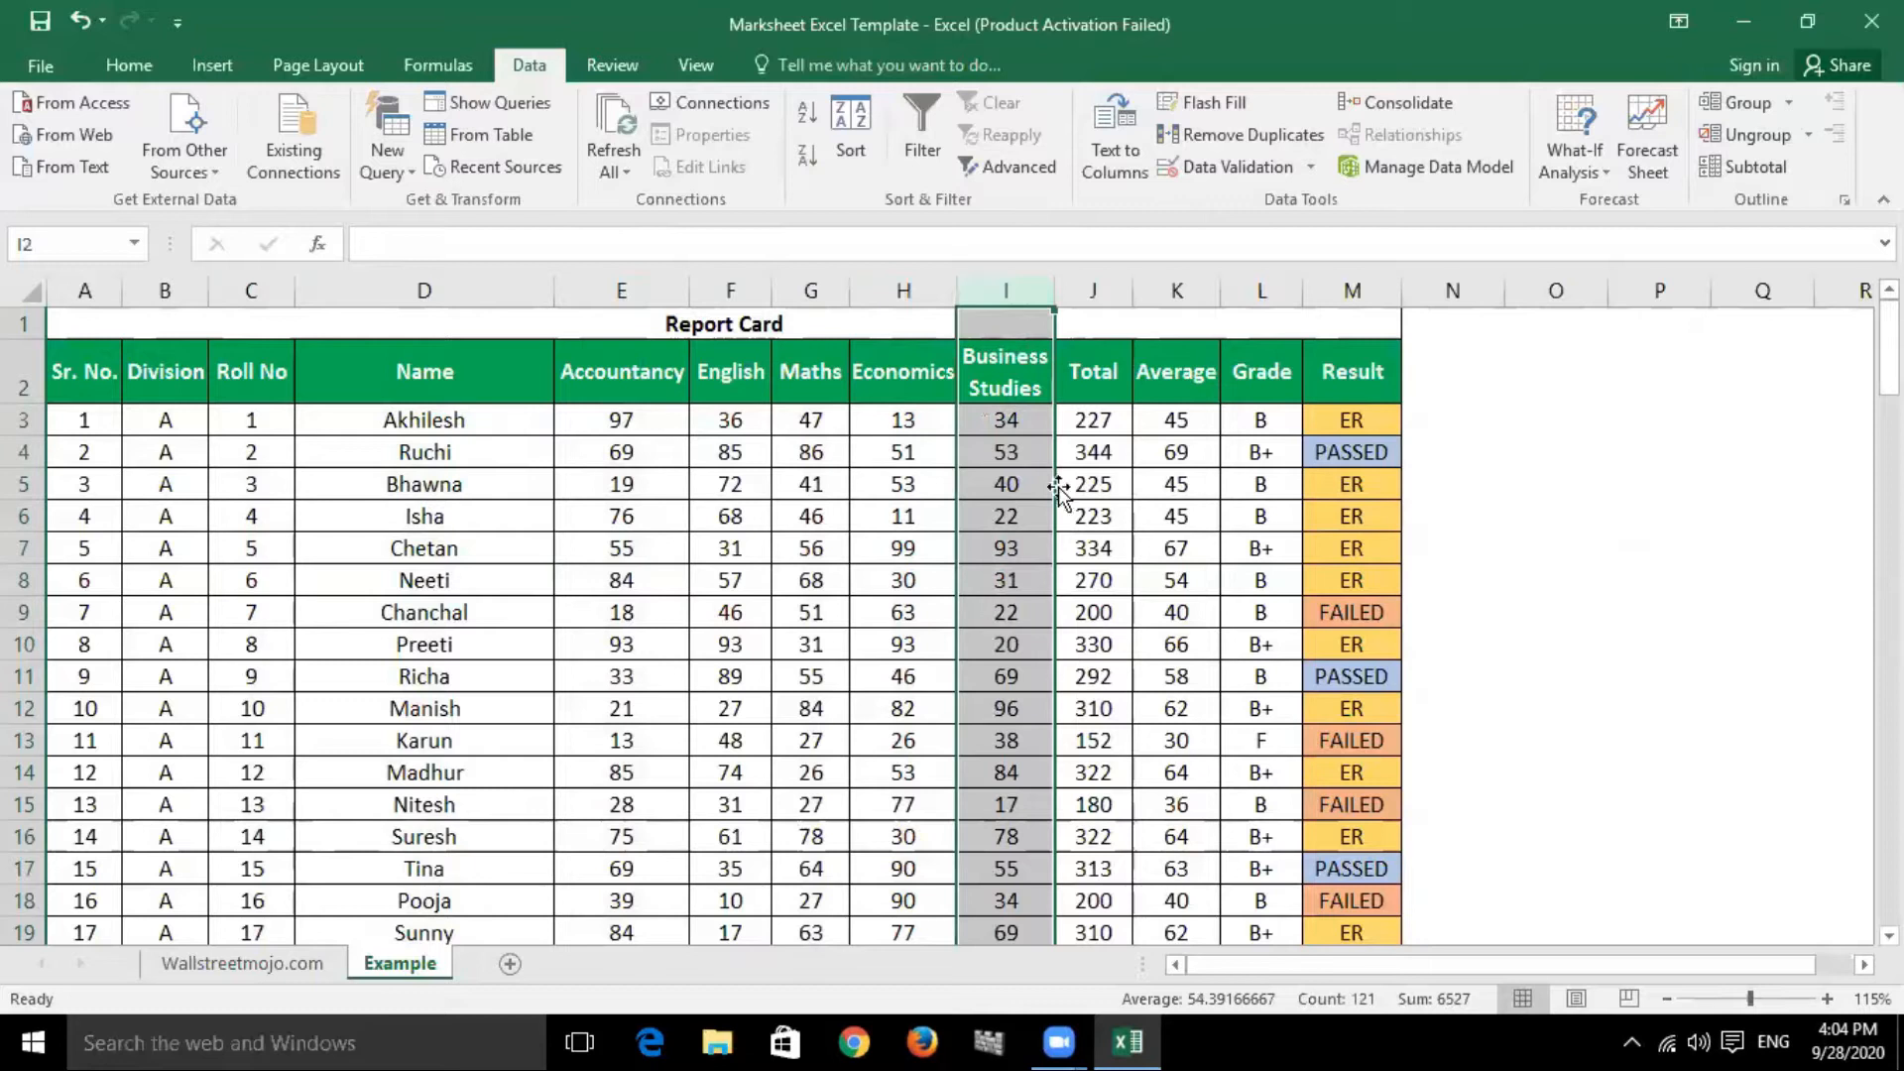
Look over the report card's Total, Average, Grade and Result columns and its student rows down through division D.
{"action": "left_click", "coordinate": [1095, 292]}
{"action": "left_click", "coordinate": [1199, 292]}
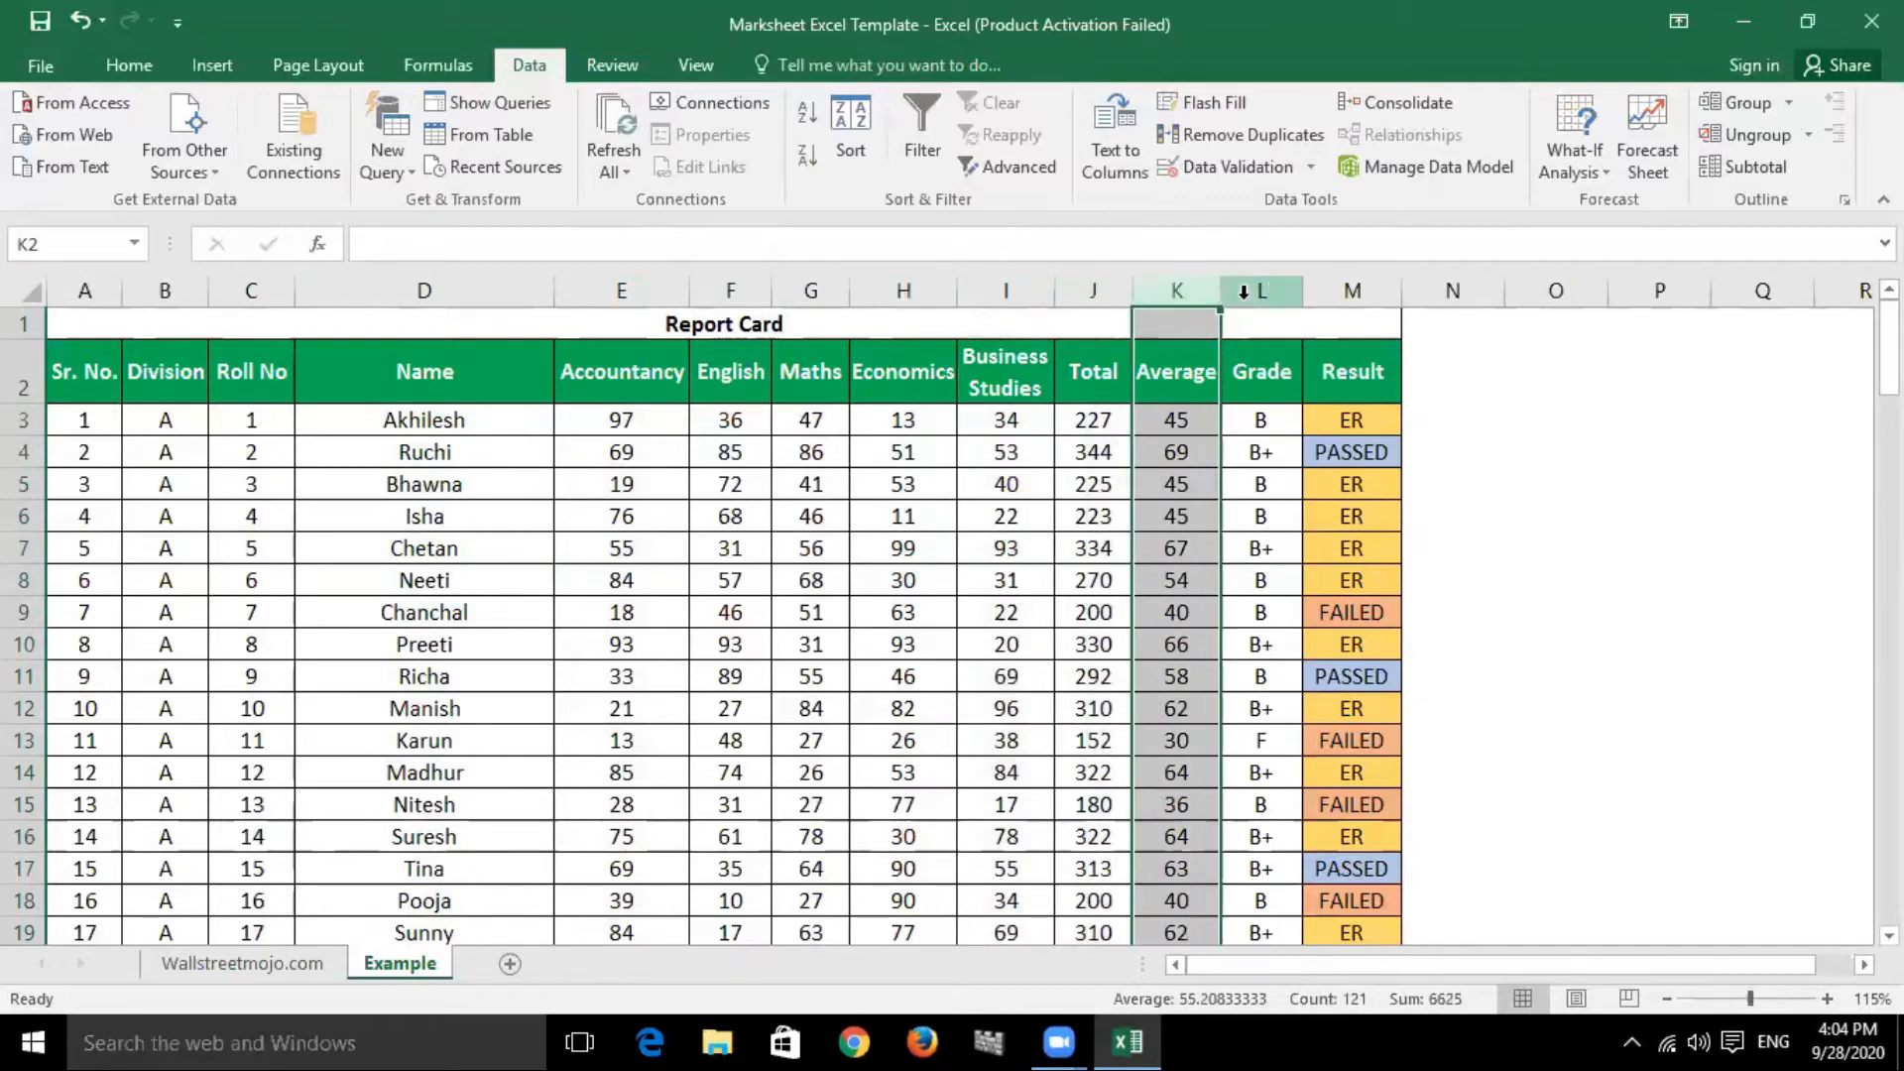
{"action": "left_click", "coordinate": [1272, 290]}
{"action": "left_click", "coordinate": [1361, 290]}
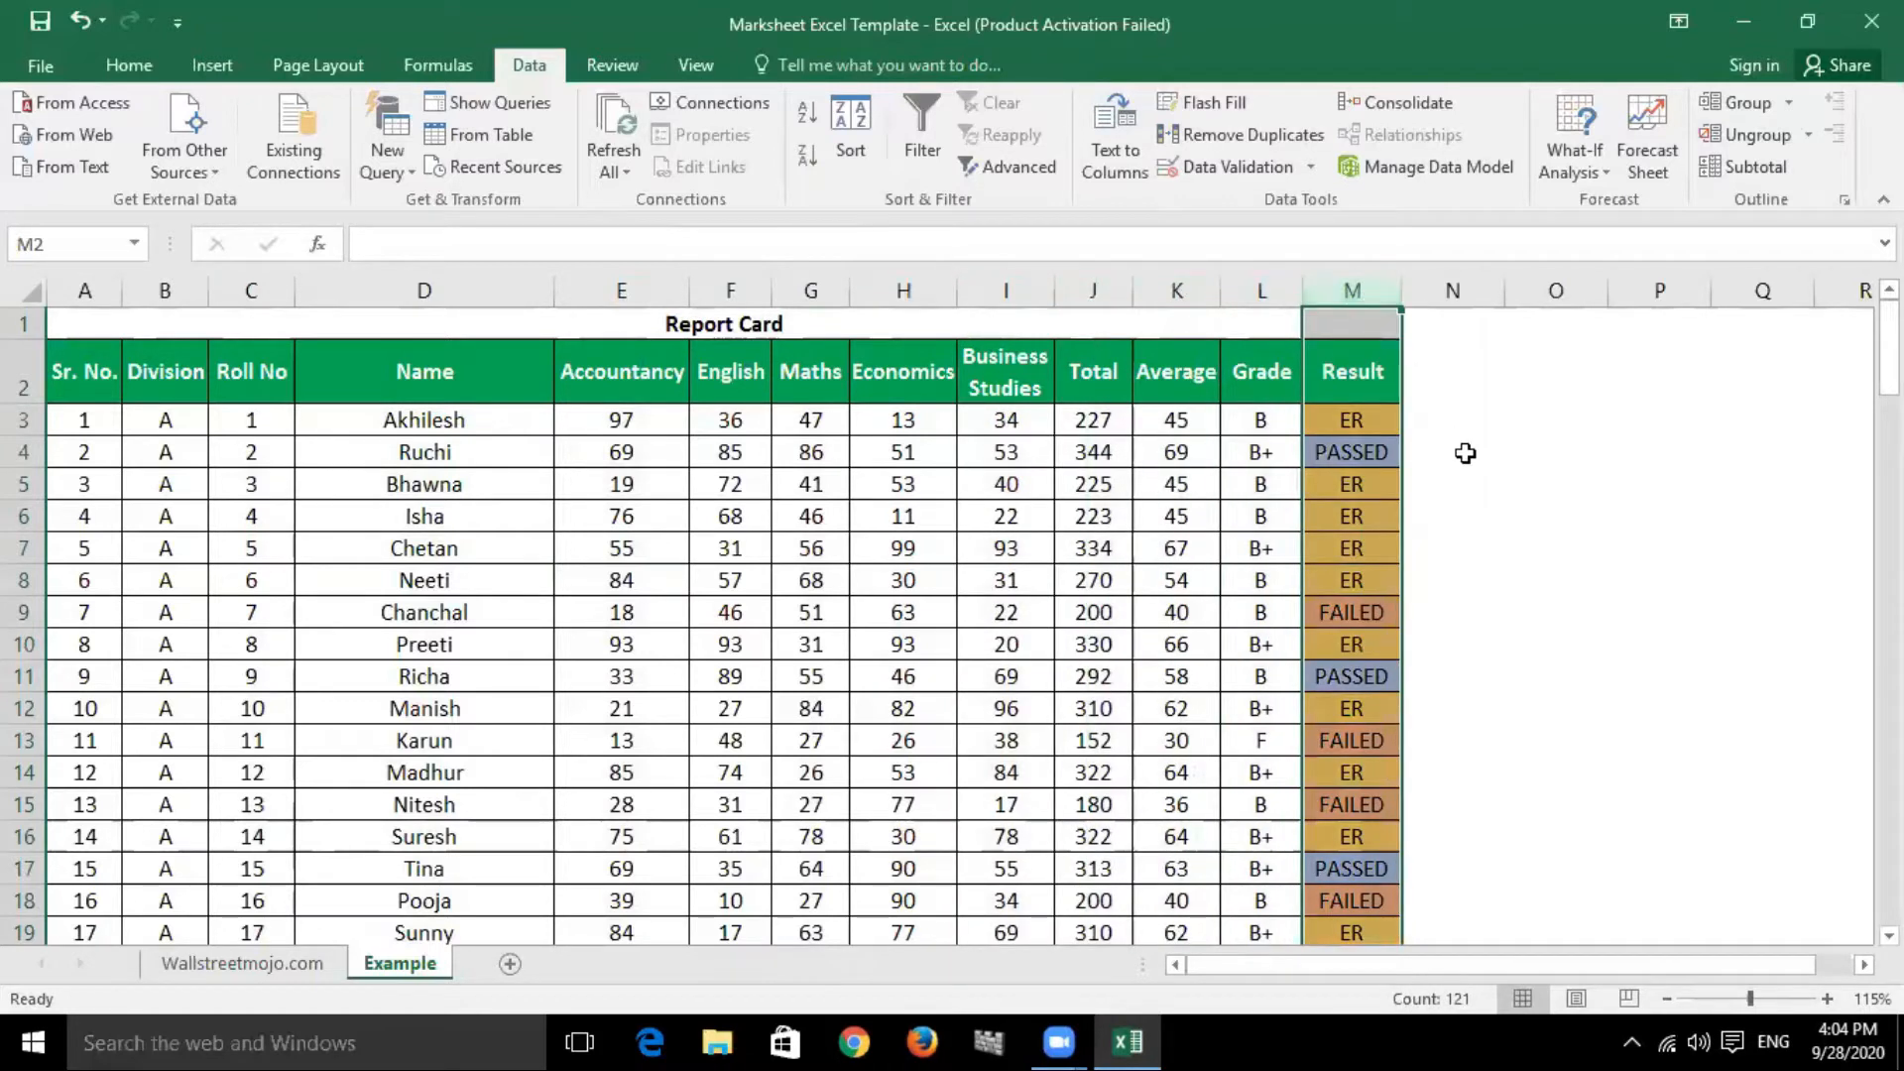
{"action": "left_click", "coordinate": [1458, 454]}
{"action": "scroll", "coordinate": [809, 692], "scroll_direction": "down", "scroll_amount": 3}
{"action": "scroll", "coordinate": [809, 691], "scroll_direction": "down", "scroll_amount": 20}
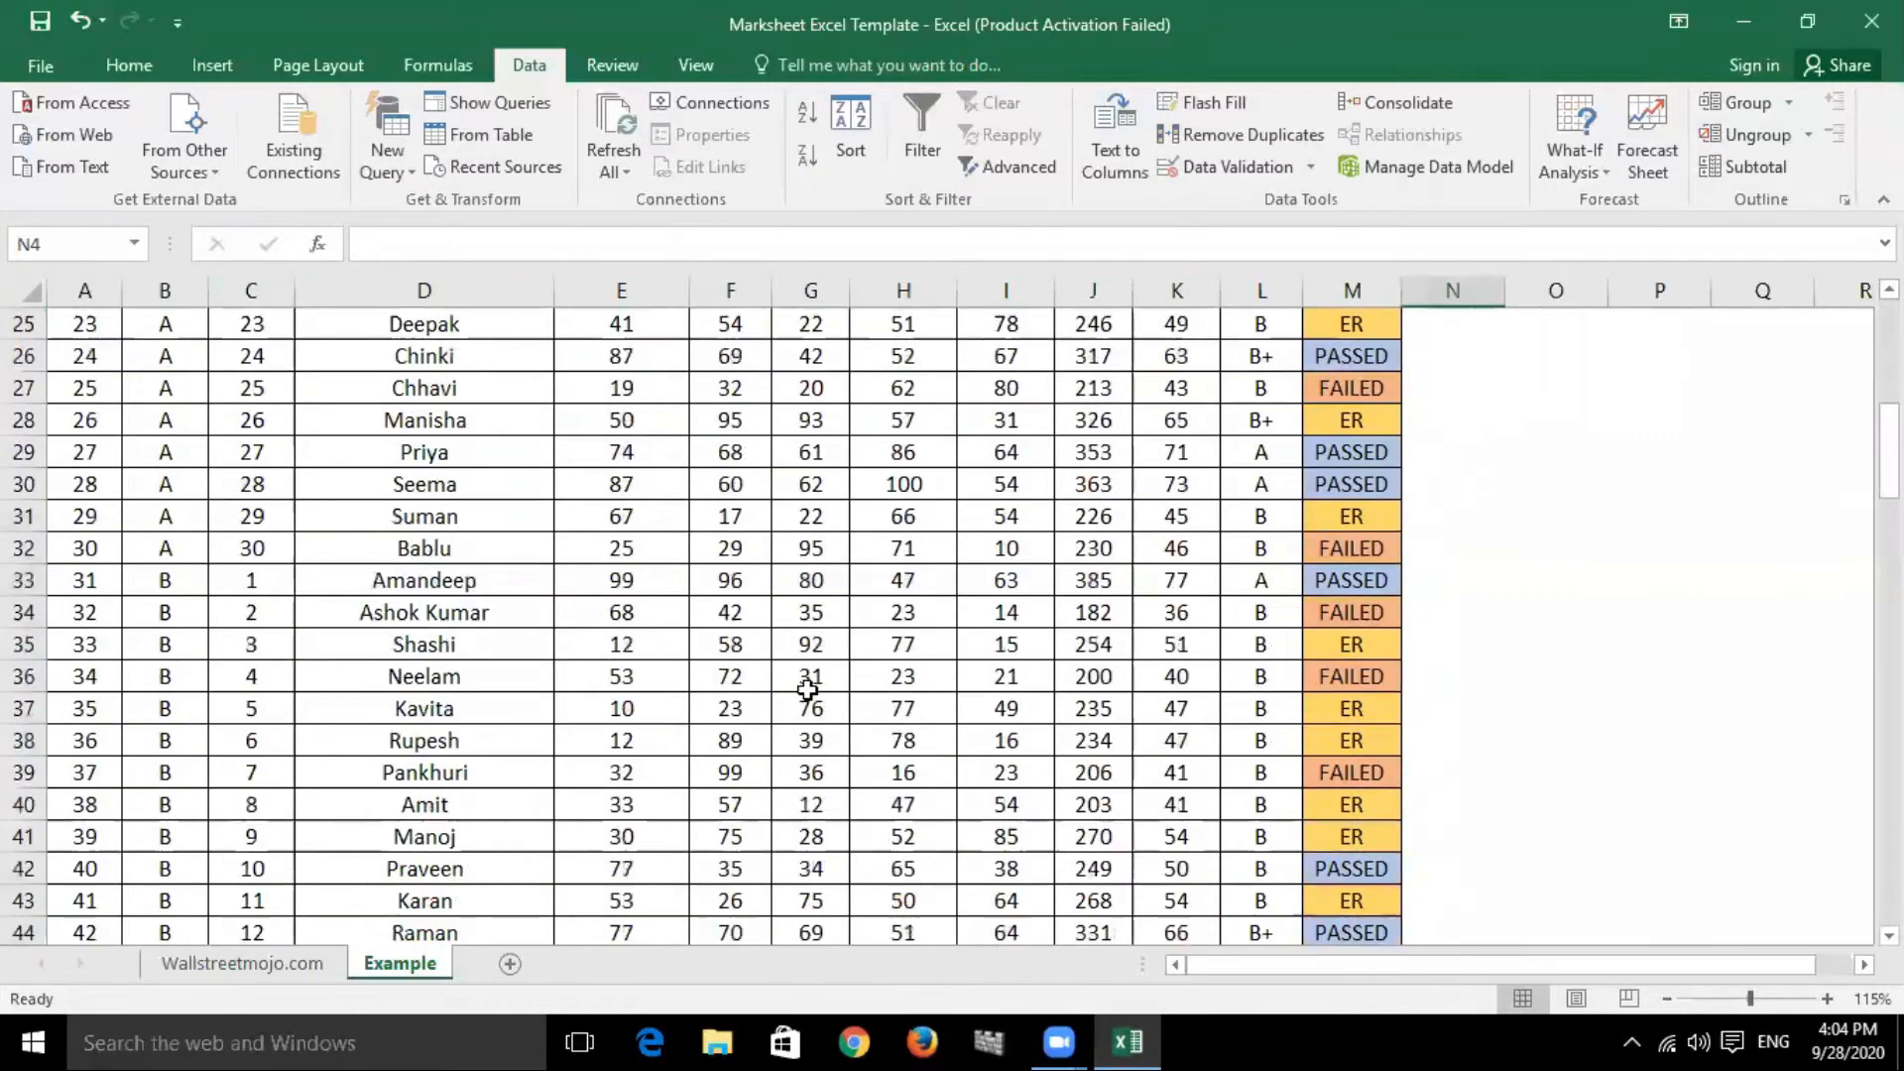
{"action": "scroll", "coordinate": [808, 699], "scroll_direction": "down", "scroll_amount": 12}
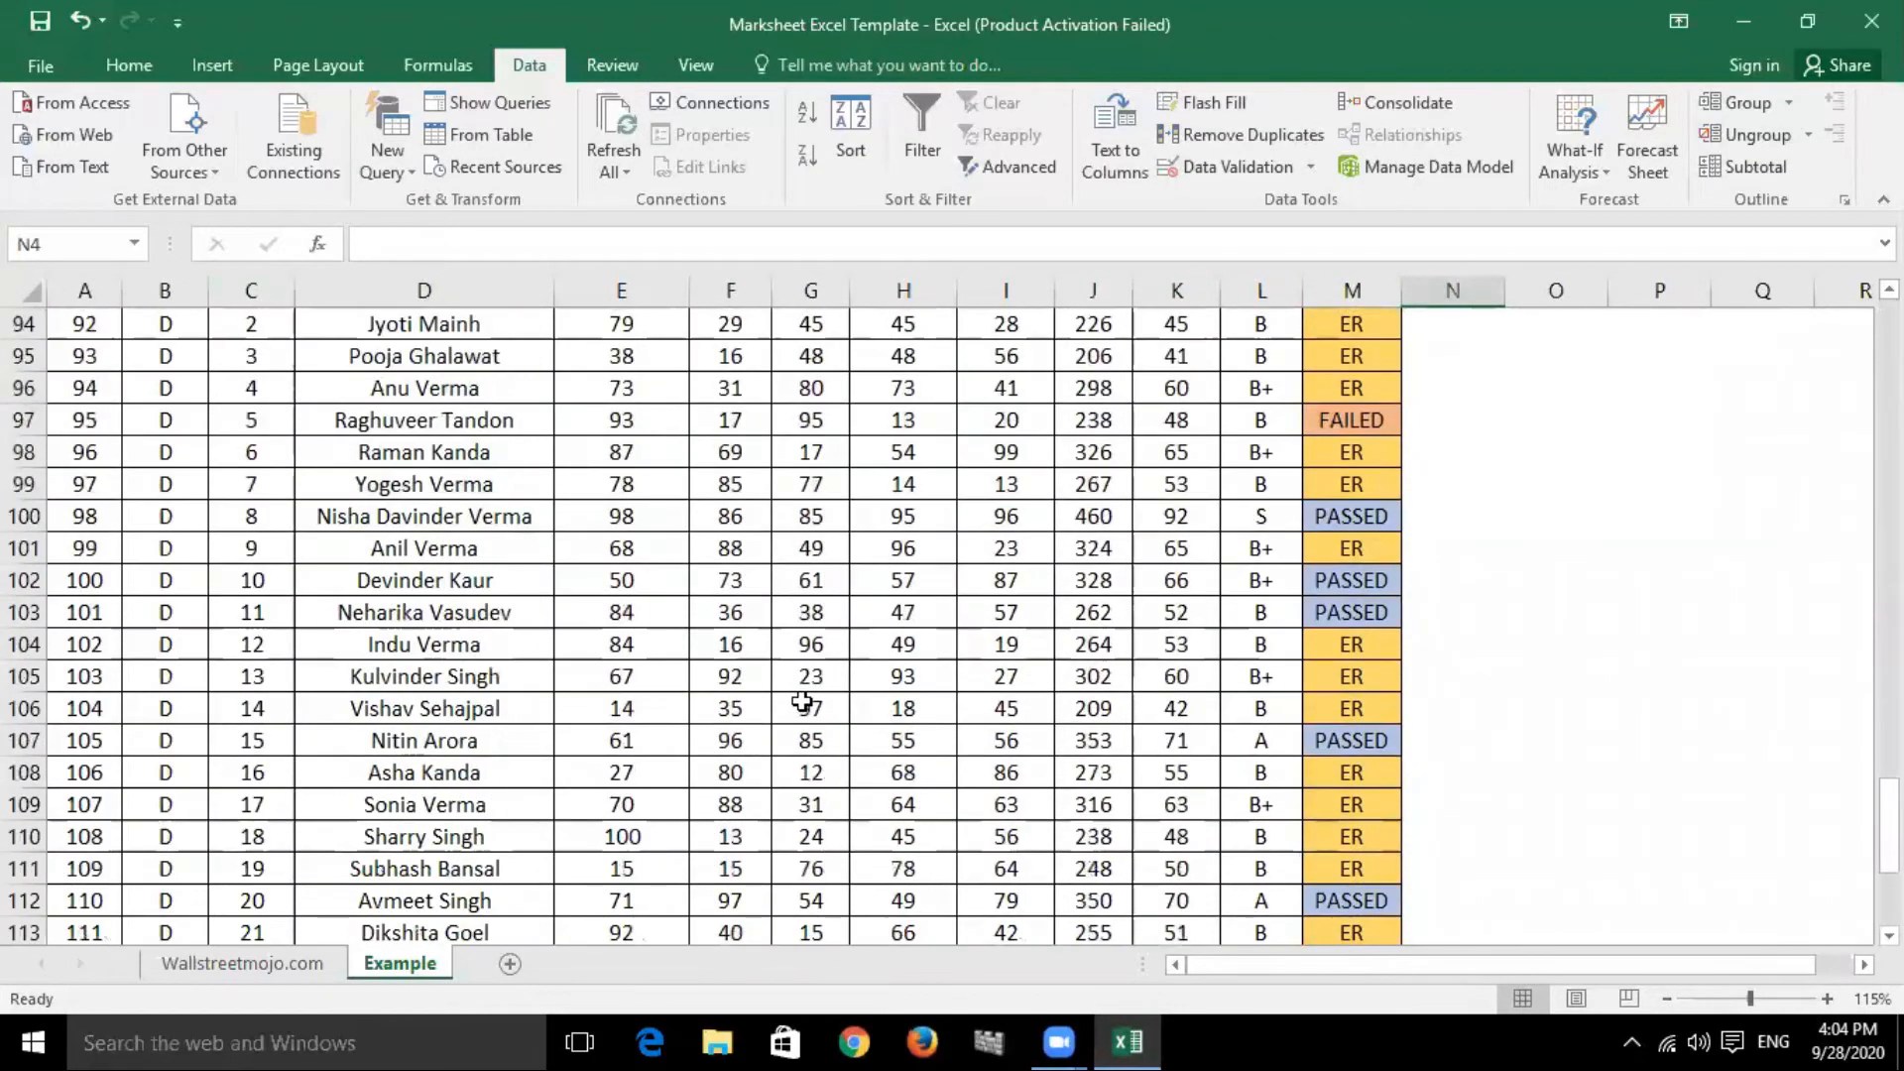
{"action": "scroll", "coordinate": [798, 691], "scroll_direction": "up", "scroll_amount": 16}
{"action": "scroll", "coordinate": [793, 687], "scroll_direction": "up", "scroll_amount": 20}
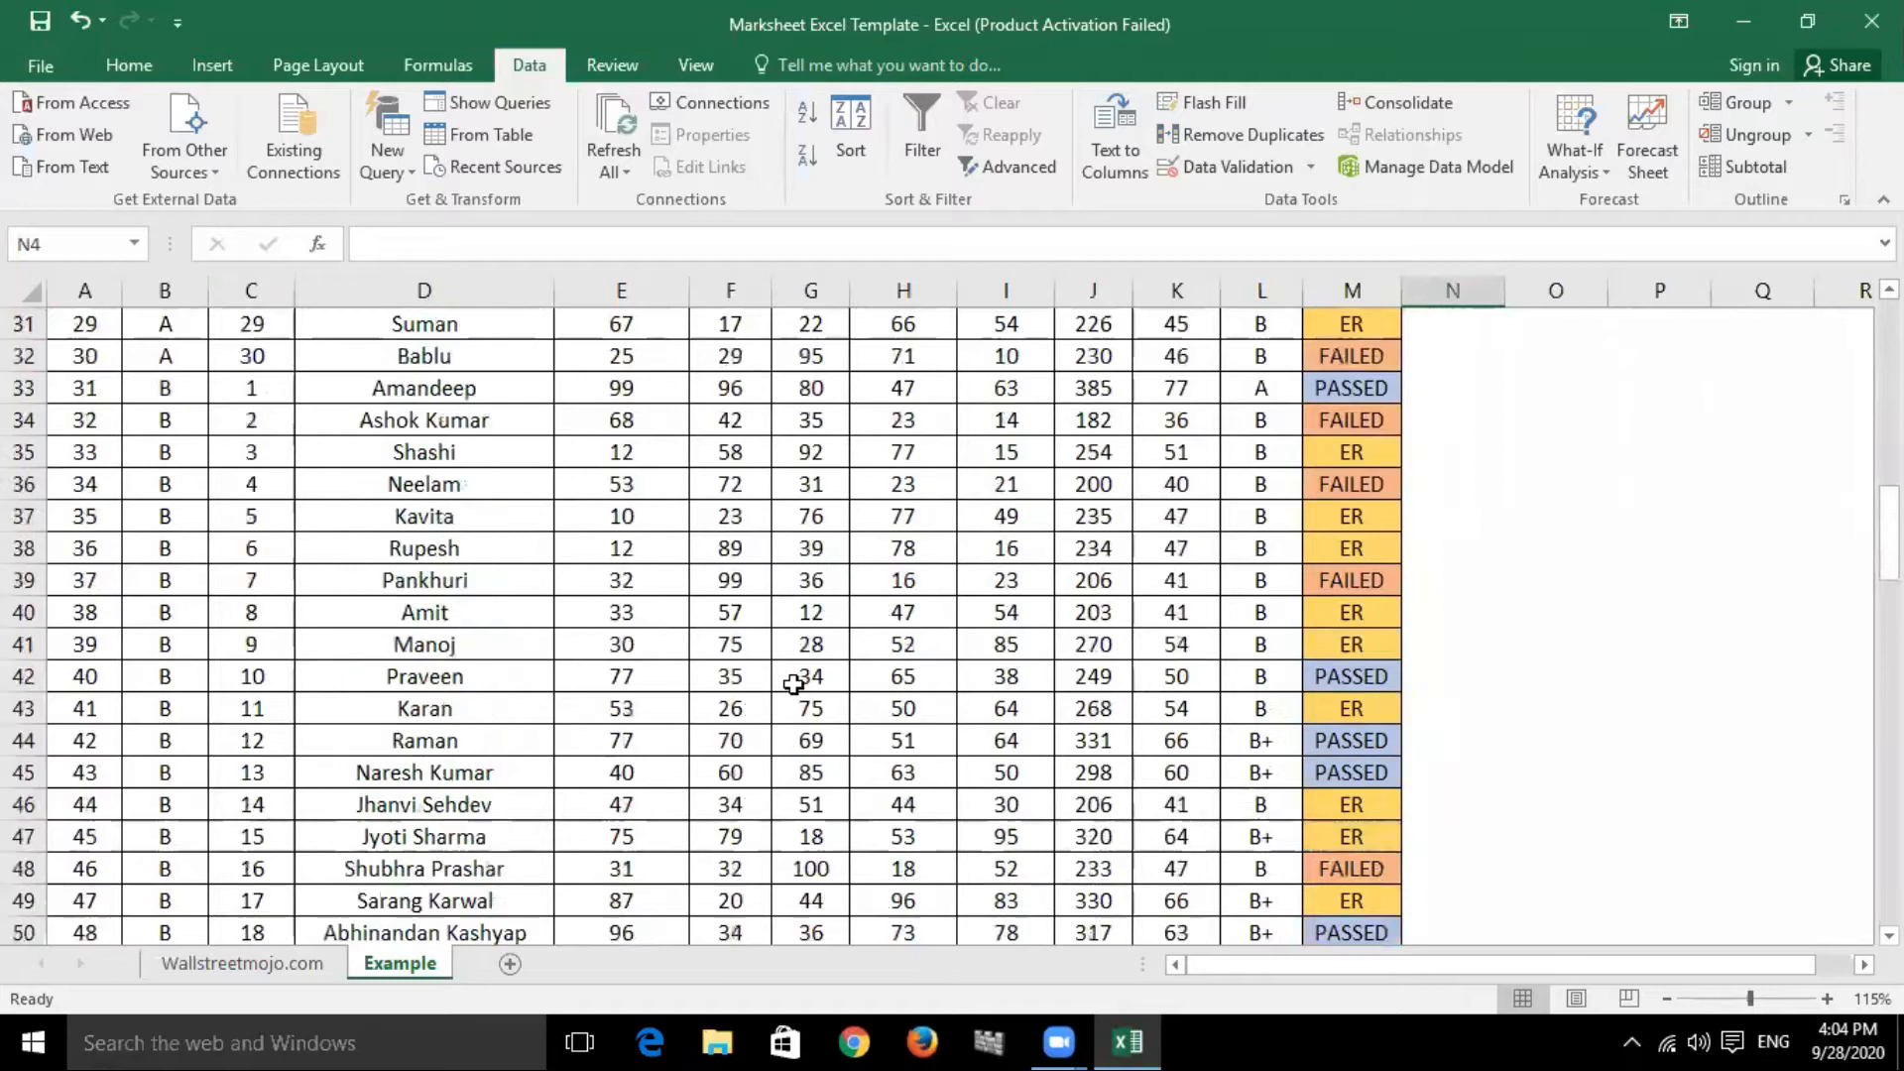
Enter 970 as the Accountancy mark of the first student in cell E3.
{"action": "left_click", "coordinate": [687, 513]}
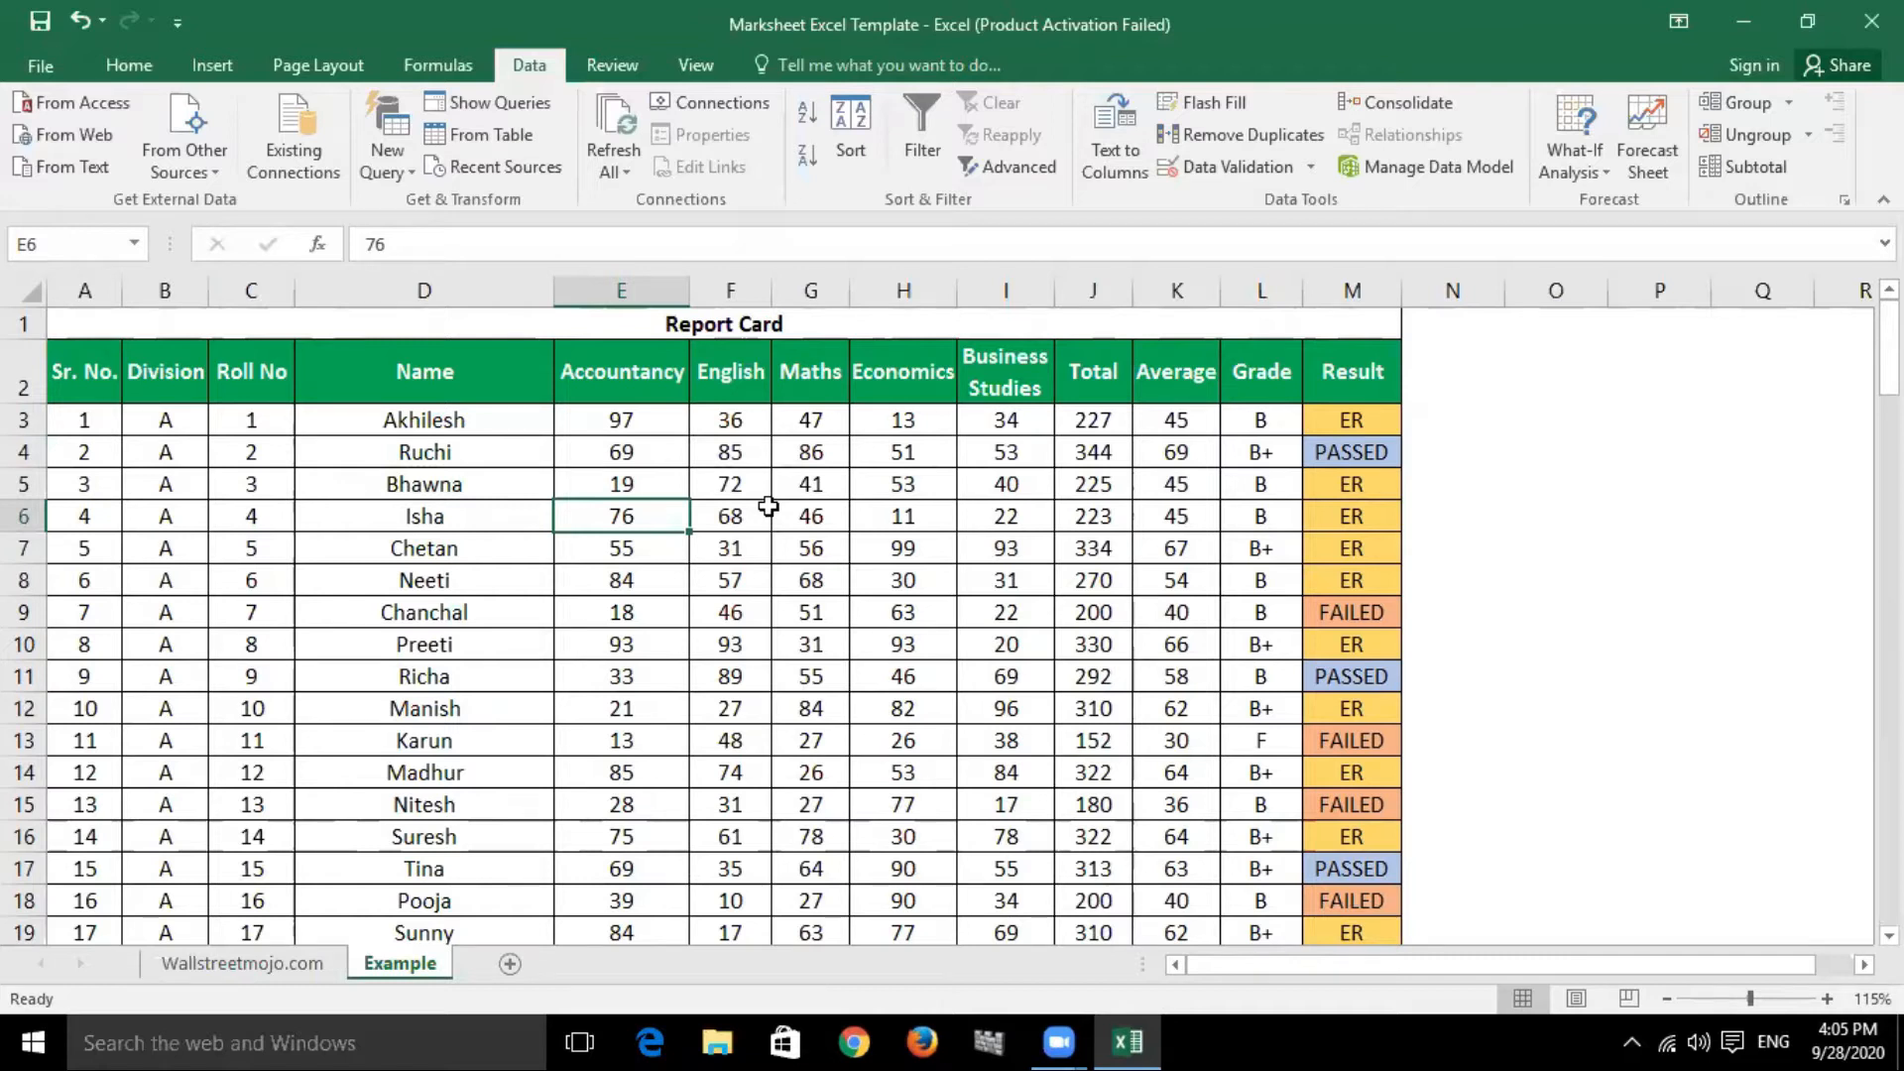
{"action": "left_click", "coordinate": [703, 473]}
{"action": "left_click", "coordinate": [652, 422]}
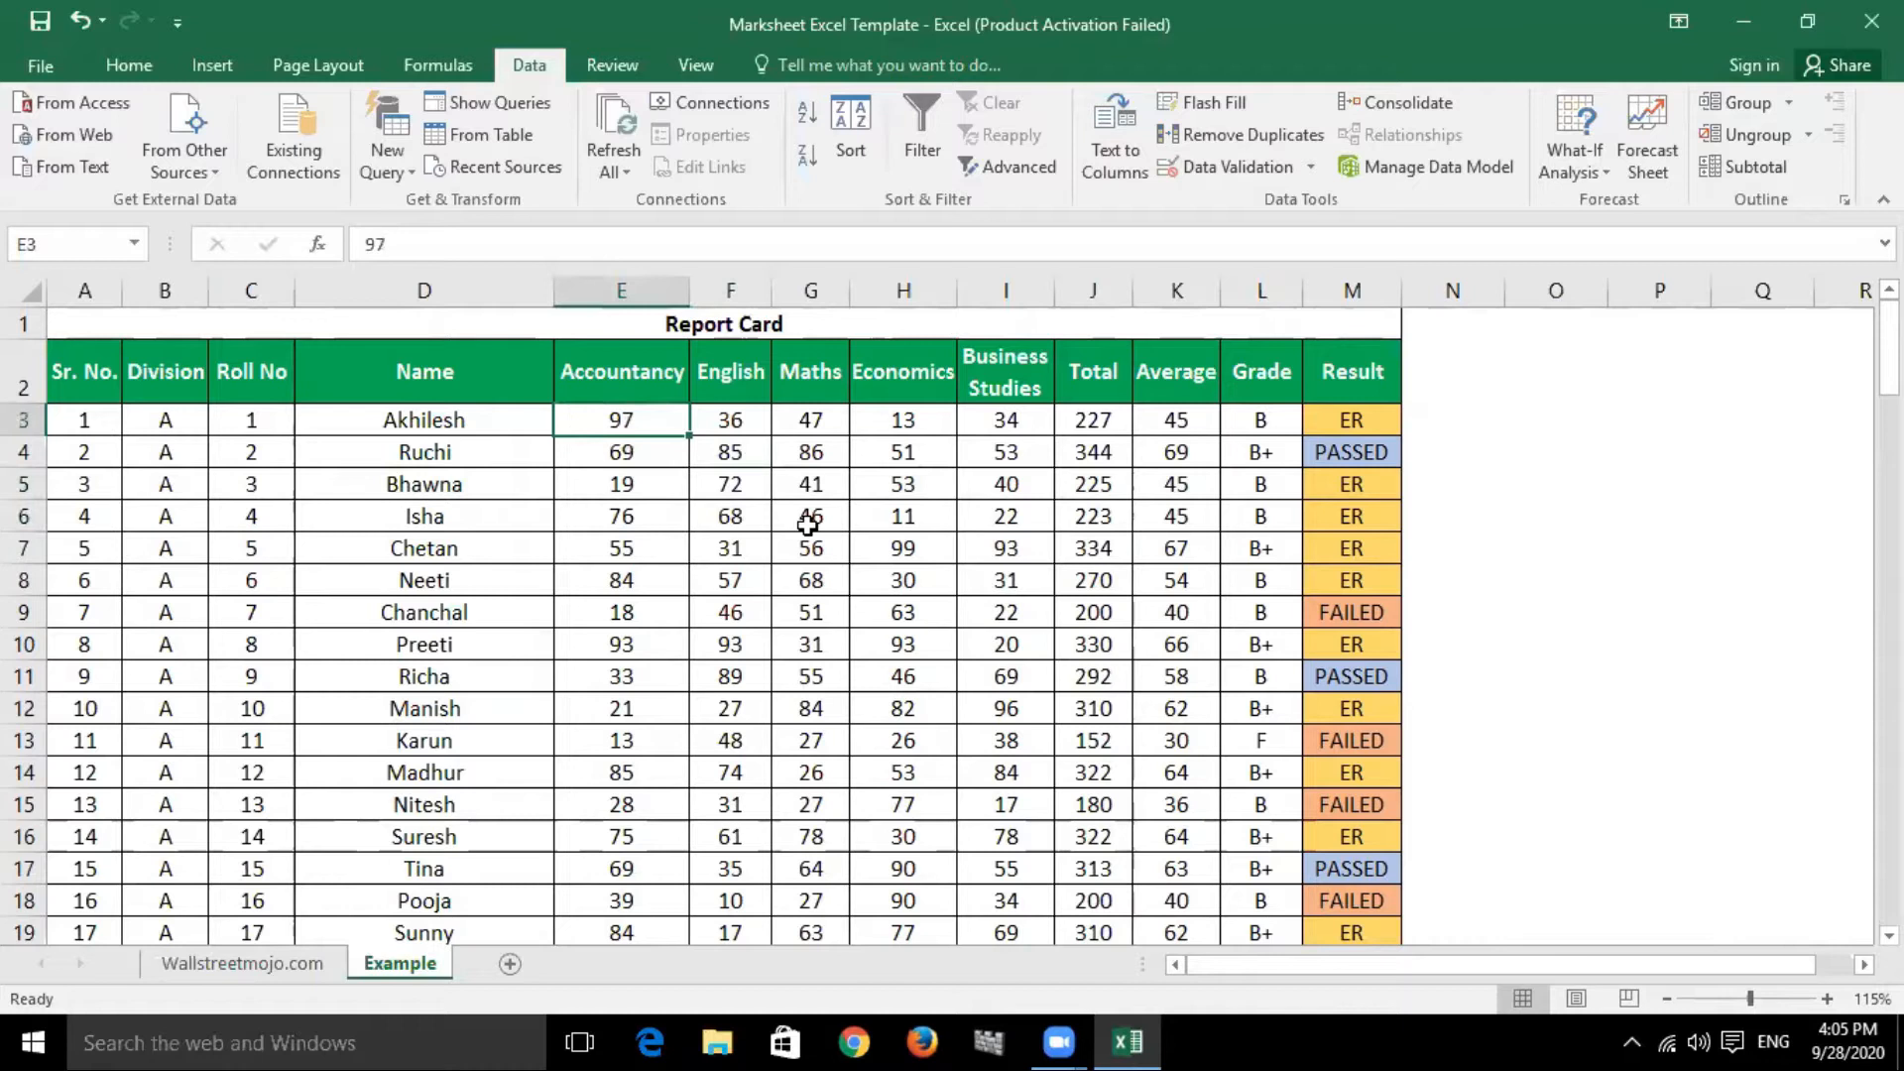
{"action": "type", "text": "970"}
{"action": "key", "text": "Return"}
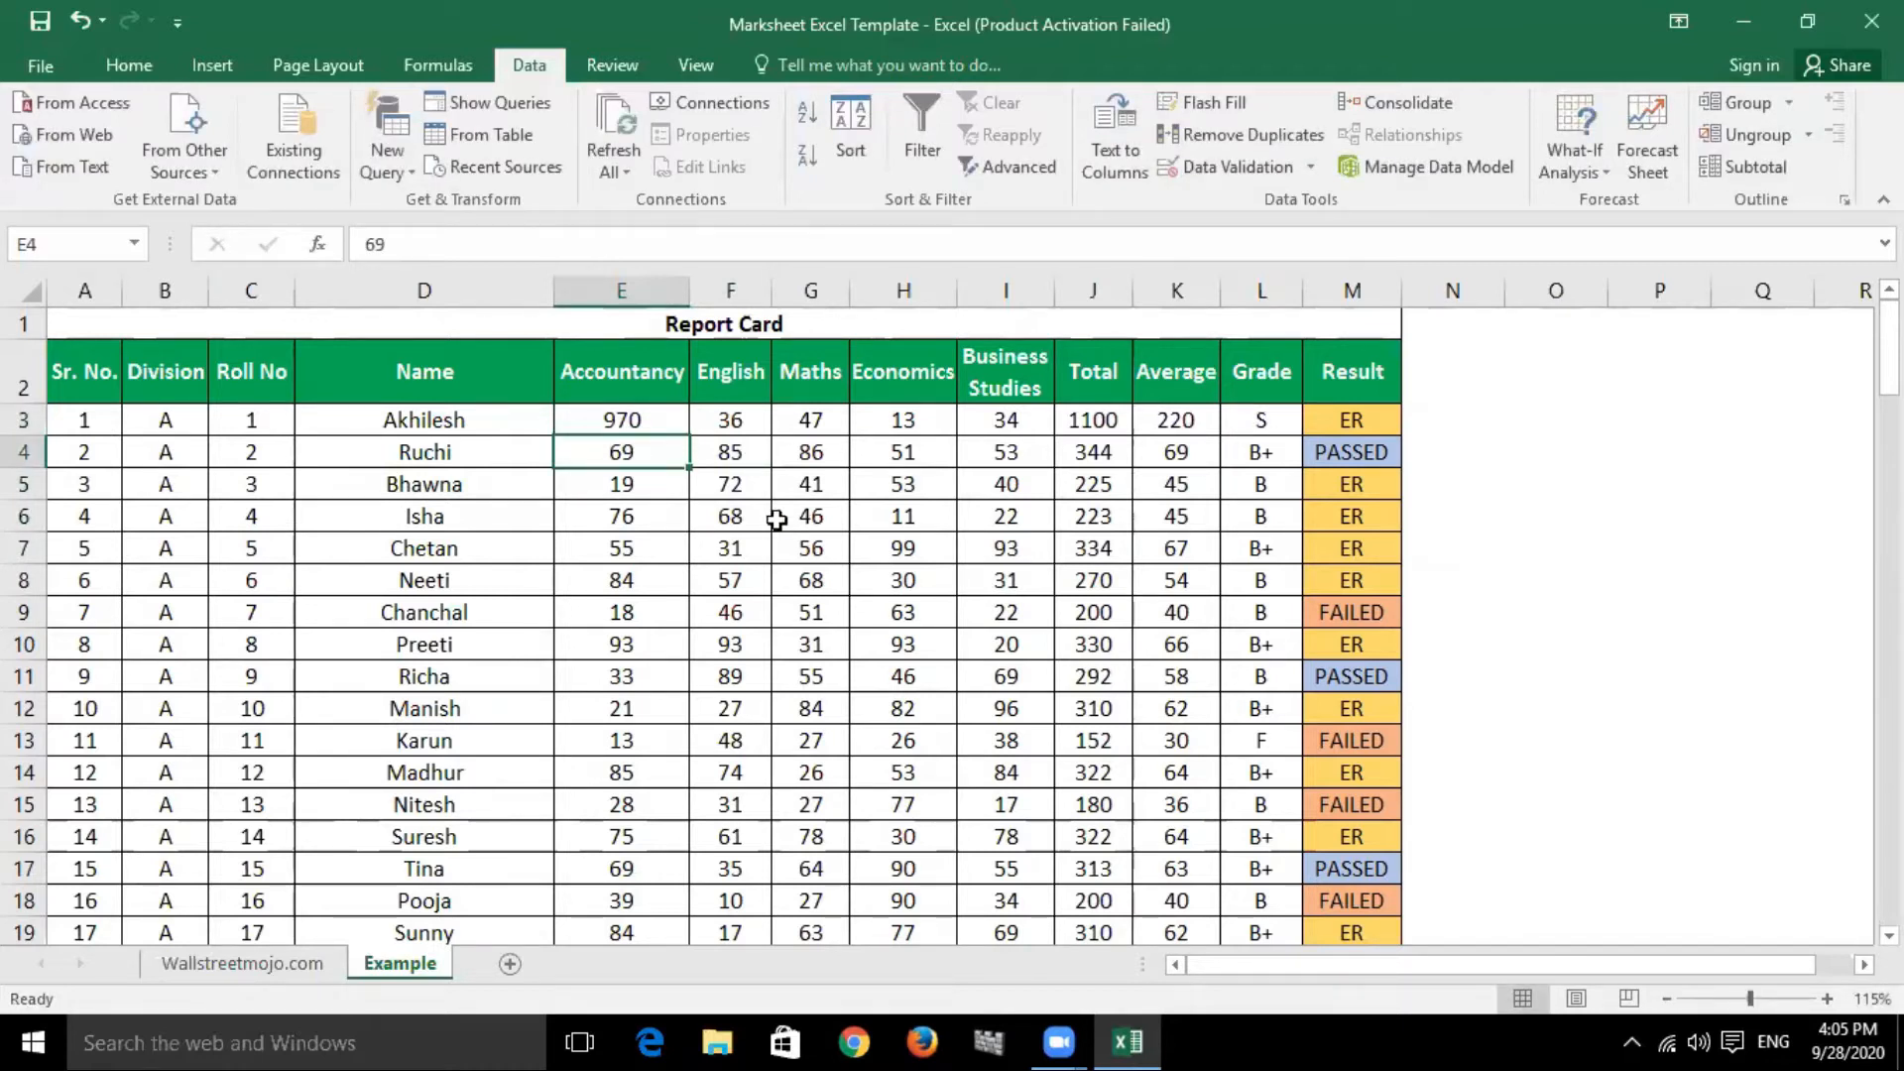
Check the Total and Average formulas for the first student's row against the Accountancy mark in E3.
{"action": "left_click", "coordinate": [658, 421]}
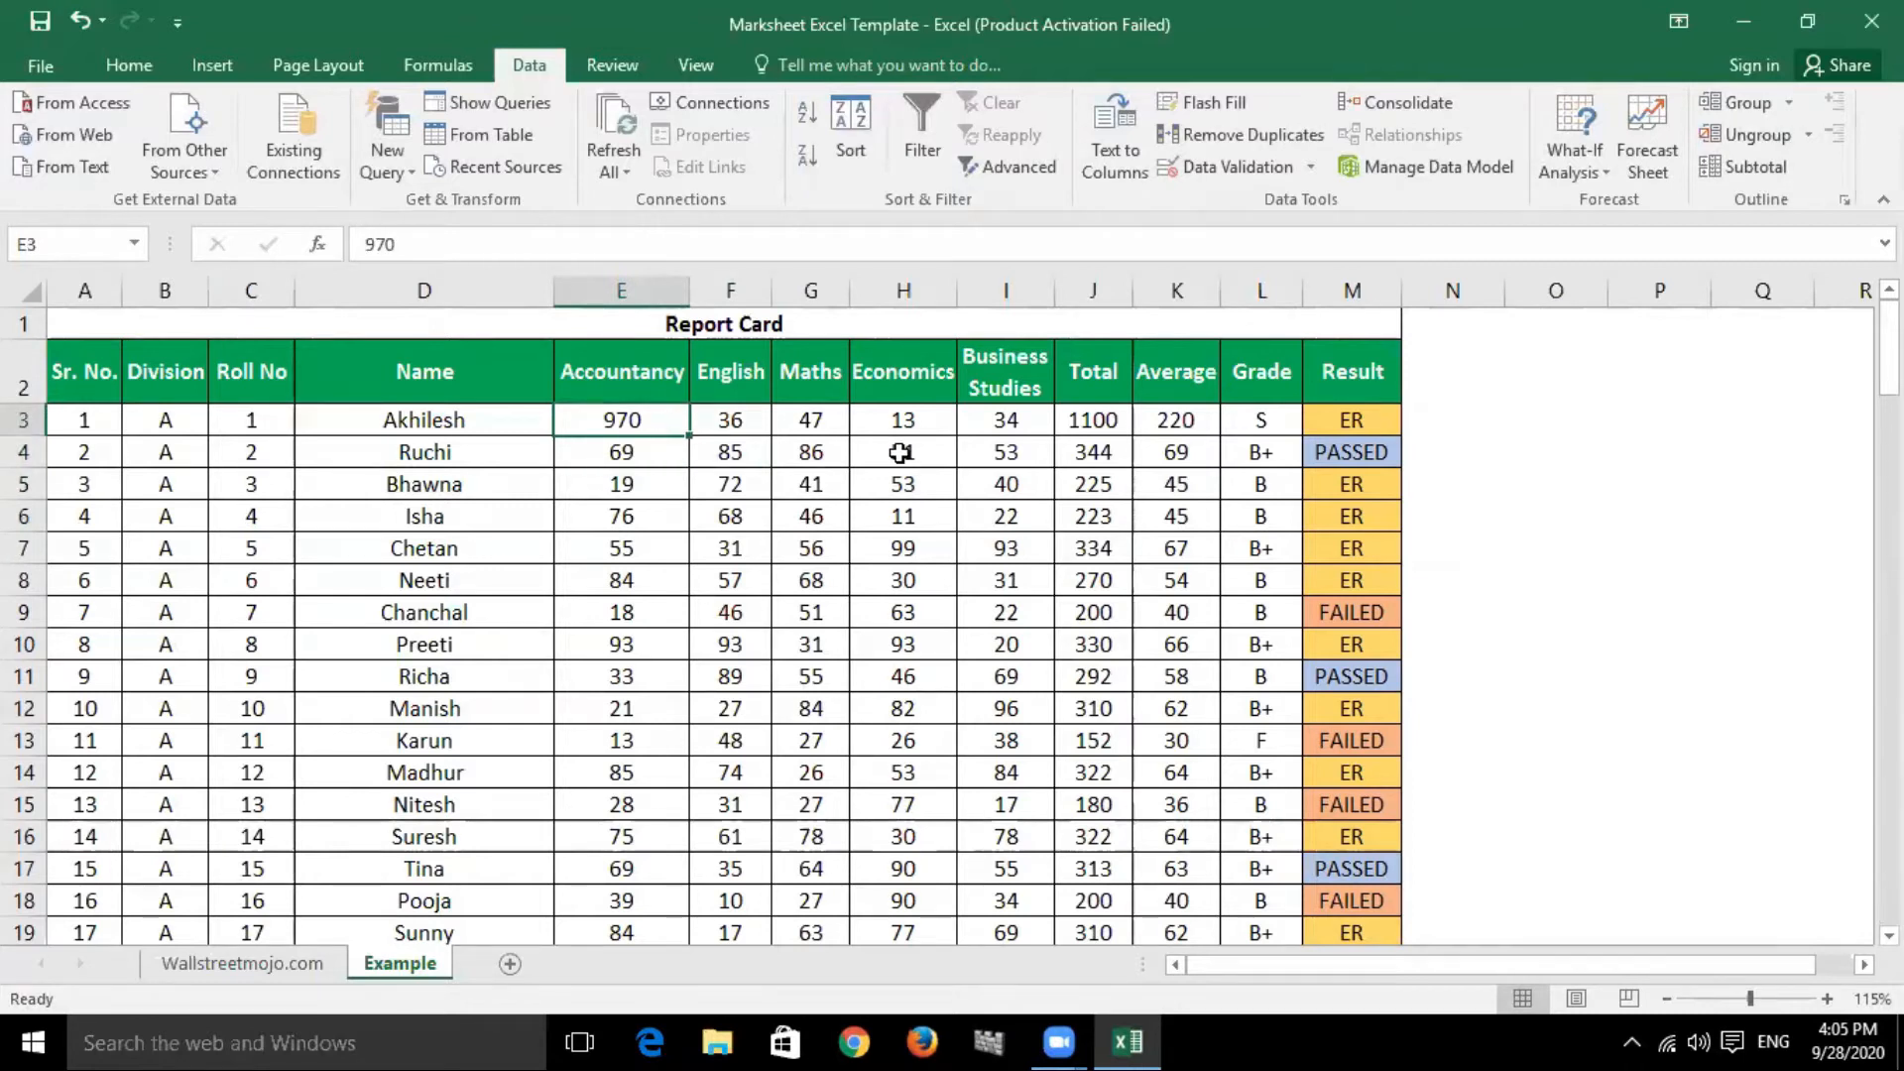
{"action": "left_click", "coordinate": [1103, 424]}
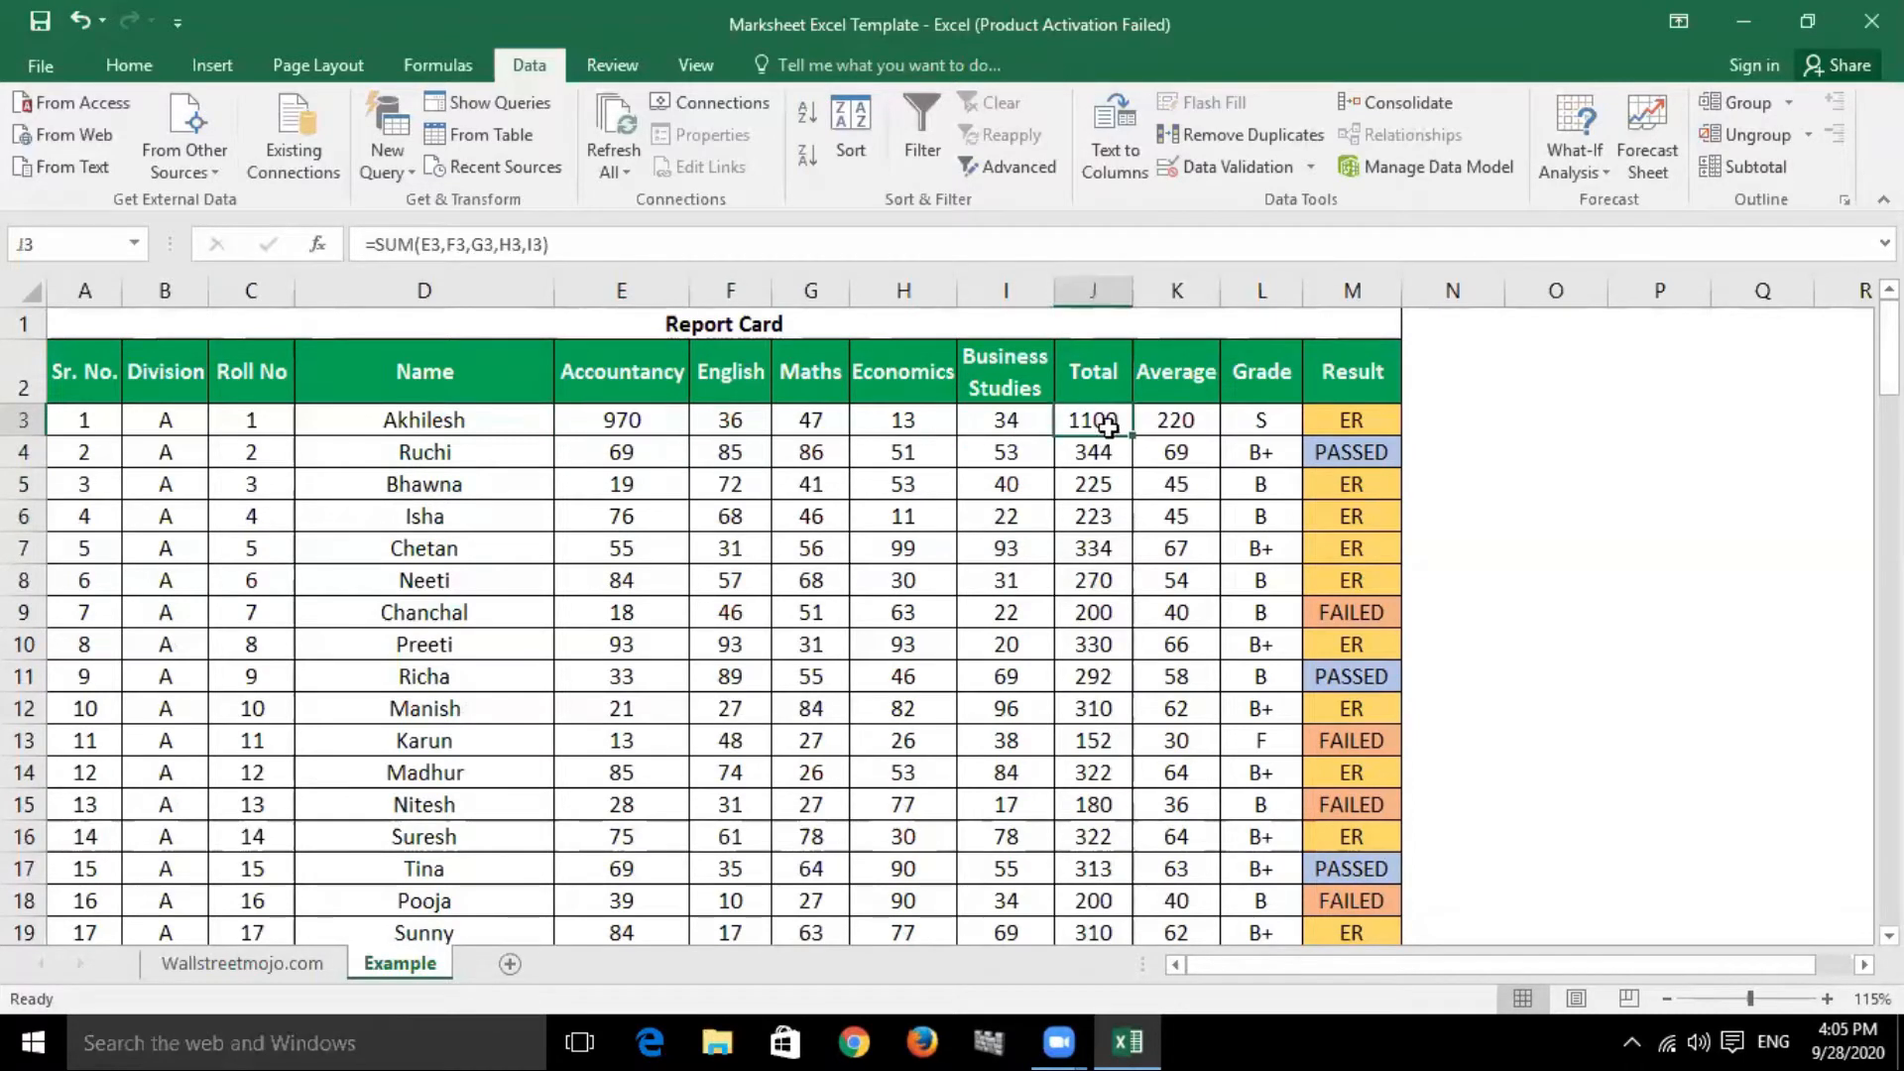
{"action": "left_click", "coordinate": [1171, 423]}
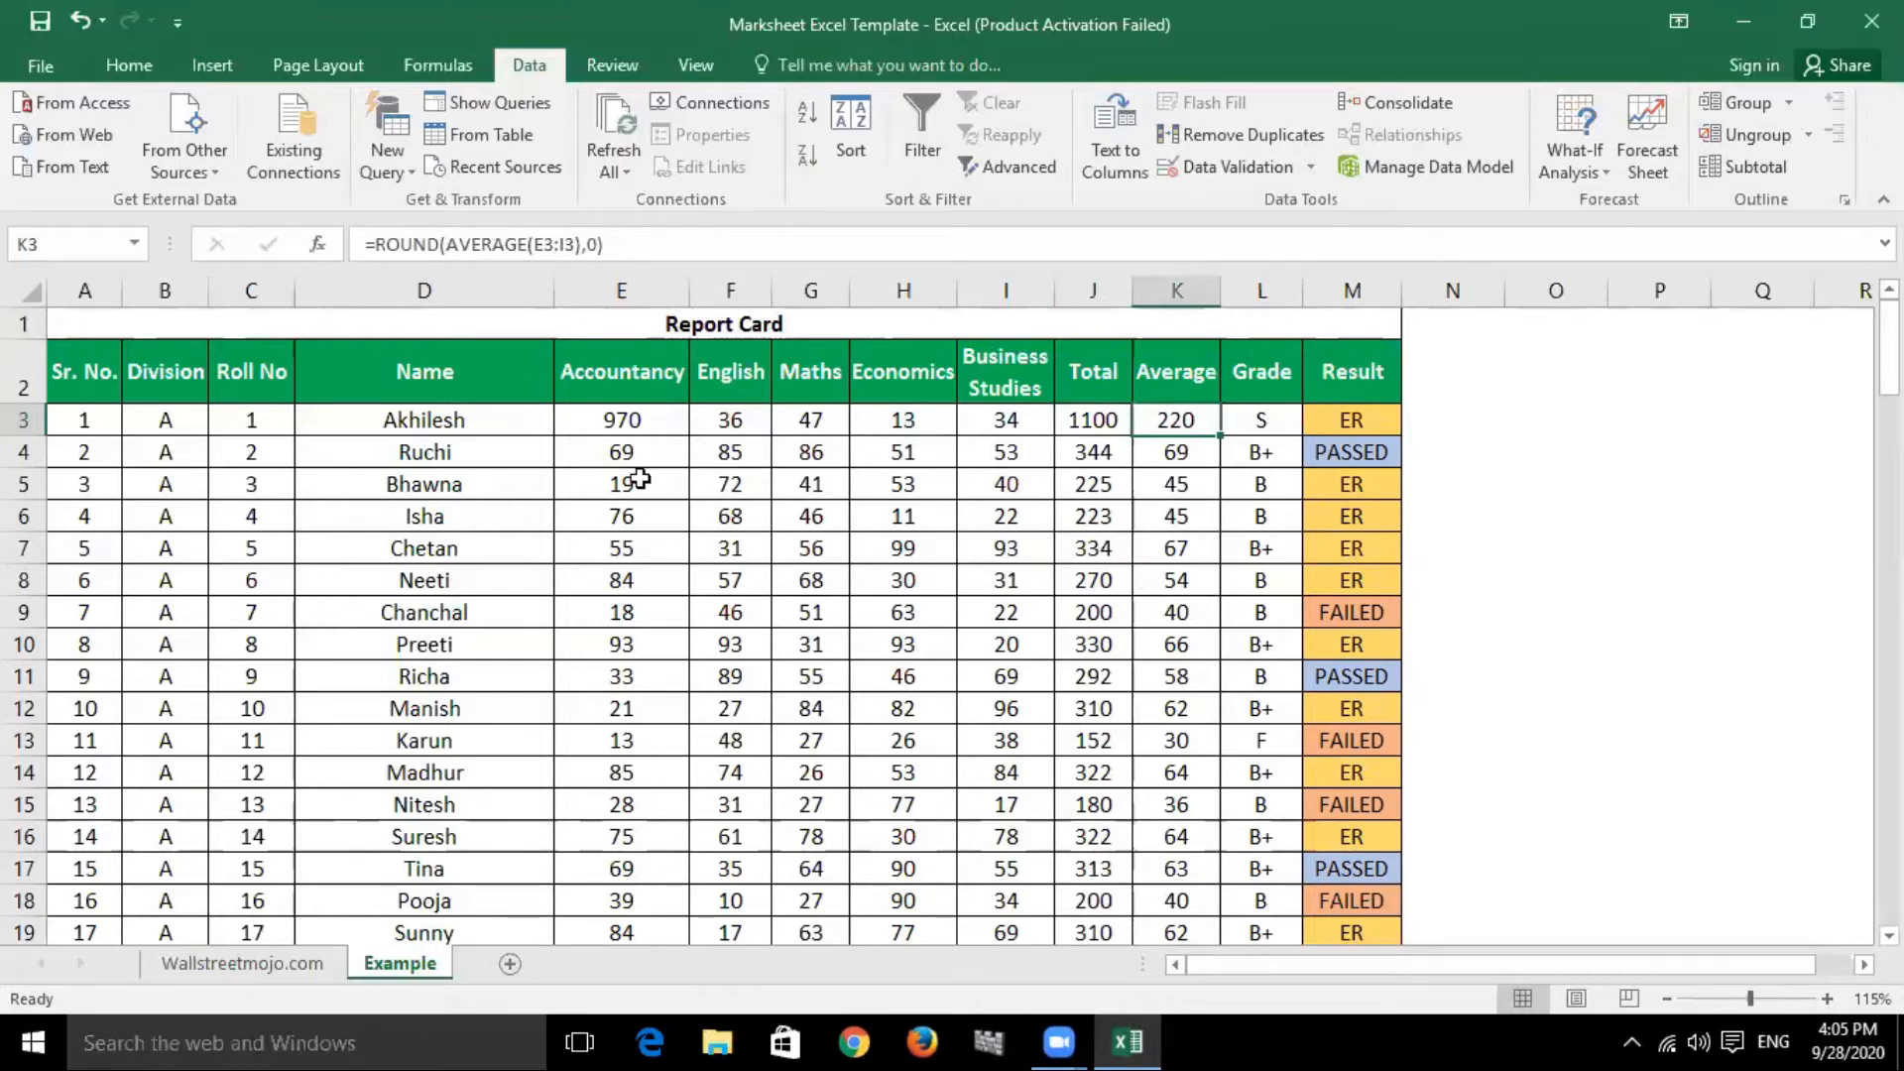
{"action": "left_click", "coordinate": [631, 424]}
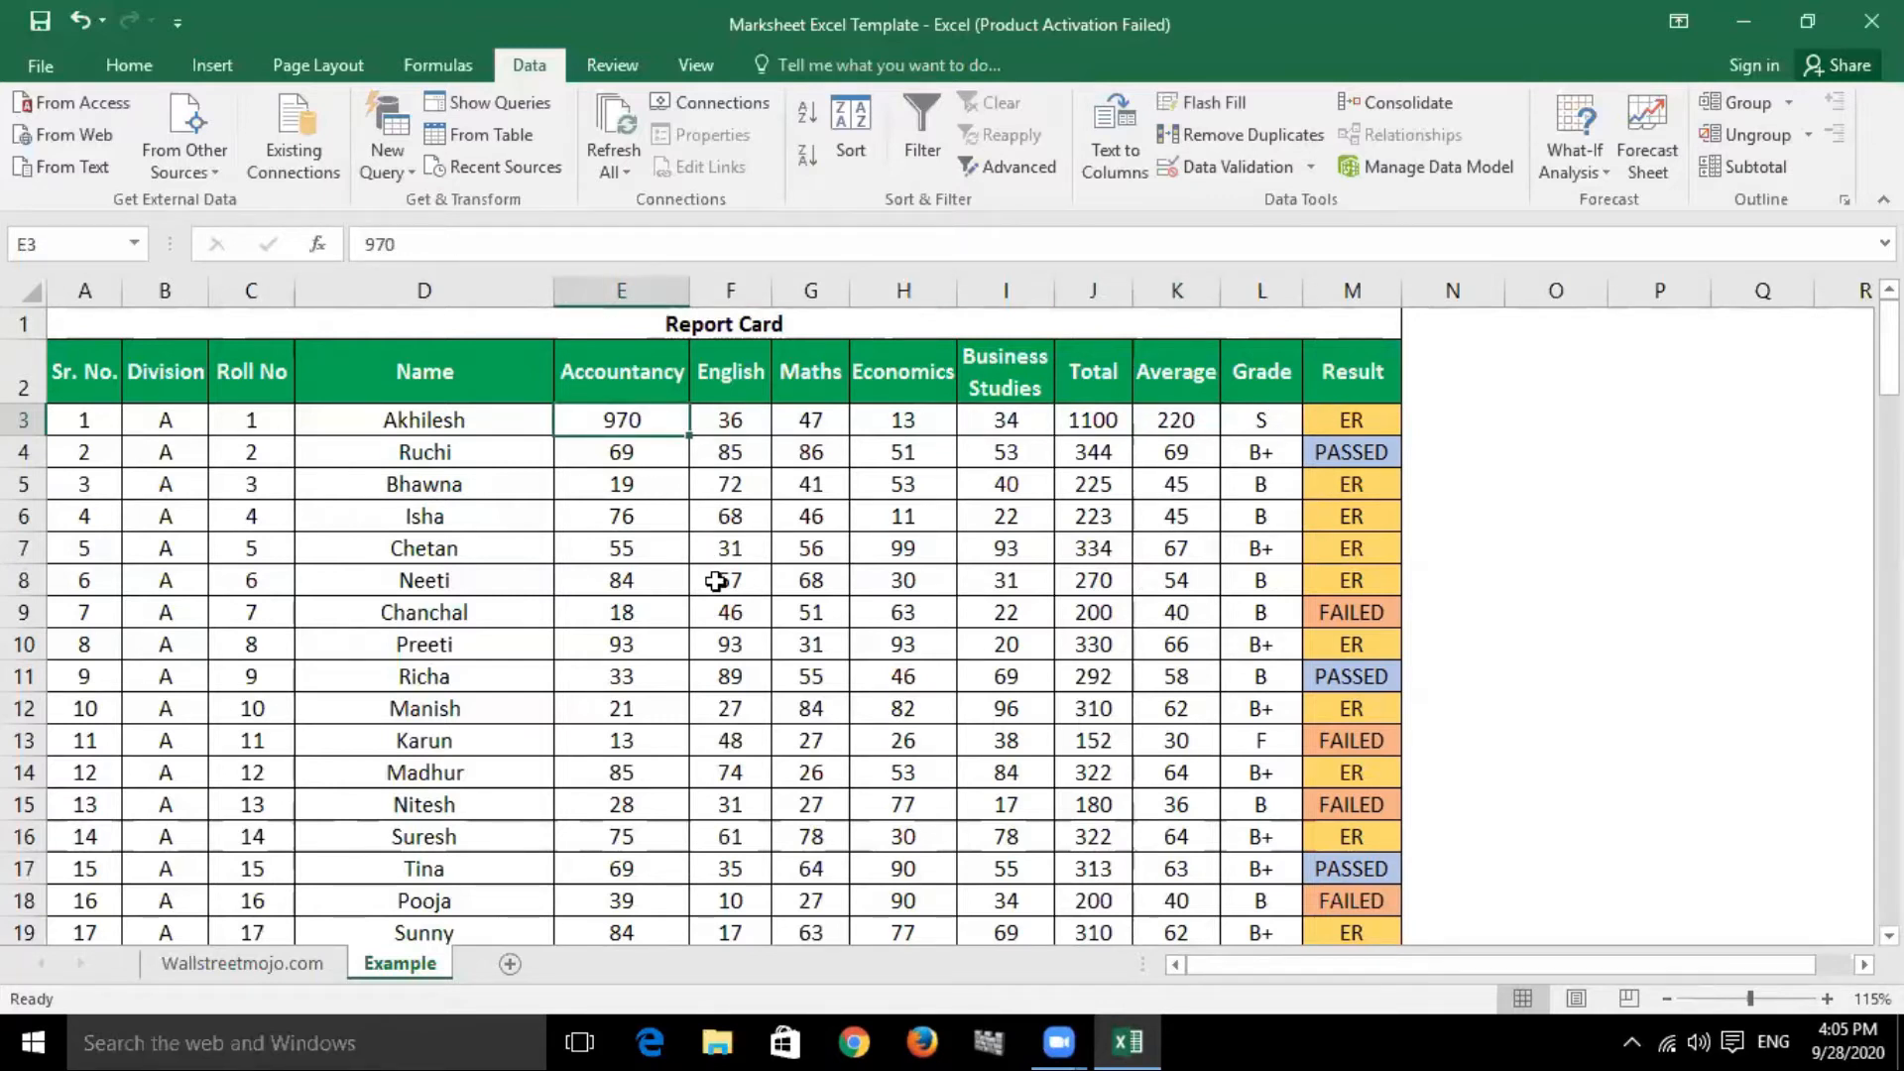
Enter 650 as the Accountancy mark in cell E34.
{"action": "scroll", "coordinate": [701, 634], "scroll_direction": "down", "scroll_amount": 9}
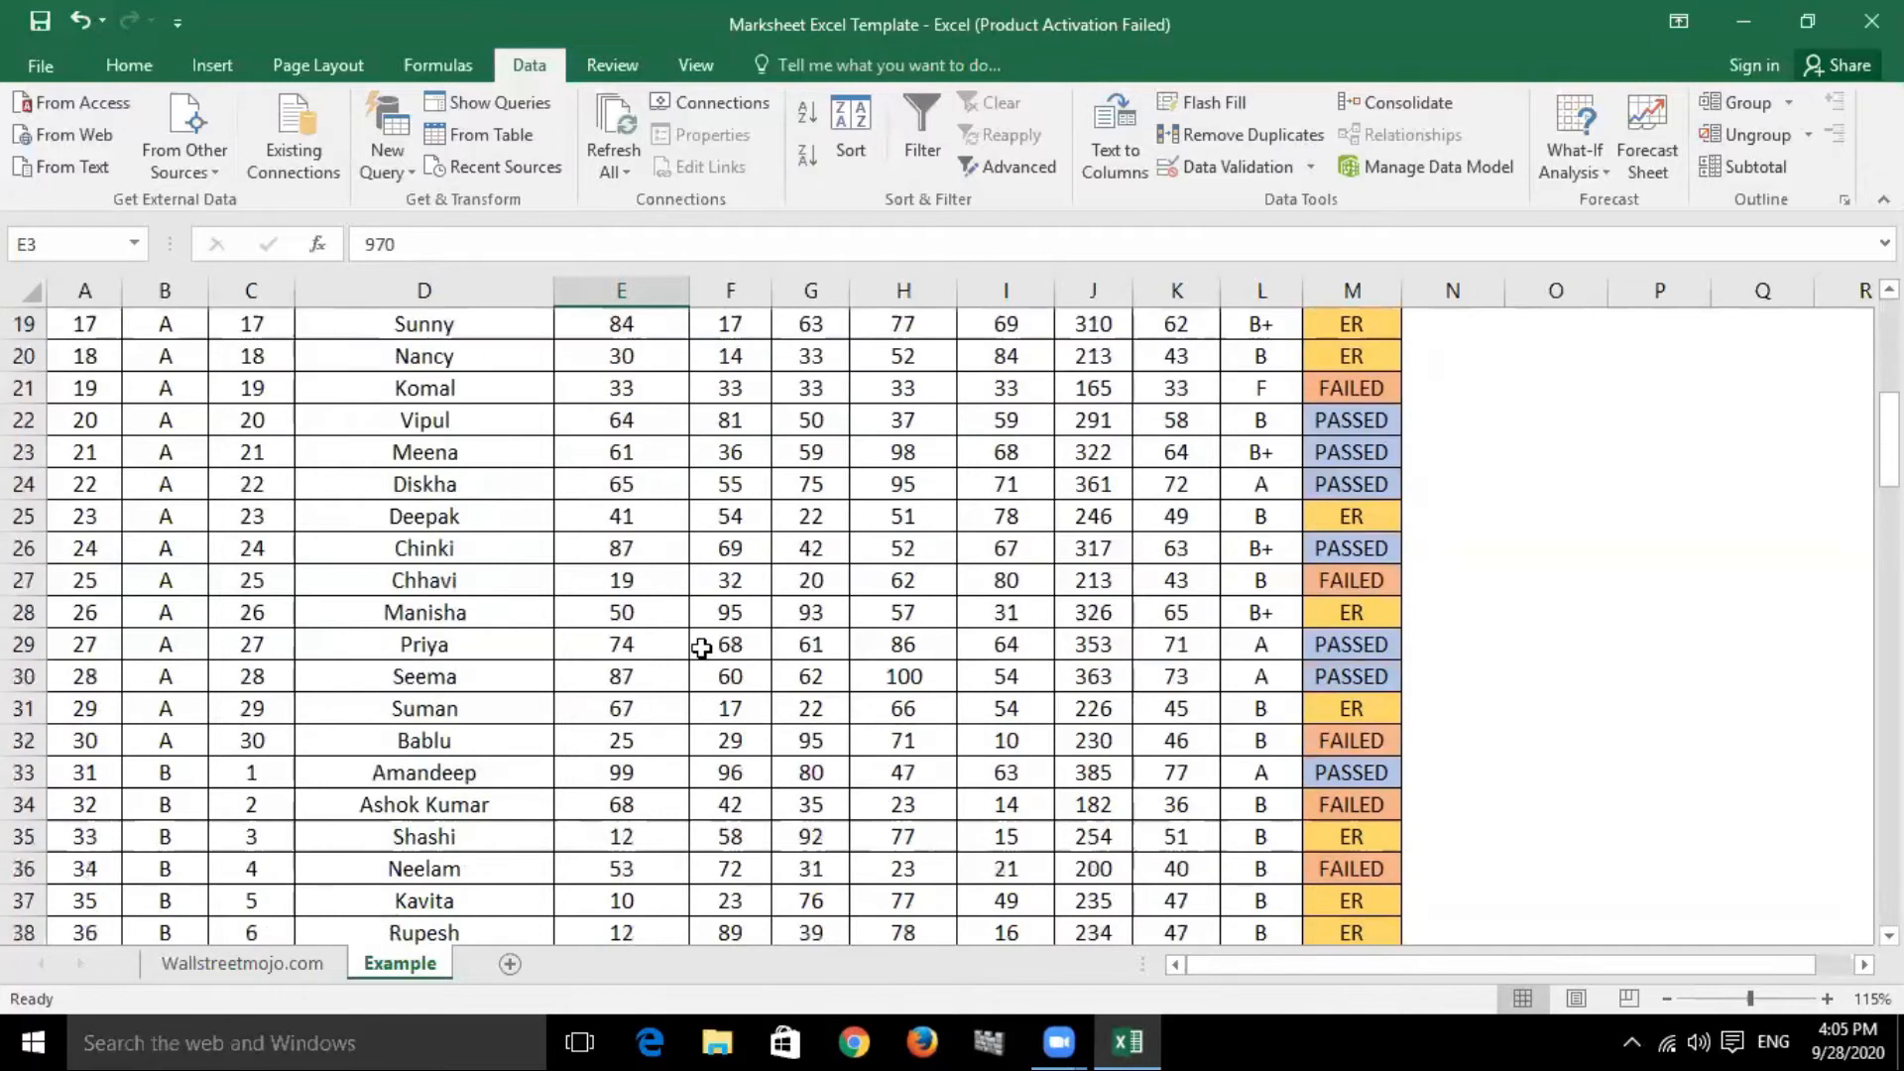
{"action": "left_click", "coordinate": [631, 516]}
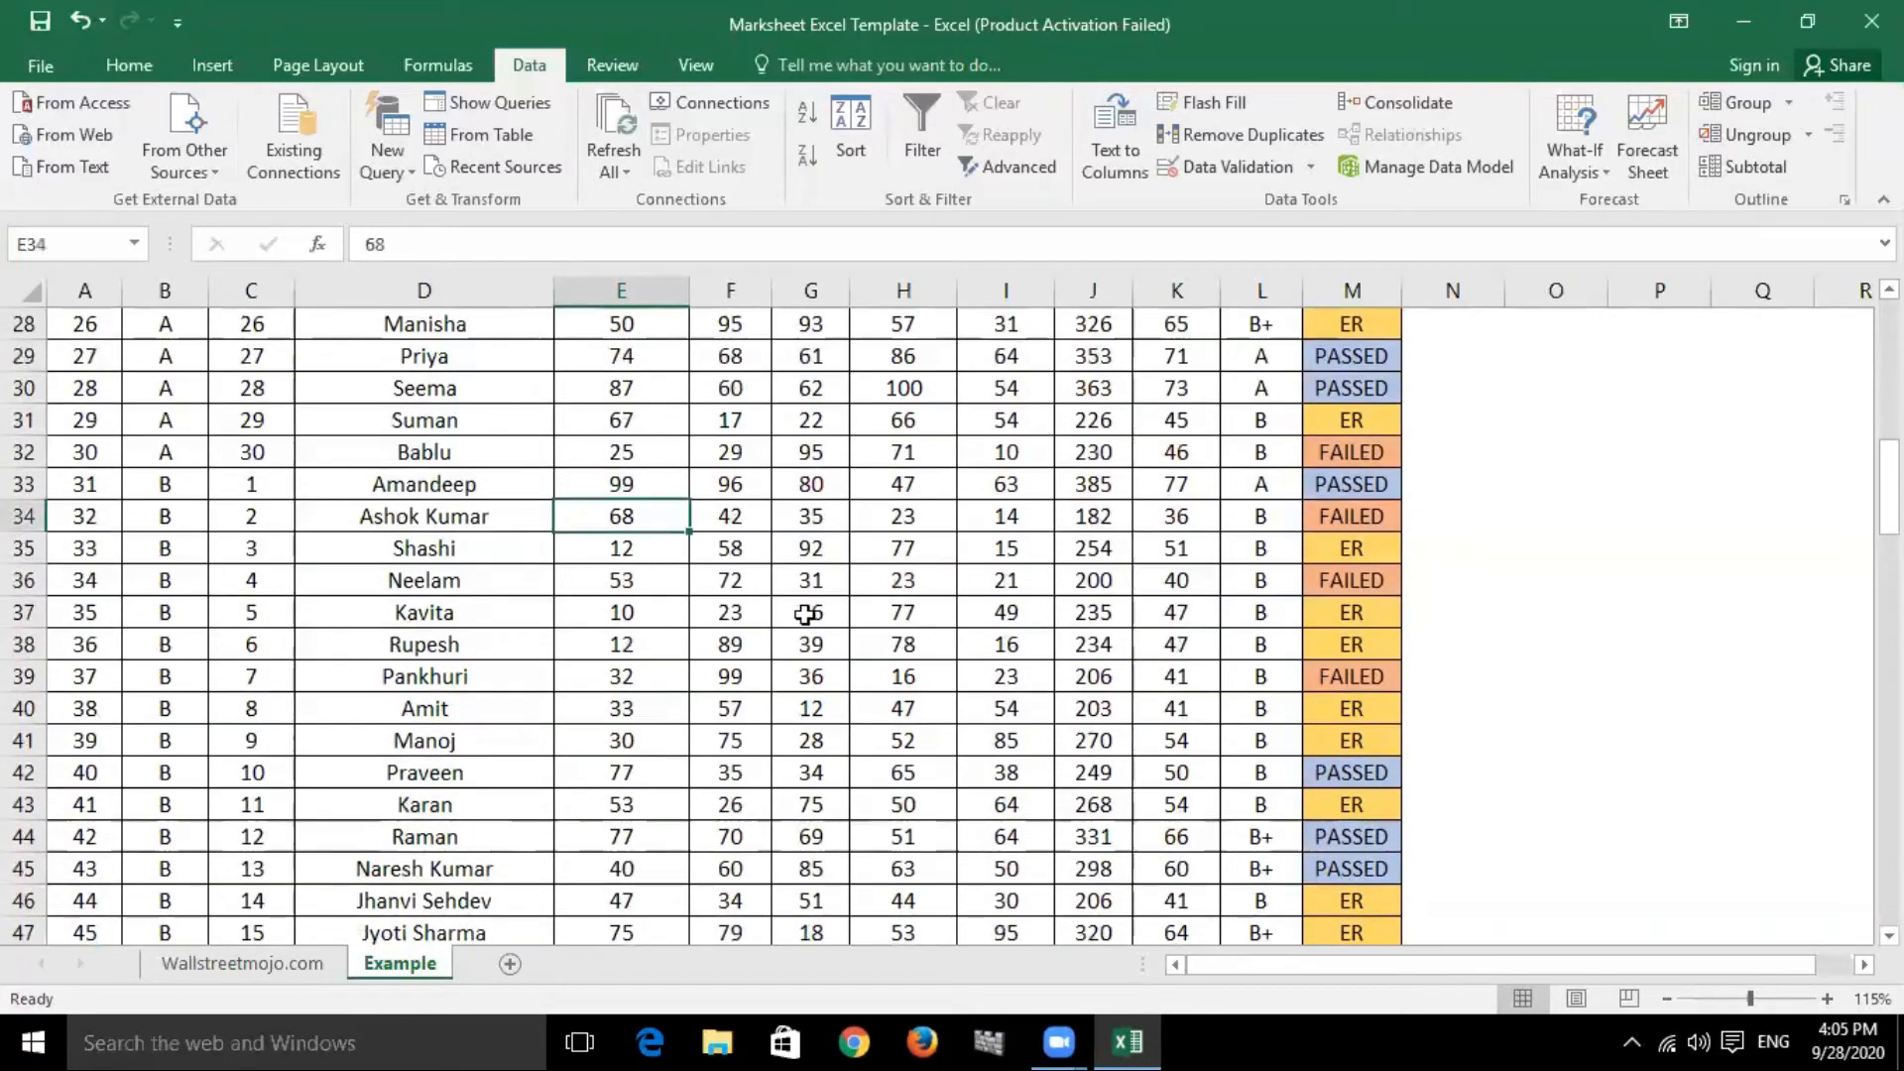
{"action": "type", "text": "650"}
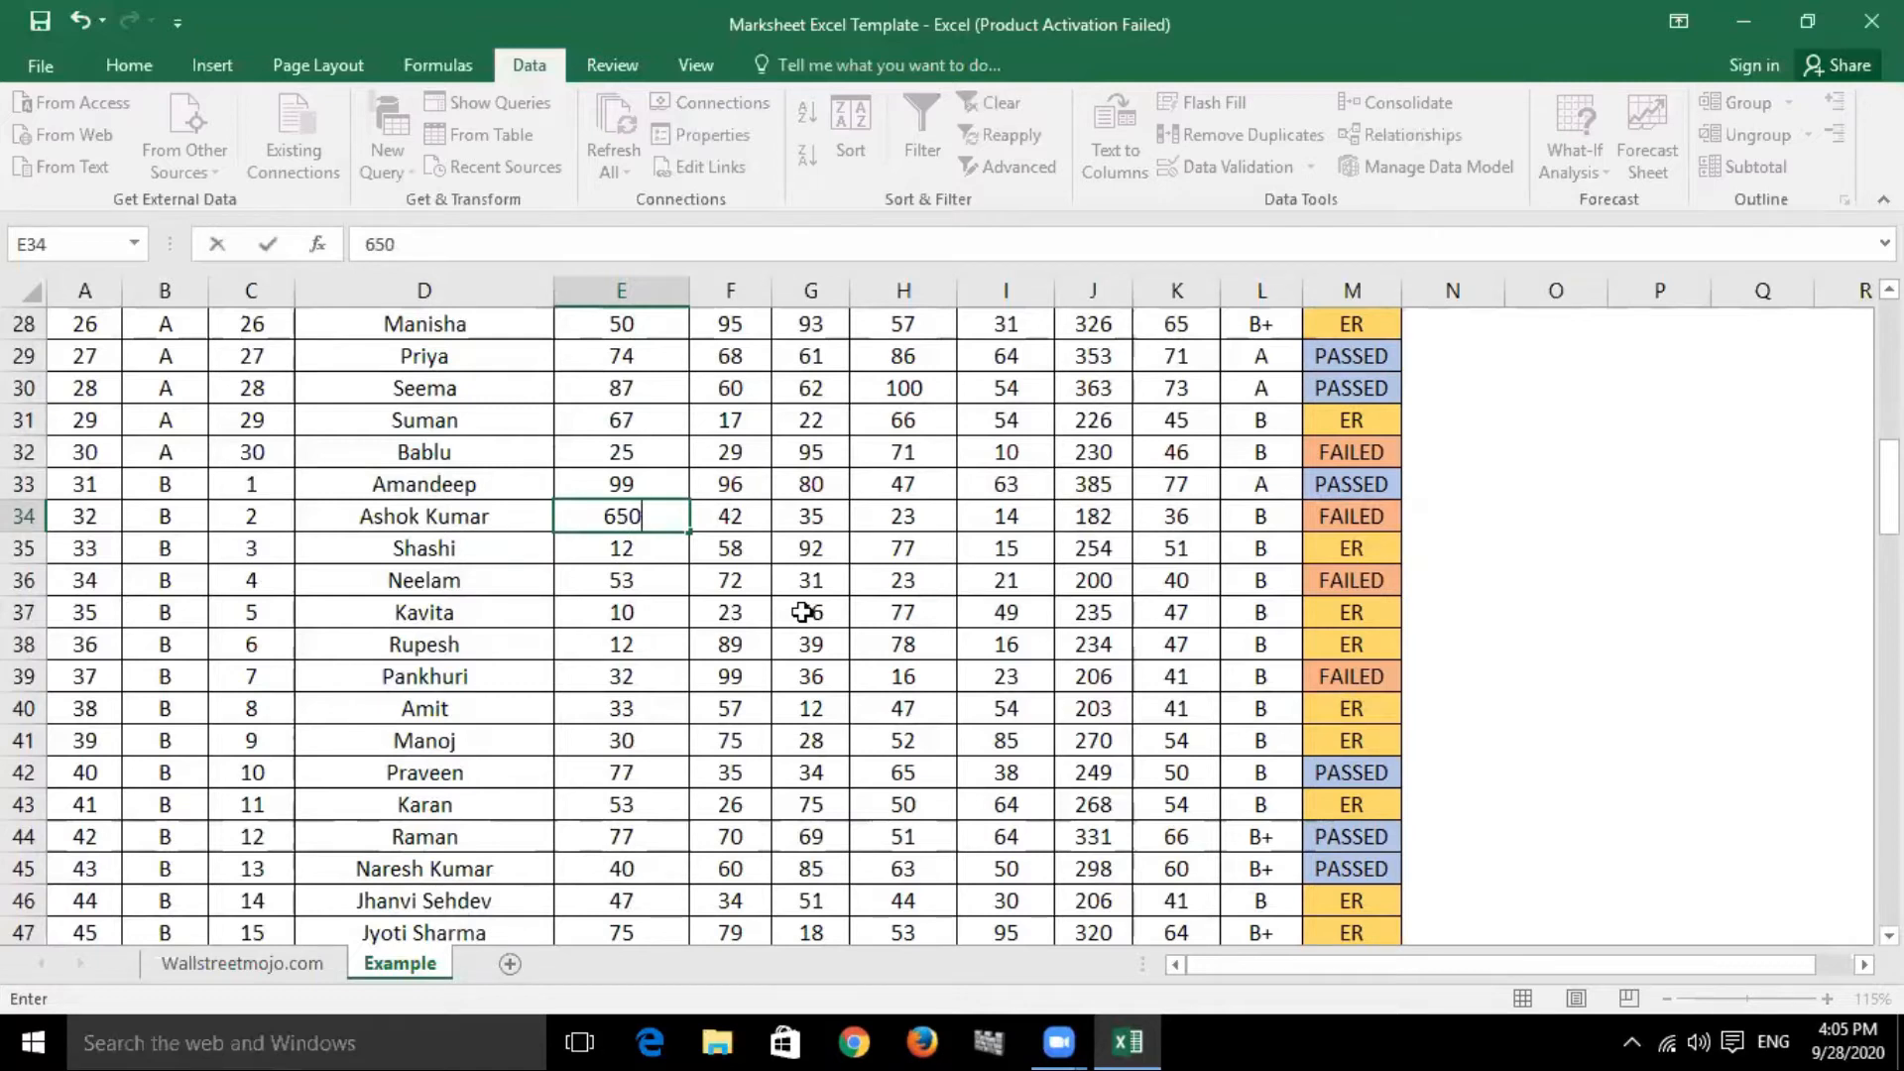
{"action": "key", "text": "Return"}
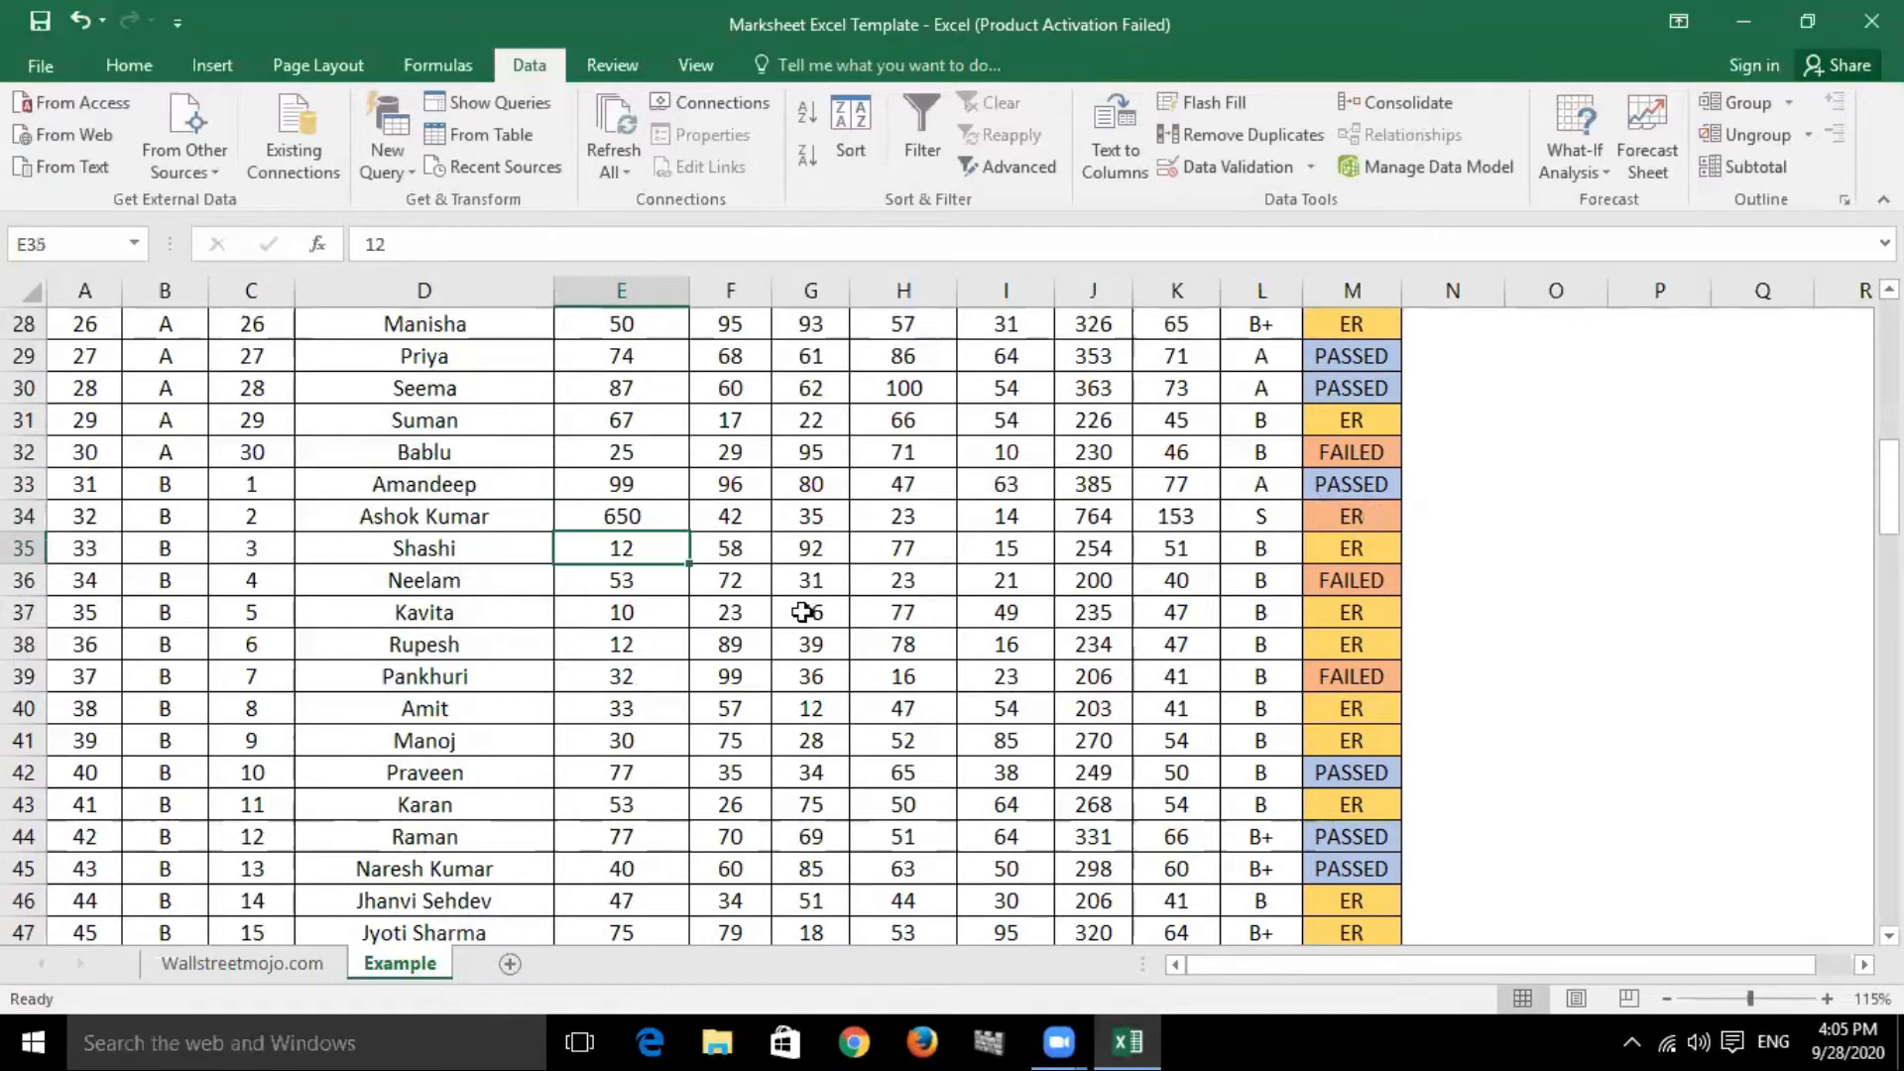
Undo the two mark entries in the Accountancy column, in cells E34 and E3.
{"action": "scroll", "coordinate": [737, 725], "scroll_direction": "up", "scroll_amount": 9}
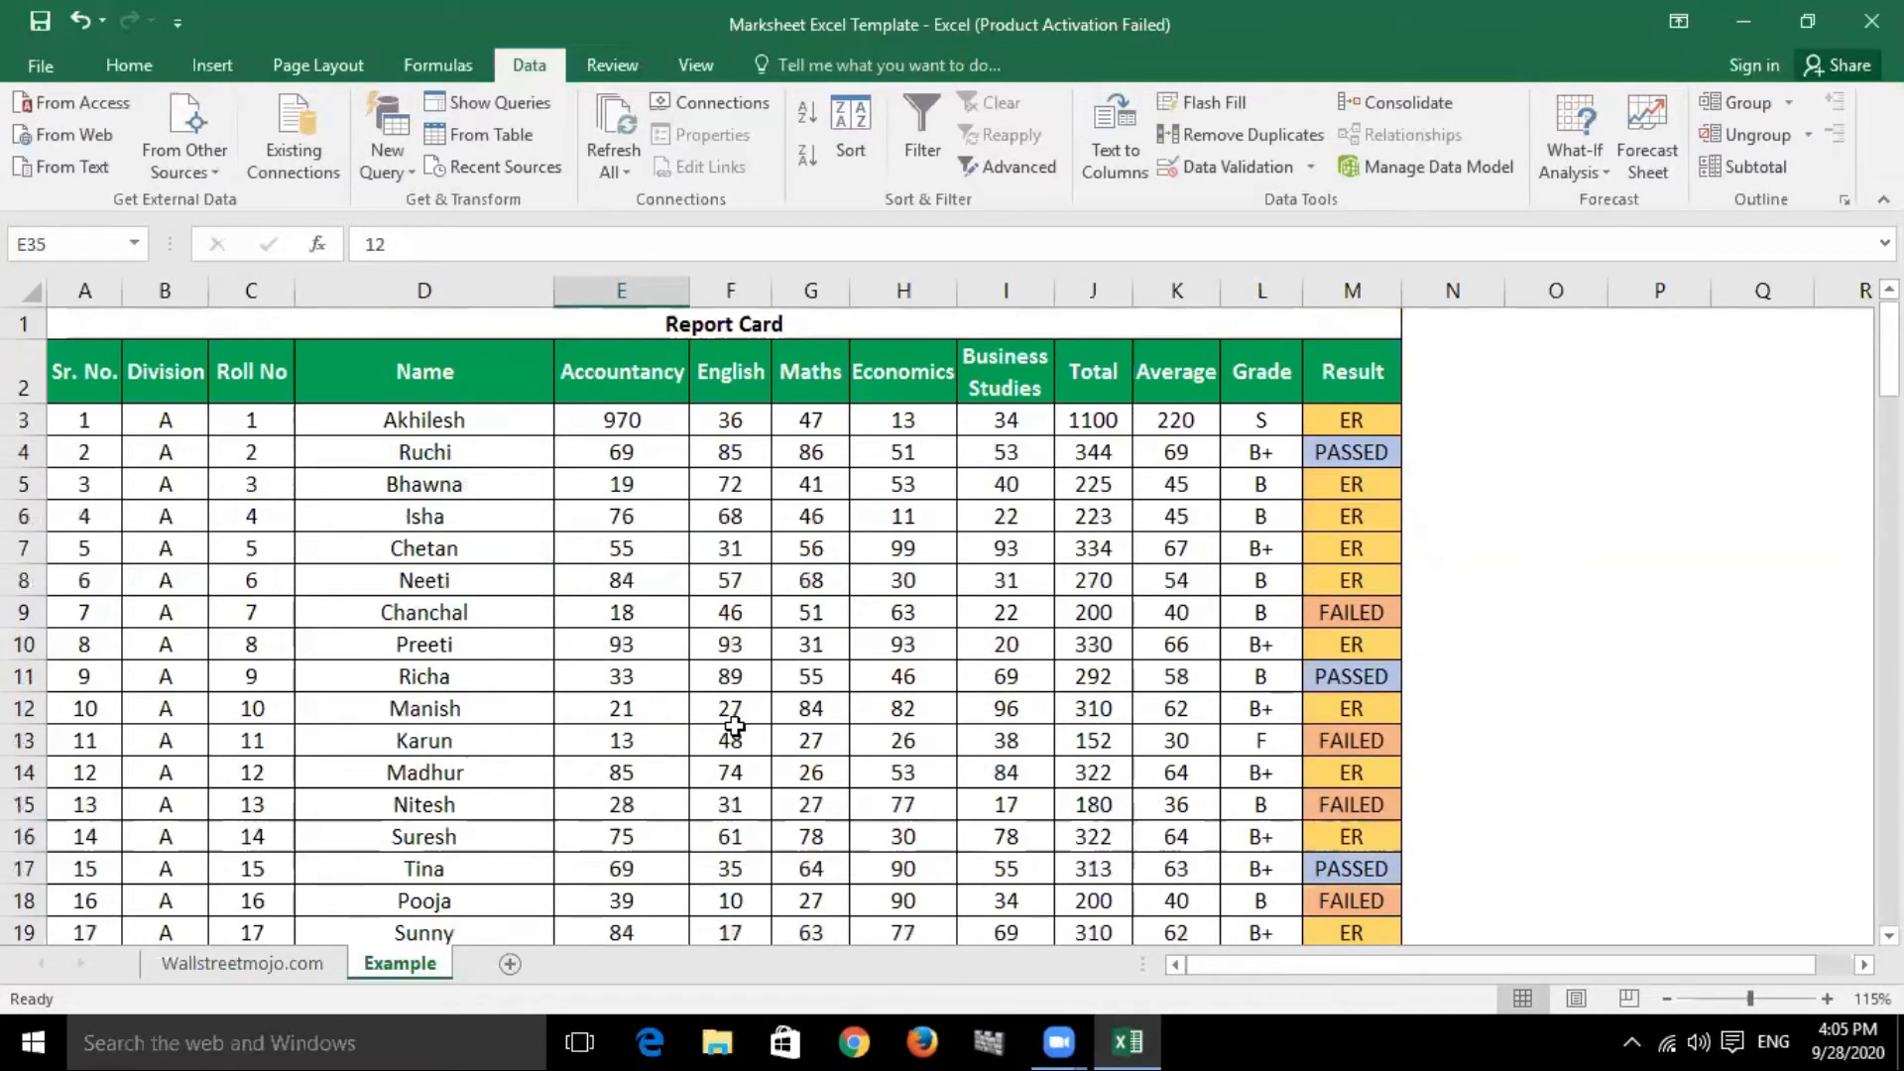
{"action": "scroll", "coordinate": [701, 644], "scroll_direction": "down", "scroll_amount": 5}
{"action": "scroll", "coordinate": [701, 644], "scroll_direction": "down", "scroll_amount": 5}
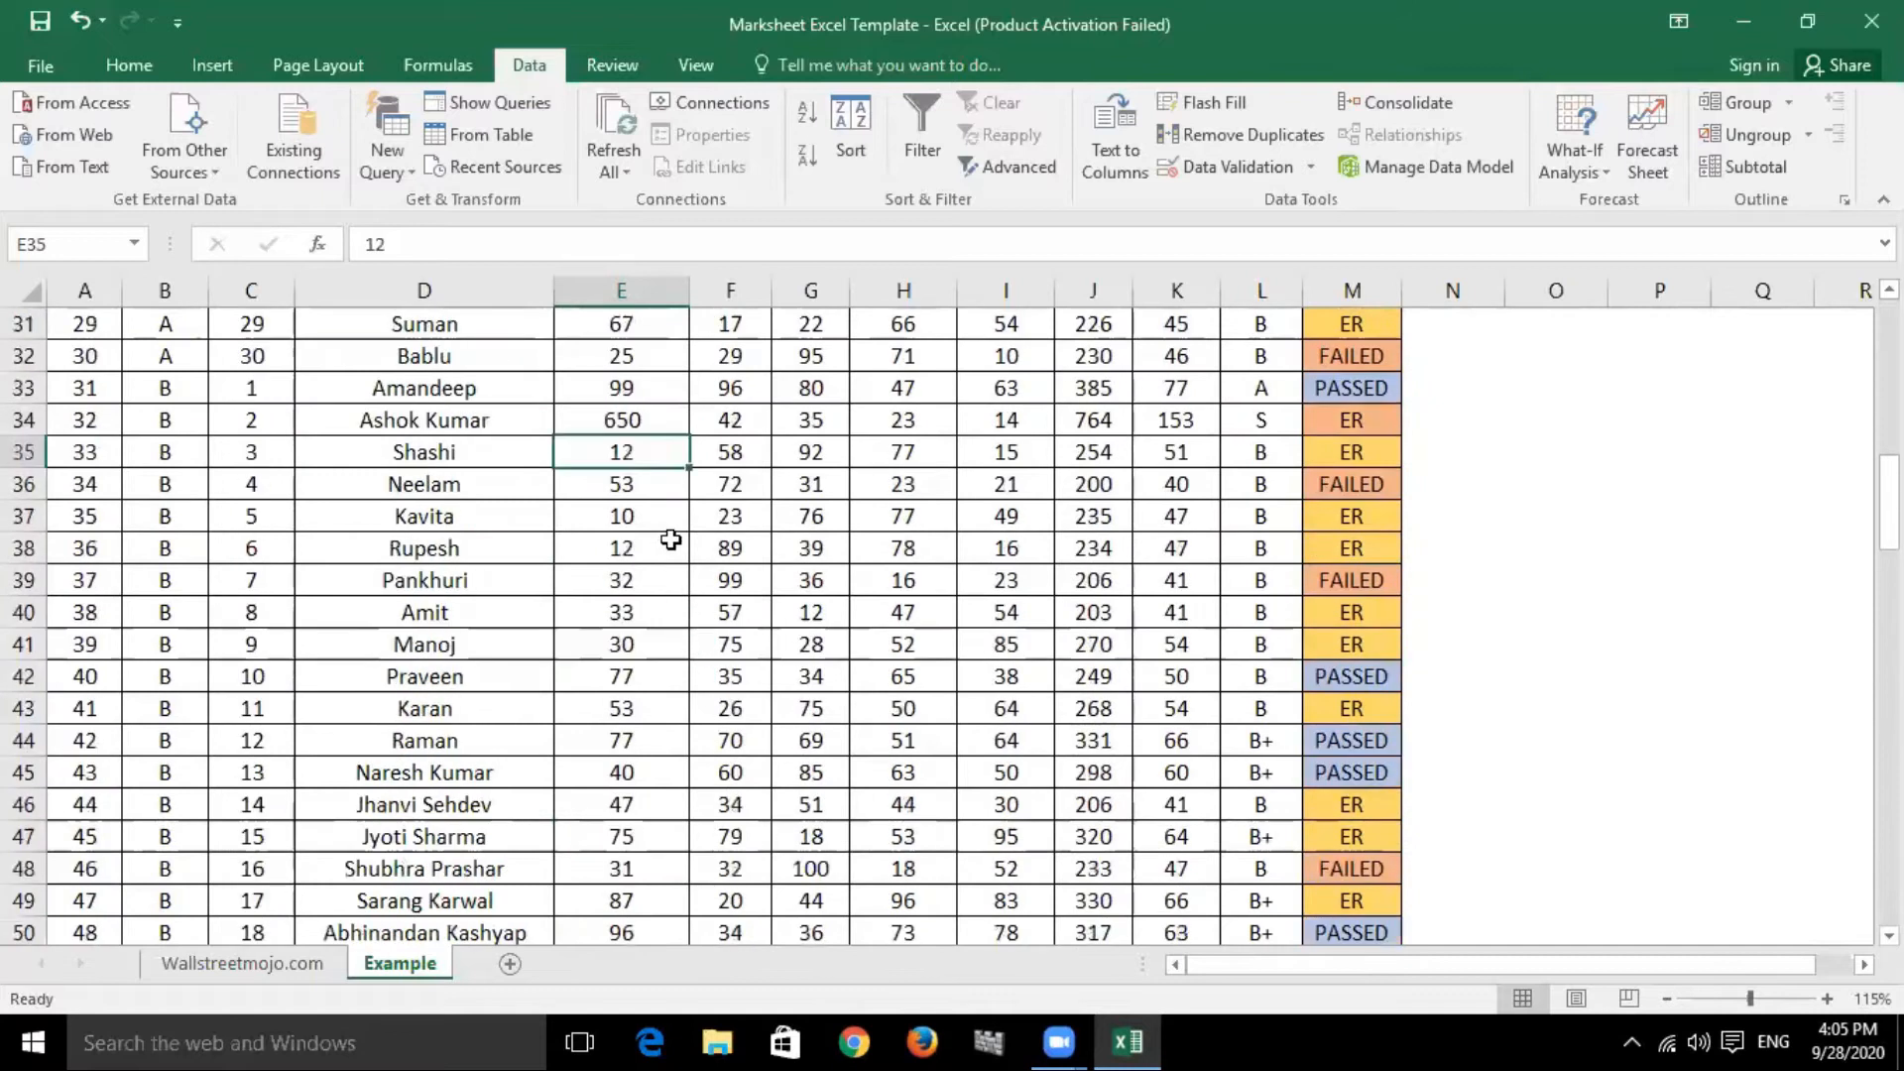
{"action": "key", "text": "ctrl+z"}
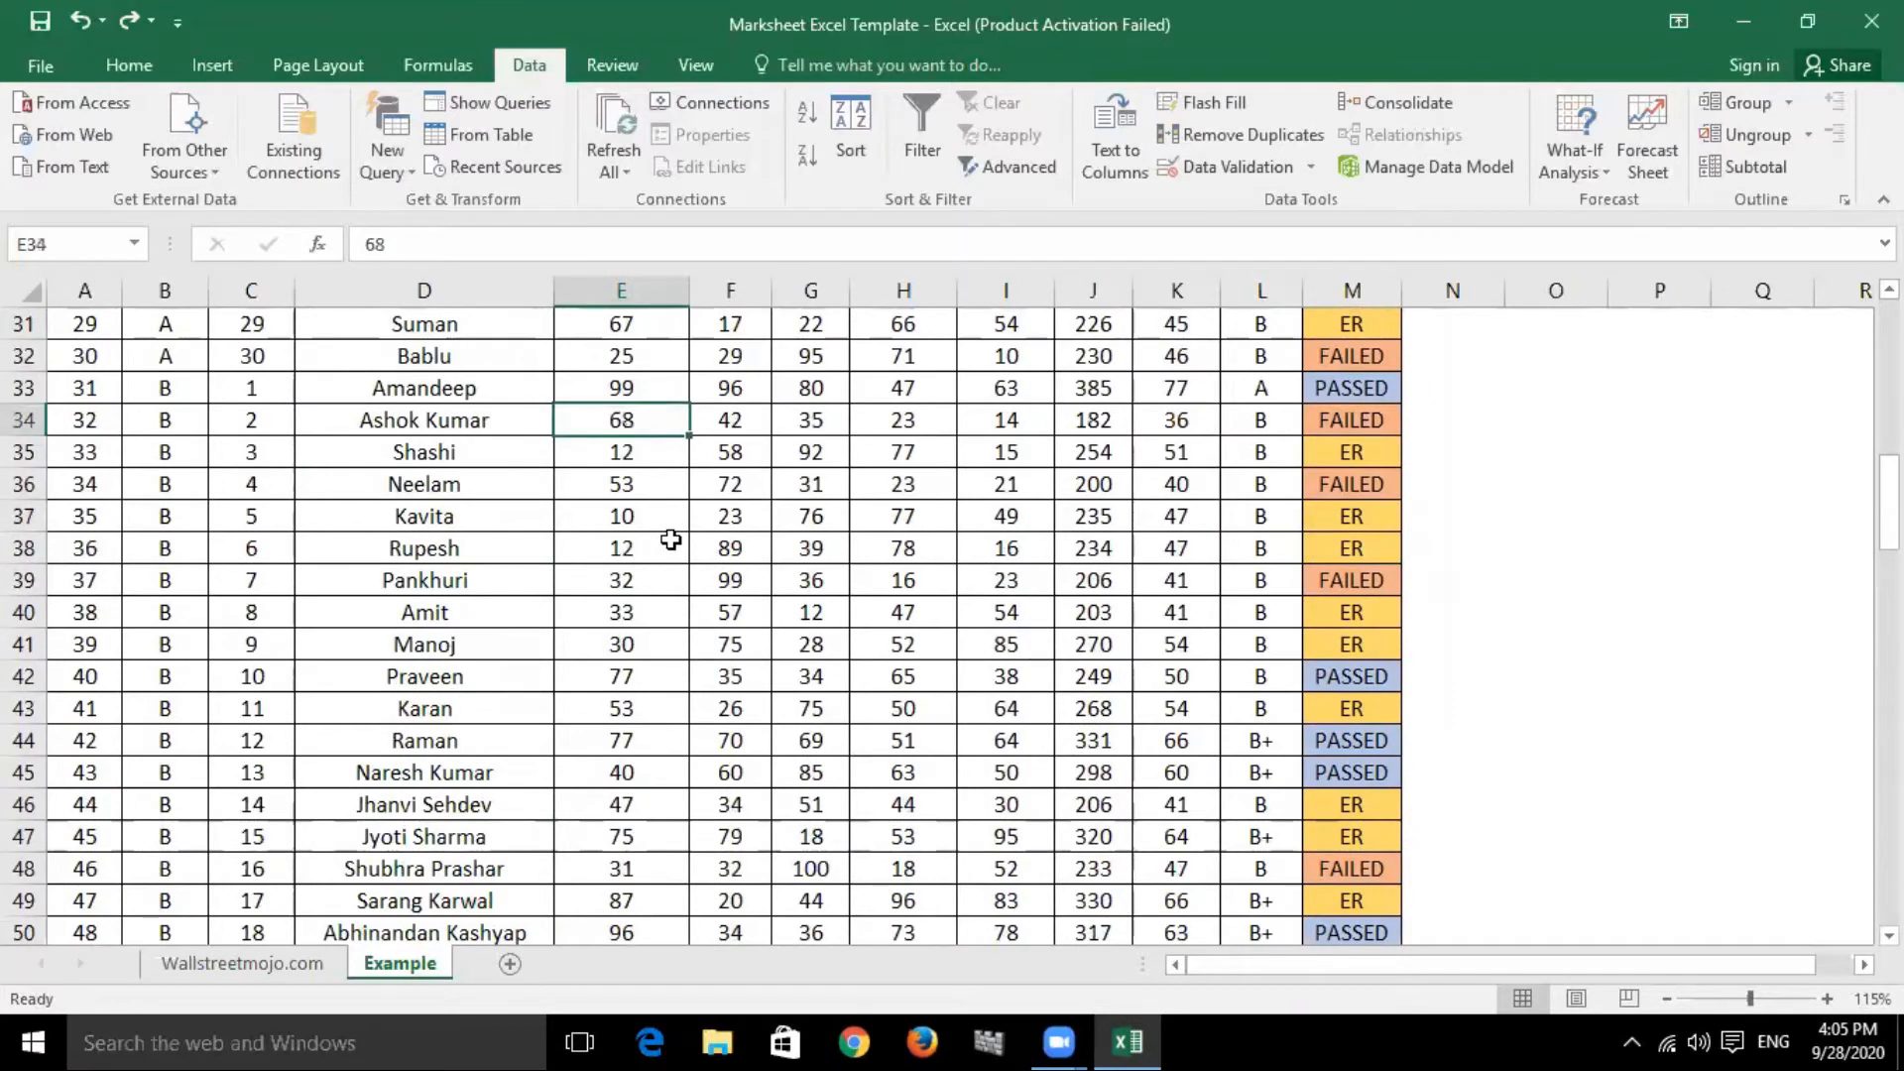
{"action": "scroll", "coordinate": [670, 541], "scroll_direction": "up", "scroll_amount": 7}
{"action": "scroll", "coordinate": [668, 542], "scroll_direction": "up", "scroll_amount": 3}
{"action": "left_click", "coordinate": [639, 425]}
{"action": "key", "text": "ctrl+z"}
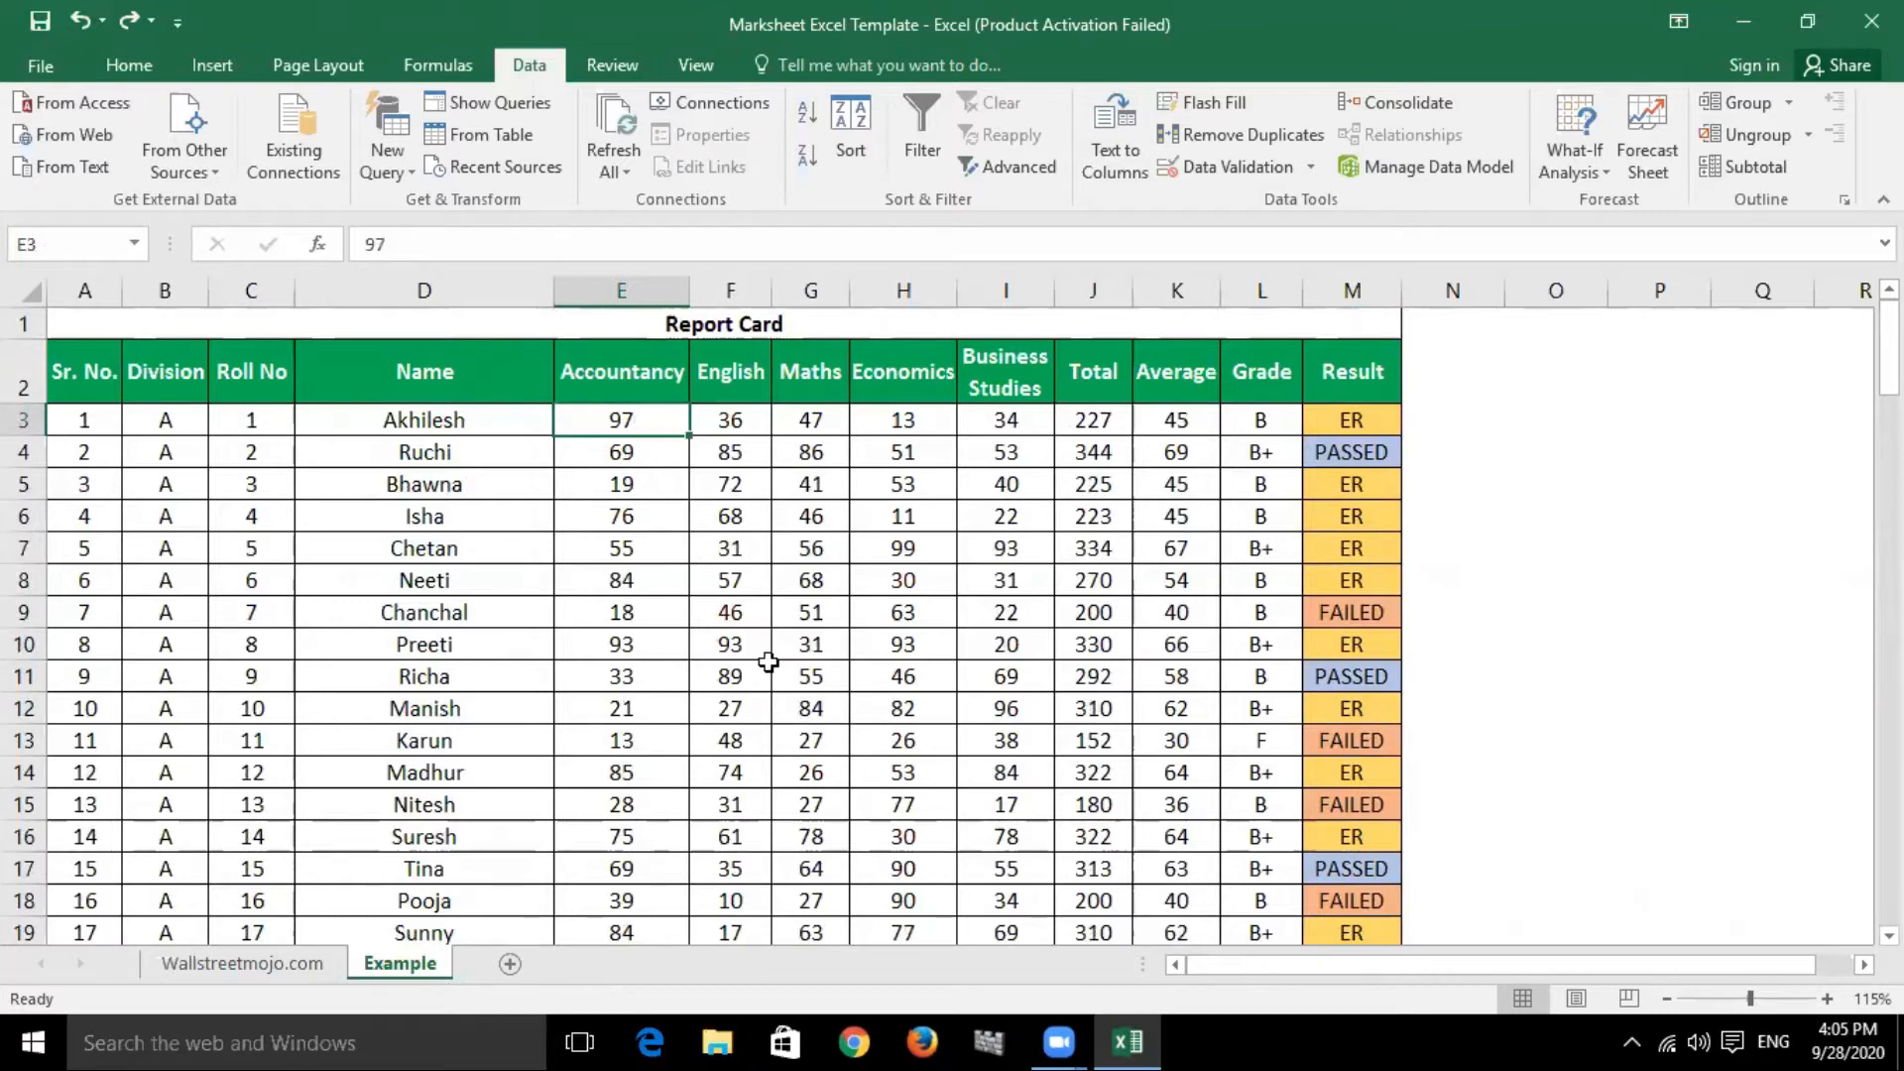
Save the marksheet workbook.
{"action": "left_click", "coordinate": [790, 610]}
{"action": "key", "text": "ctrl+s"}
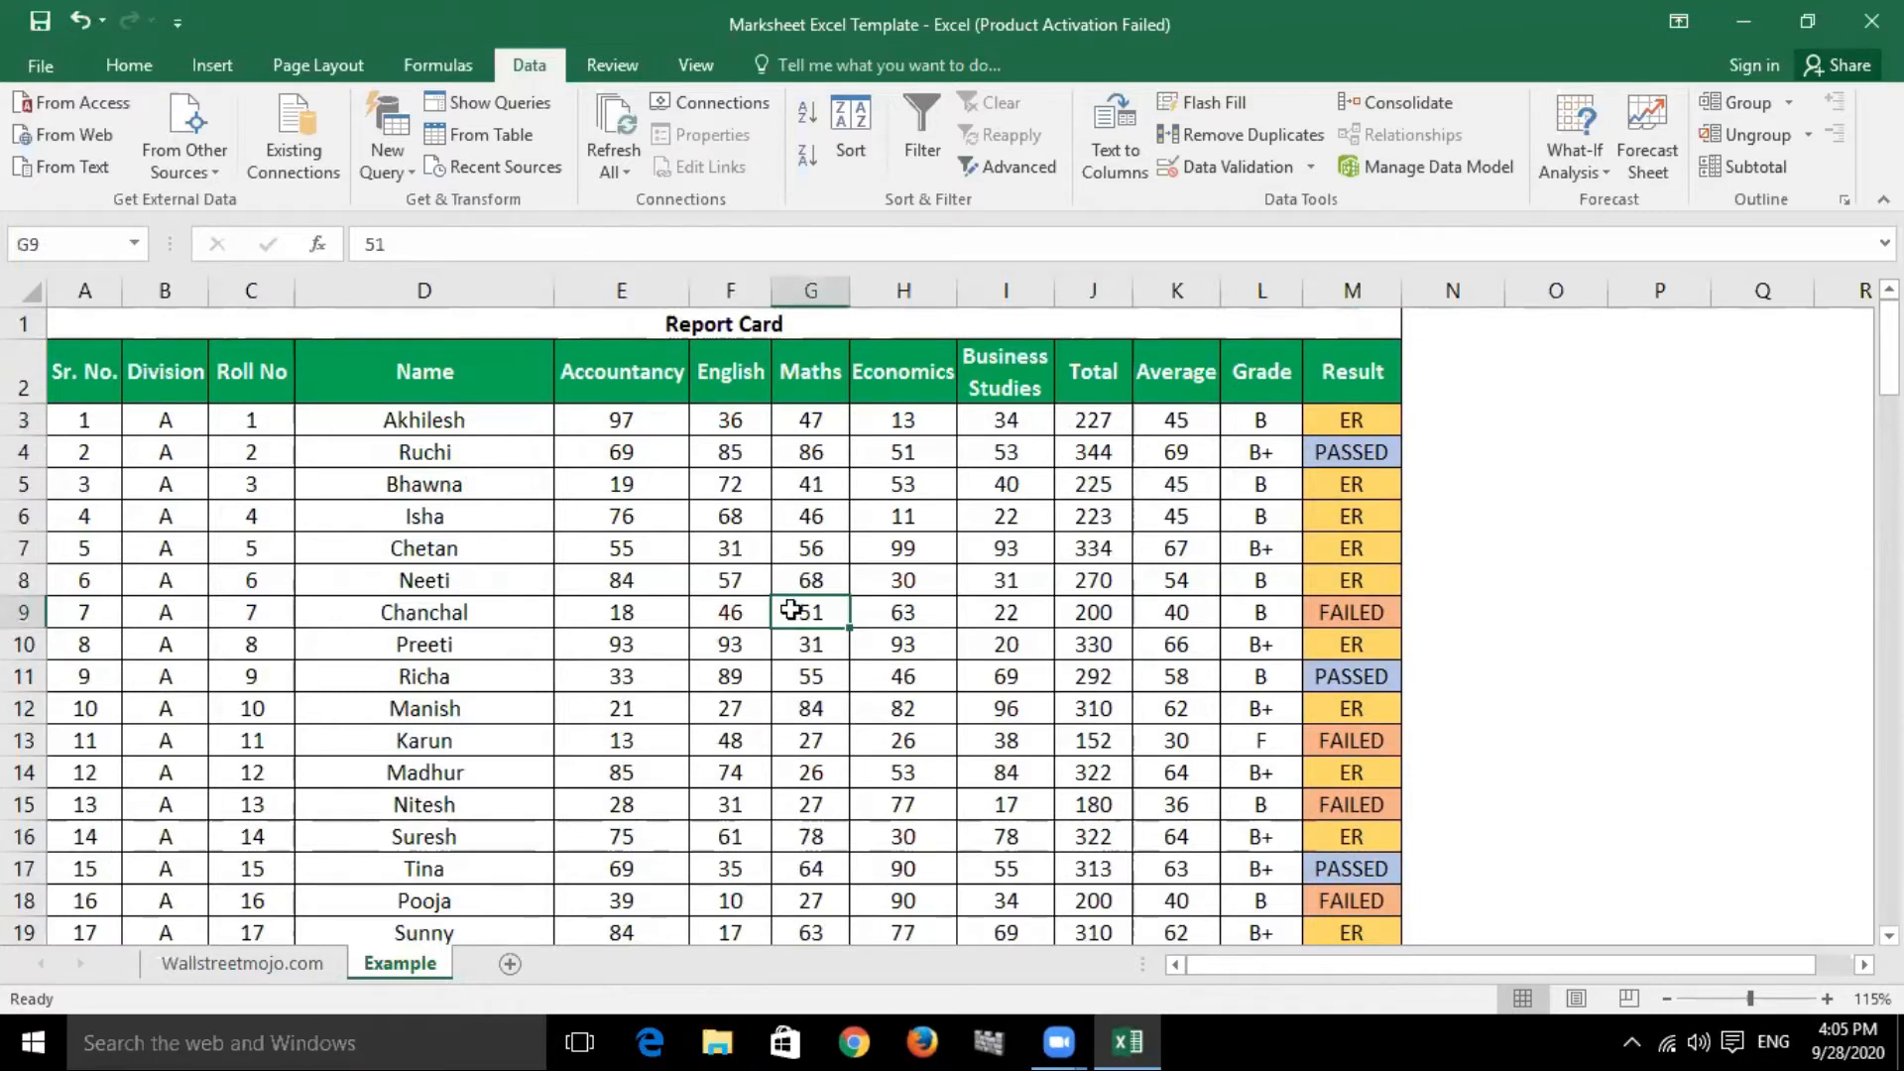
{"action": "left_click", "coordinate": [888, 557]}
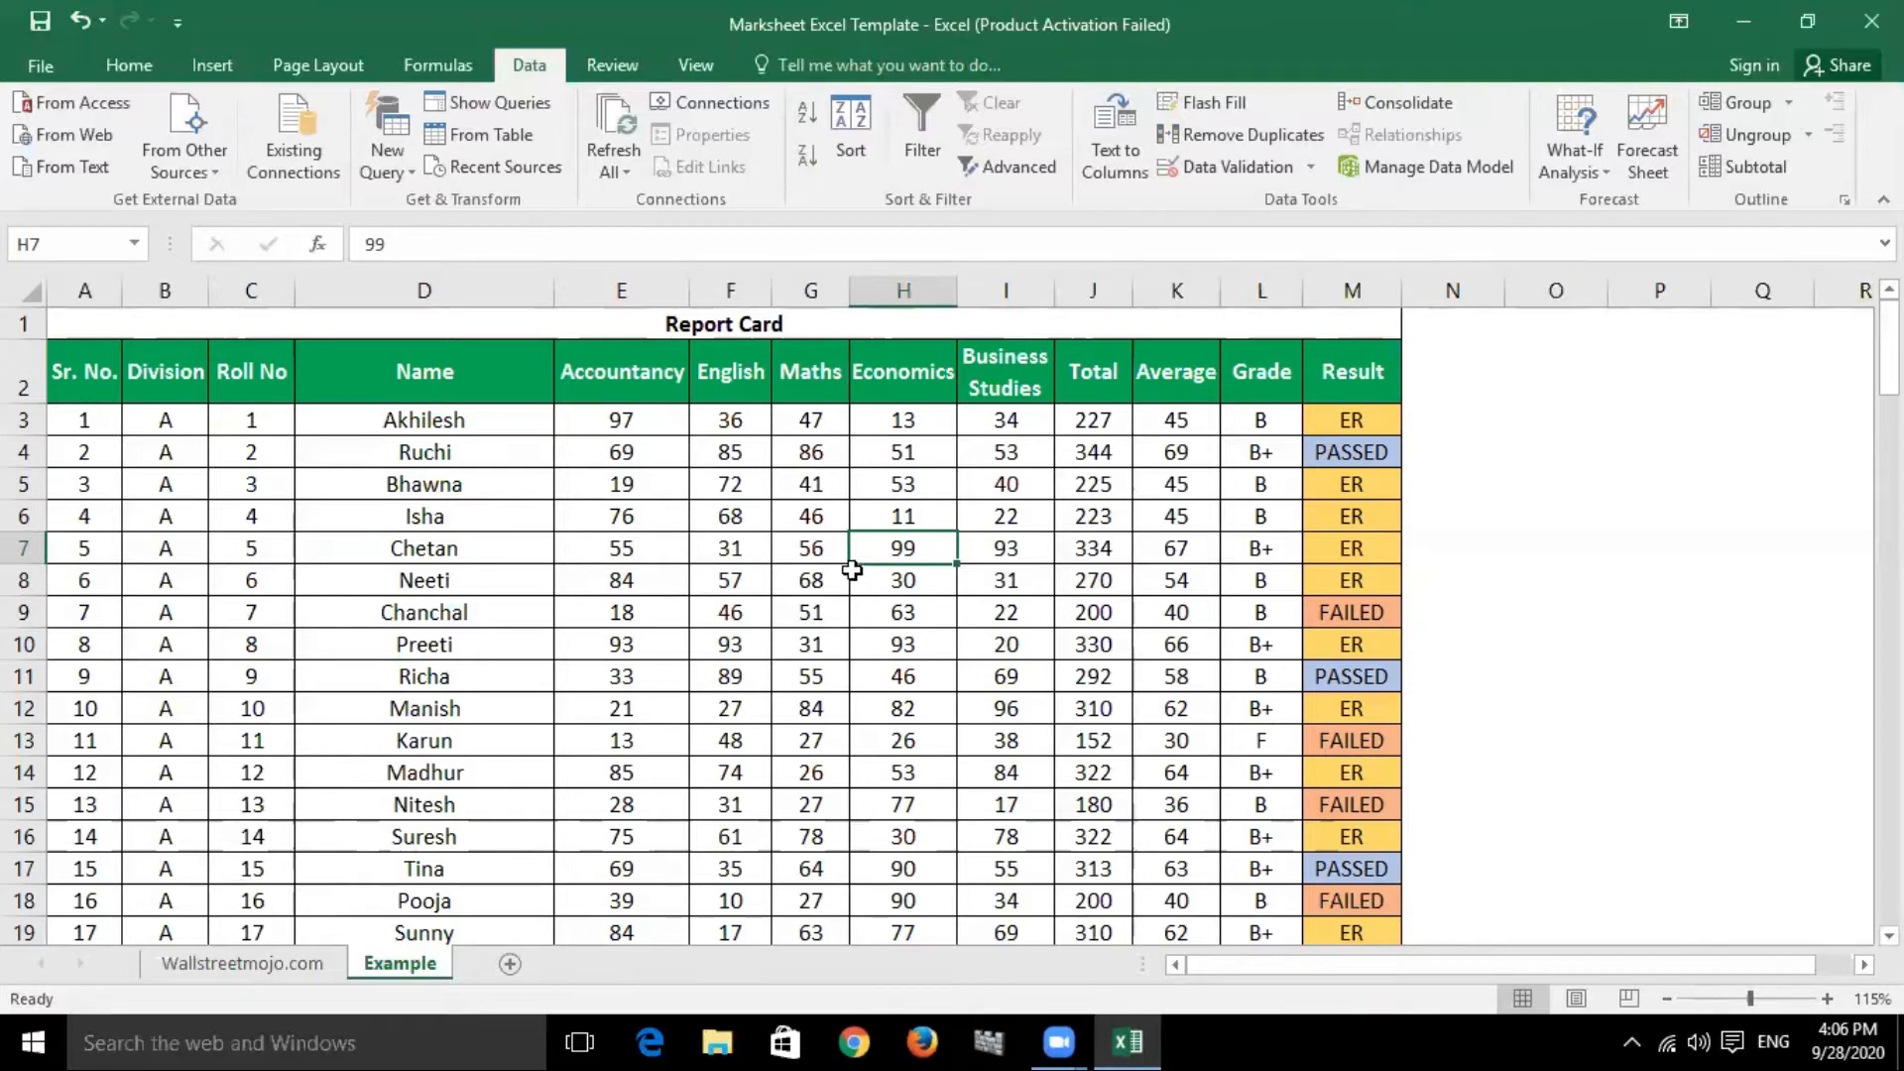
{"action": "left_click", "coordinate": [789, 541]}
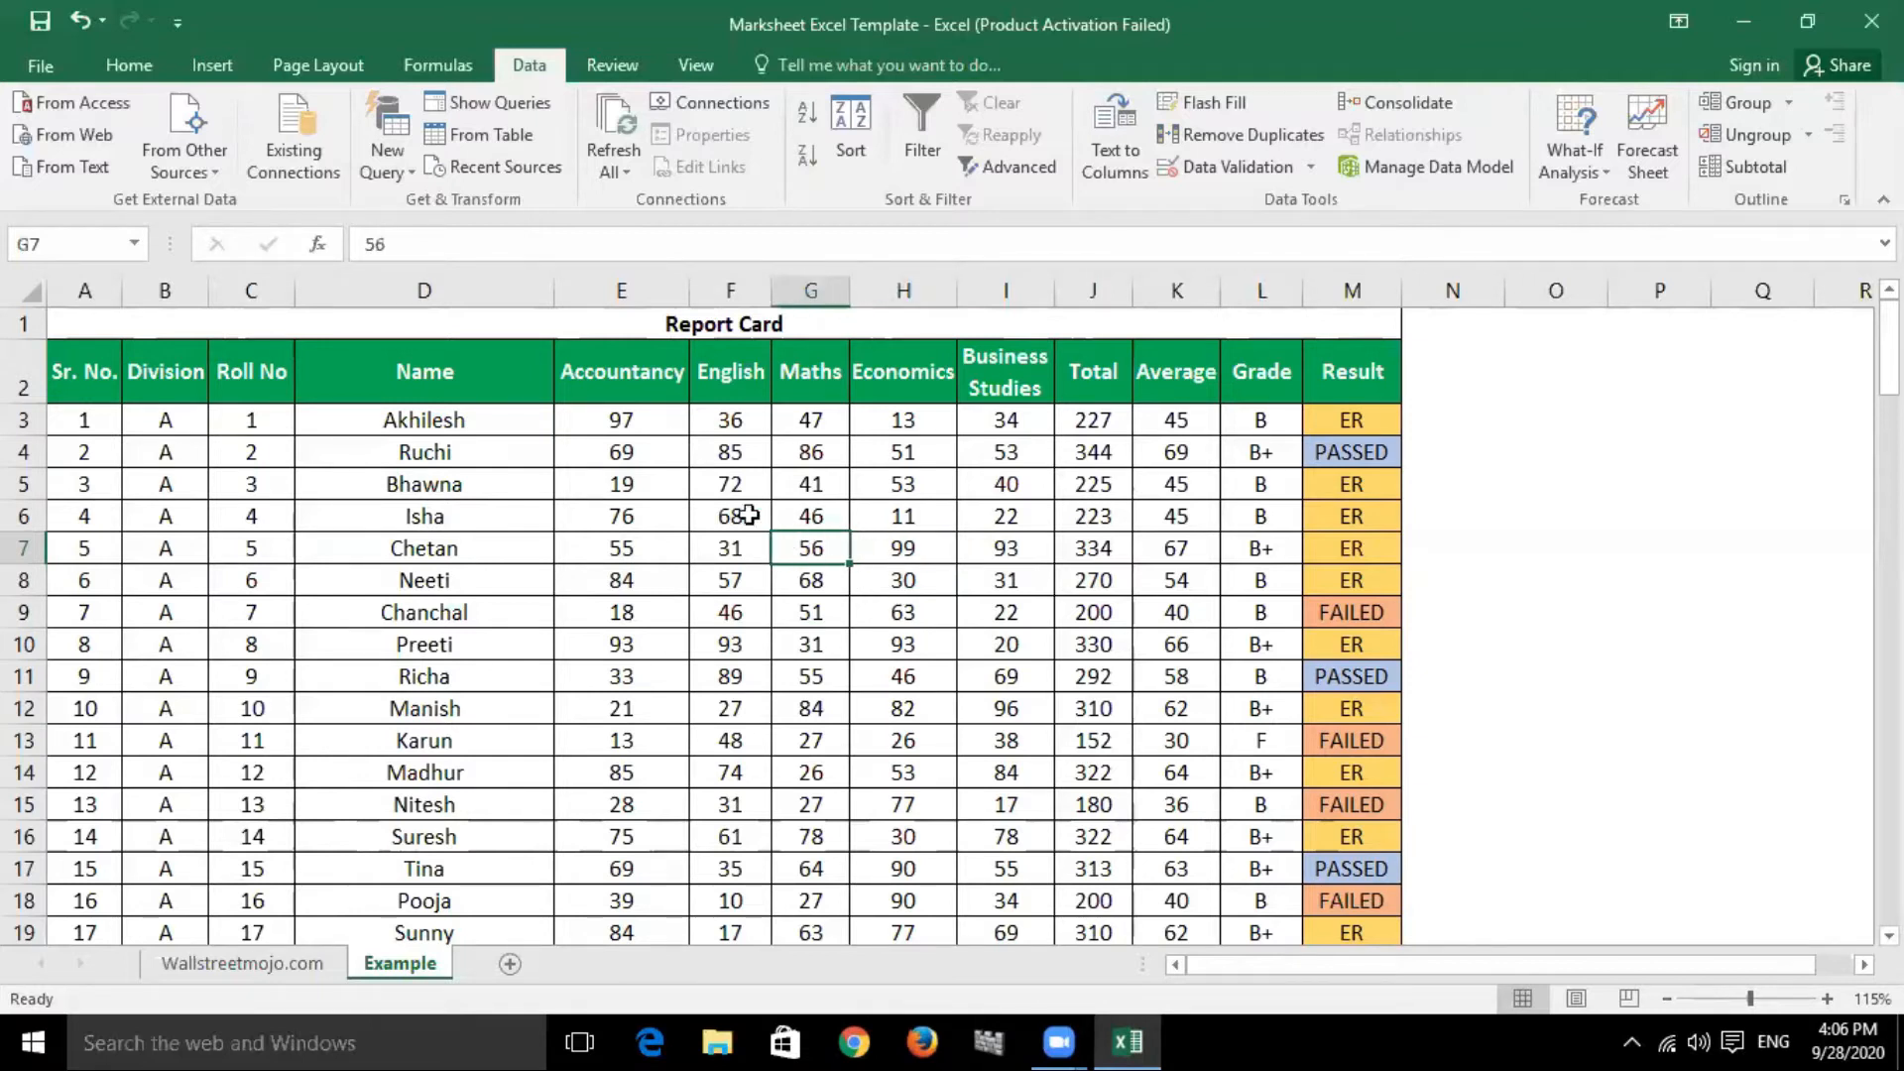
{"action": "left_click", "coordinate": [641, 420]}
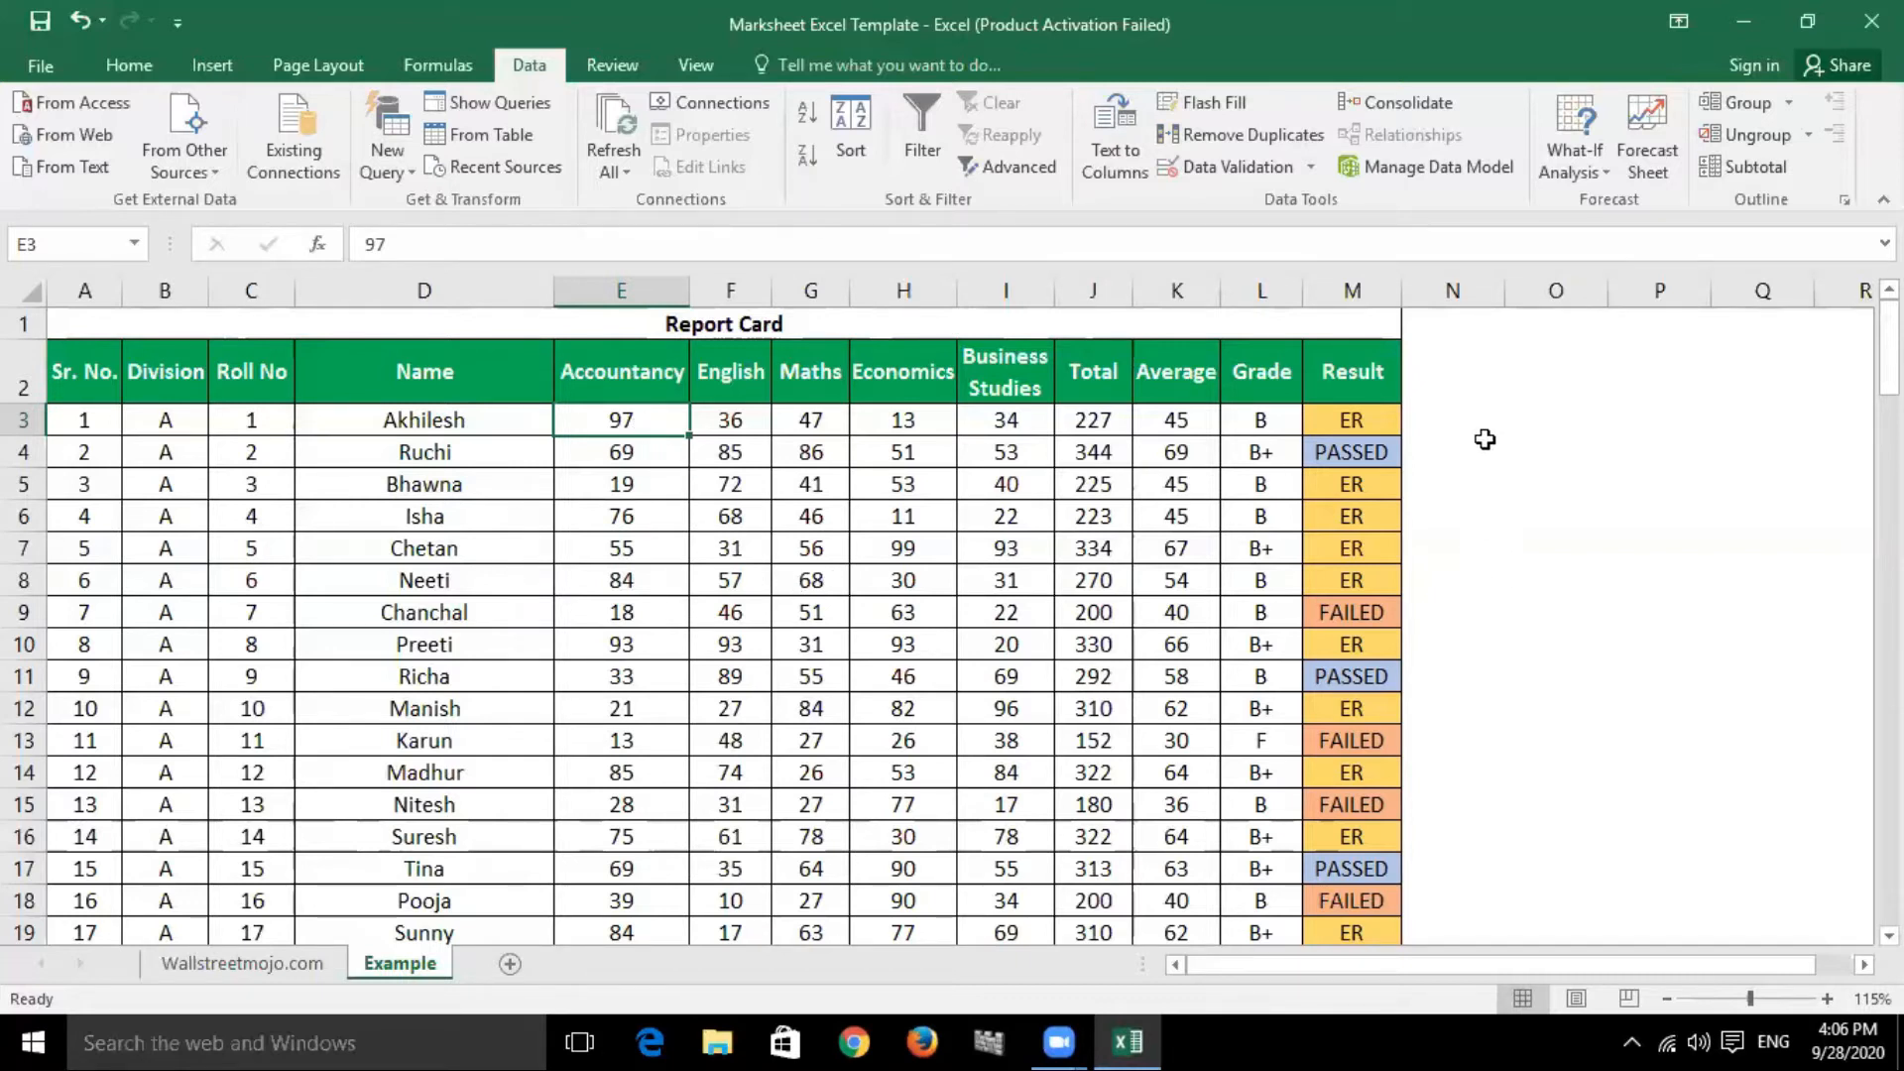
{"action": "left_click", "coordinate": [1477, 392]}
{"action": "left_click", "coordinate": [1670, 474]}
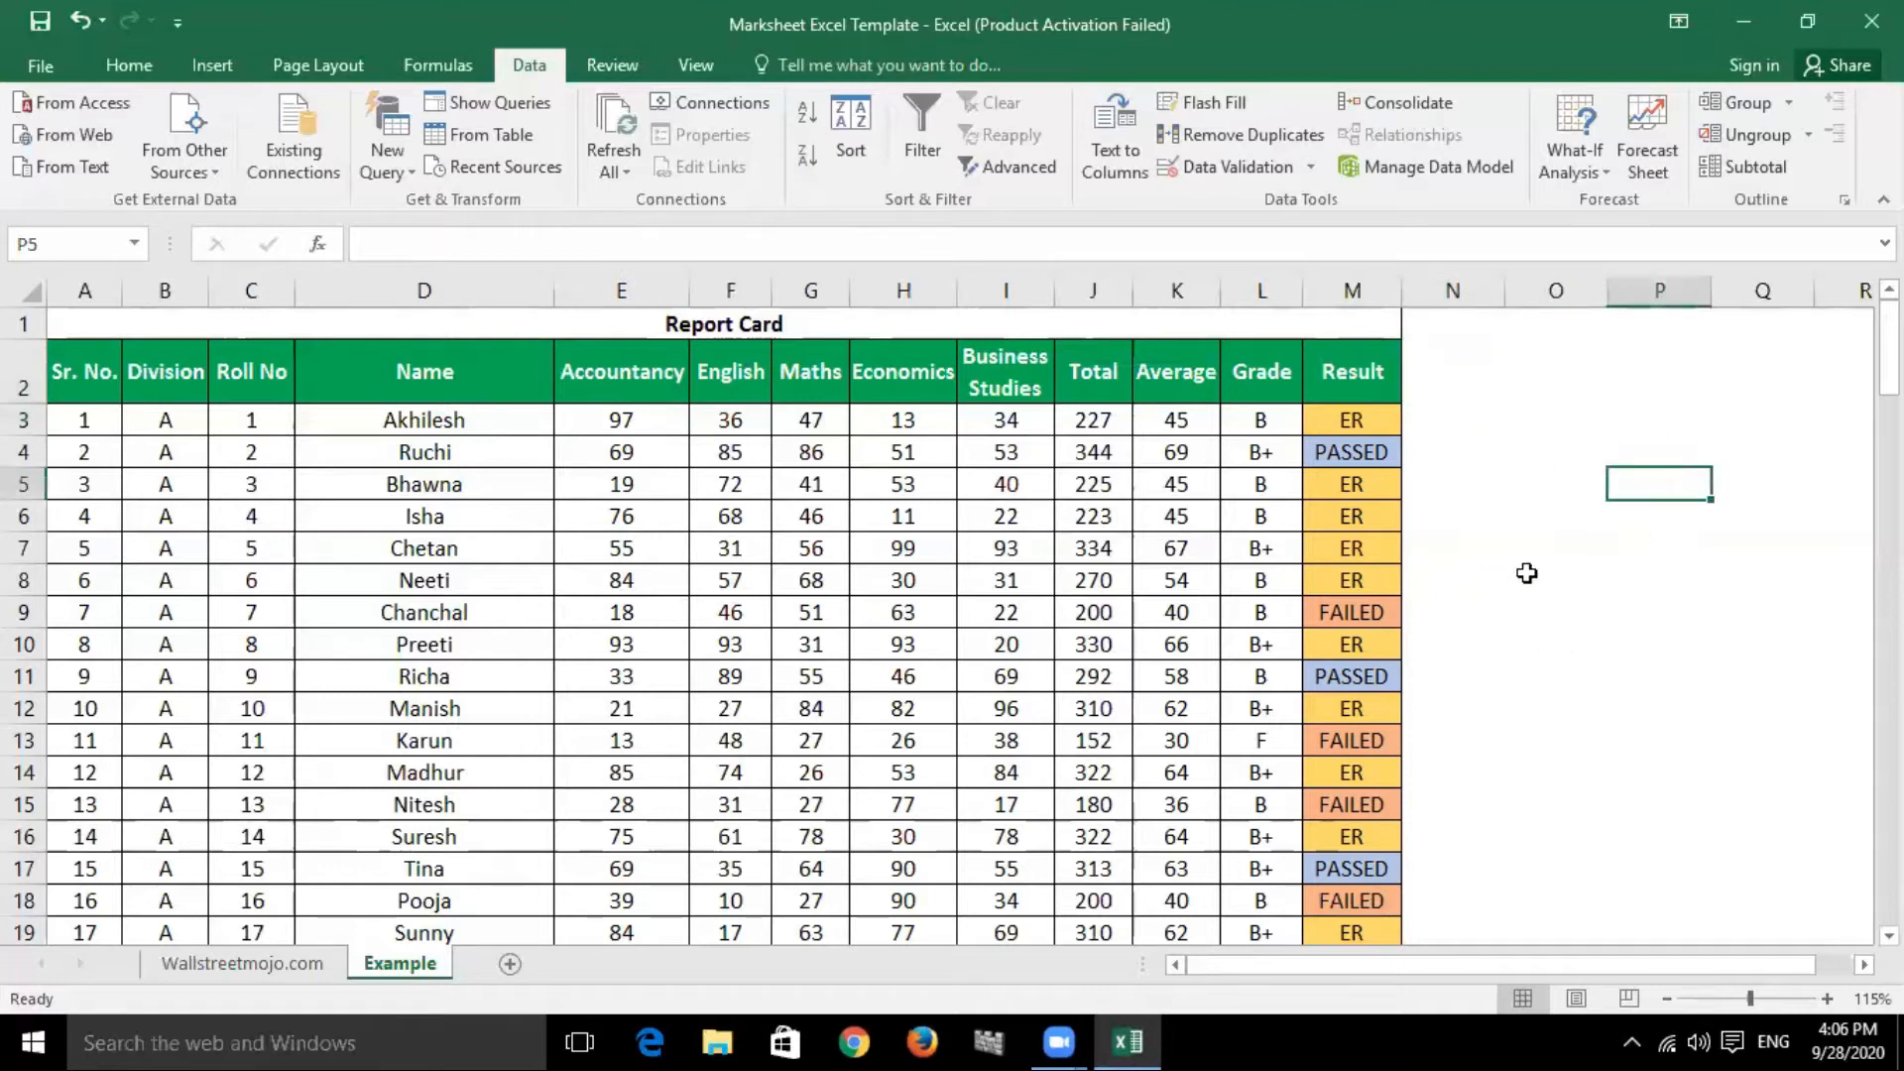
Select every student's marks from Accountancy through Business Studies and open Data Validation, extending the existing rule to the cells without one.
{"action": "left_click_drag", "start_coordinate": [629, 421], "coordinate": [997, 807]}
{"action": "scroll", "coordinate": [1004, 694], "scroll_direction": "up", "scroll_amount": 16}
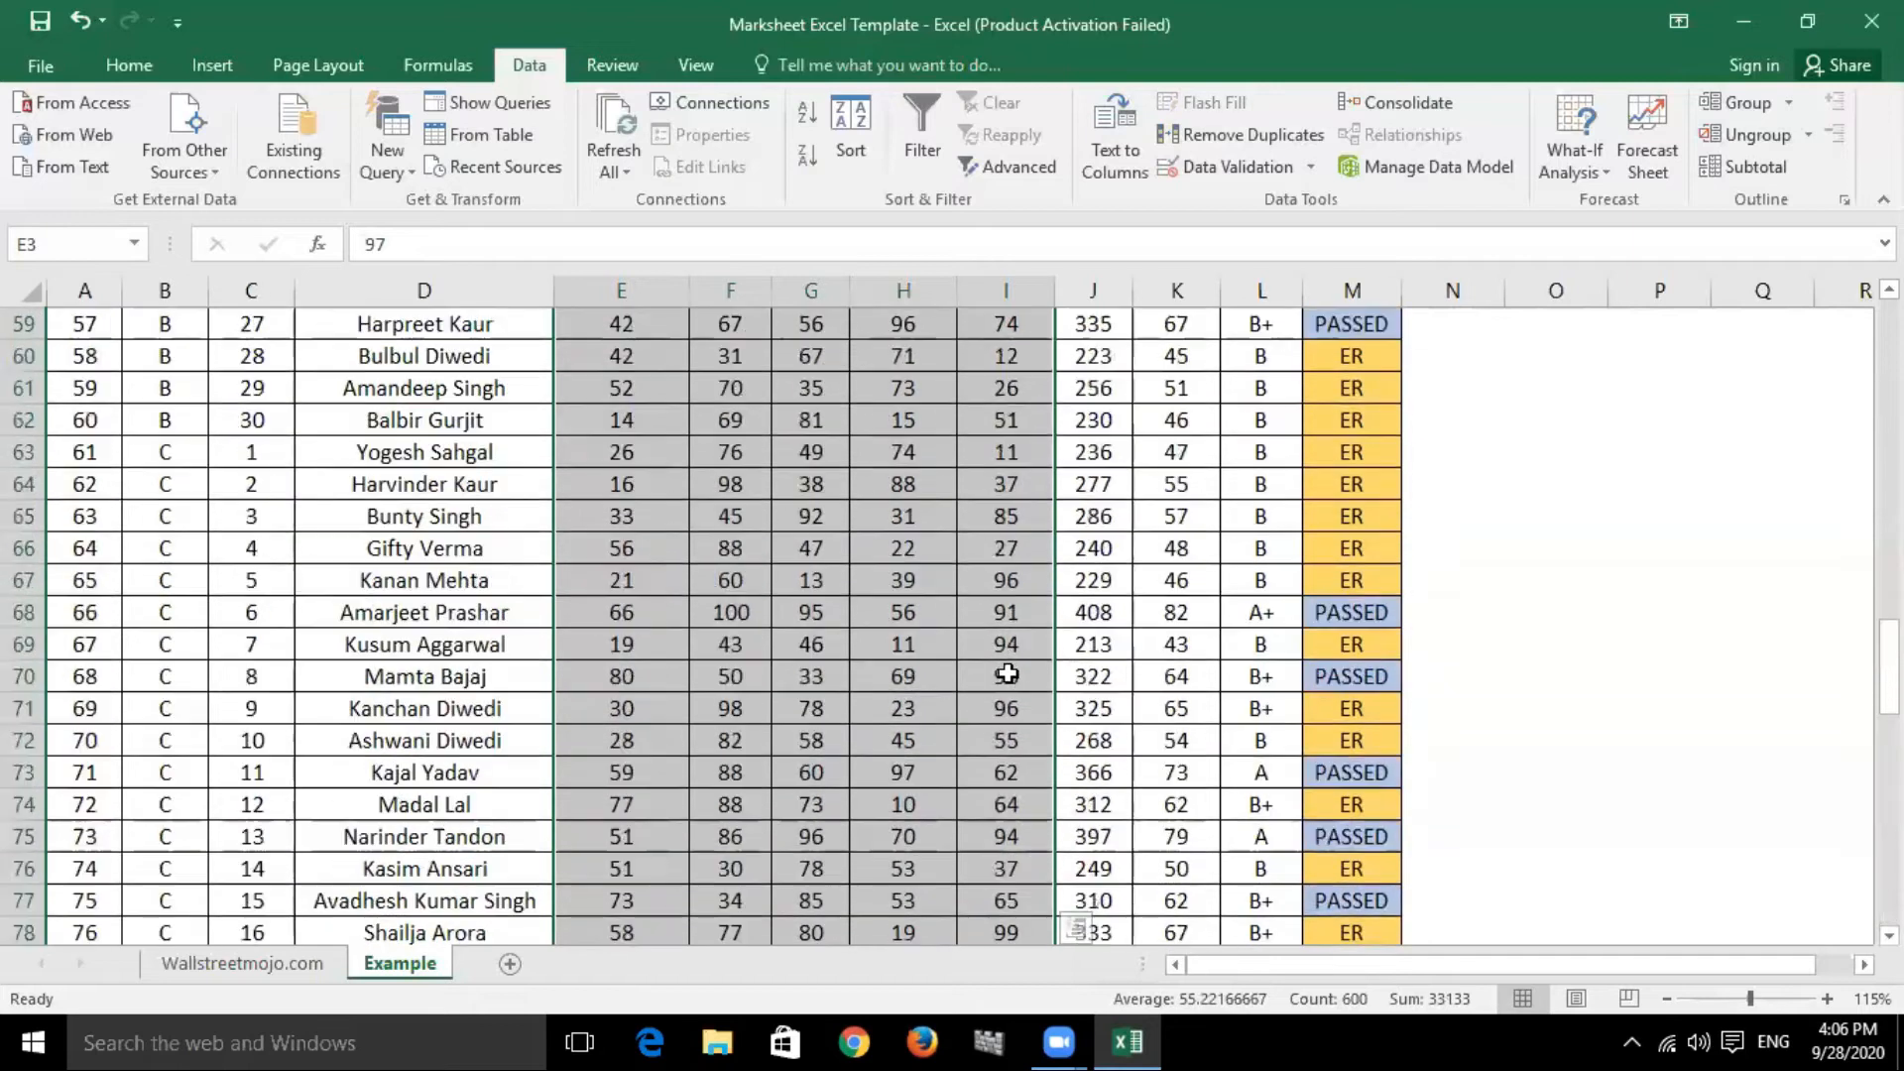
{"action": "scroll", "coordinate": [1007, 674], "scroll_direction": "up", "scroll_amount": 19}
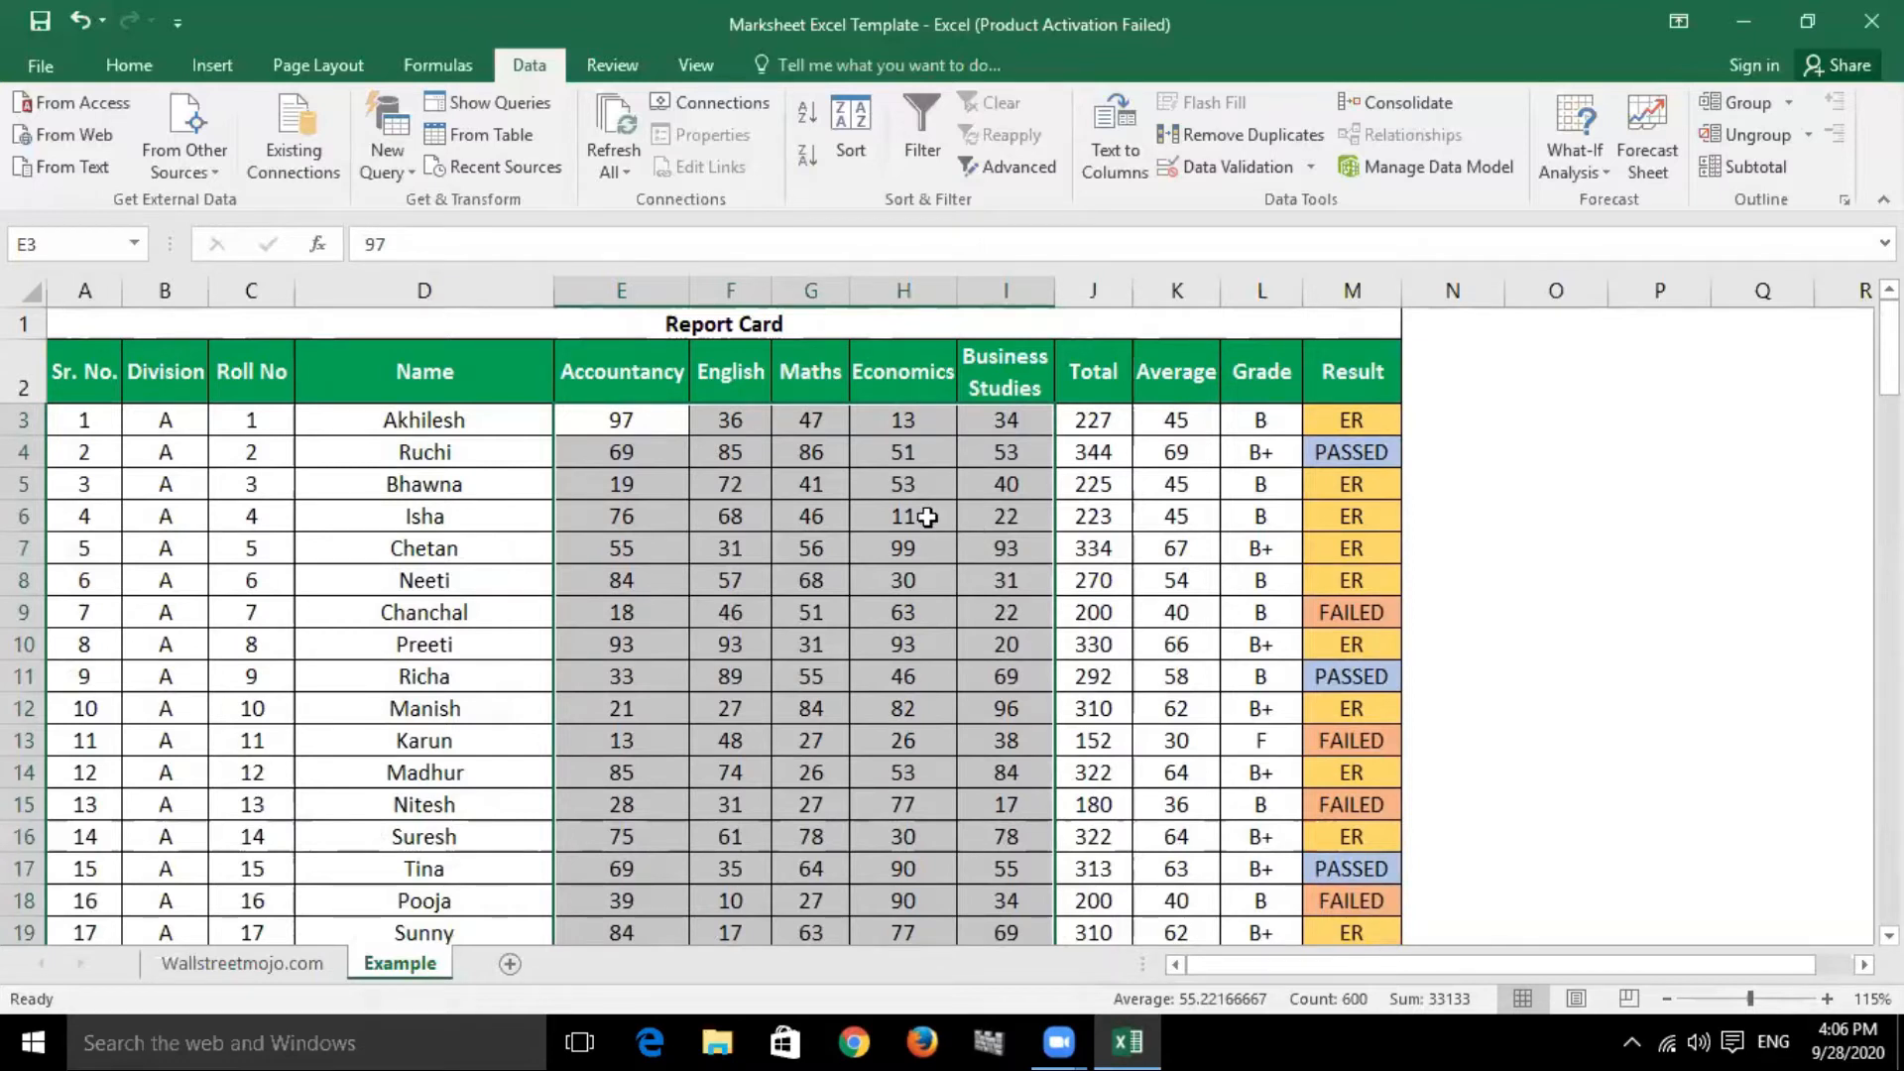
{"action": "left_click", "coordinate": [129, 68]}
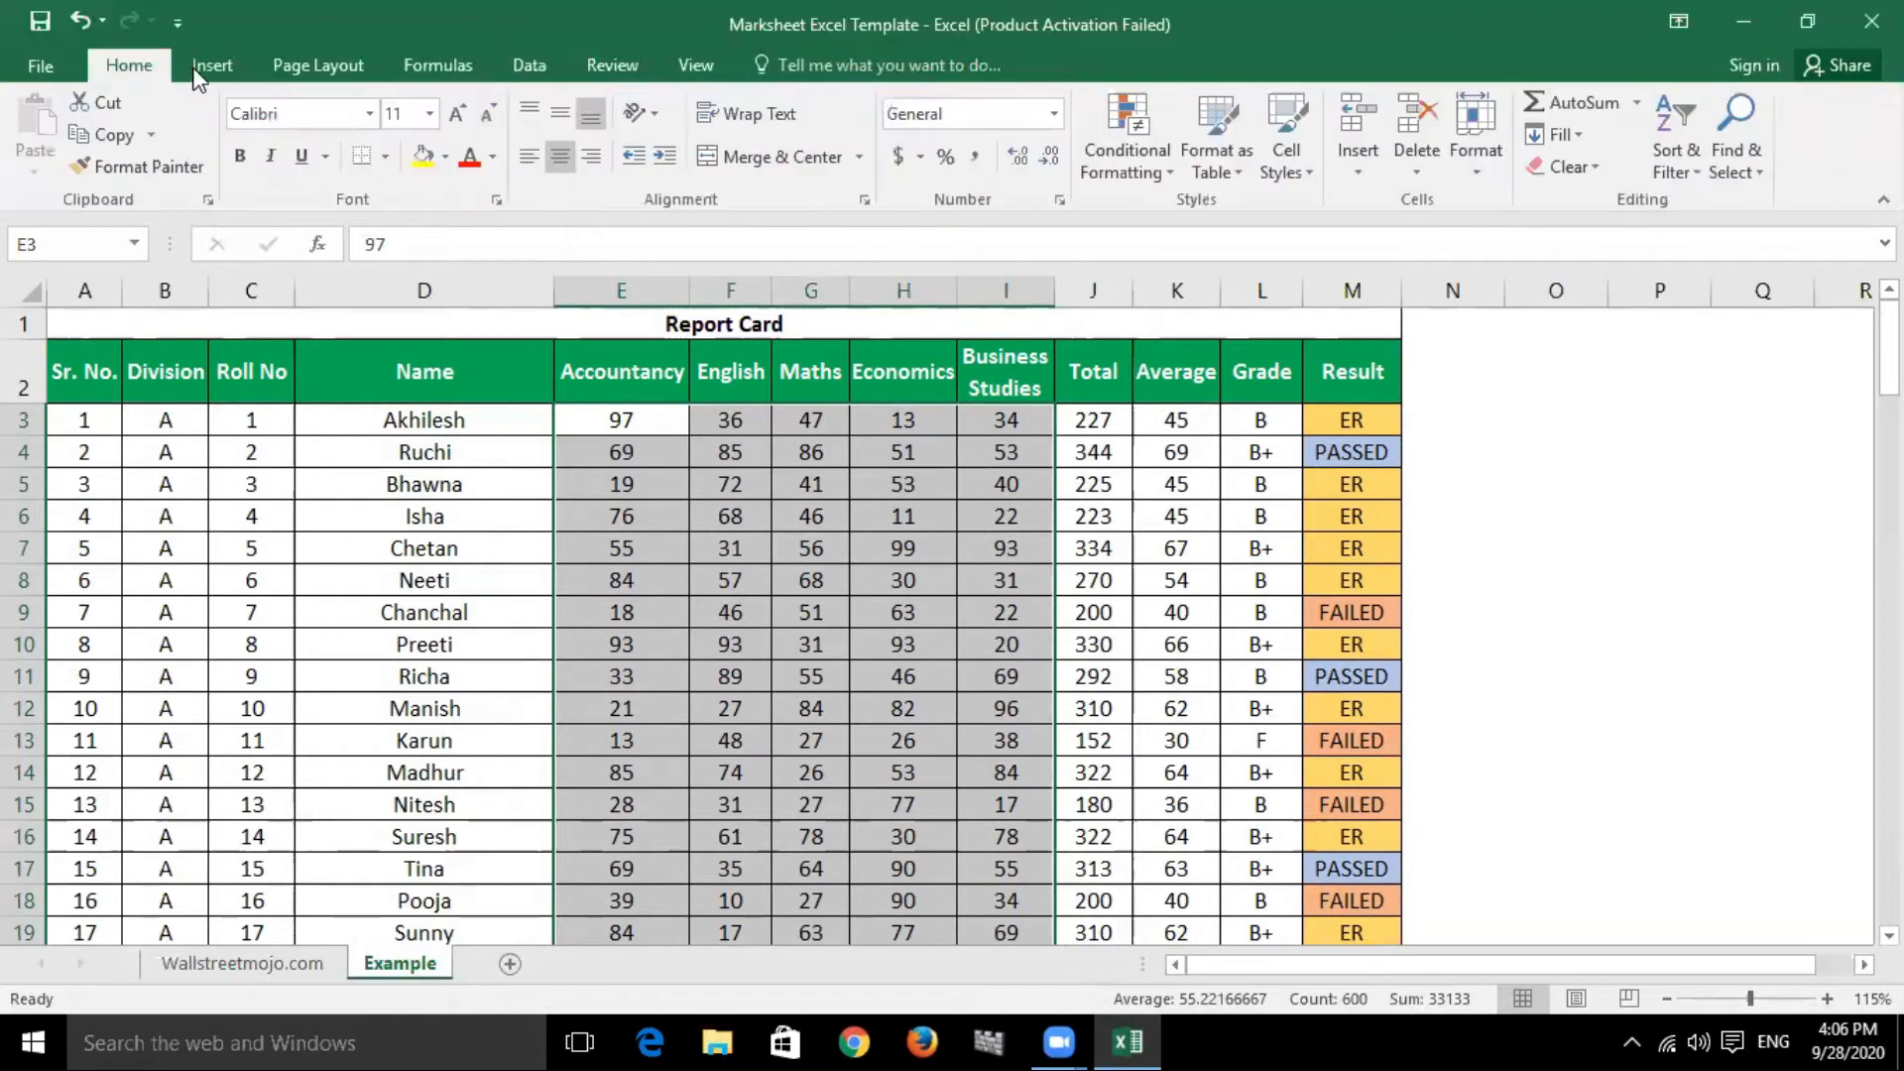
{"action": "left_click", "coordinate": [530, 65]}
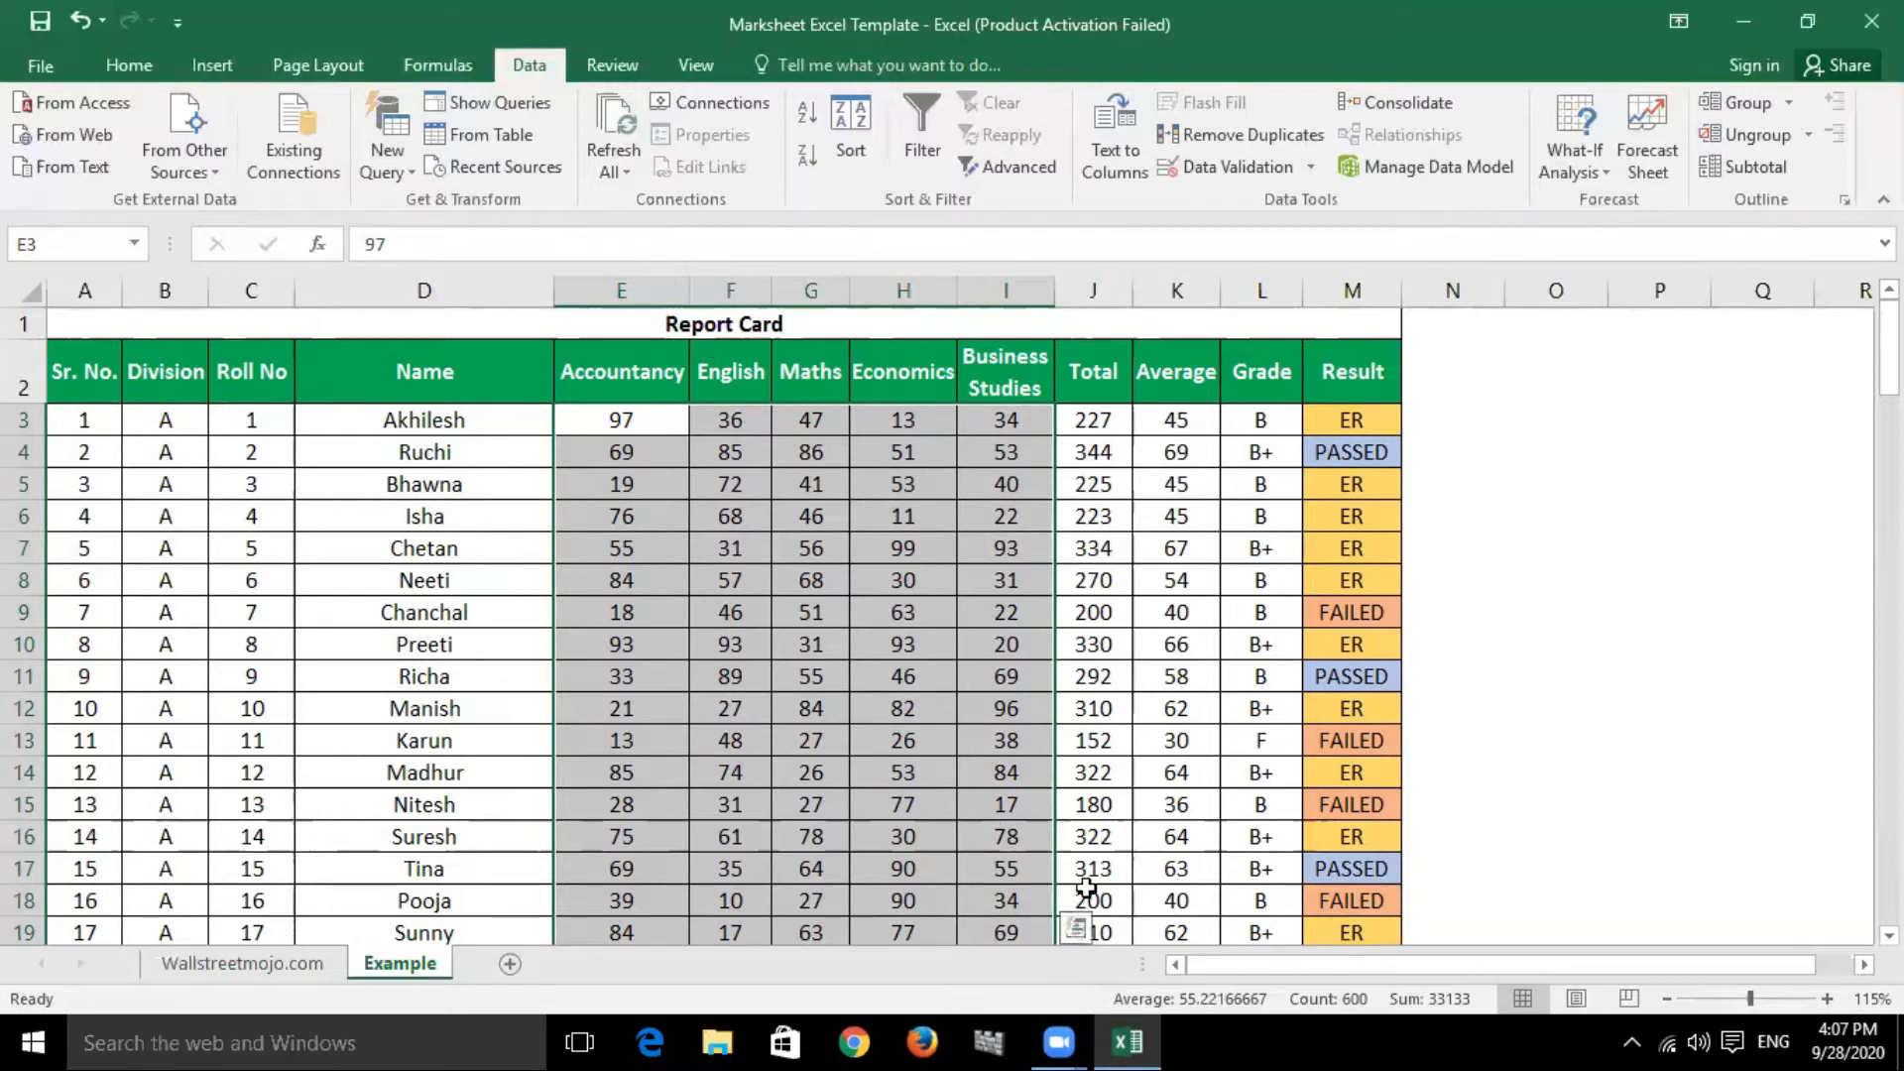
{"action": "left_click", "coordinate": [1258, 167]}
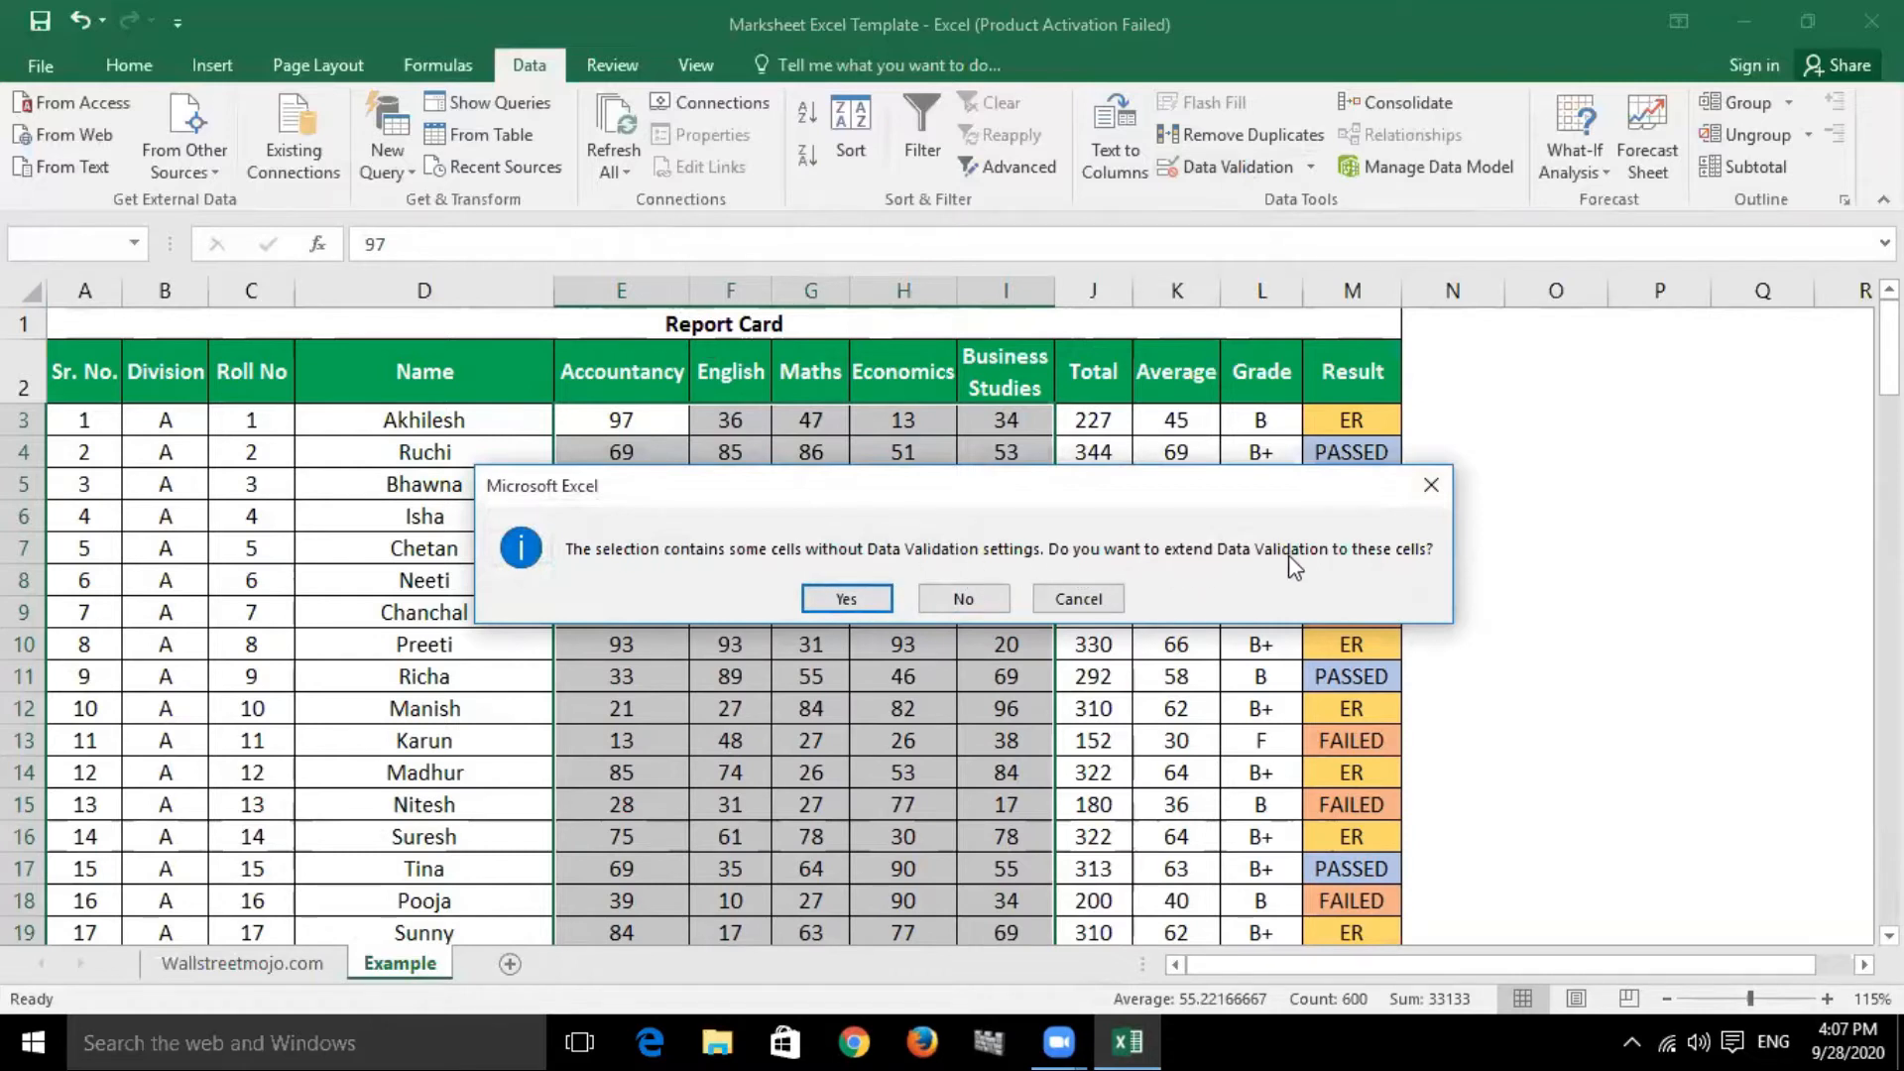
{"action": "left_click", "coordinate": [855, 603]}
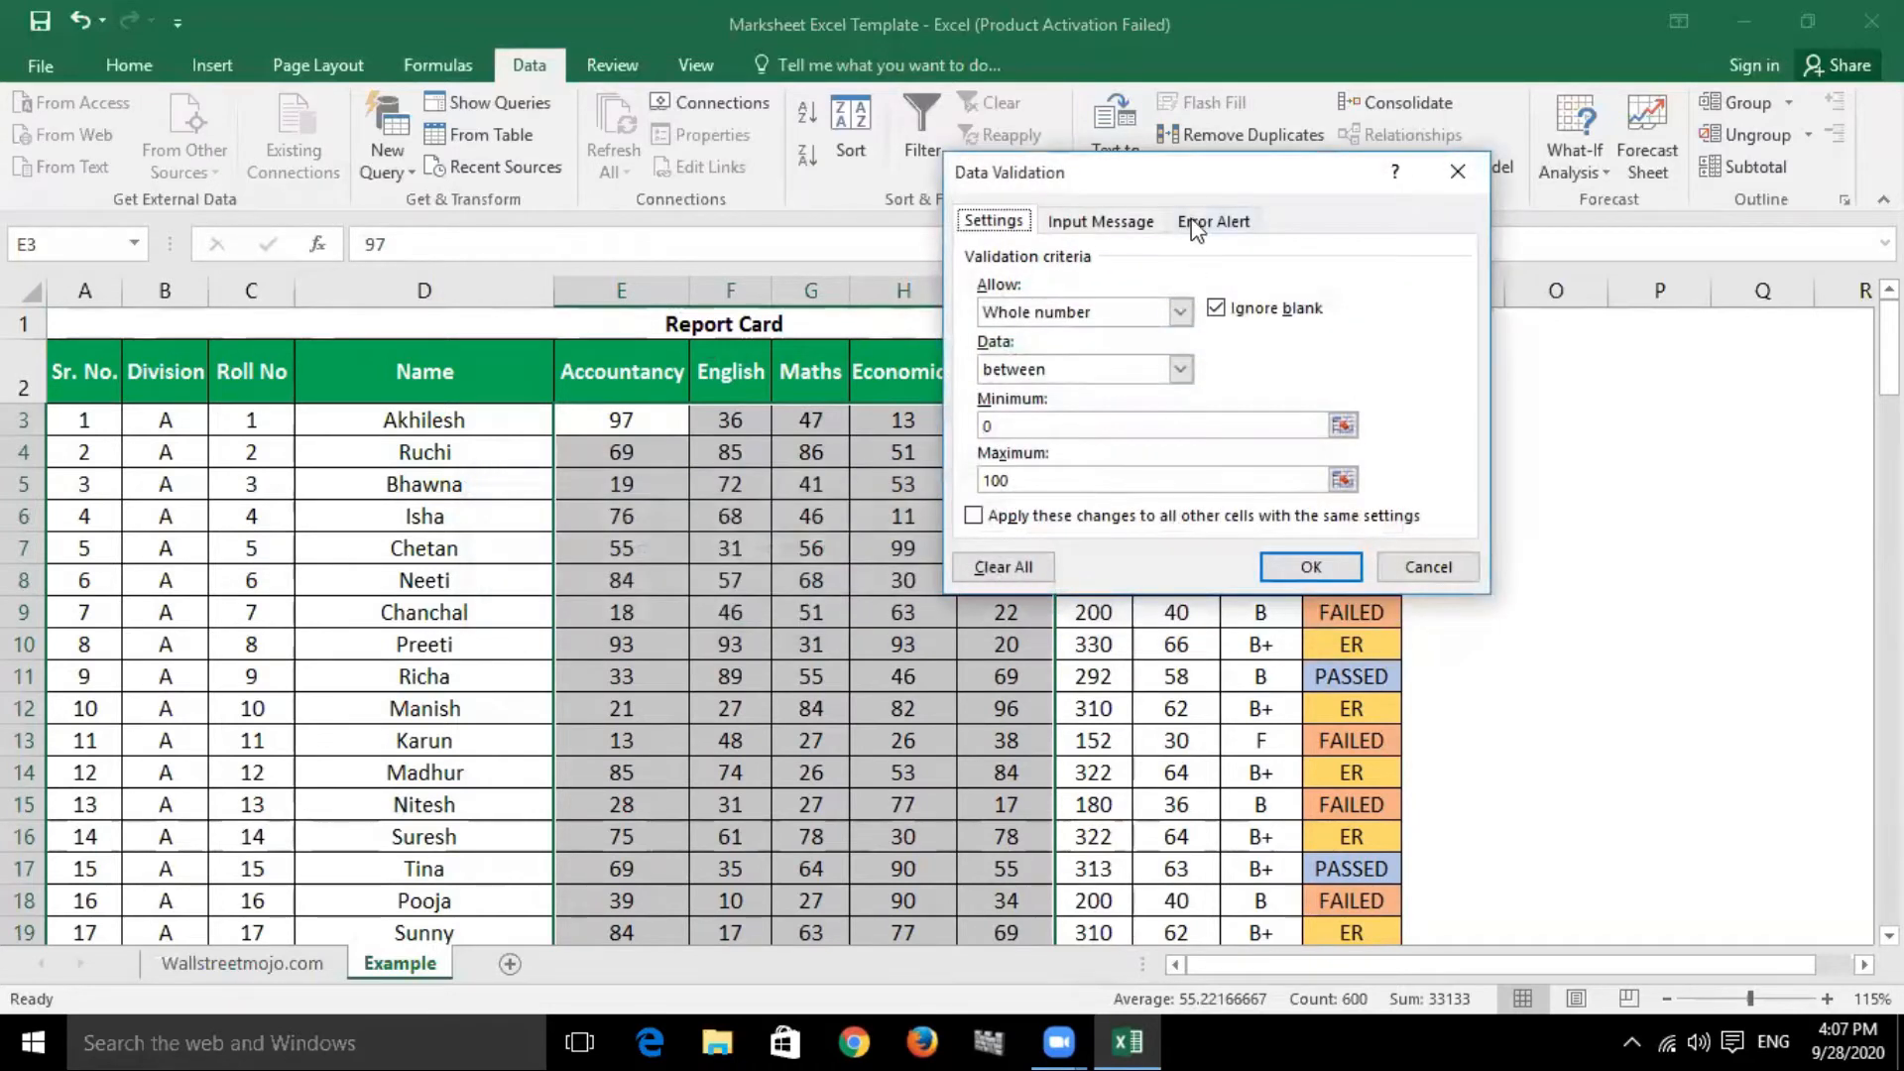
Review the Input Message and Error Alert options of the validation rule and return to its validation criteria.
{"action": "left_click_drag", "start_coordinate": [1180, 176], "coordinate": [1385, 401]}
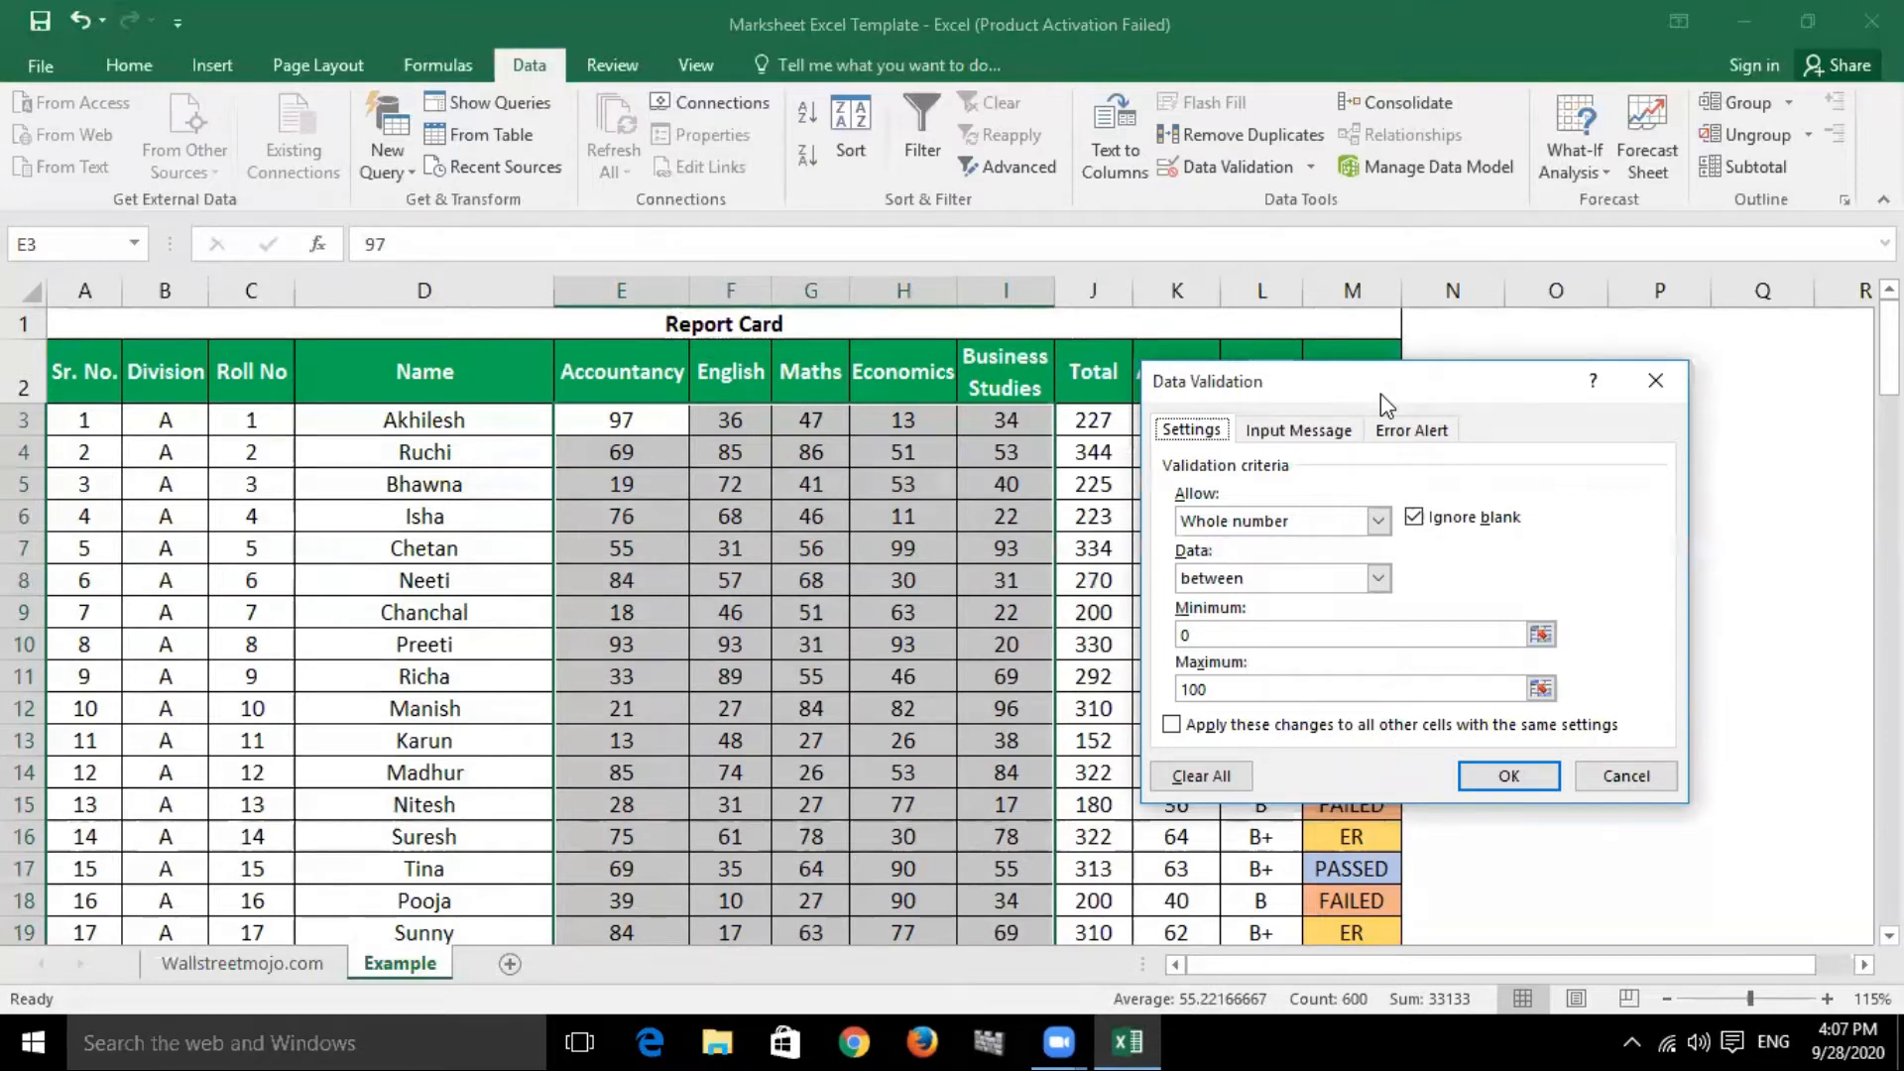
{"action": "left_click", "coordinate": [1292, 433]}
{"action": "left_click", "coordinate": [1421, 437]}
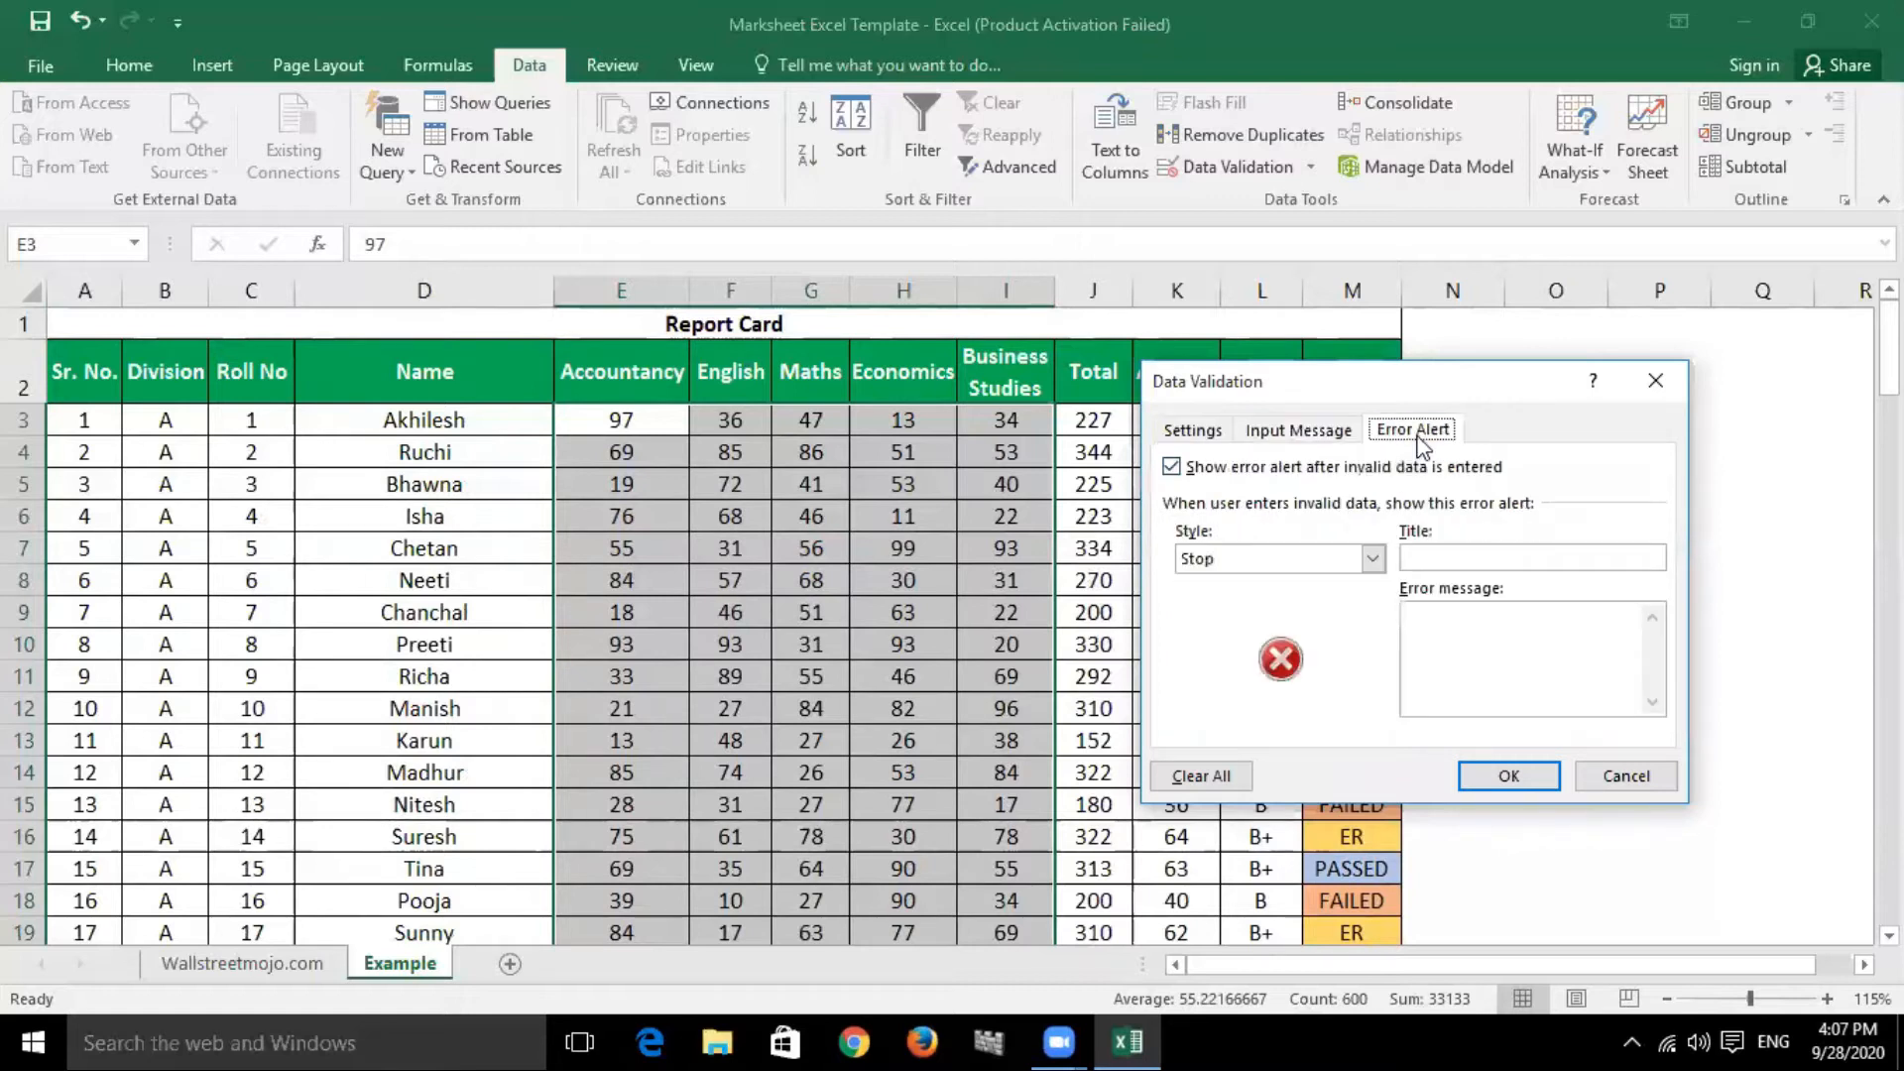
{"action": "left_click", "coordinate": [1216, 428]}
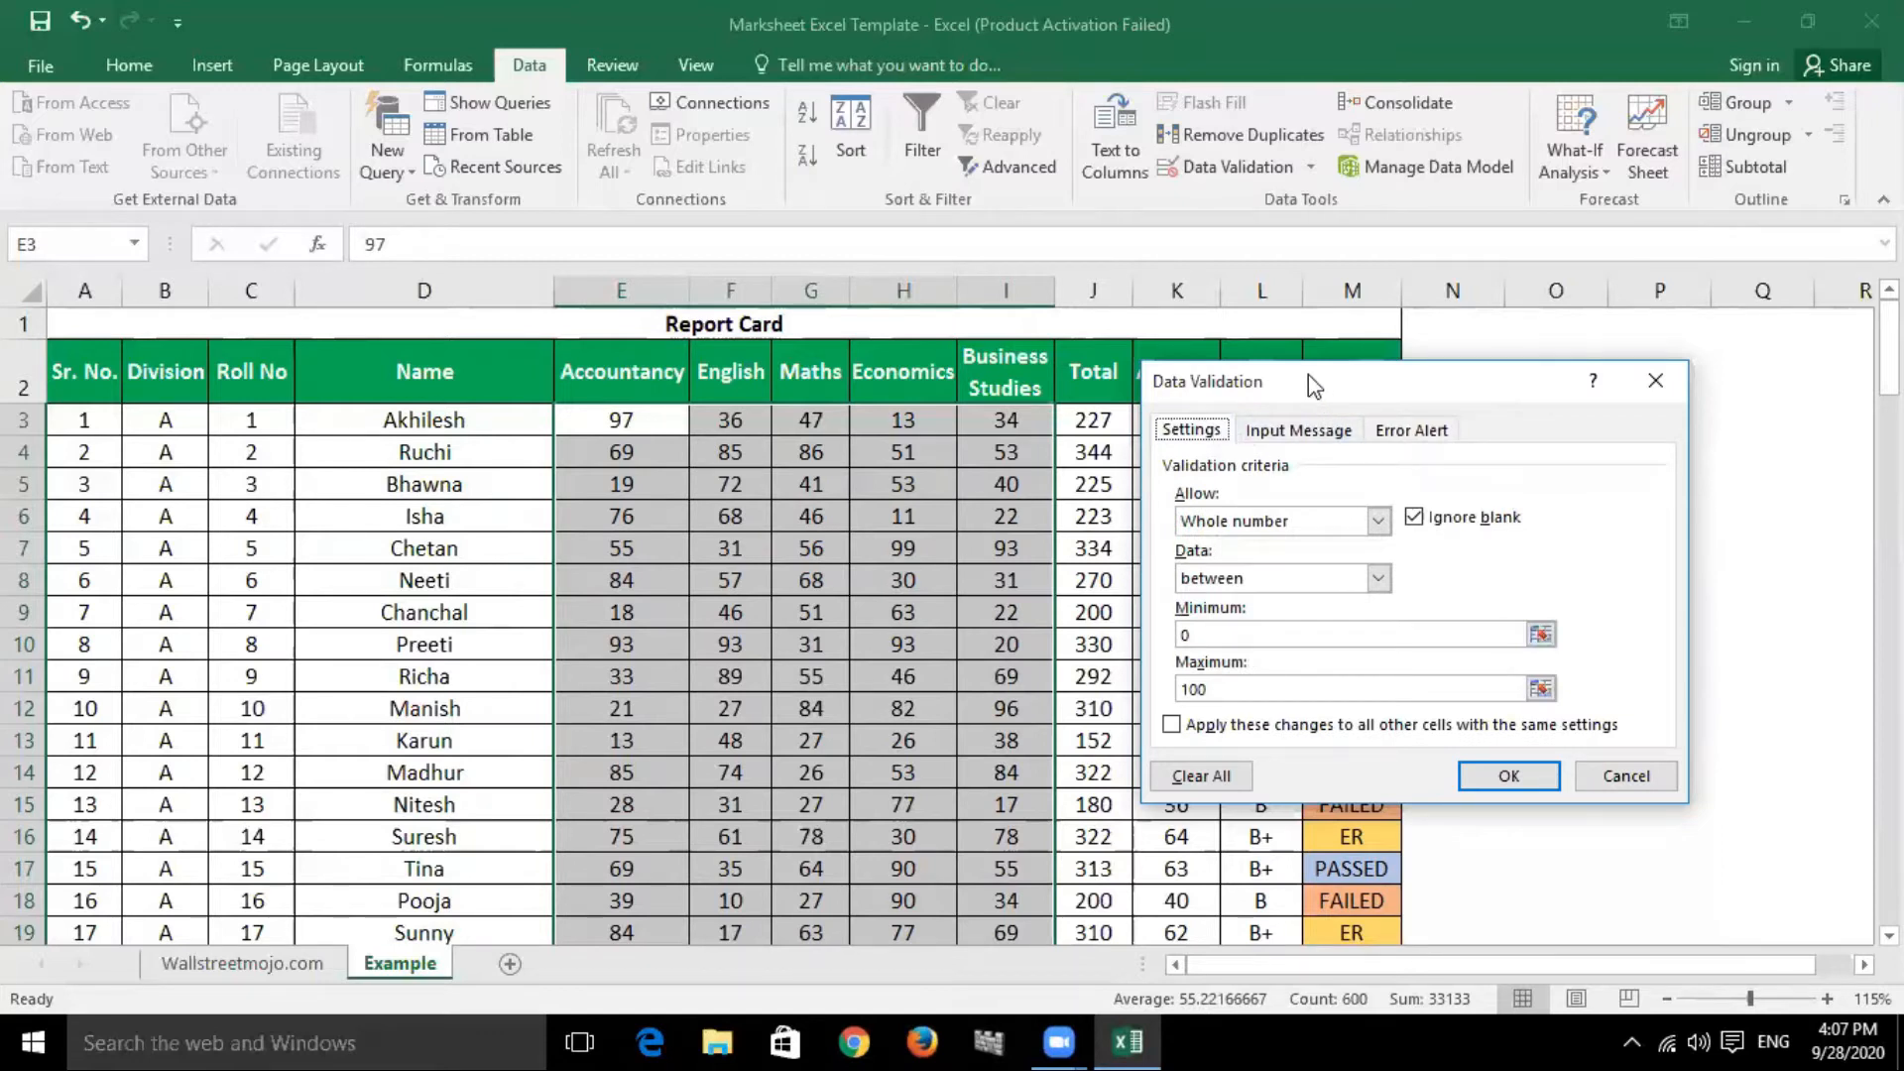
{"action": "left_click_drag", "start_coordinate": [1307, 373], "coordinate": [1283, 285]}
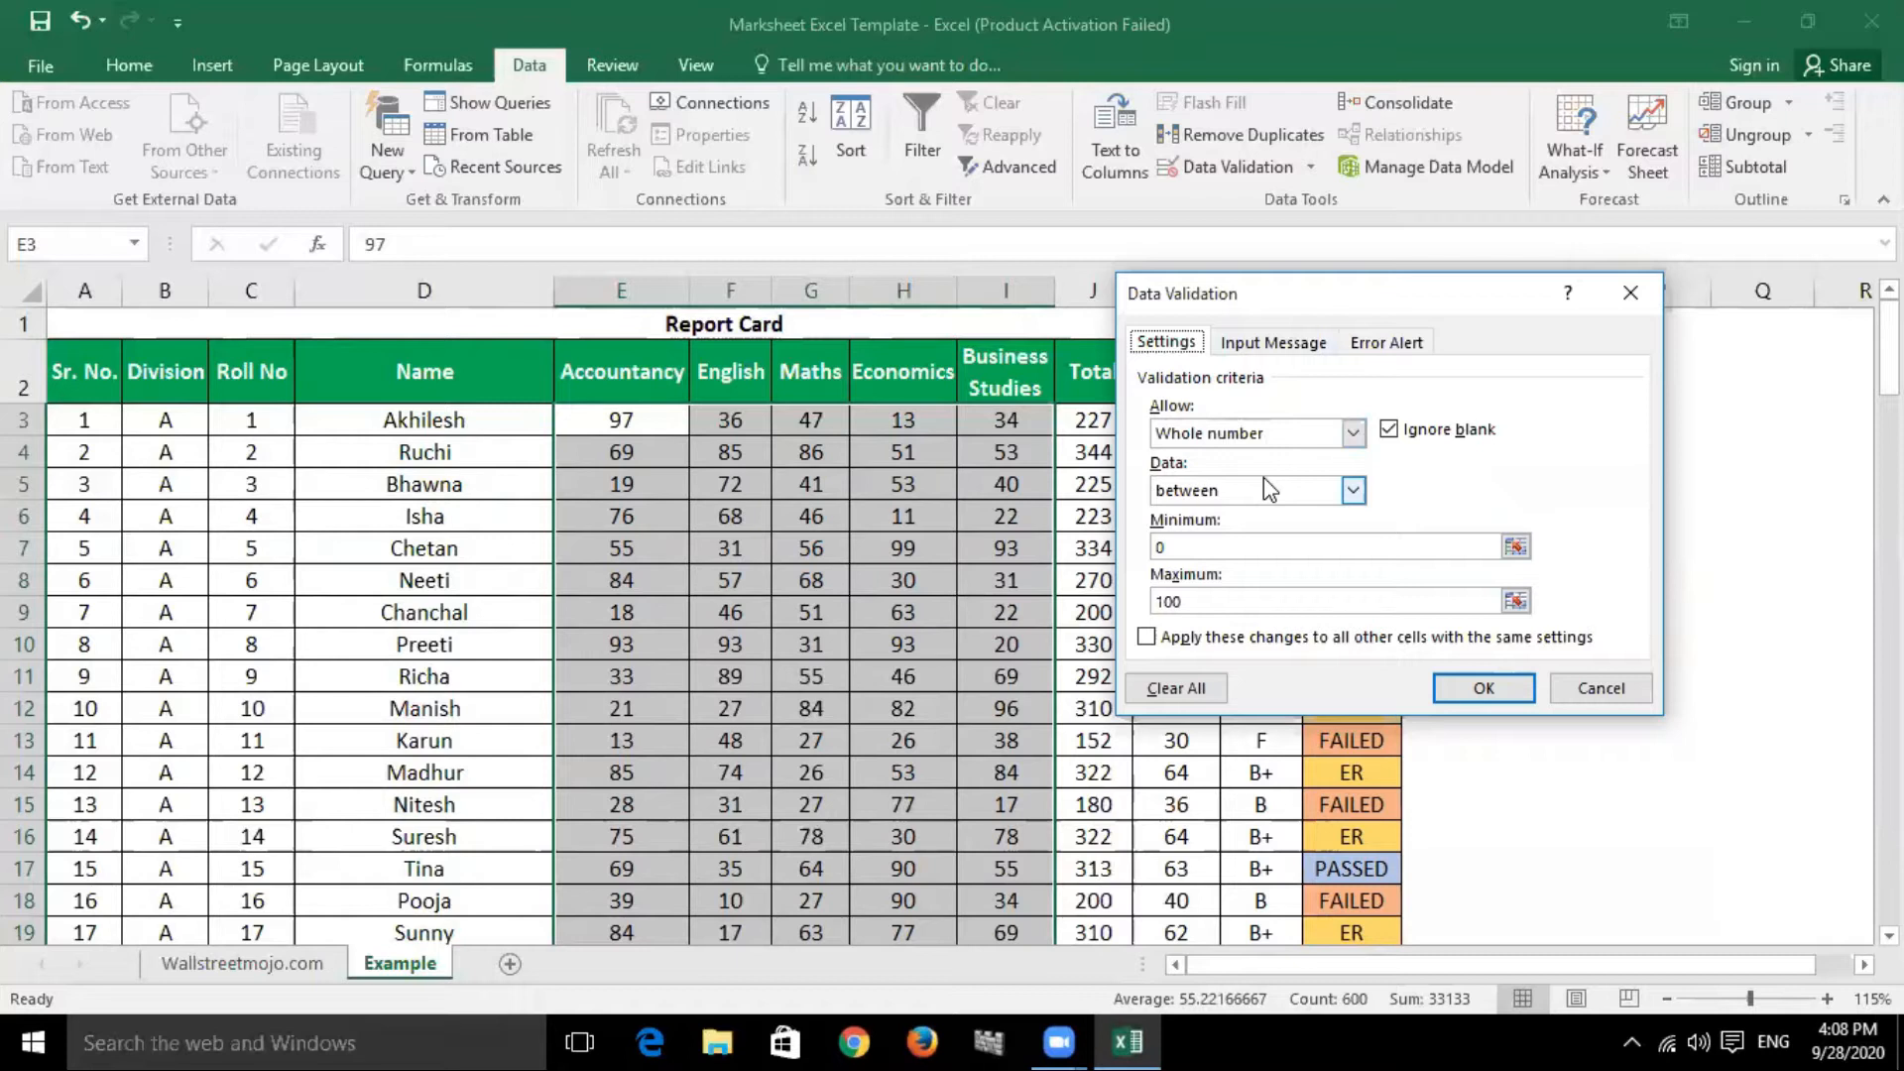
Set the validation criteria for the selected marks to allow whole numbers between a minimum of 0 and a maximum of 100.
{"action": "left_click", "coordinate": [1204, 441]}
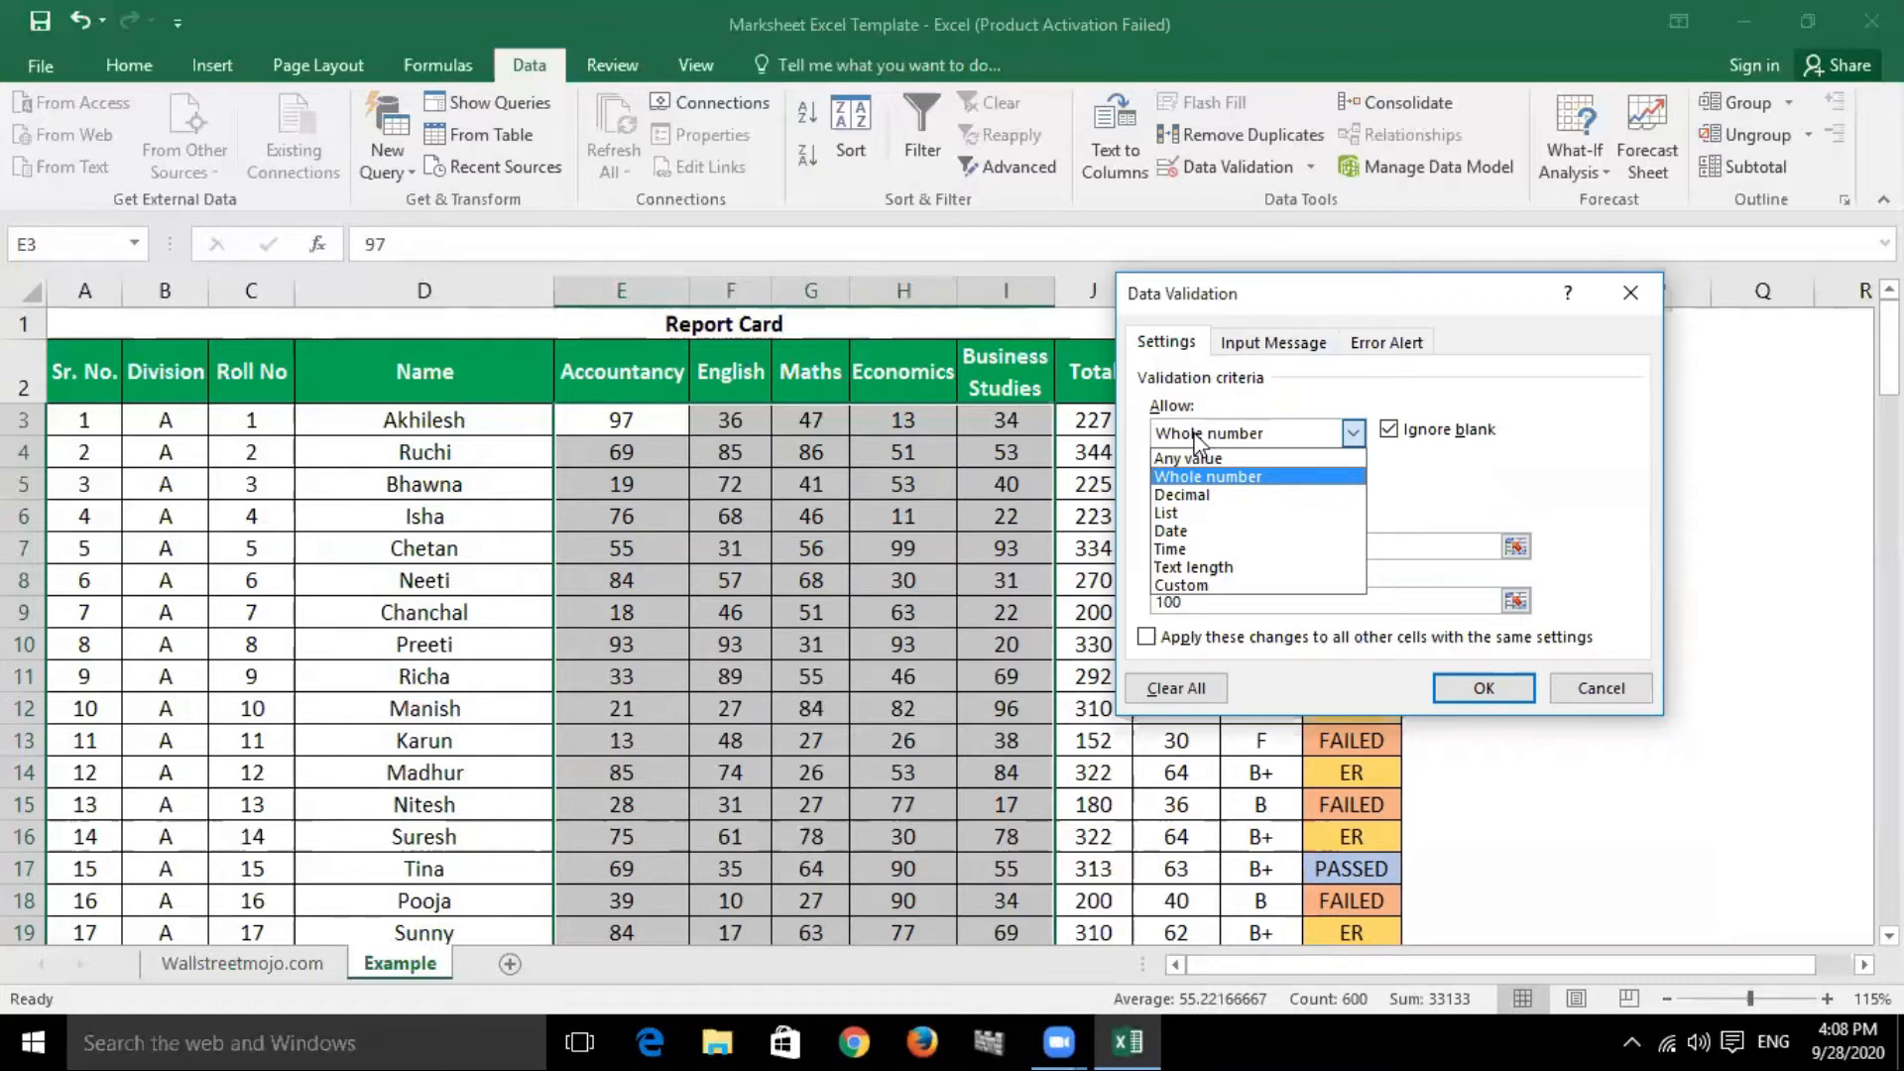
{"action": "left_click", "coordinate": [1202, 456]}
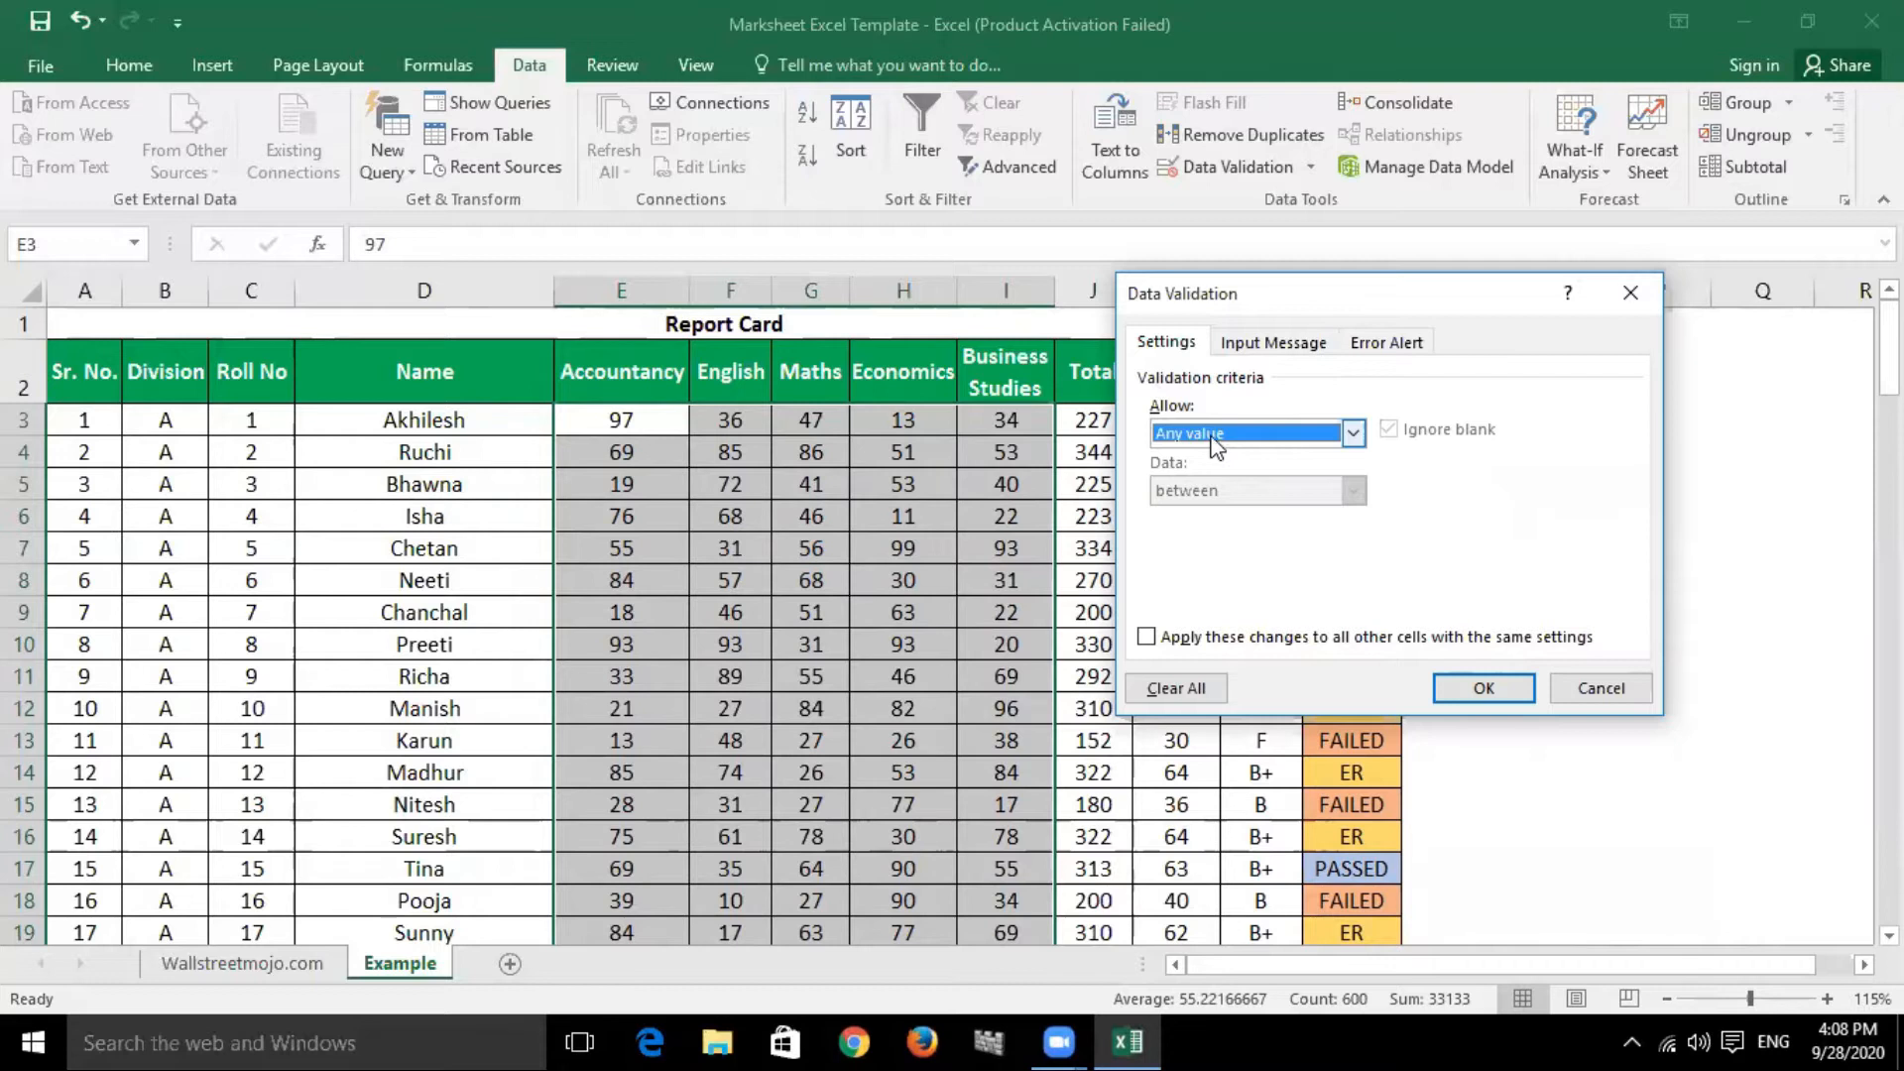
{"action": "left_click", "coordinate": [1211, 438]}
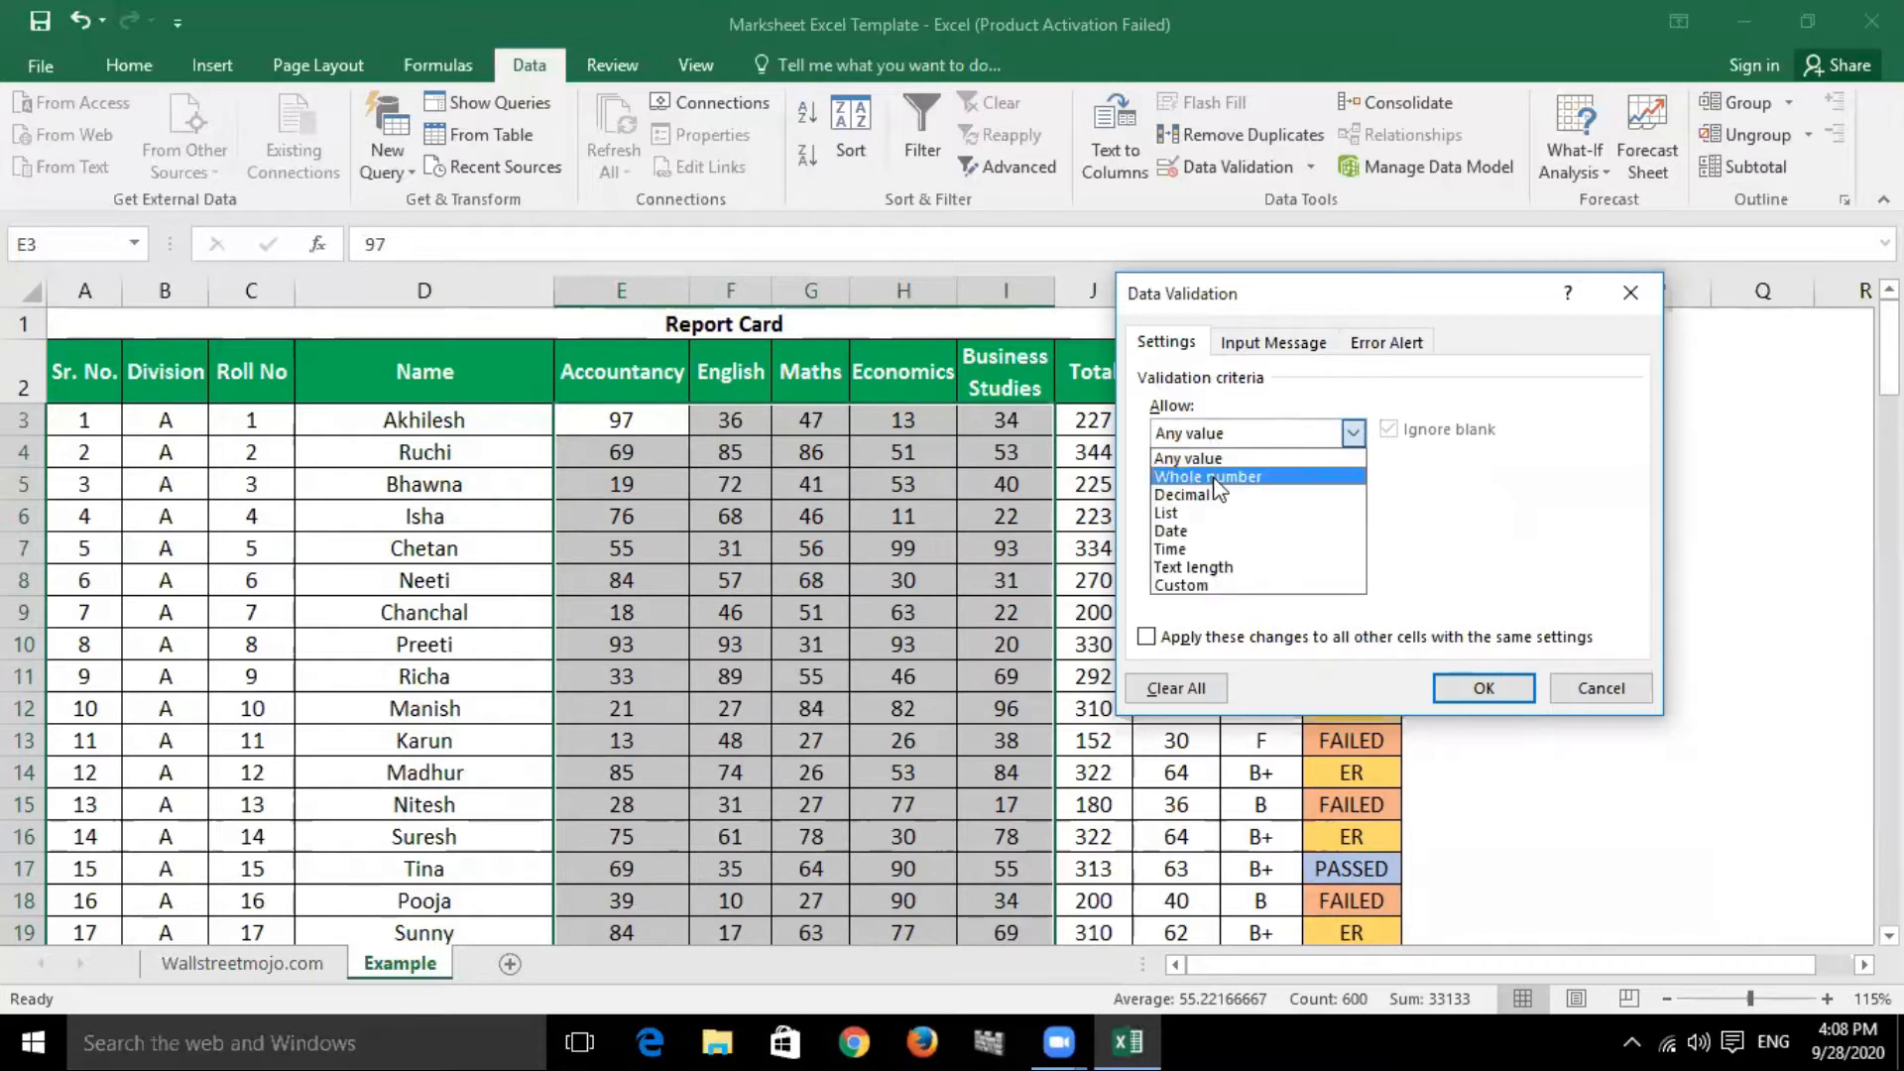
{"action": "left_click", "coordinate": [1210, 477]}
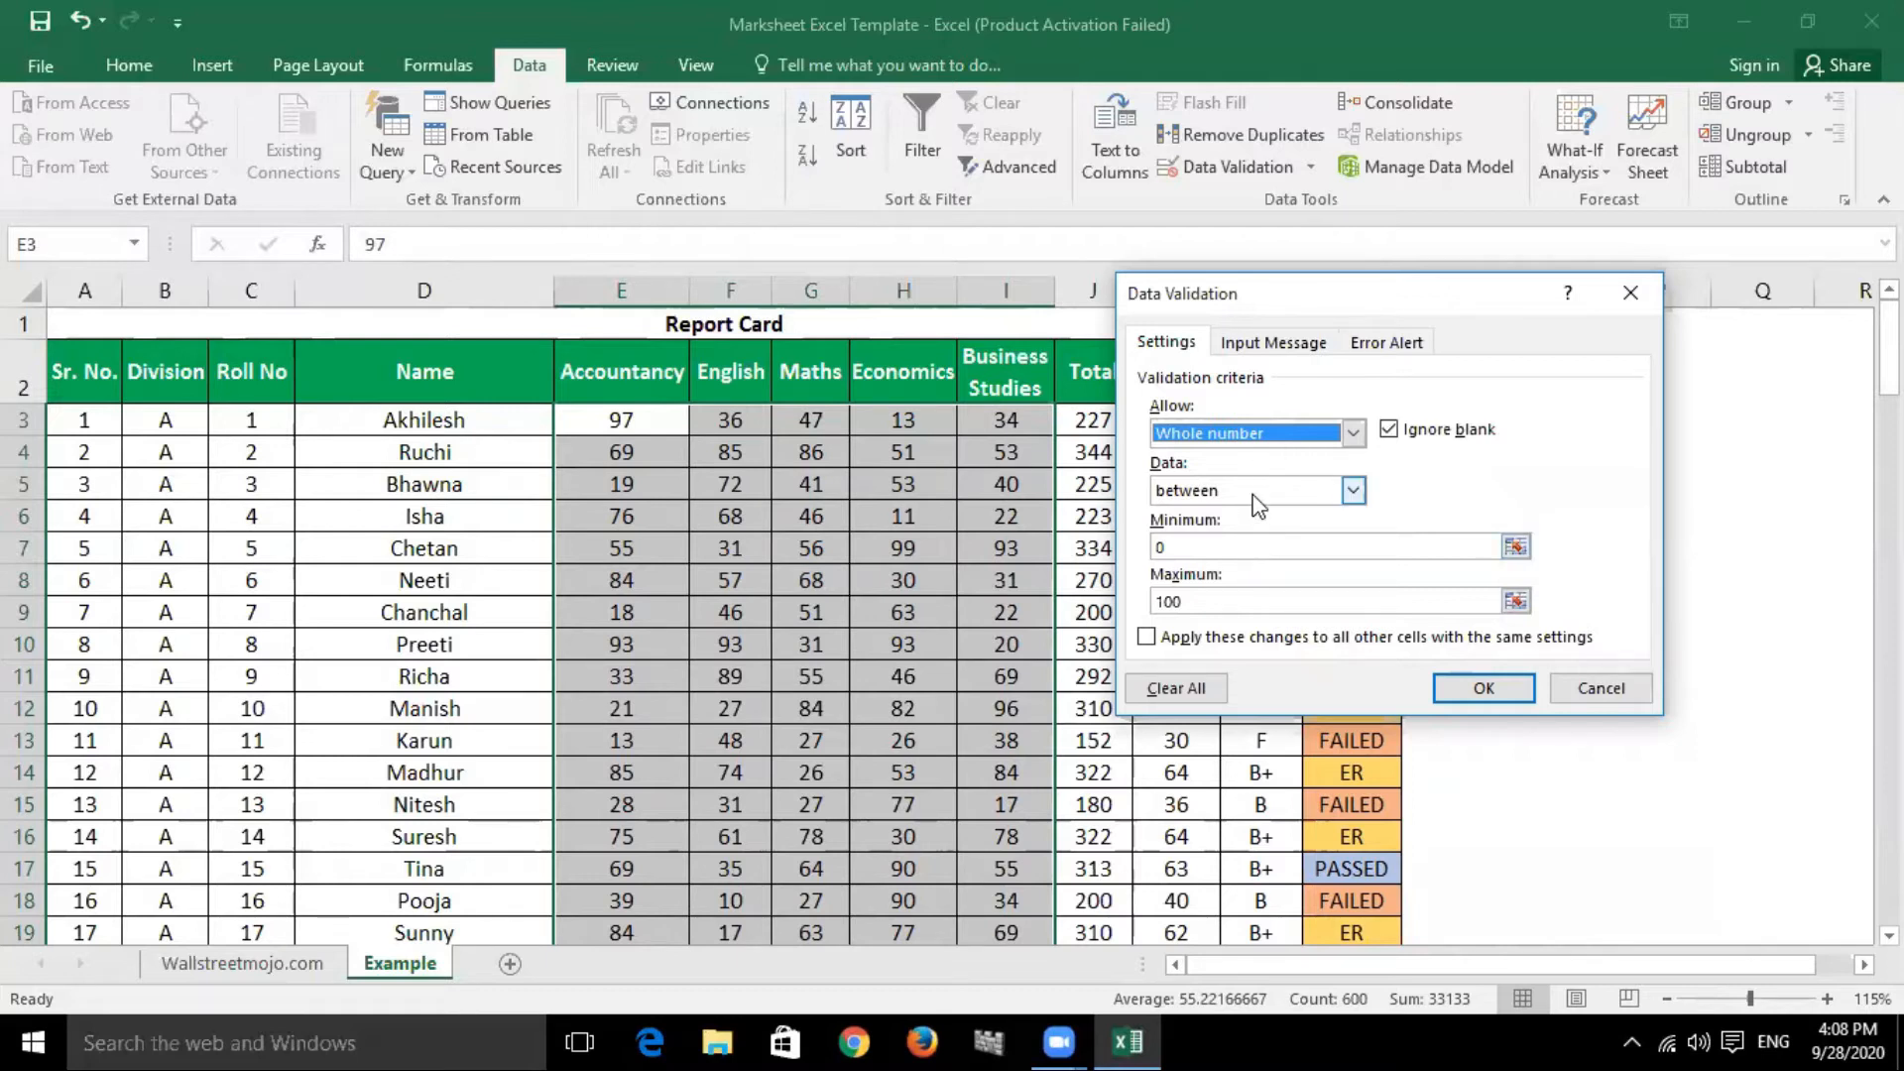
{"action": "left_click", "coordinate": [1253, 494]}
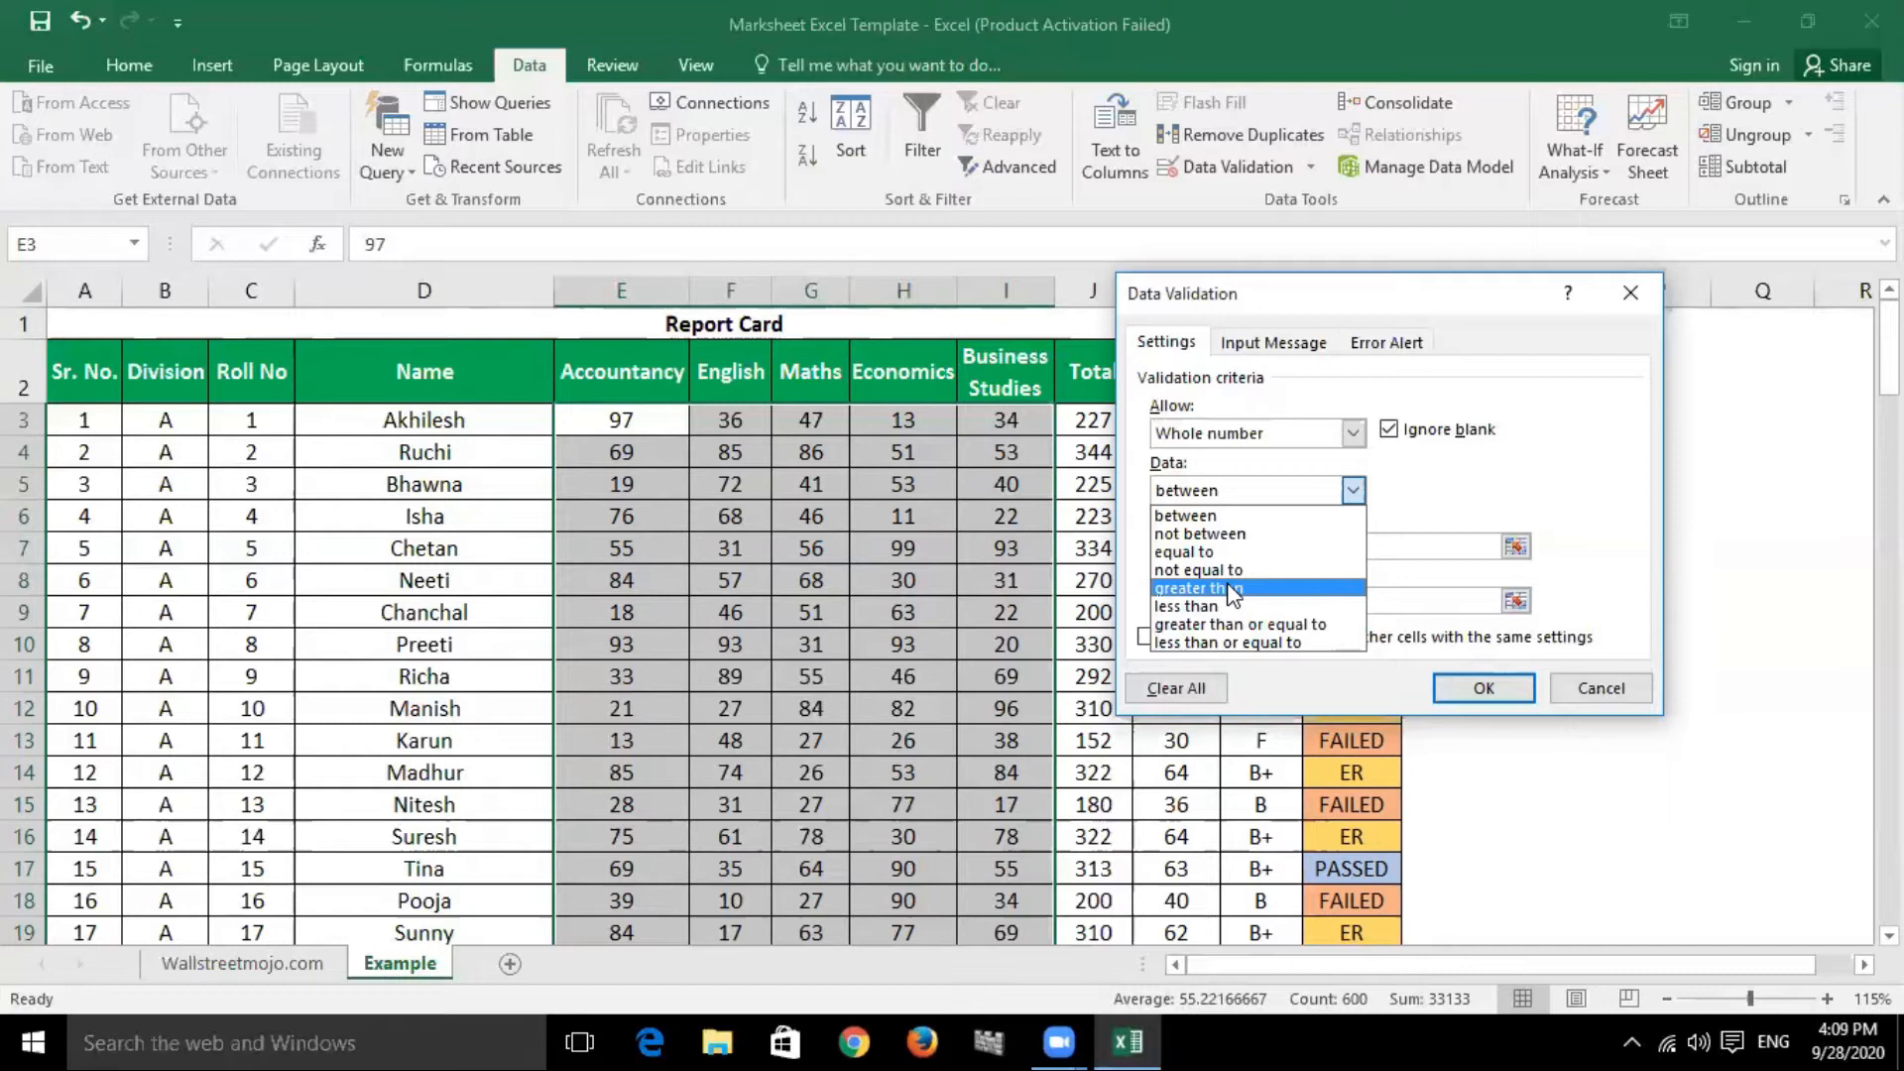
{"action": "left_click", "coordinate": [1219, 519]}
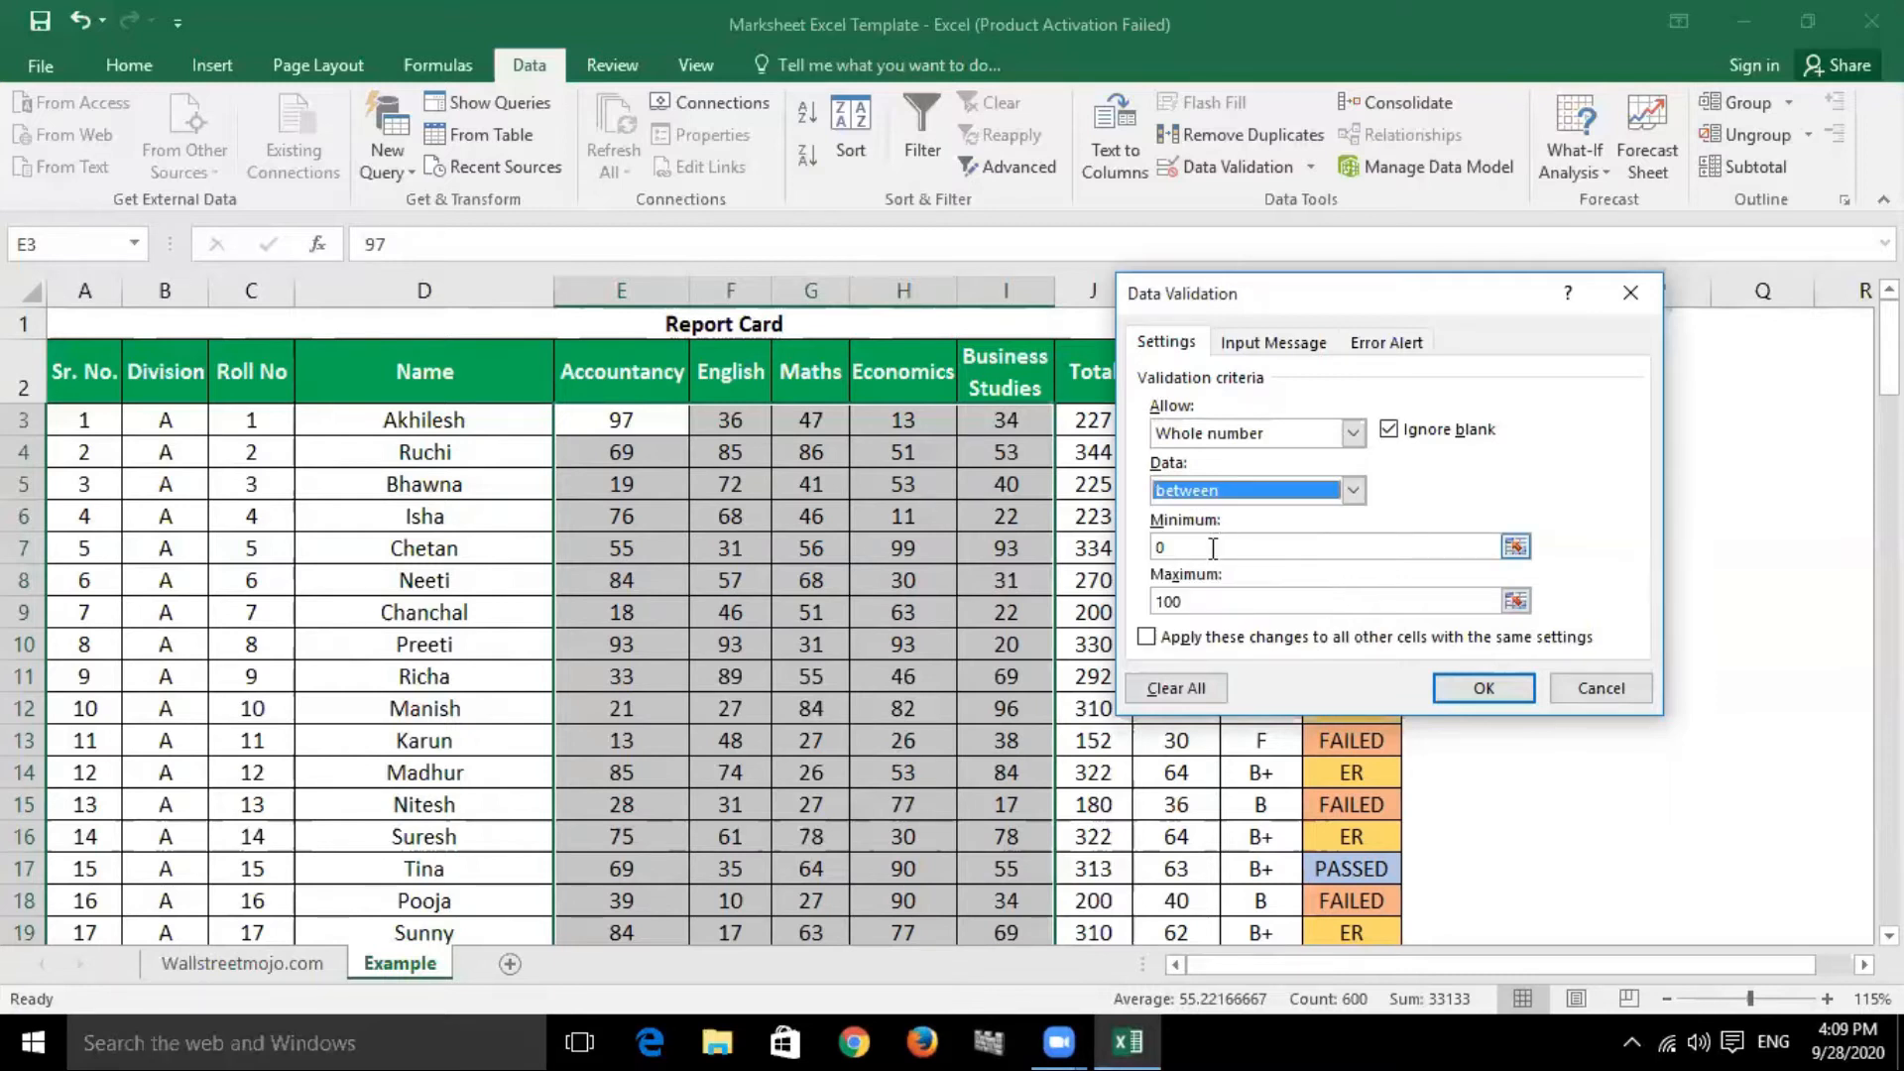
{"action": "left_click", "coordinate": [1212, 547]}
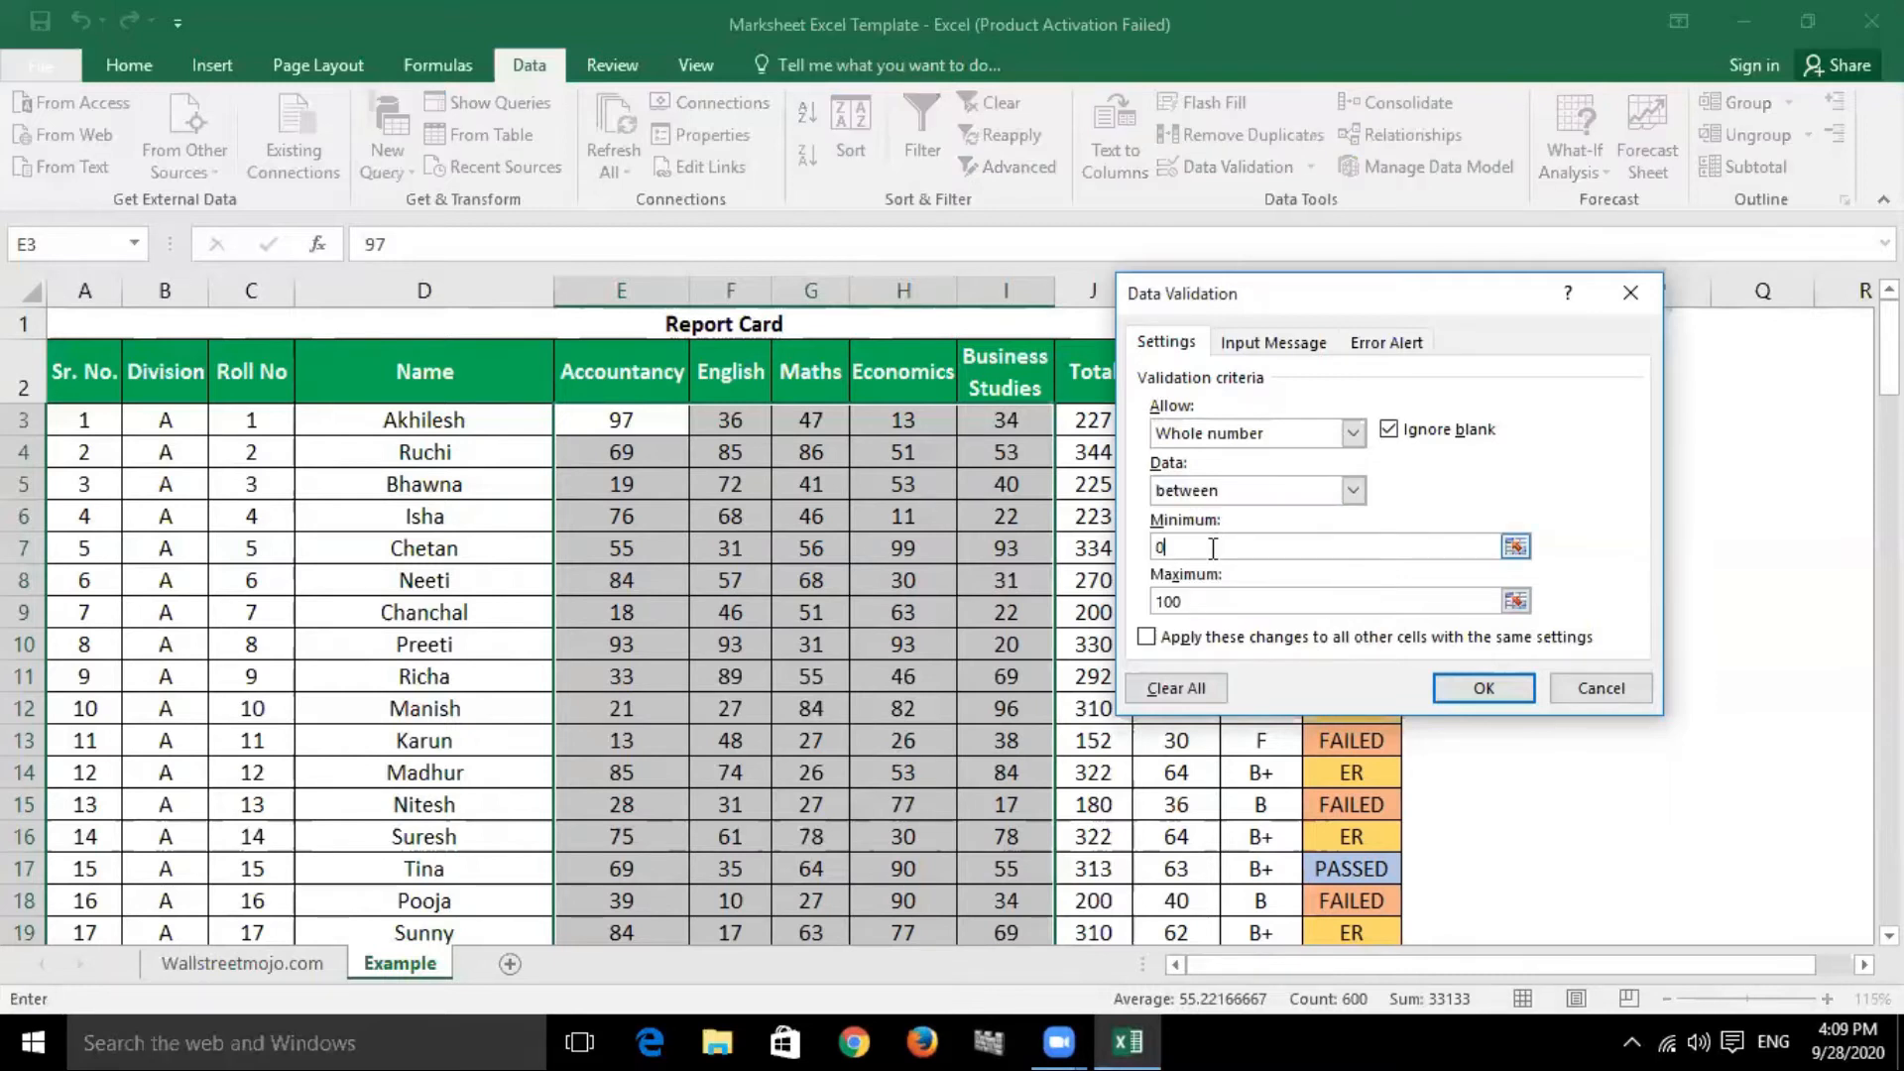
{"action": "left_click", "coordinate": [1220, 602]}
Try the "equal to" condition for the validation rule and restore the "between" condition with its 0 and 100 limits.
{"action": "left_click", "coordinate": [1232, 493]}
{"action": "left_click", "coordinate": [1205, 546]}
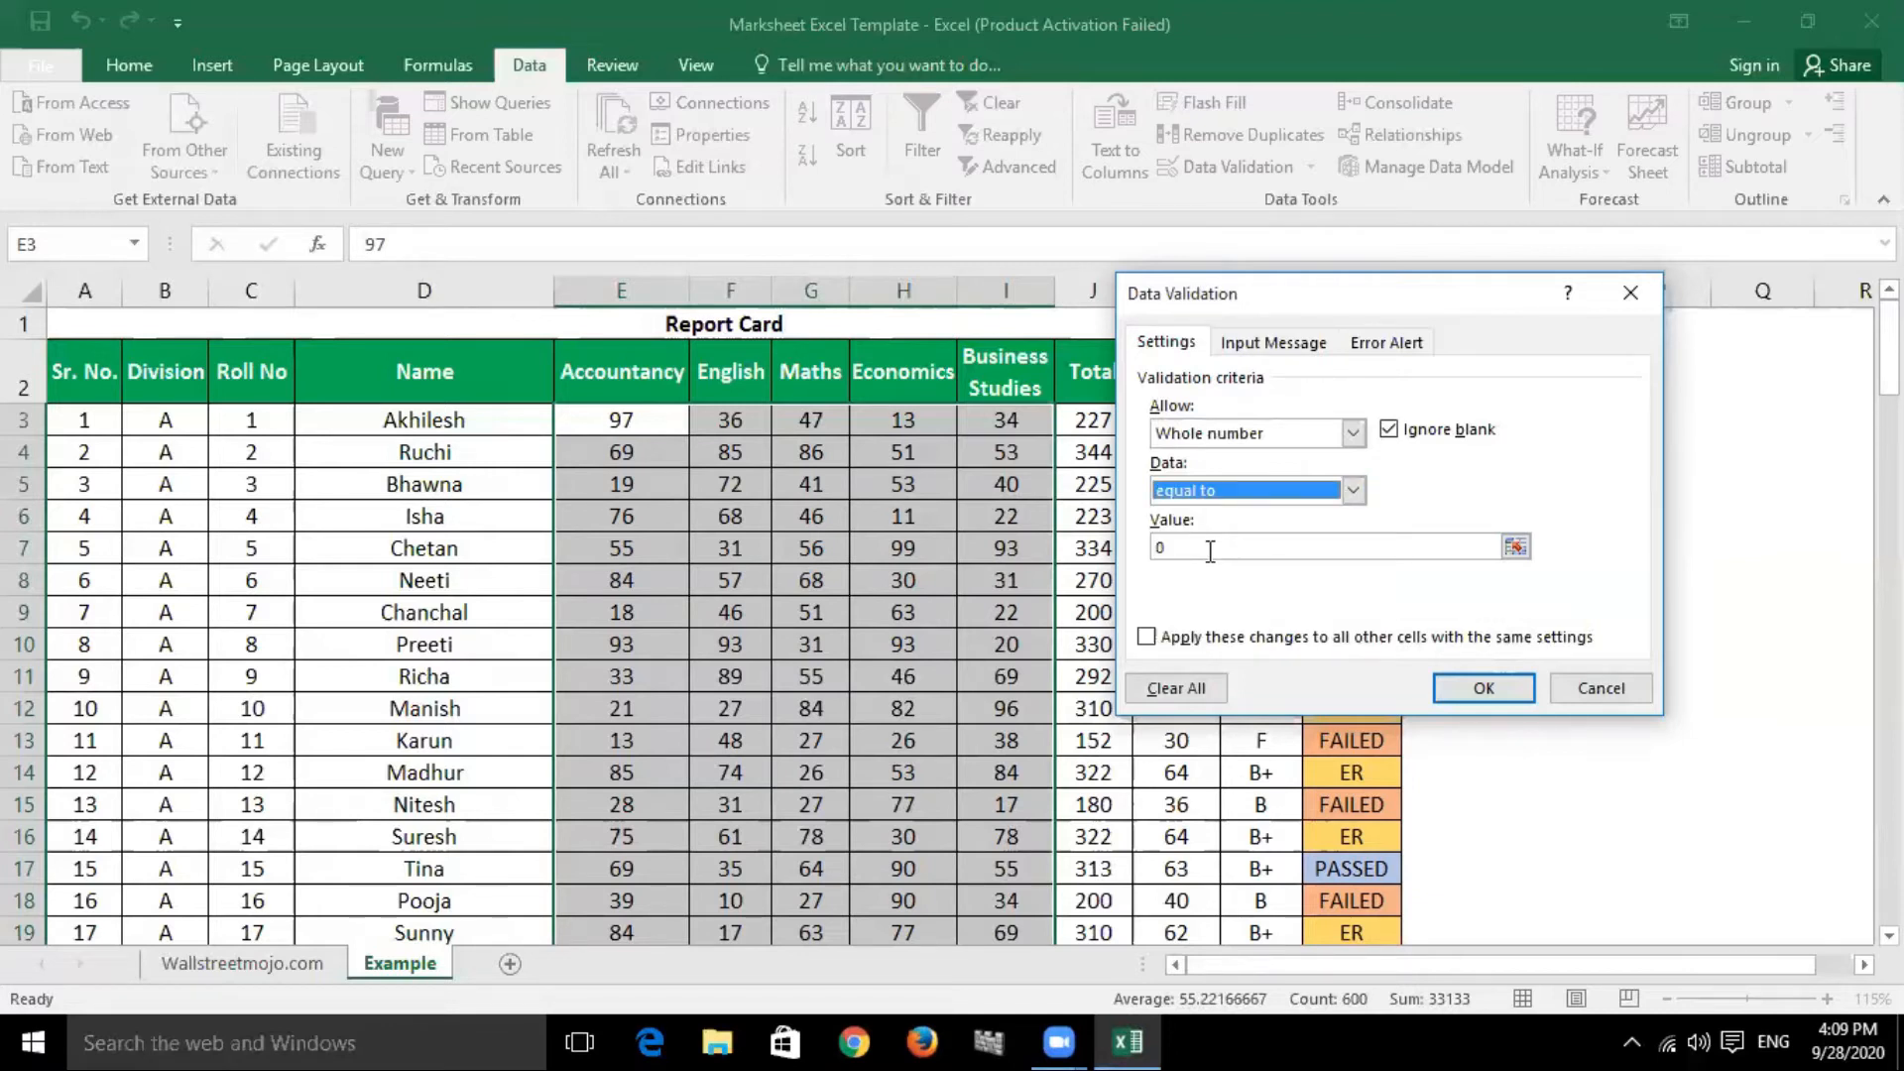
{"action": "left_click", "coordinate": [1222, 493]}
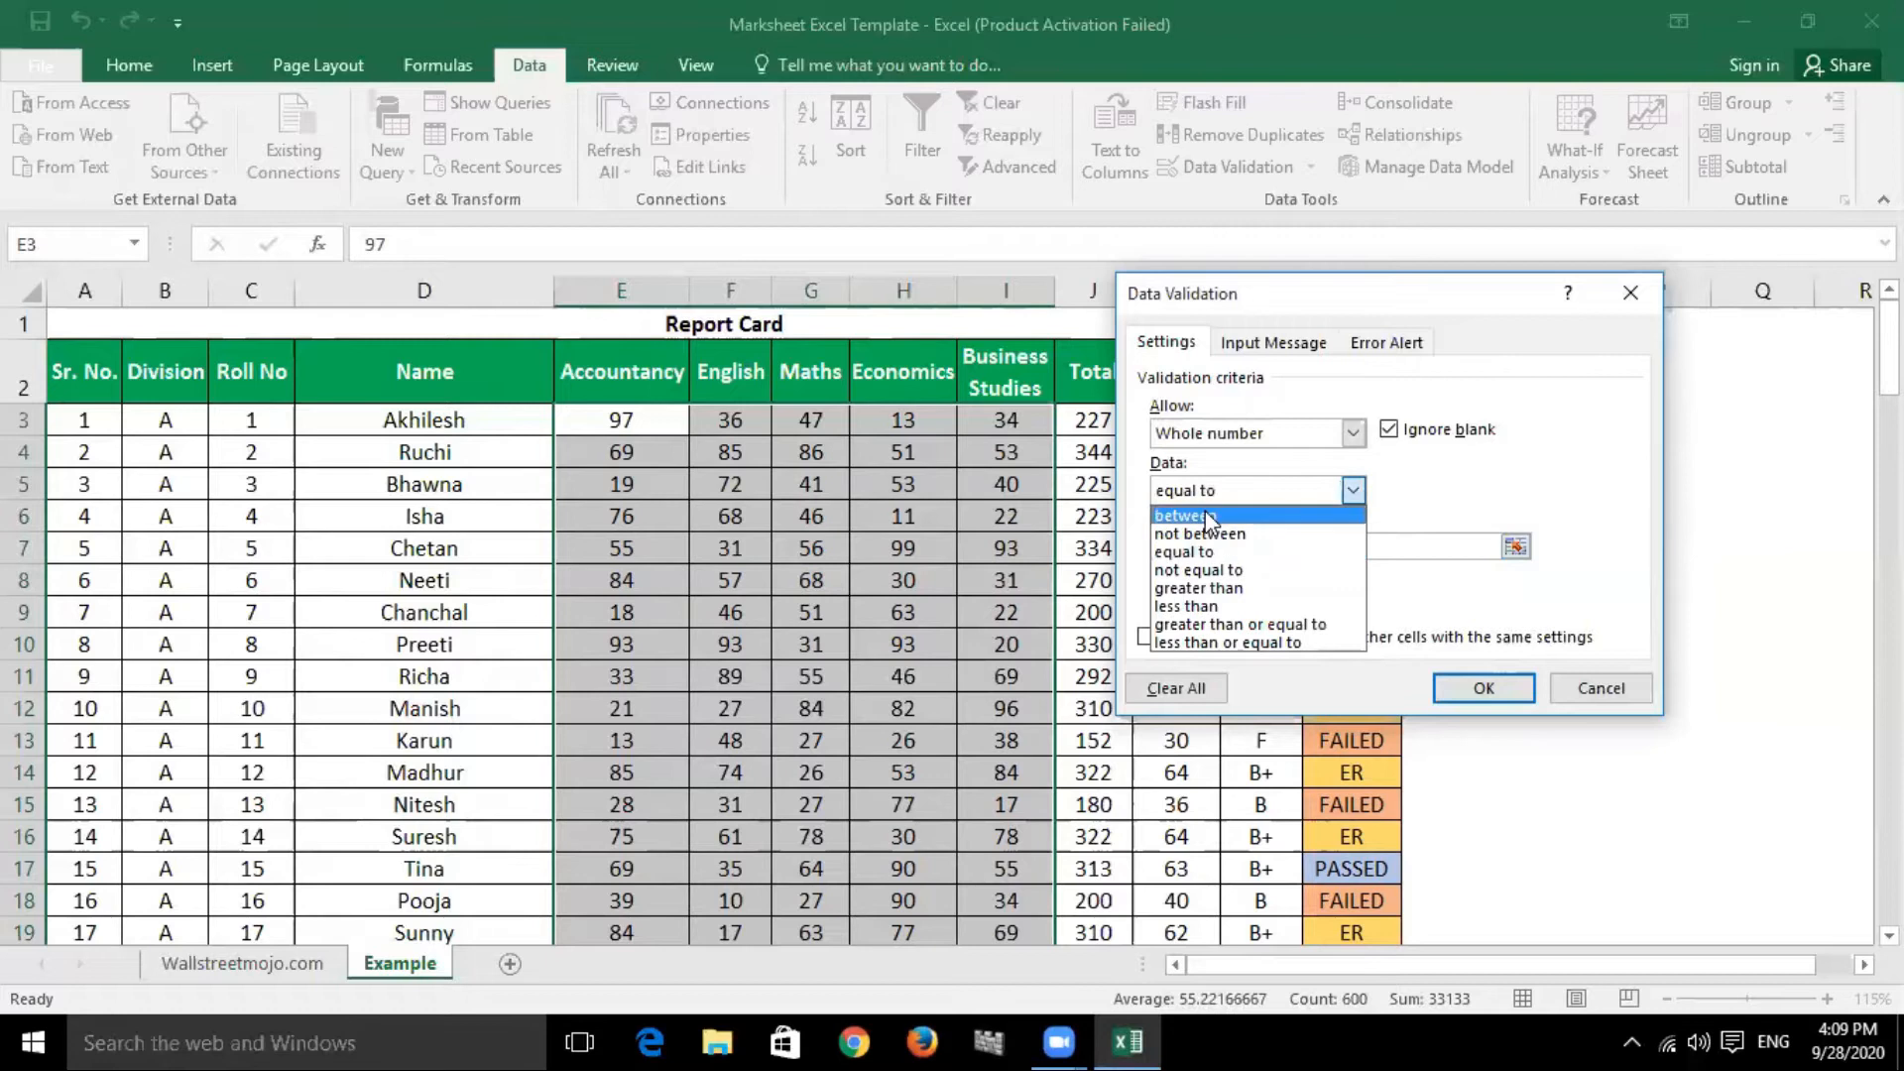
{"action": "left_click", "coordinate": [1205, 509]}
{"action": "left_click", "coordinate": [1213, 541]}
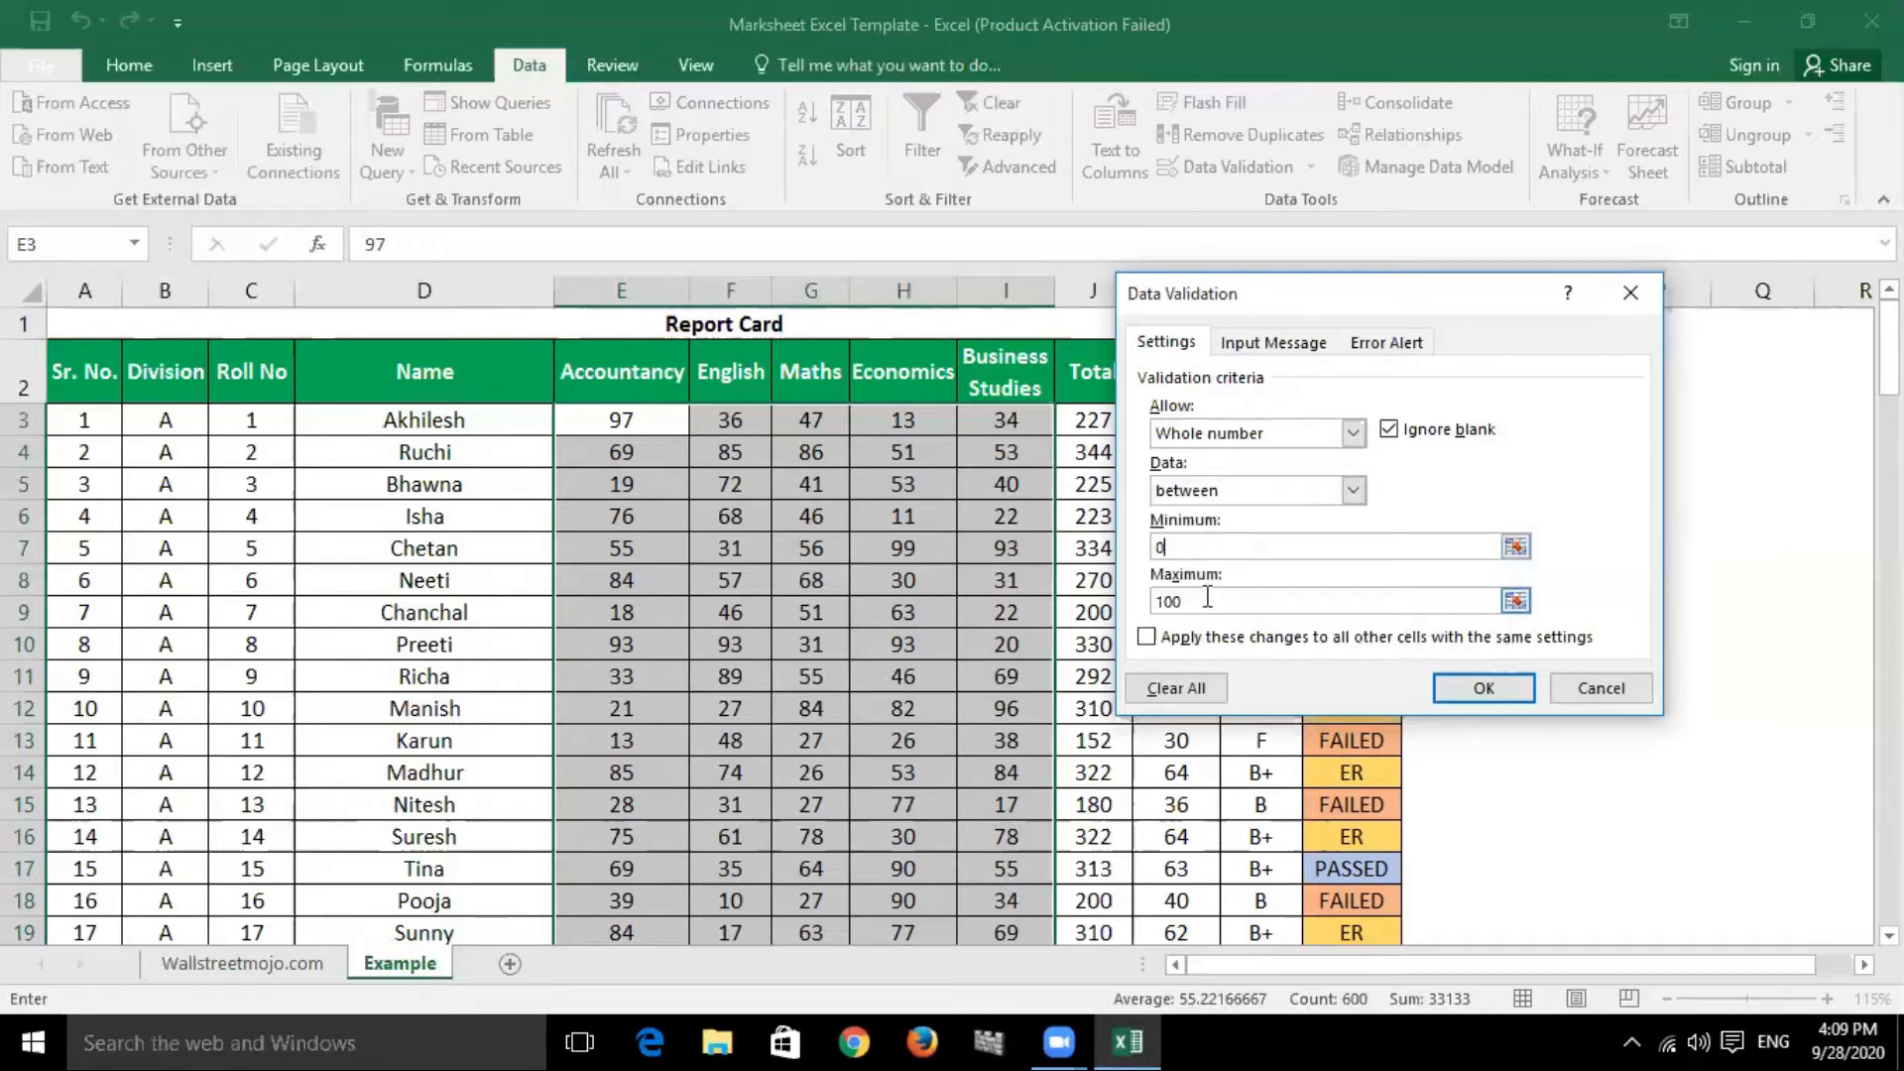
{"action": "left_click", "coordinate": [1210, 602]}
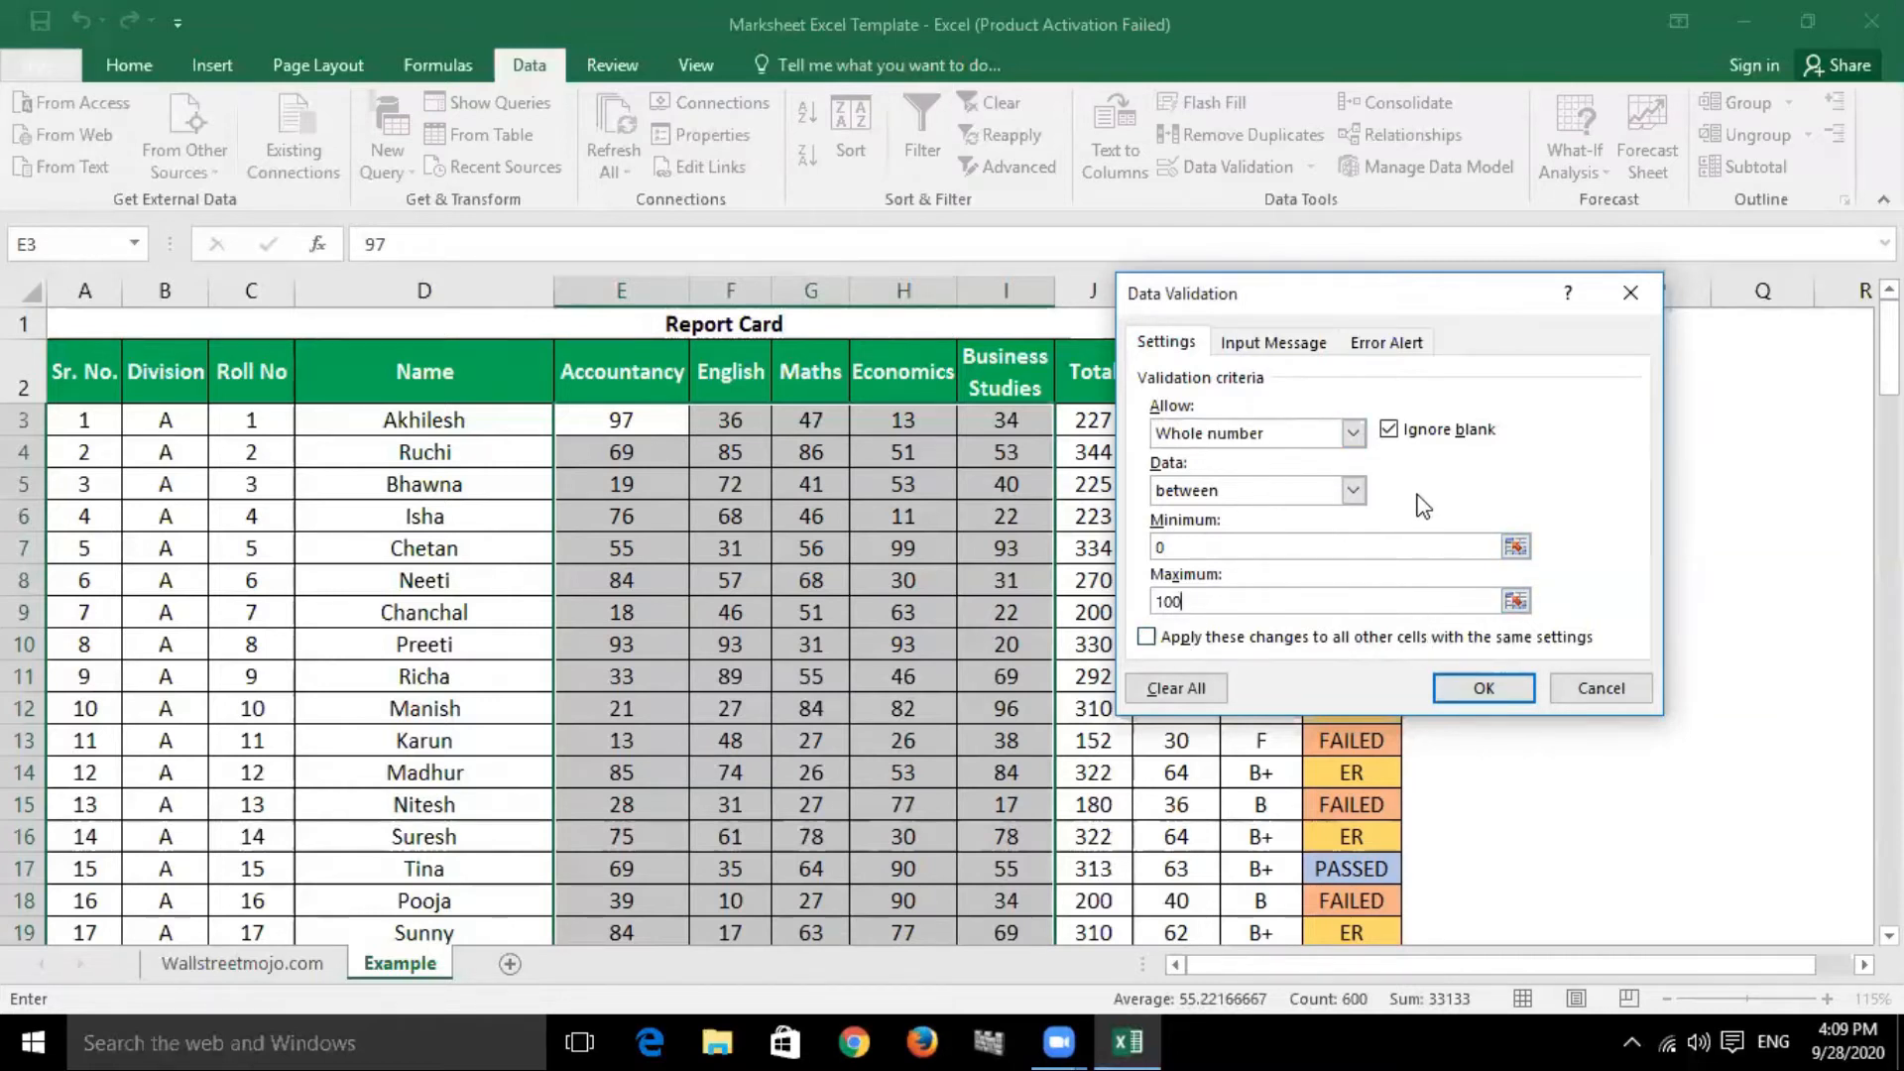
Give the validation rule an input message titled "Numbers only" that reads "Input numbers between 0 to 100".
{"action": "left_click", "coordinate": [1280, 343]}
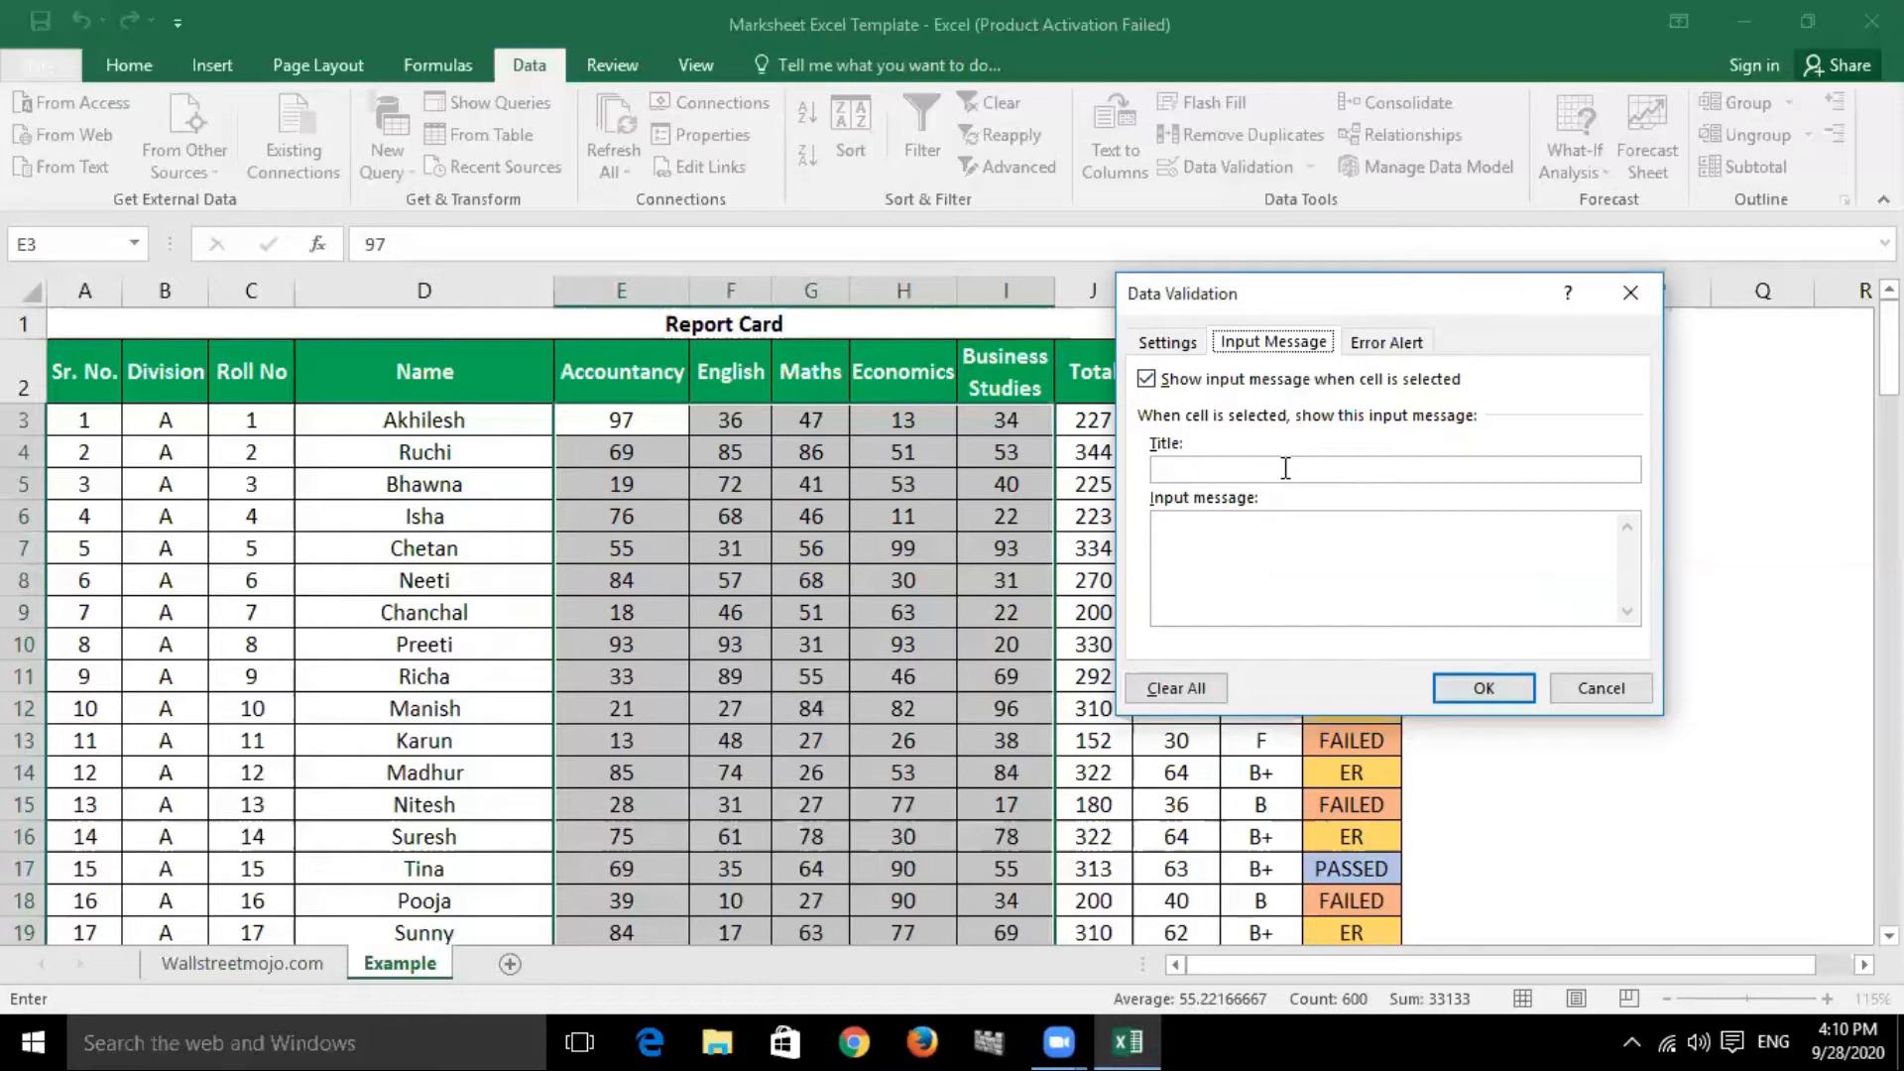
{"action": "left_click", "coordinate": [1286, 468]}
{"action": "type", "text": "i"}
{"action": "left_click", "coordinate": [1232, 531]}
{"action": "type", "text": "Input"}
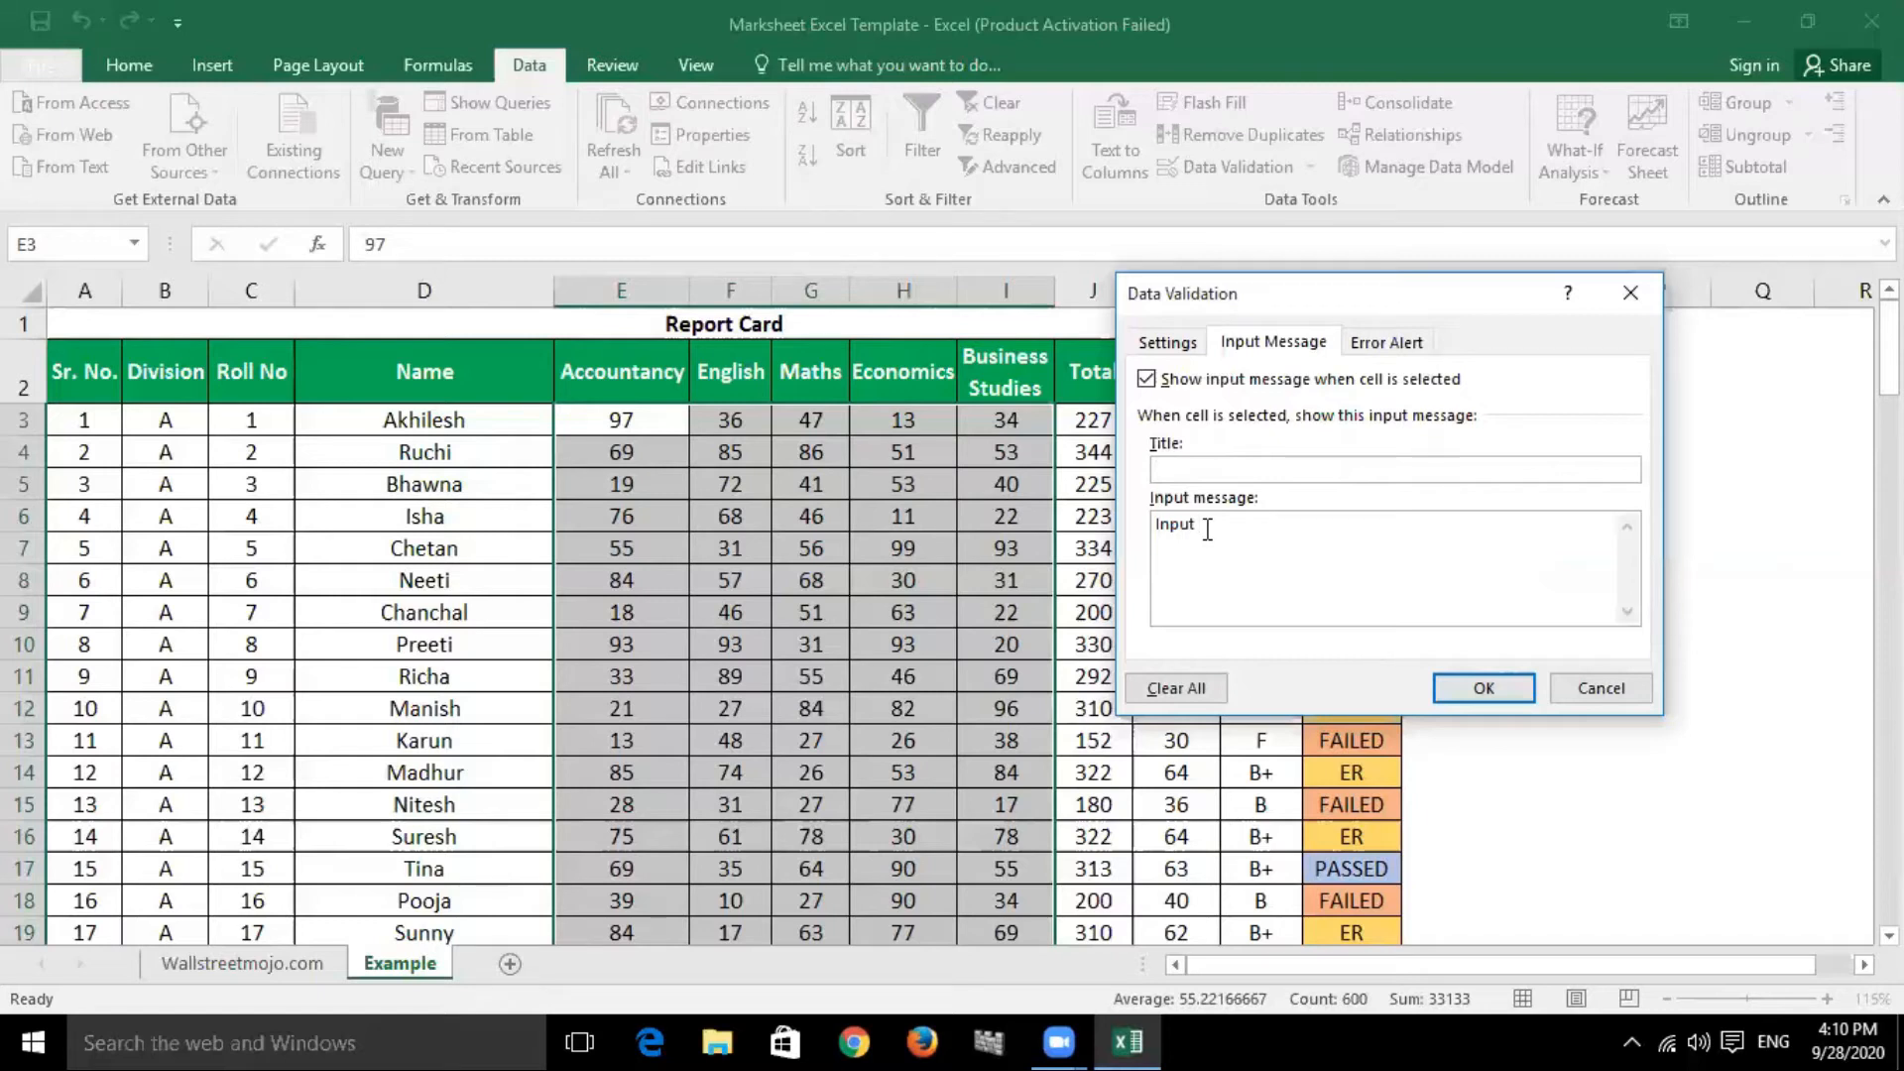
{"action": "type", "text": "numbers between 0 to 100"}
{"action": "type", "text": "Num"}
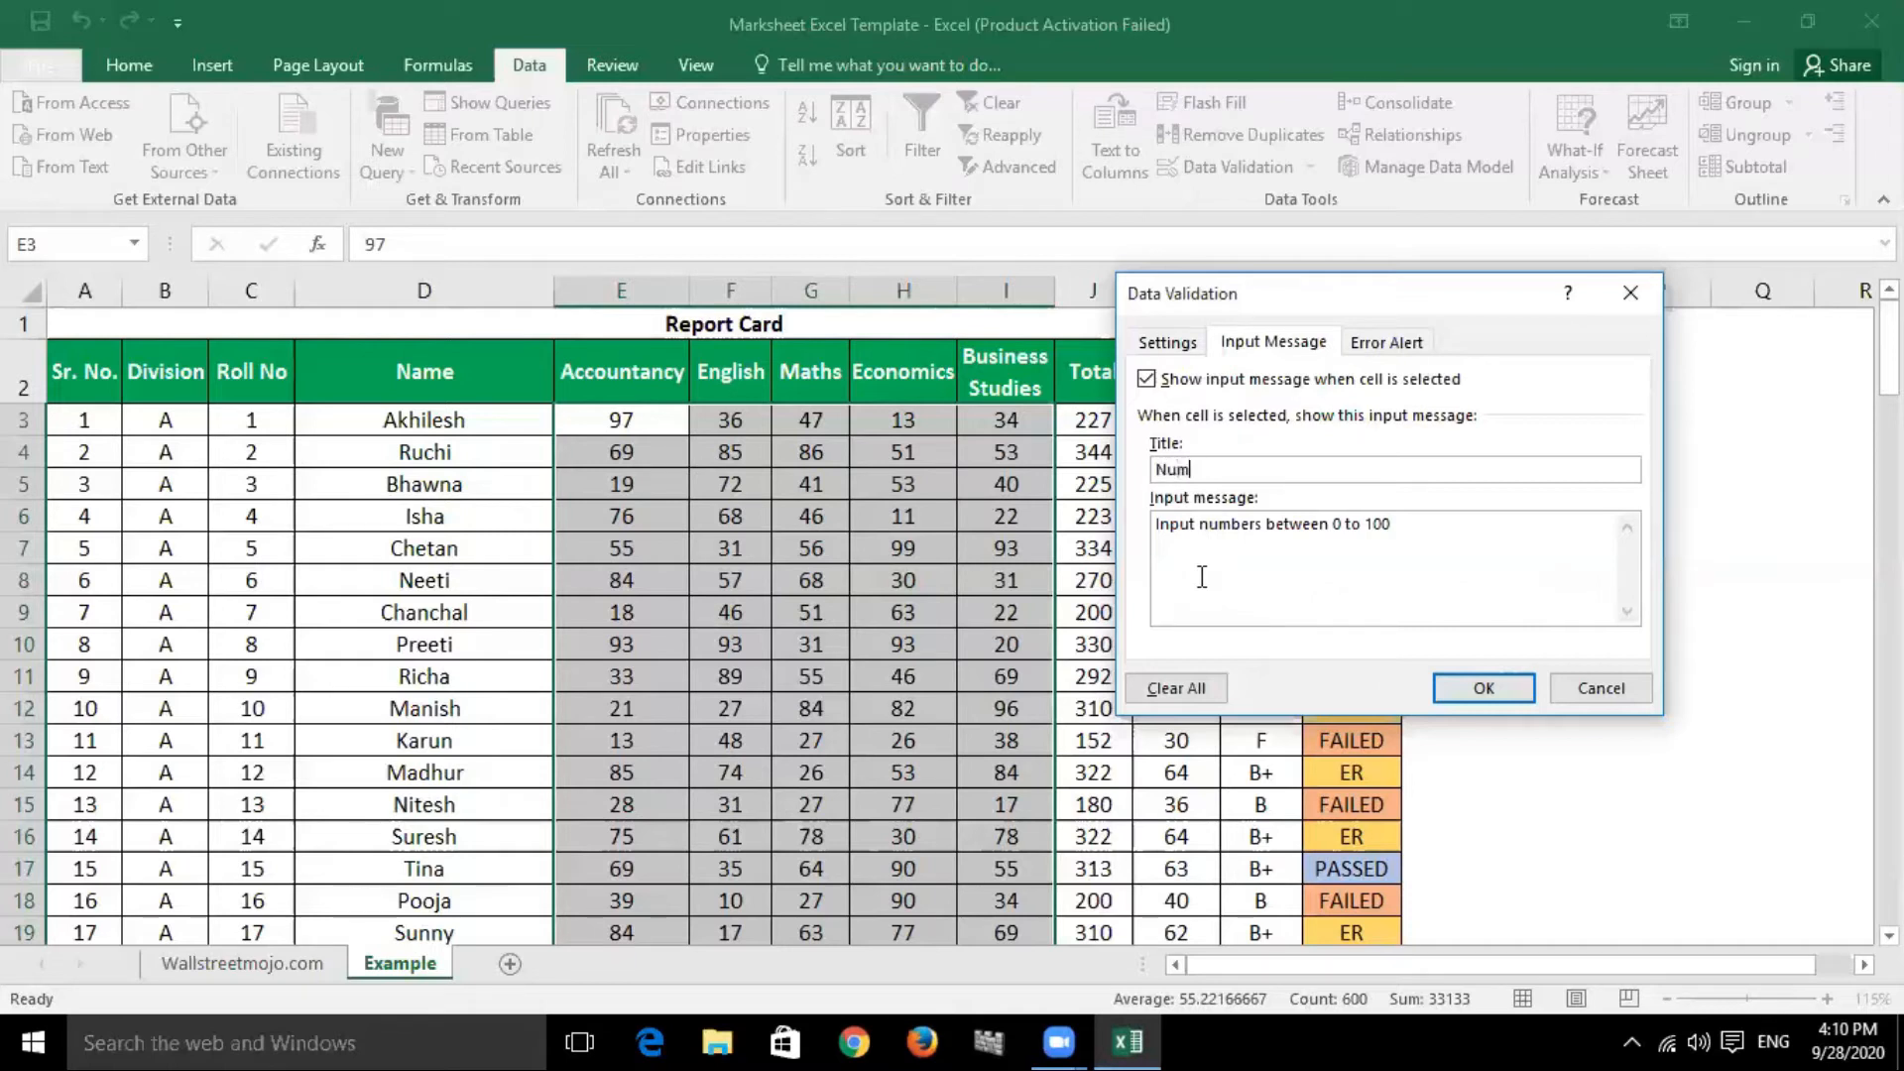
{"action": "type", "text": "bers only"}
Configure a Stop-style error alert titled "Error" with the message "Invalid value" and apply the validation rule.
{"action": "left_click", "coordinate": [1414, 347]}
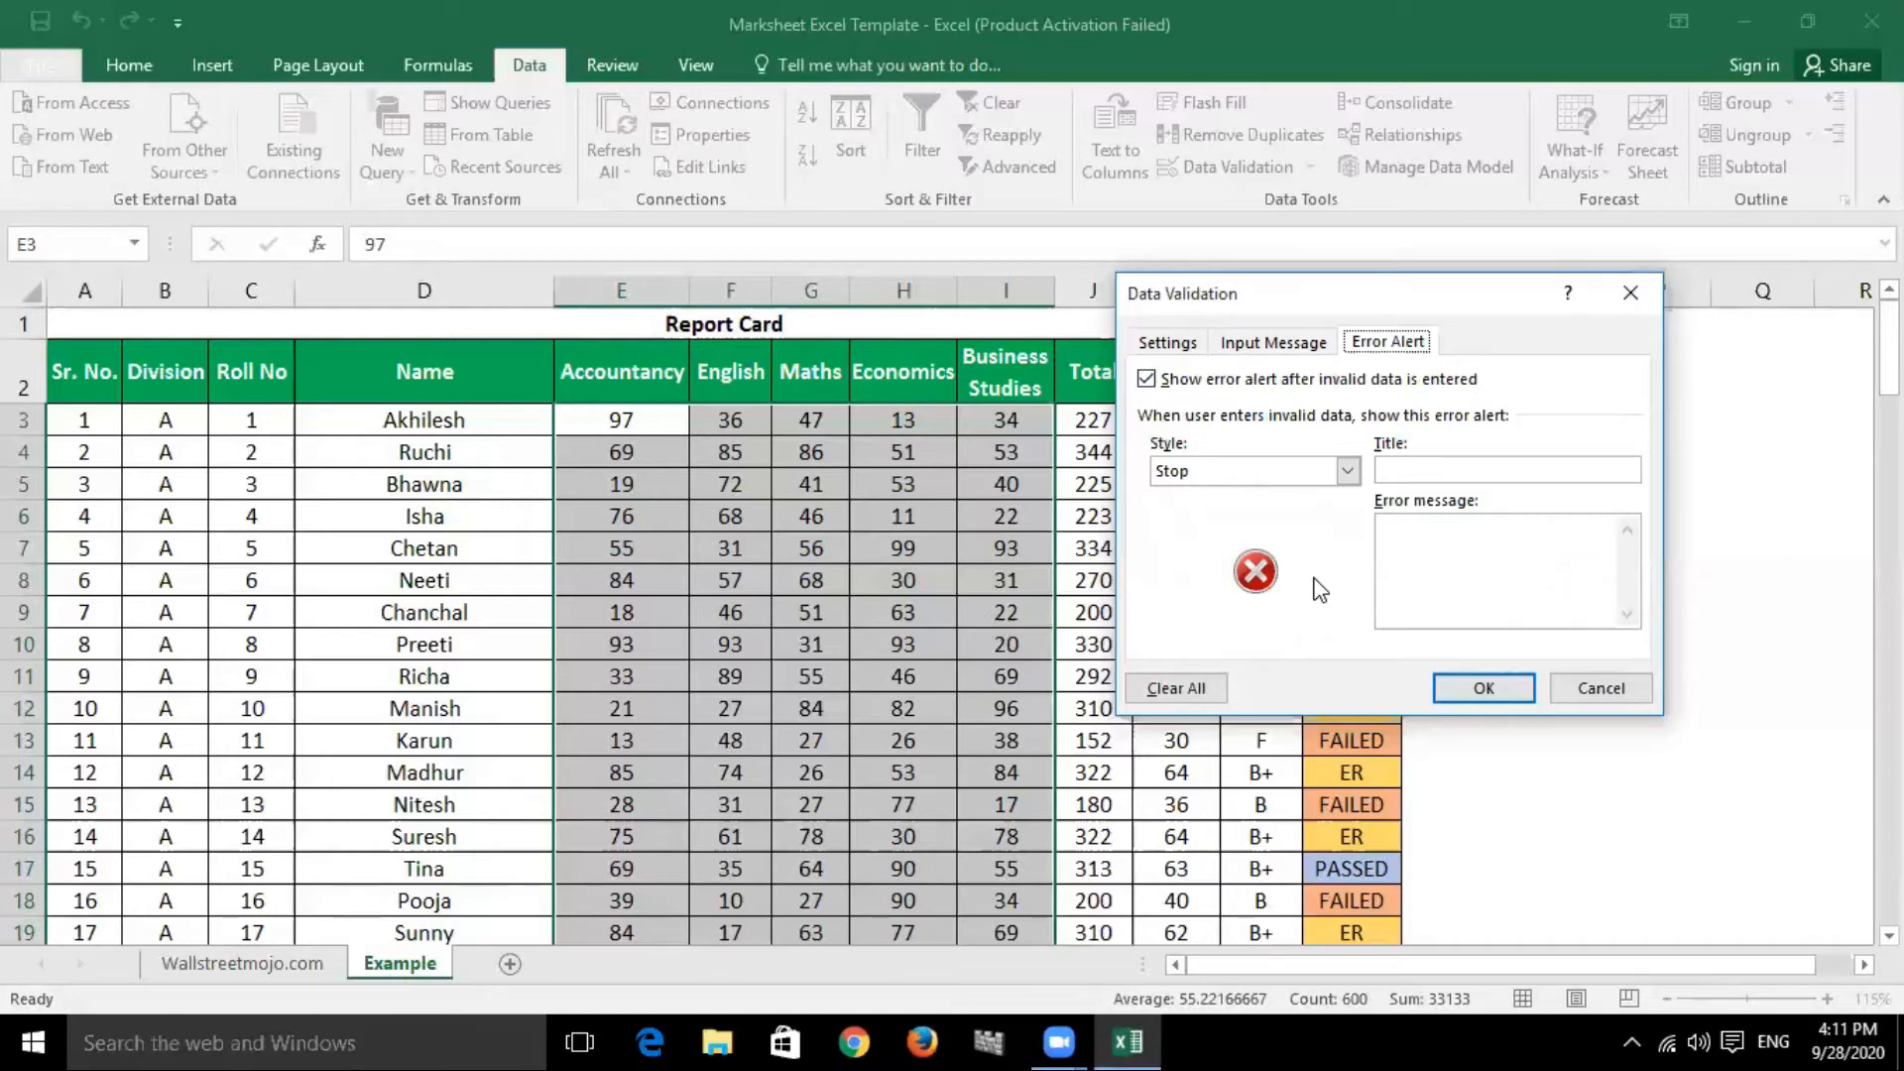
{"action": "left_click", "coordinate": [1352, 475]}
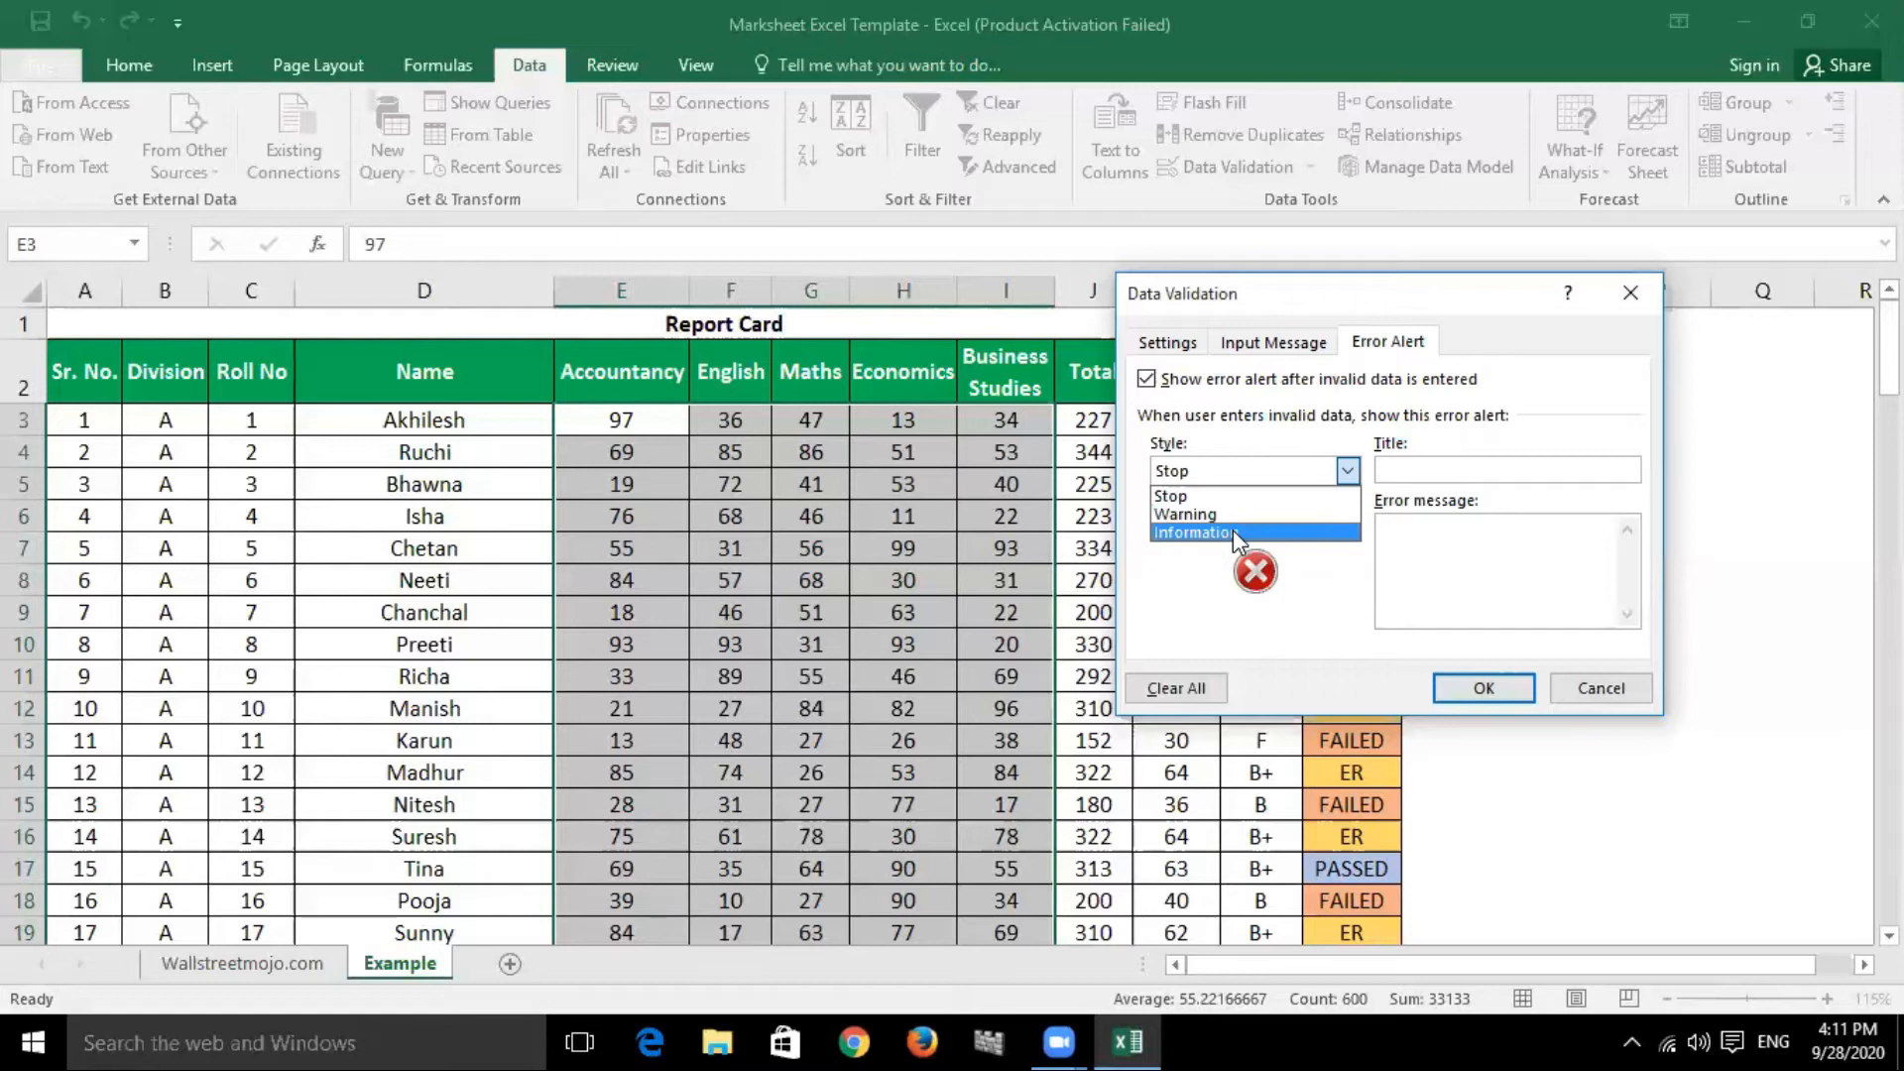
{"action": "left_click", "coordinate": [1230, 496]}
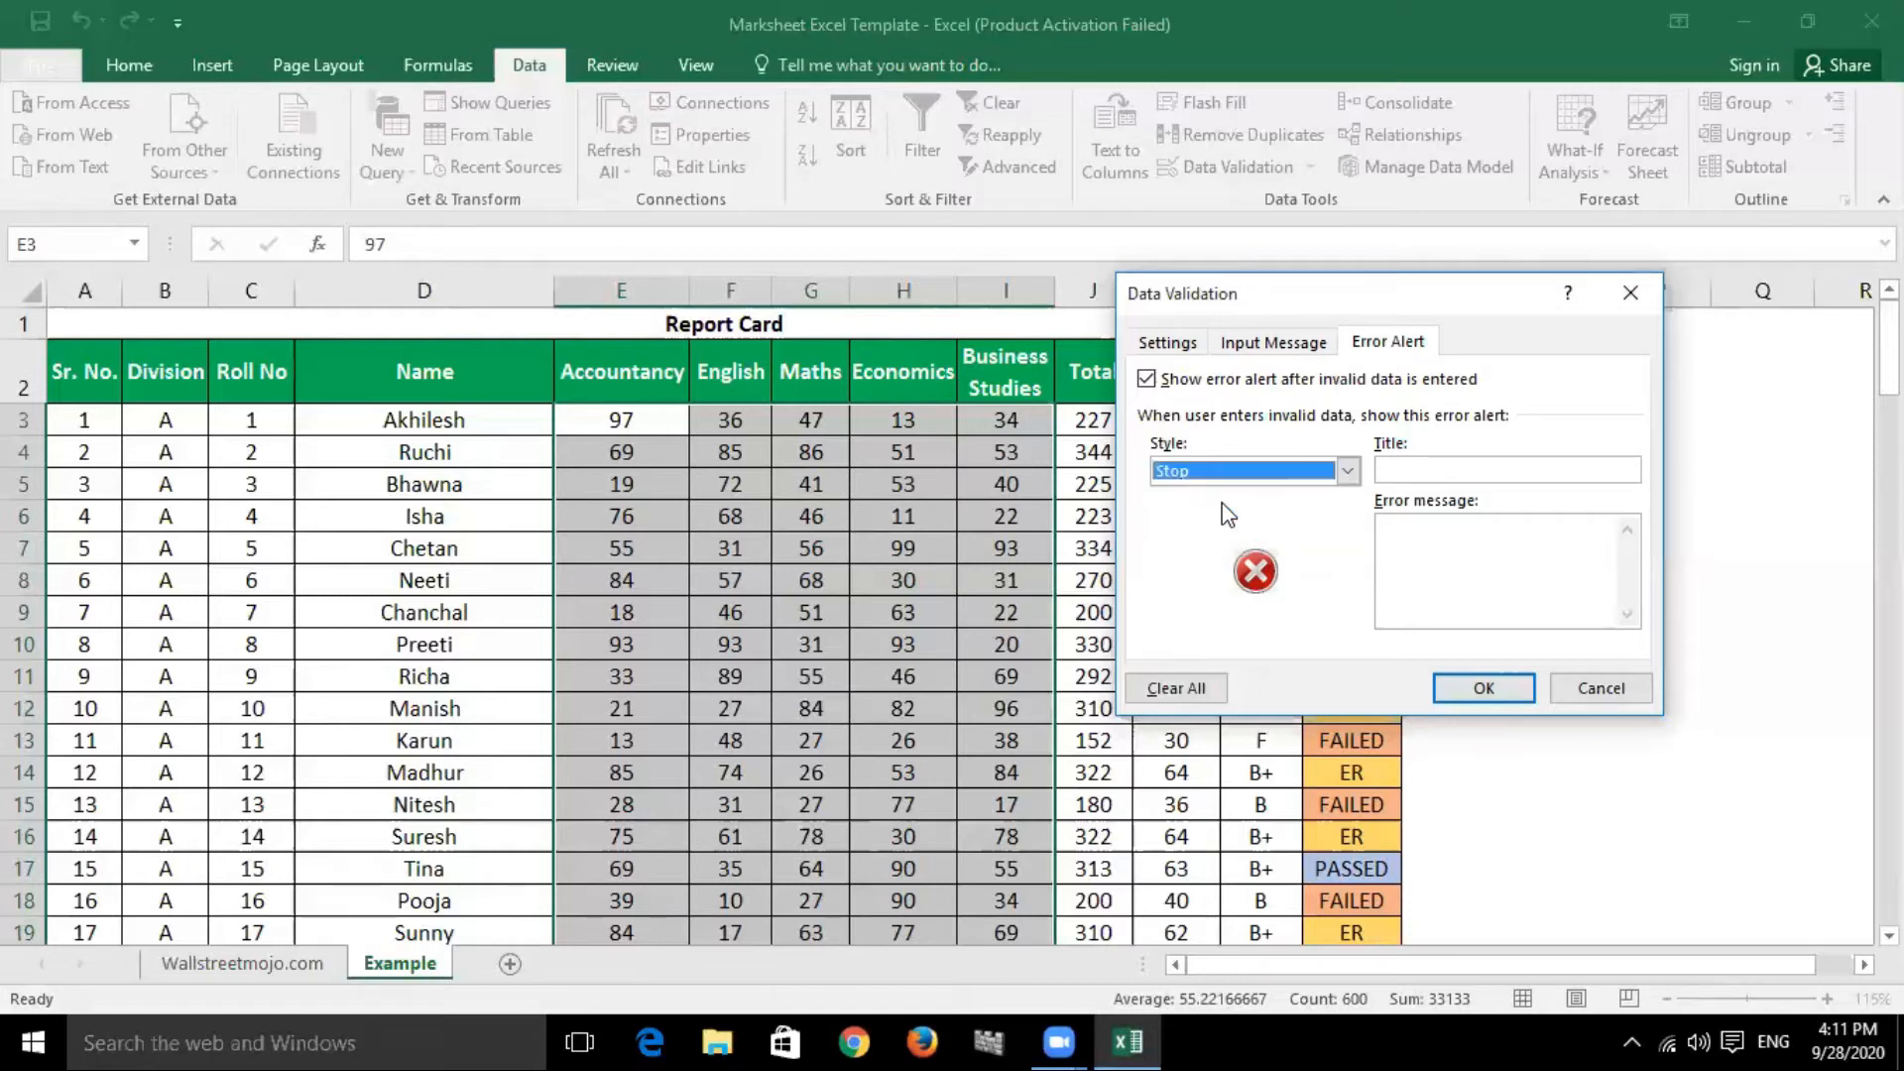
{"action": "left_click", "coordinate": [1409, 474]}
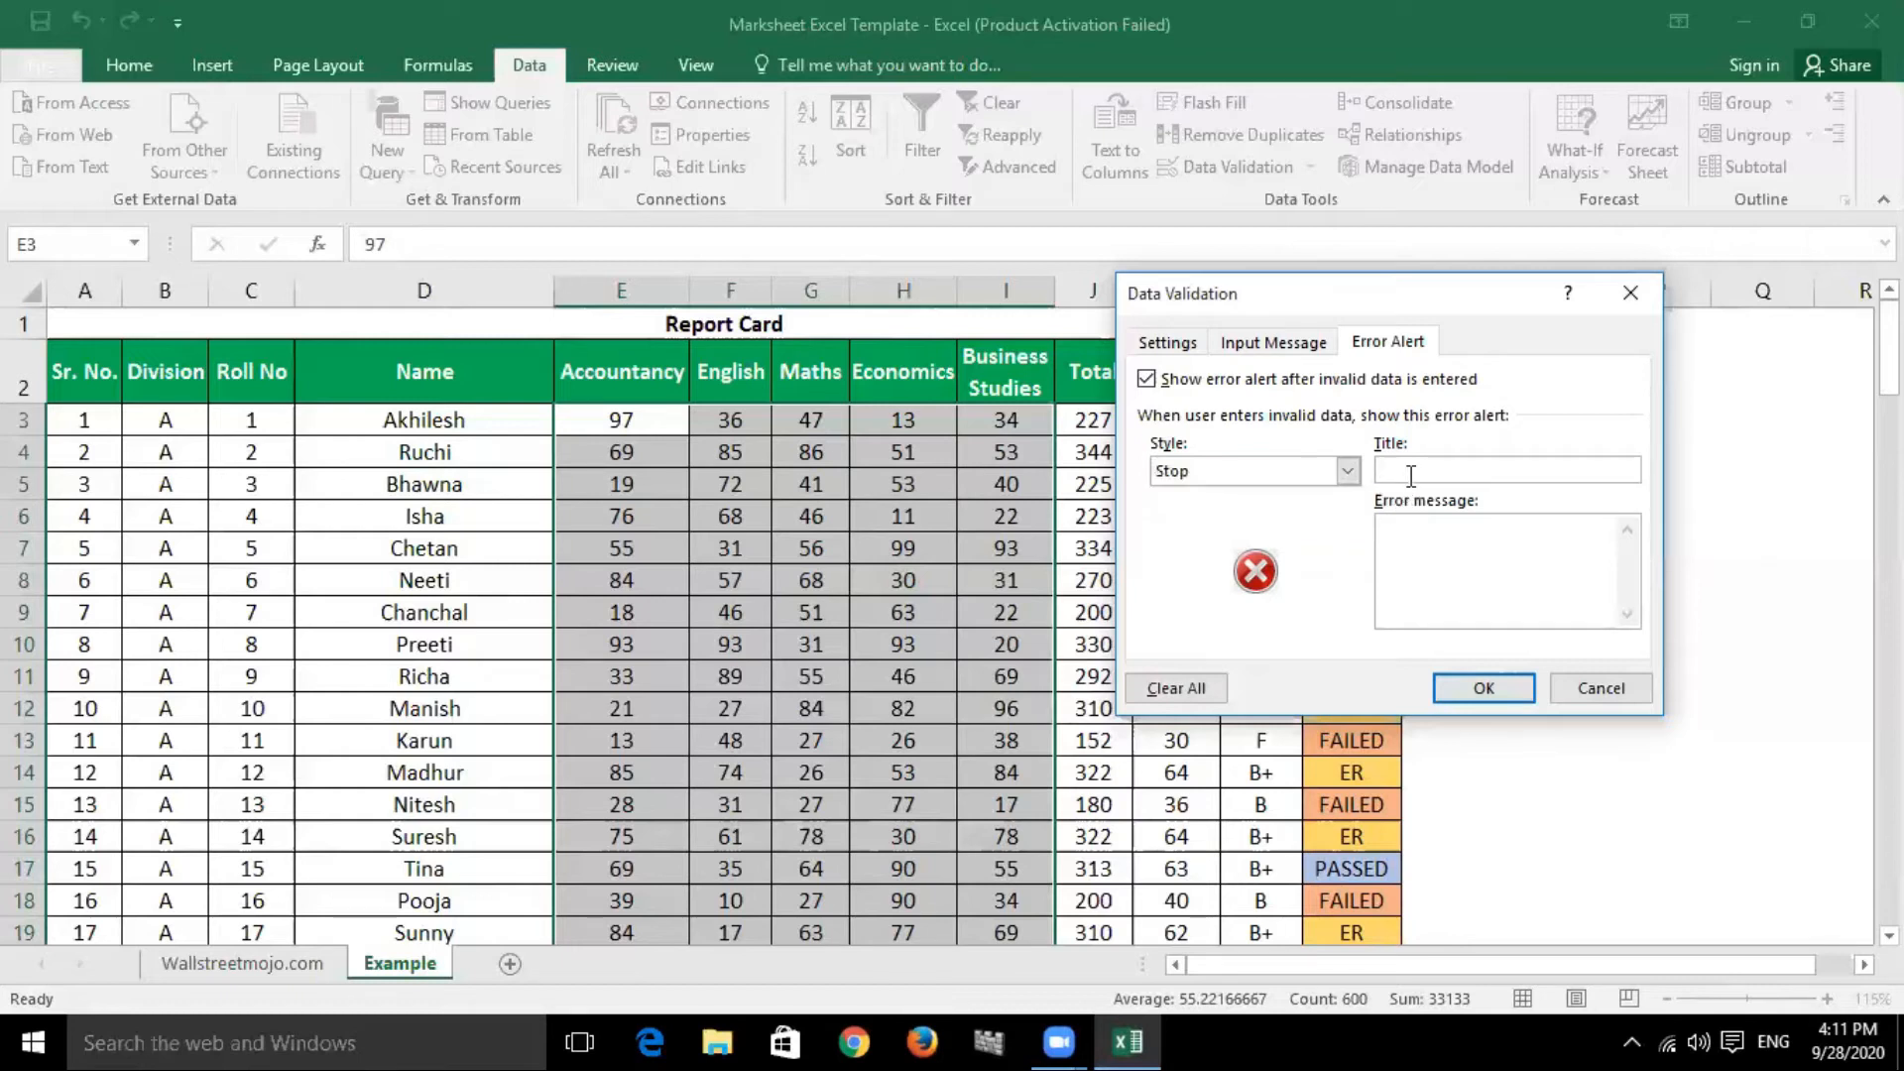
{"action": "type", "text": "Error"}
{"action": "left_click", "coordinate": [1402, 536]}
{"action": "type", "text": "Inva"}
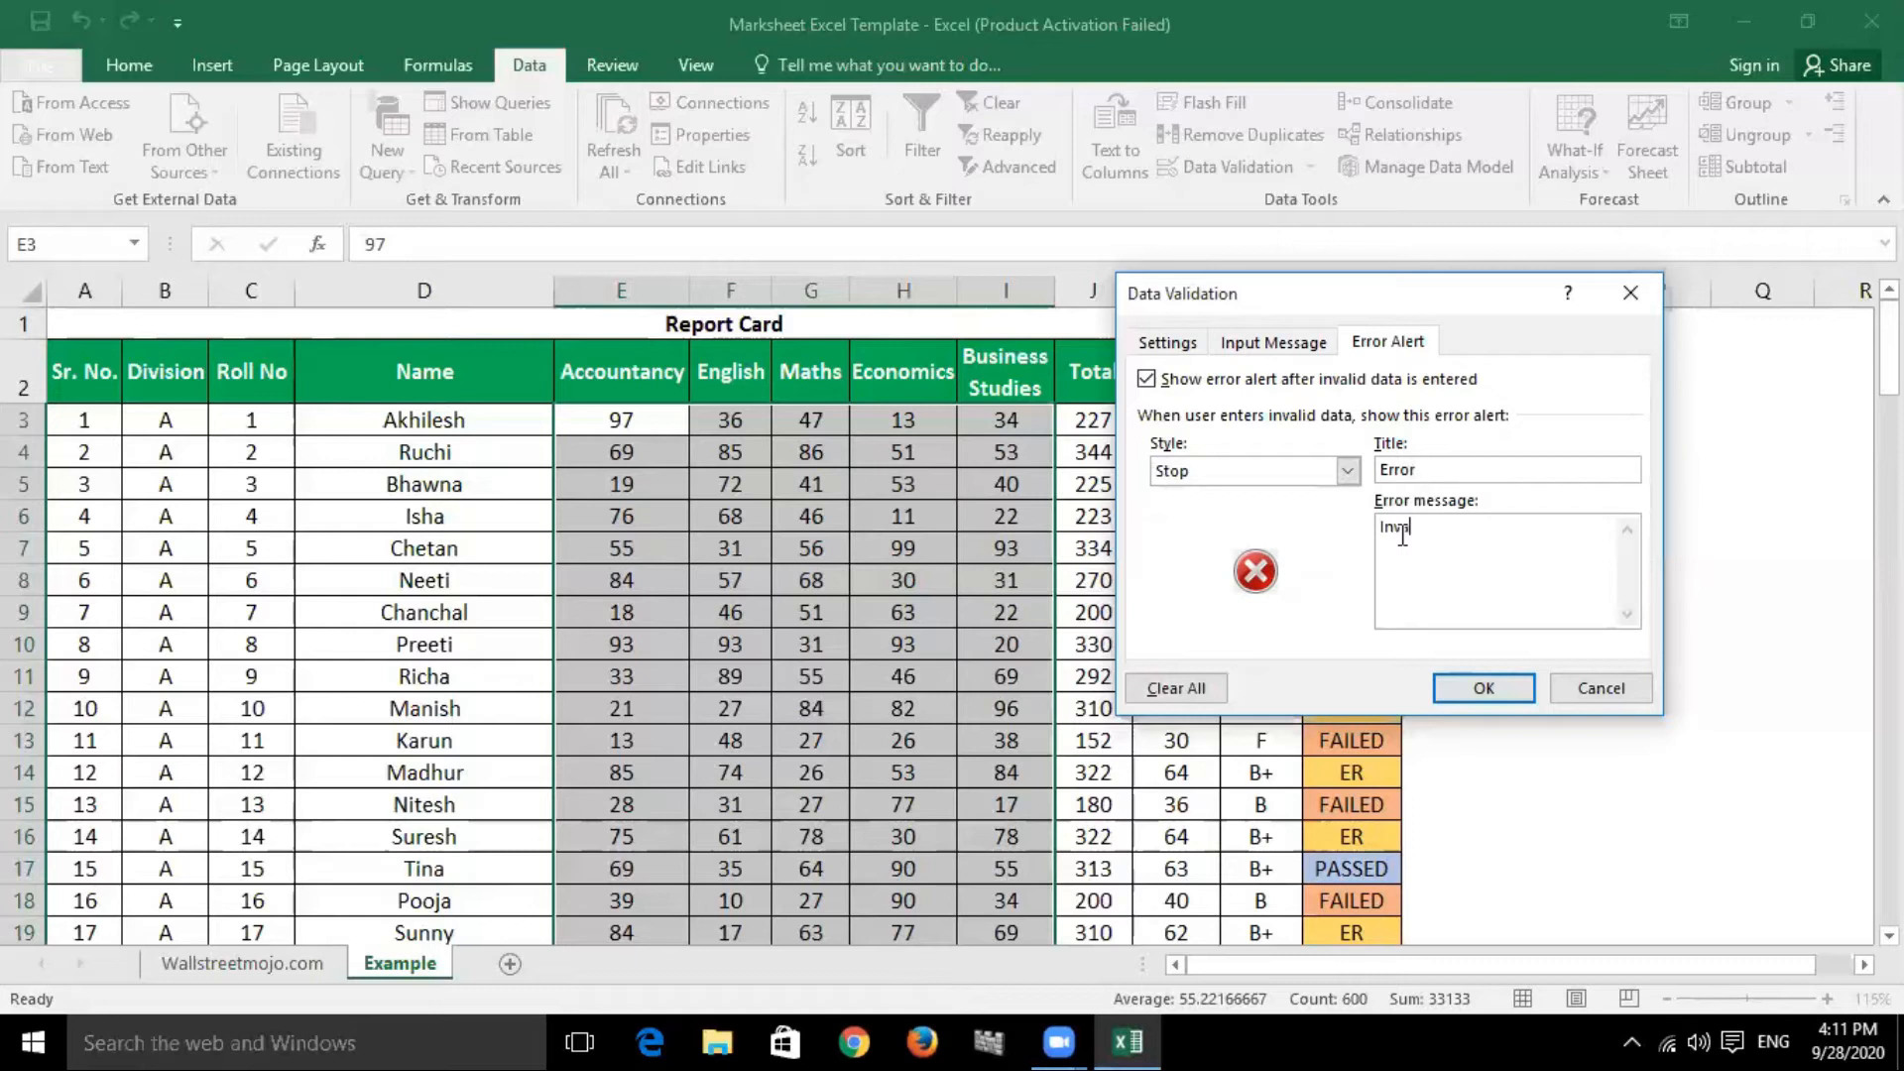
{"action": "type", "text": "lid value"}
{"action": "left_click", "coordinate": [1480, 689]}
{"action": "left_click", "coordinate": [1510, 518]}
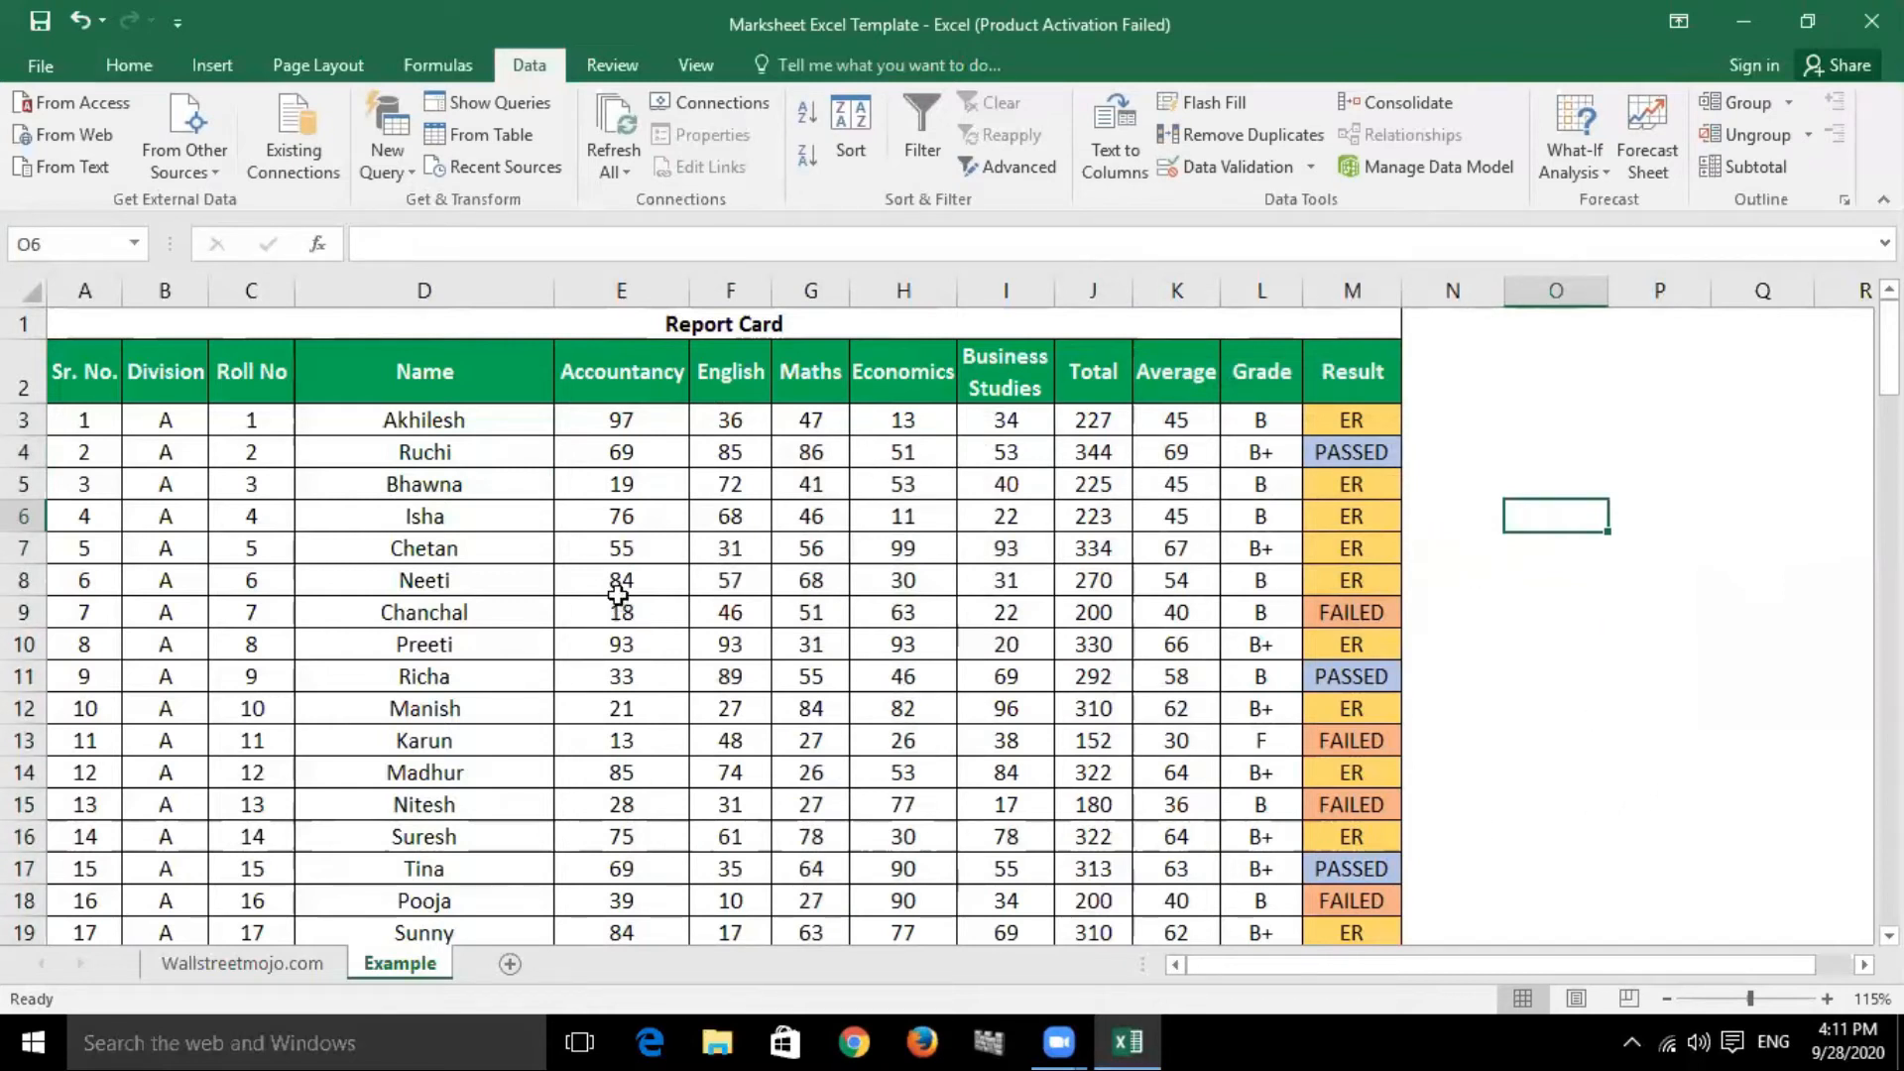
Clear all five subject marks of the student in row 8, cells E8 to I8.
{"action": "left_click_drag", "start_coordinate": [616, 579], "coordinate": [992, 579]}
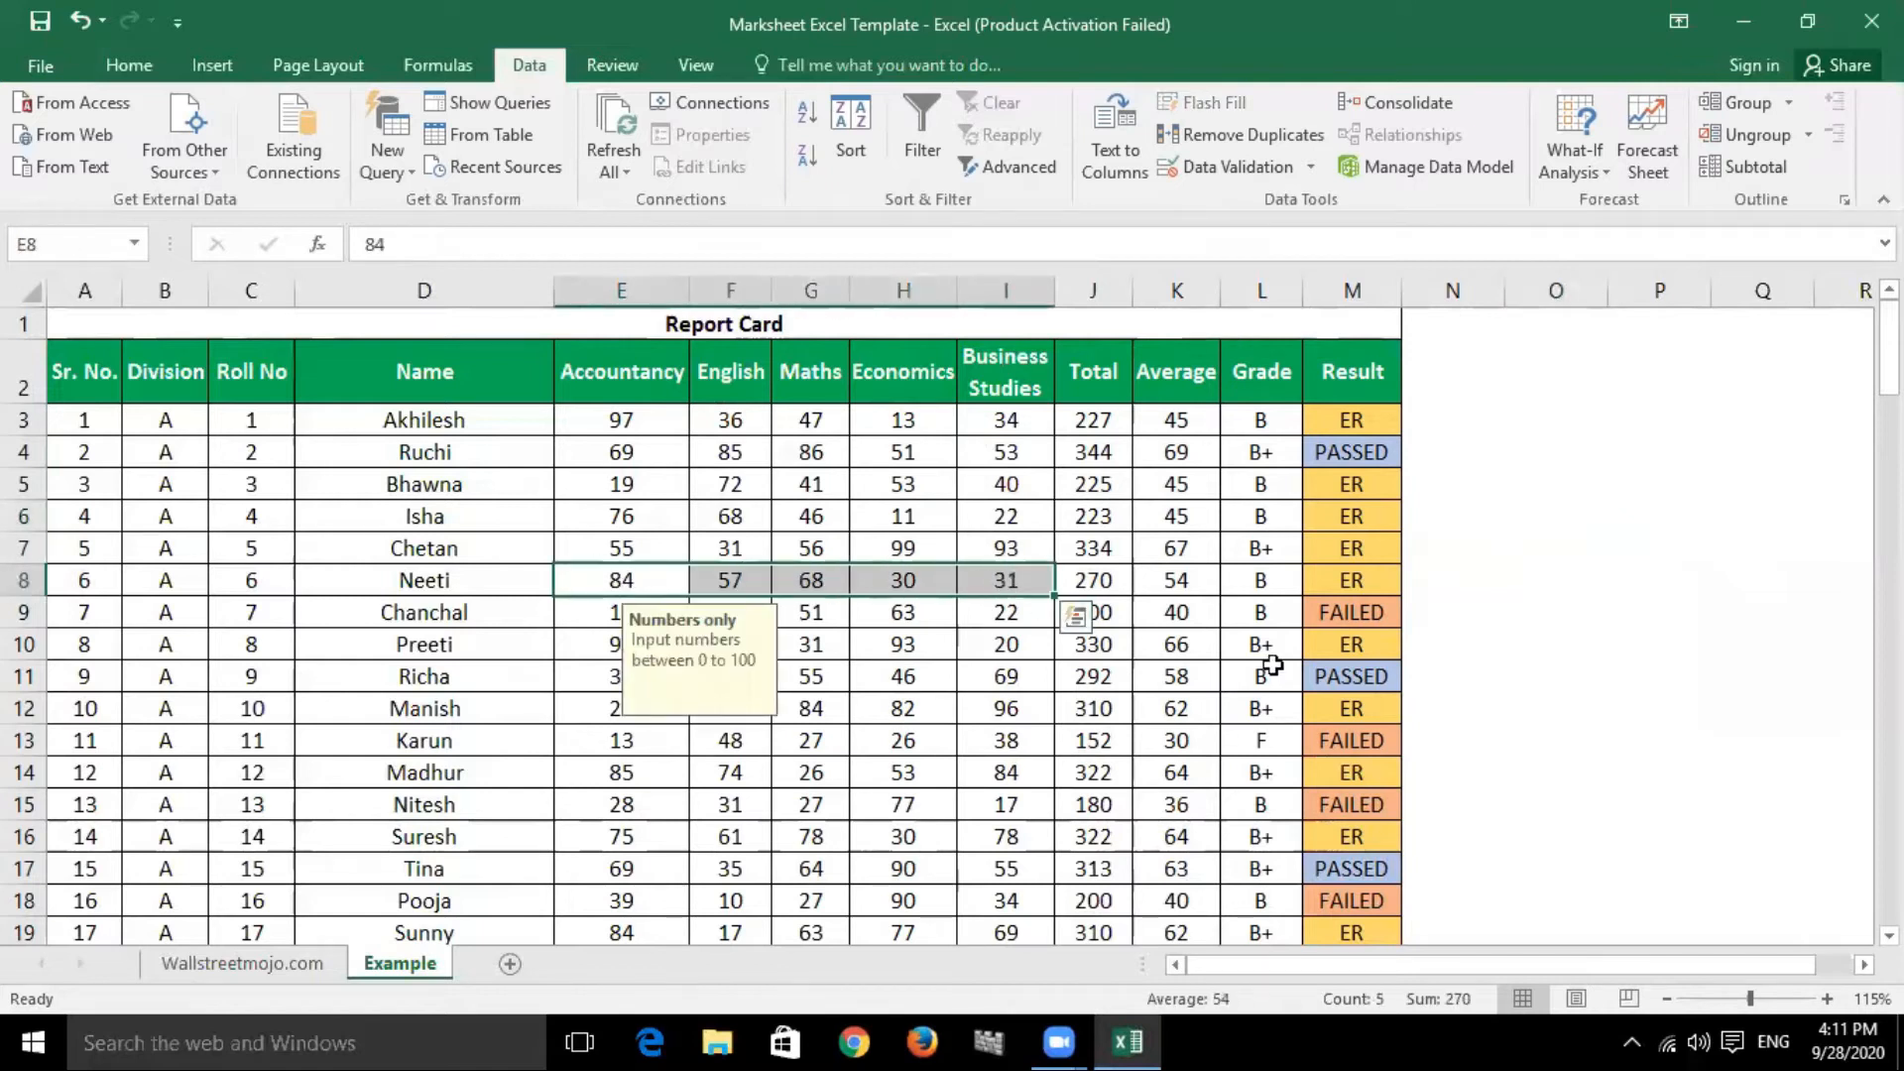
{"action": "key", "text": "Delete"}
{"action": "left_click", "coordinate": [1552, 651]}
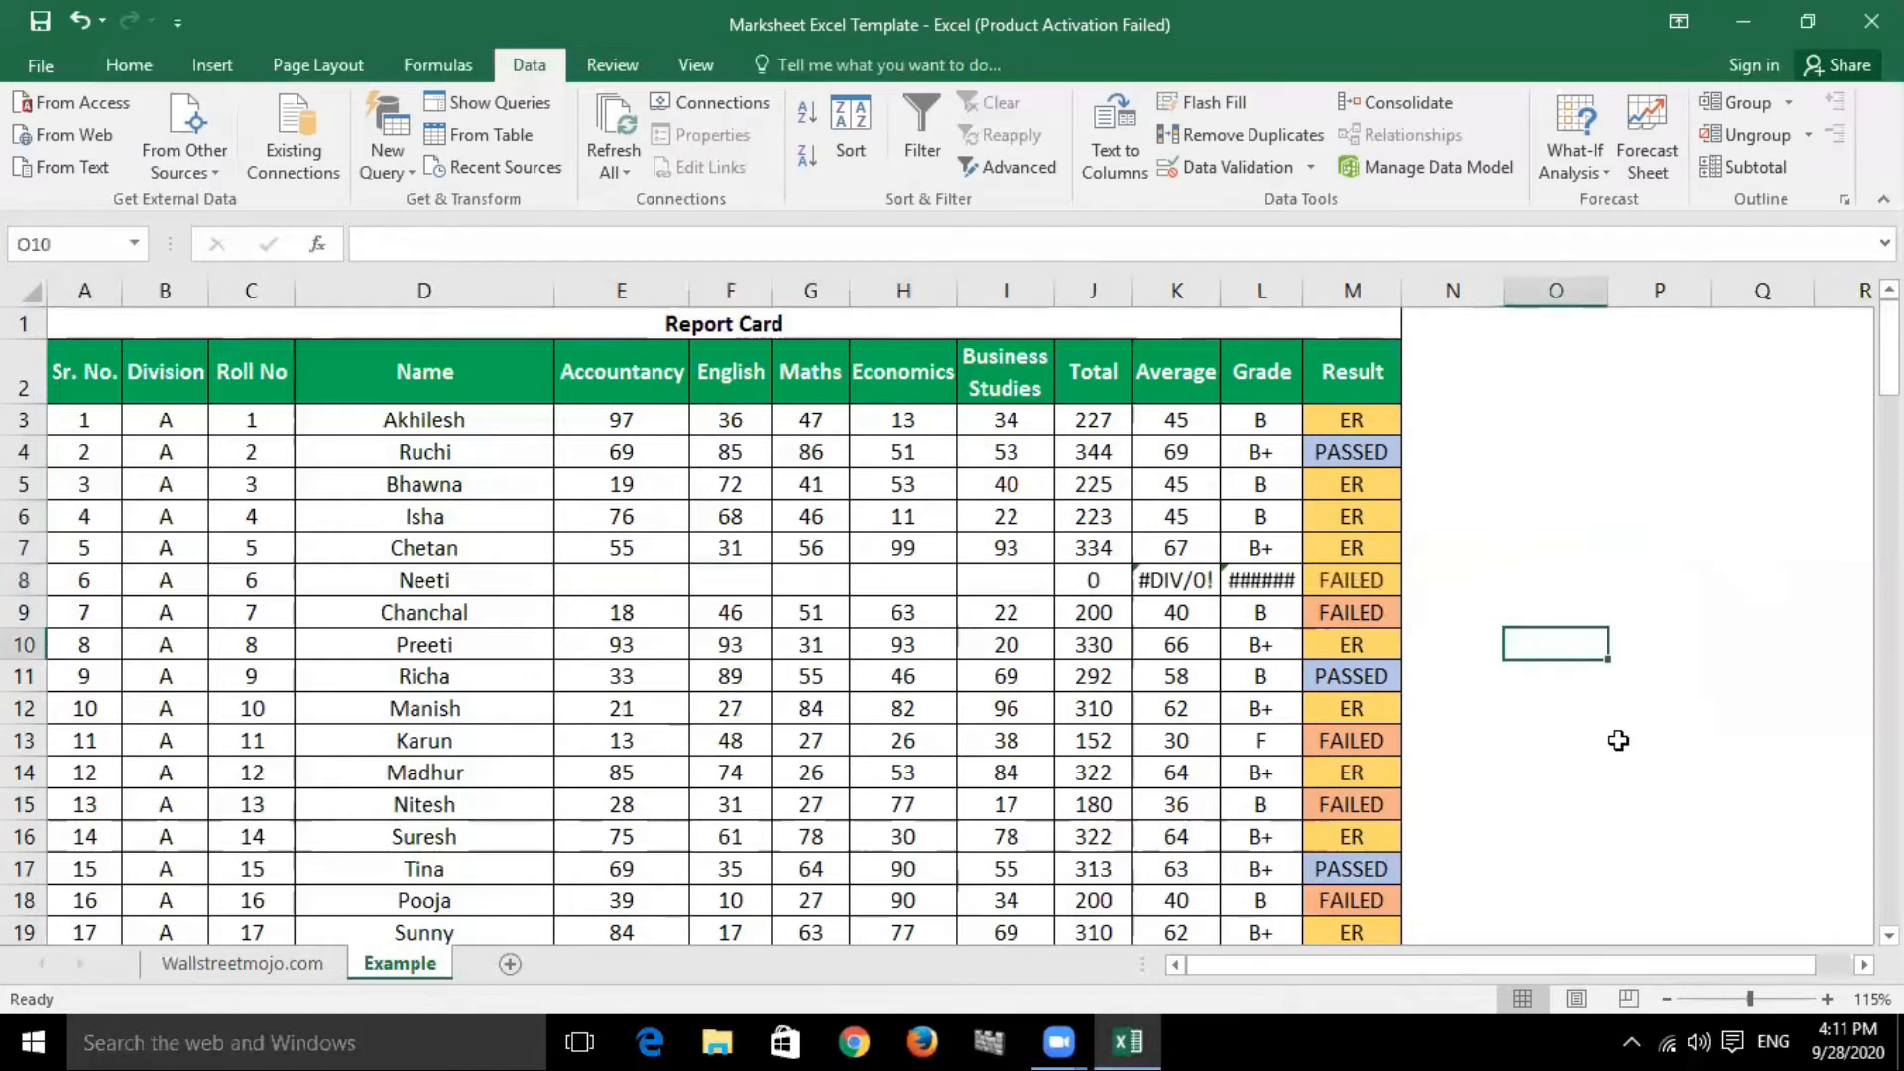
Enter 23 as the Accountancy mark in cell E8.
{"action": "left_click", "coordinate": [644, 581]}
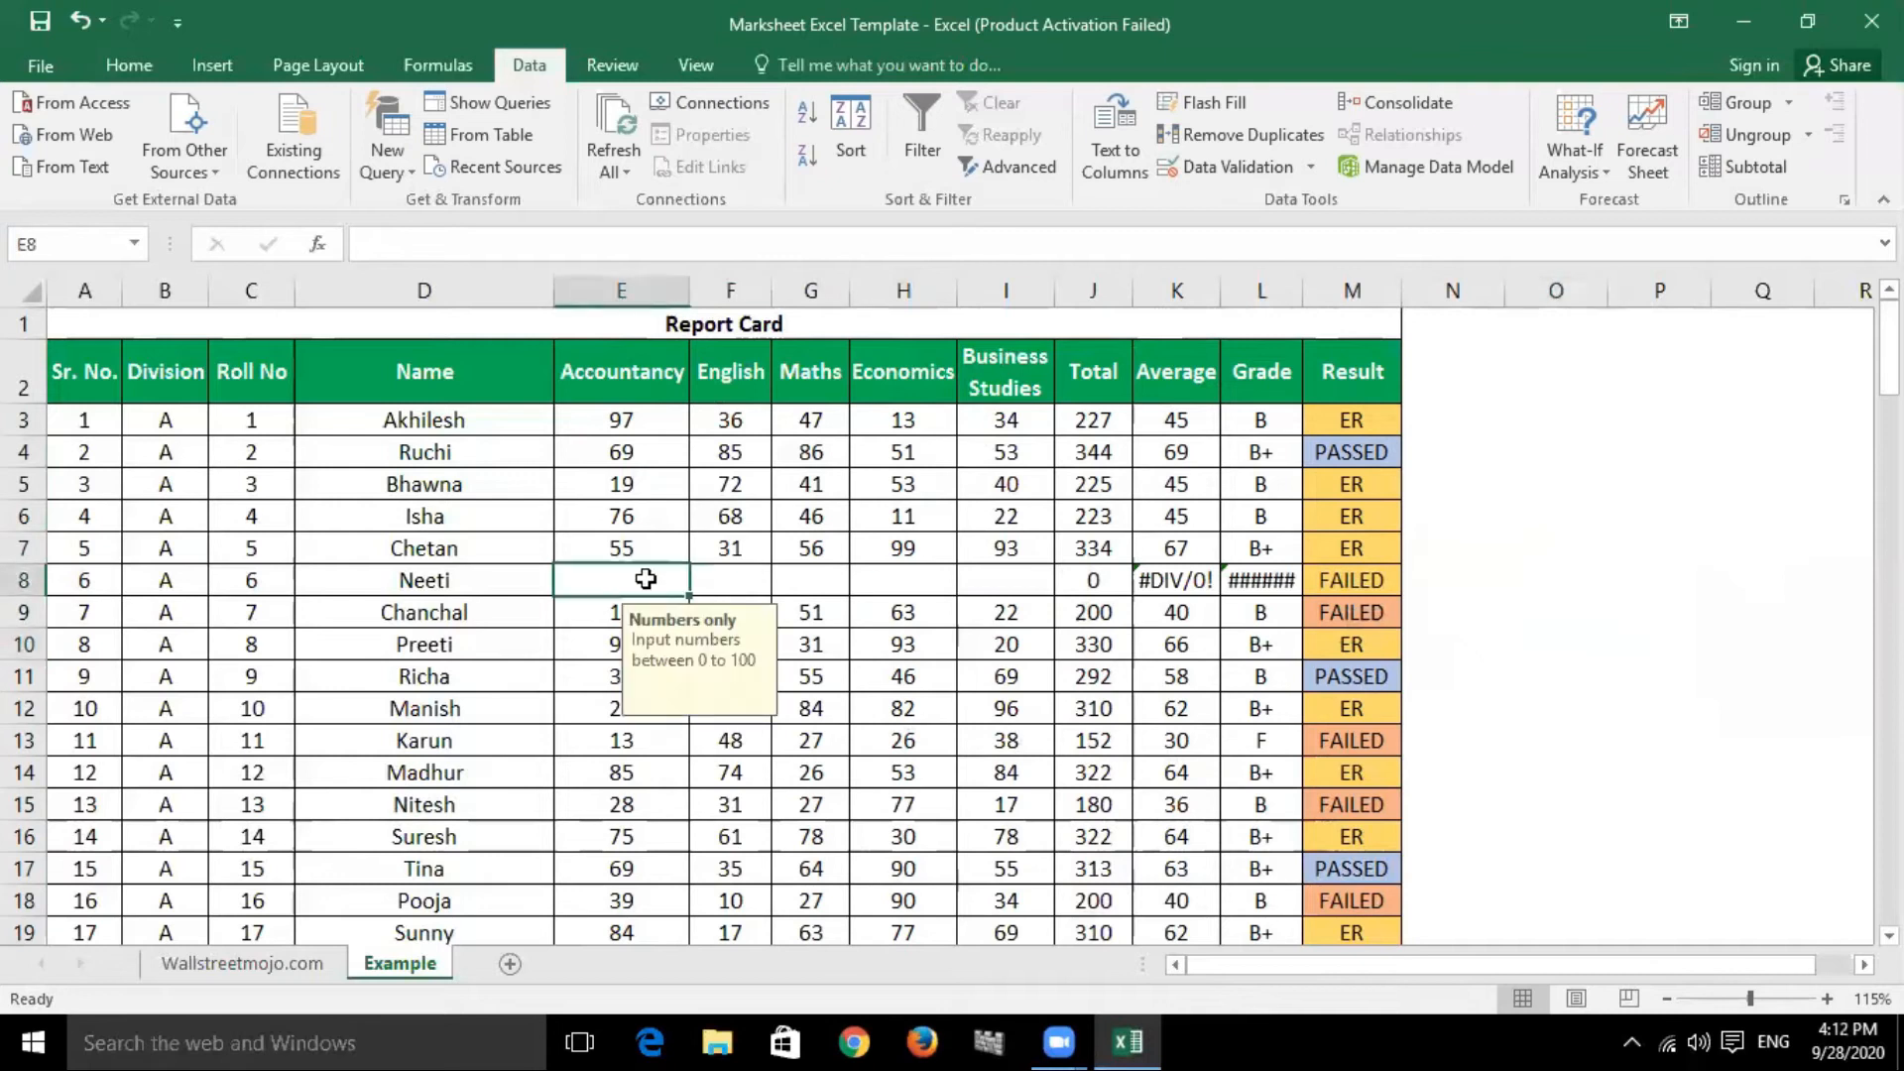
{"action": "type", "text": "23"}
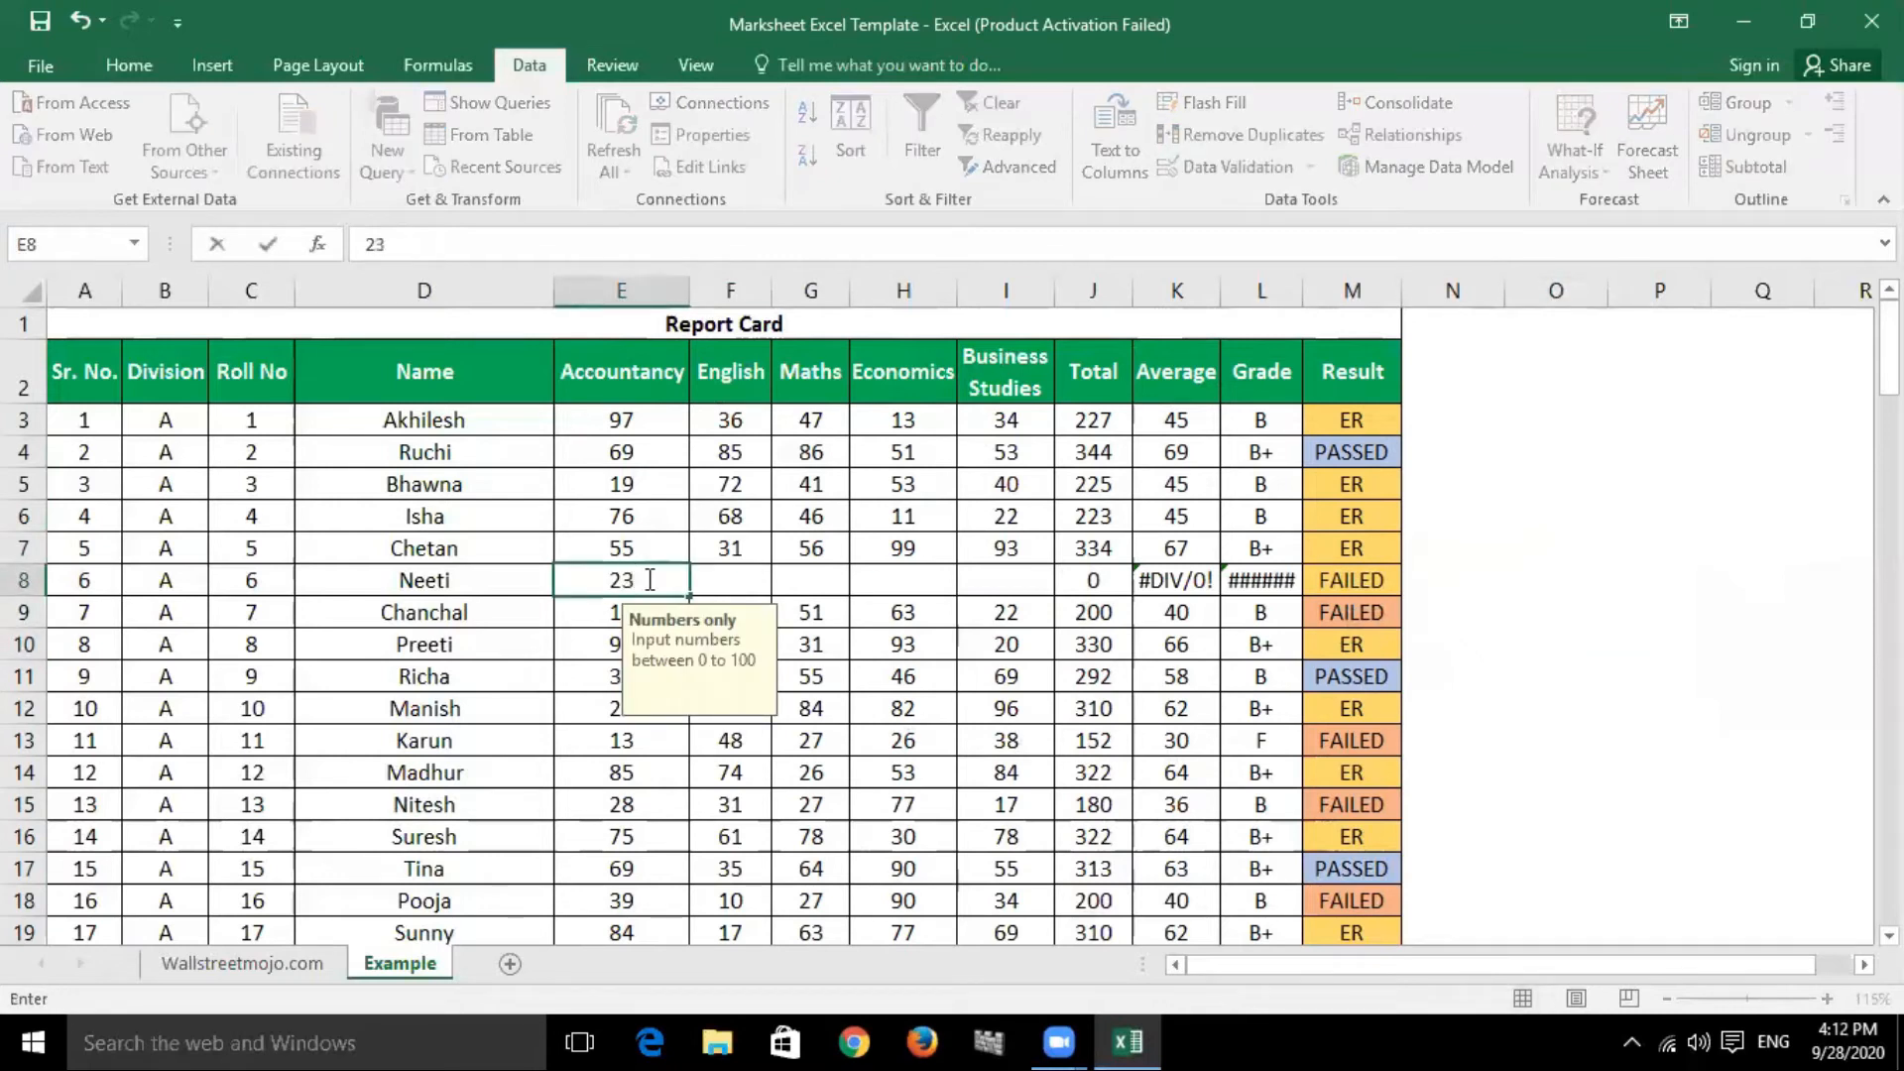
{"action": "key", "text": "Tab"}
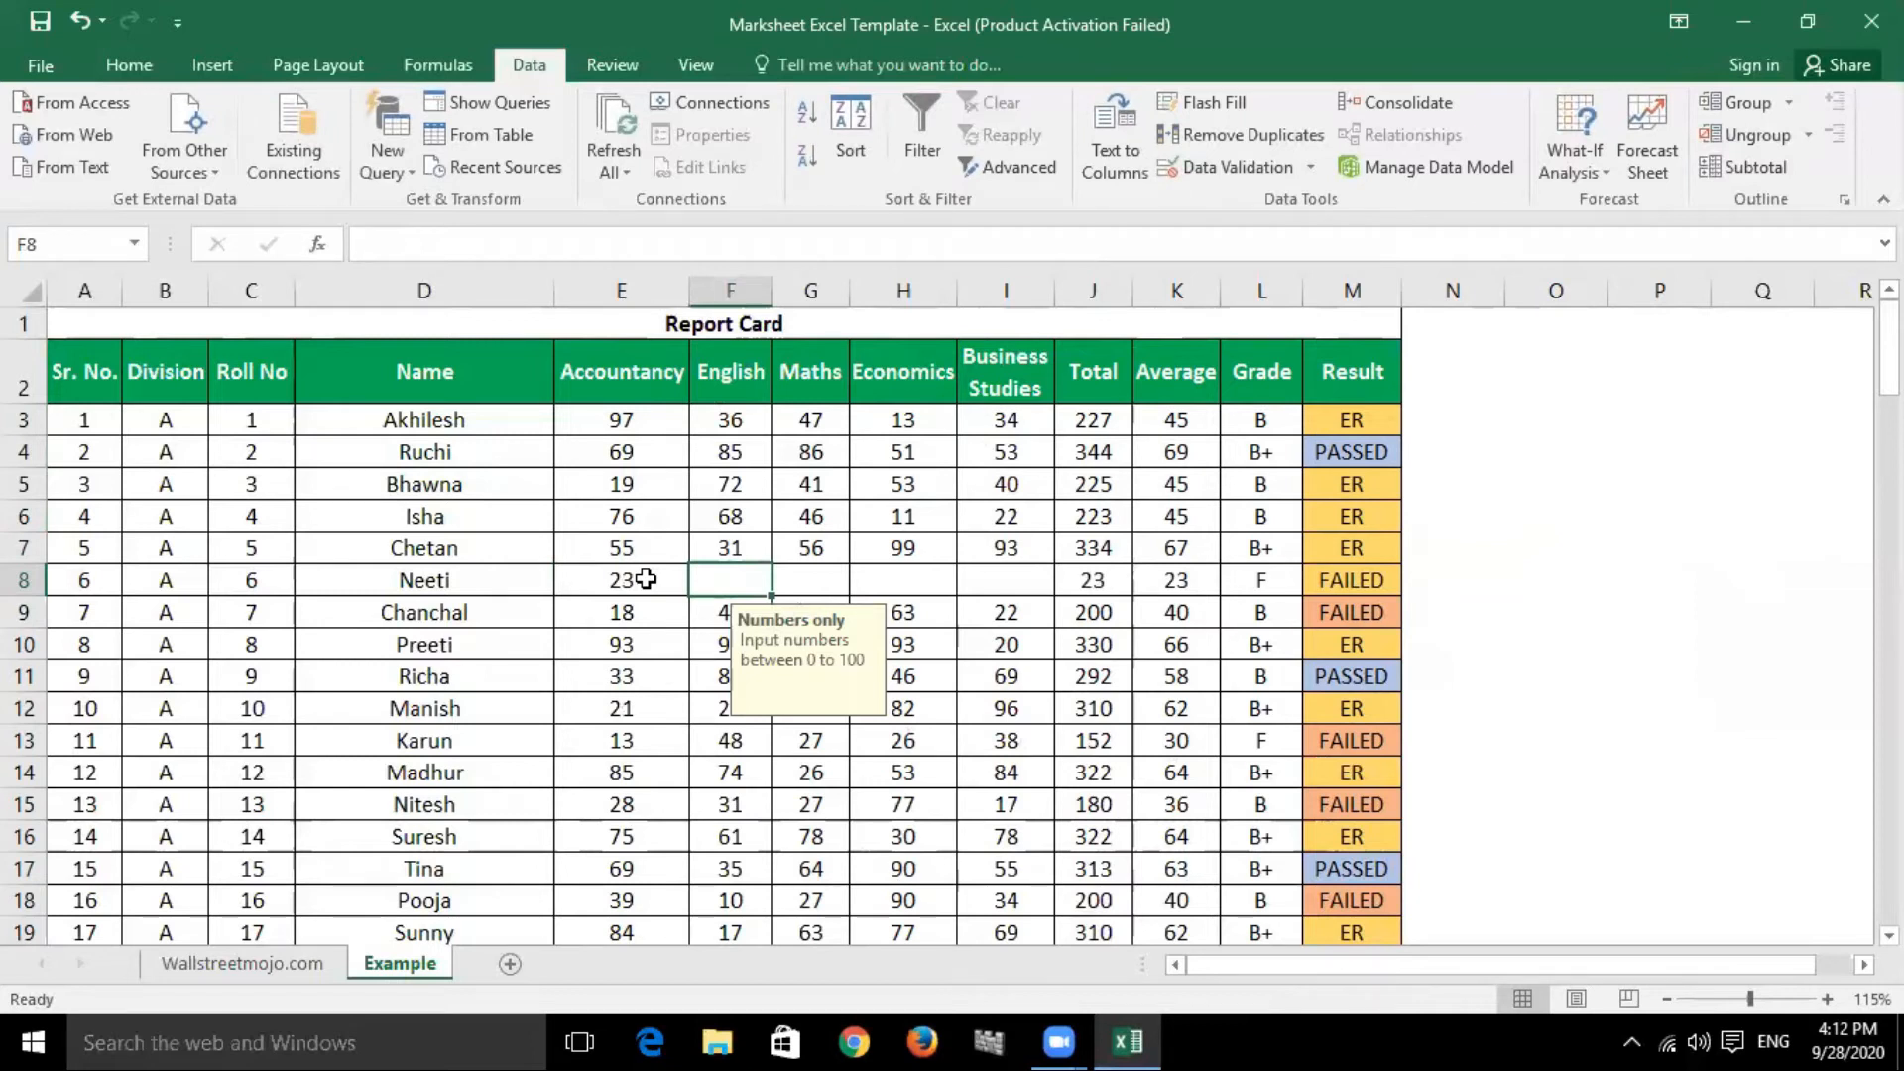
Try to enter 120 as the English mark in cell F8 and choose to retry the entry.
{"action": "type", "text": "120"}
{"action": "key", "text": "Tab"}
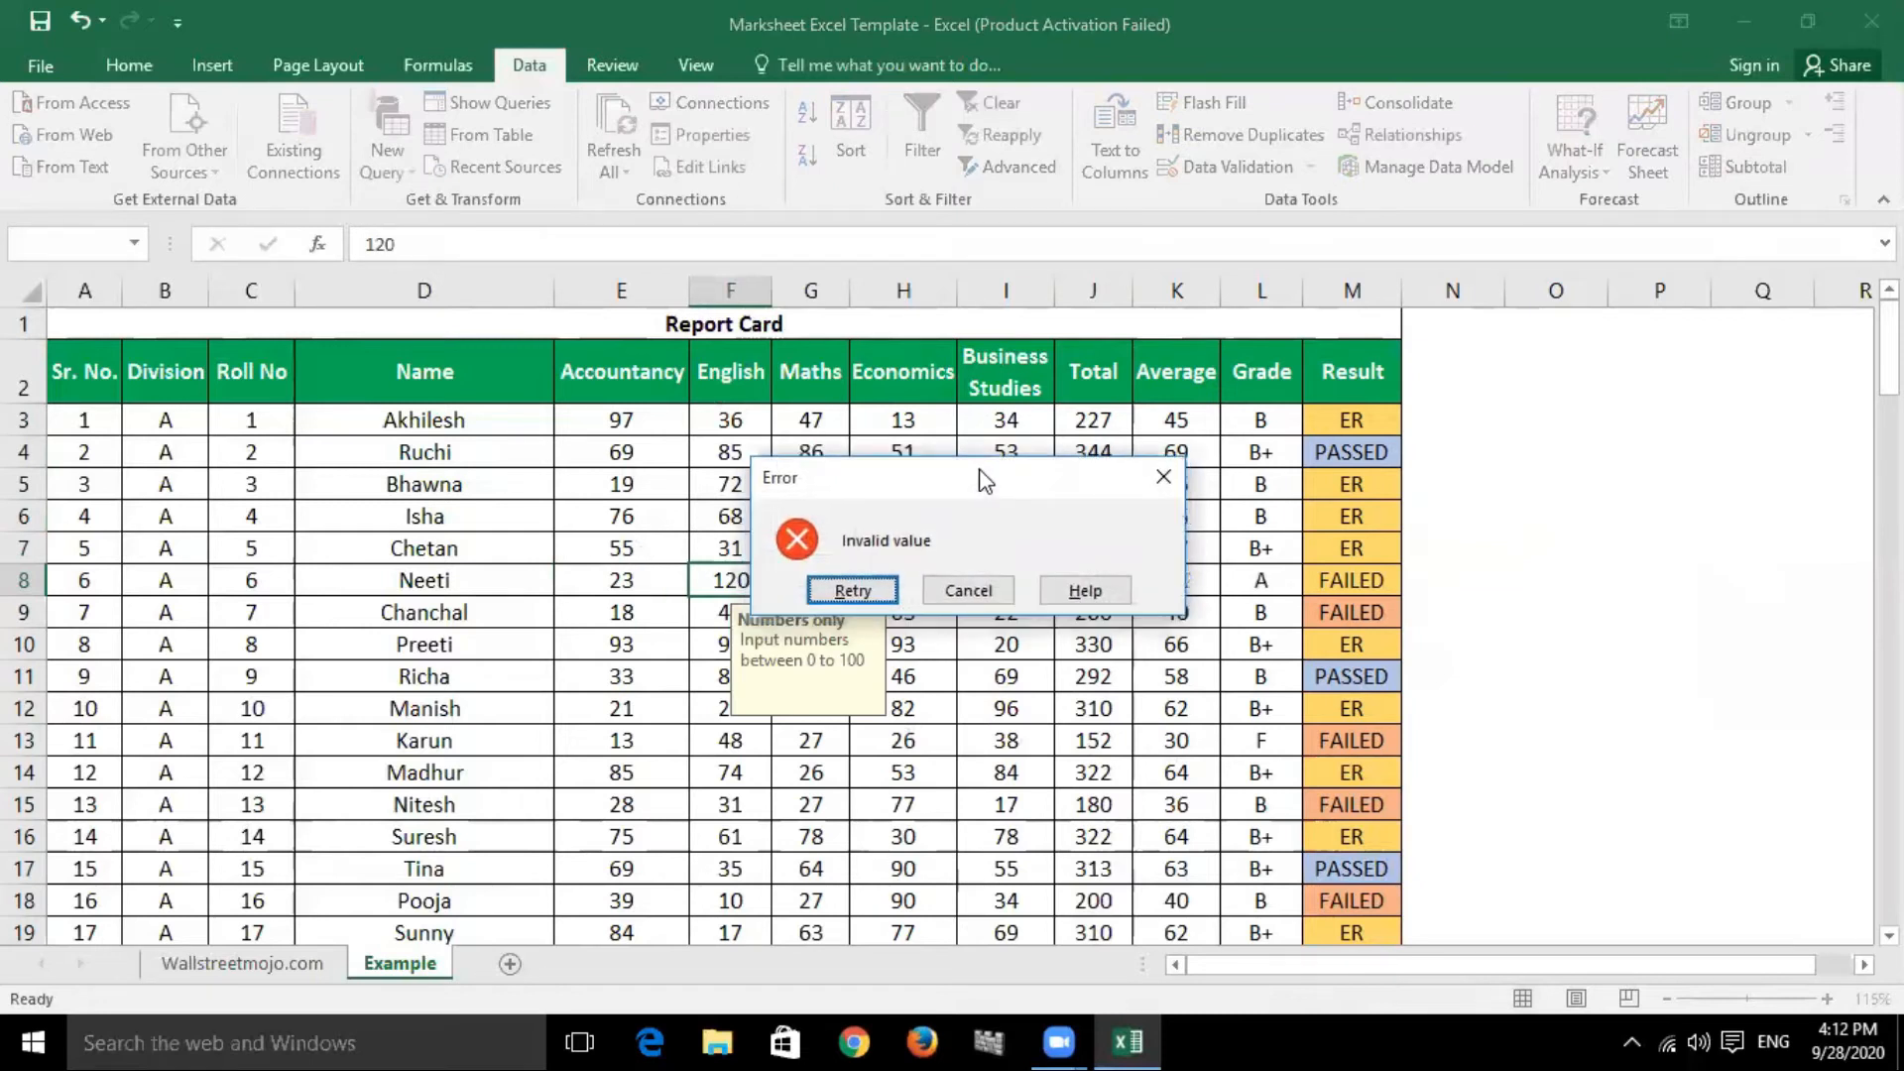
{"action": "left_click_drag", "start_coordinate": [966, 482], "coordinate": [1043, 362]}
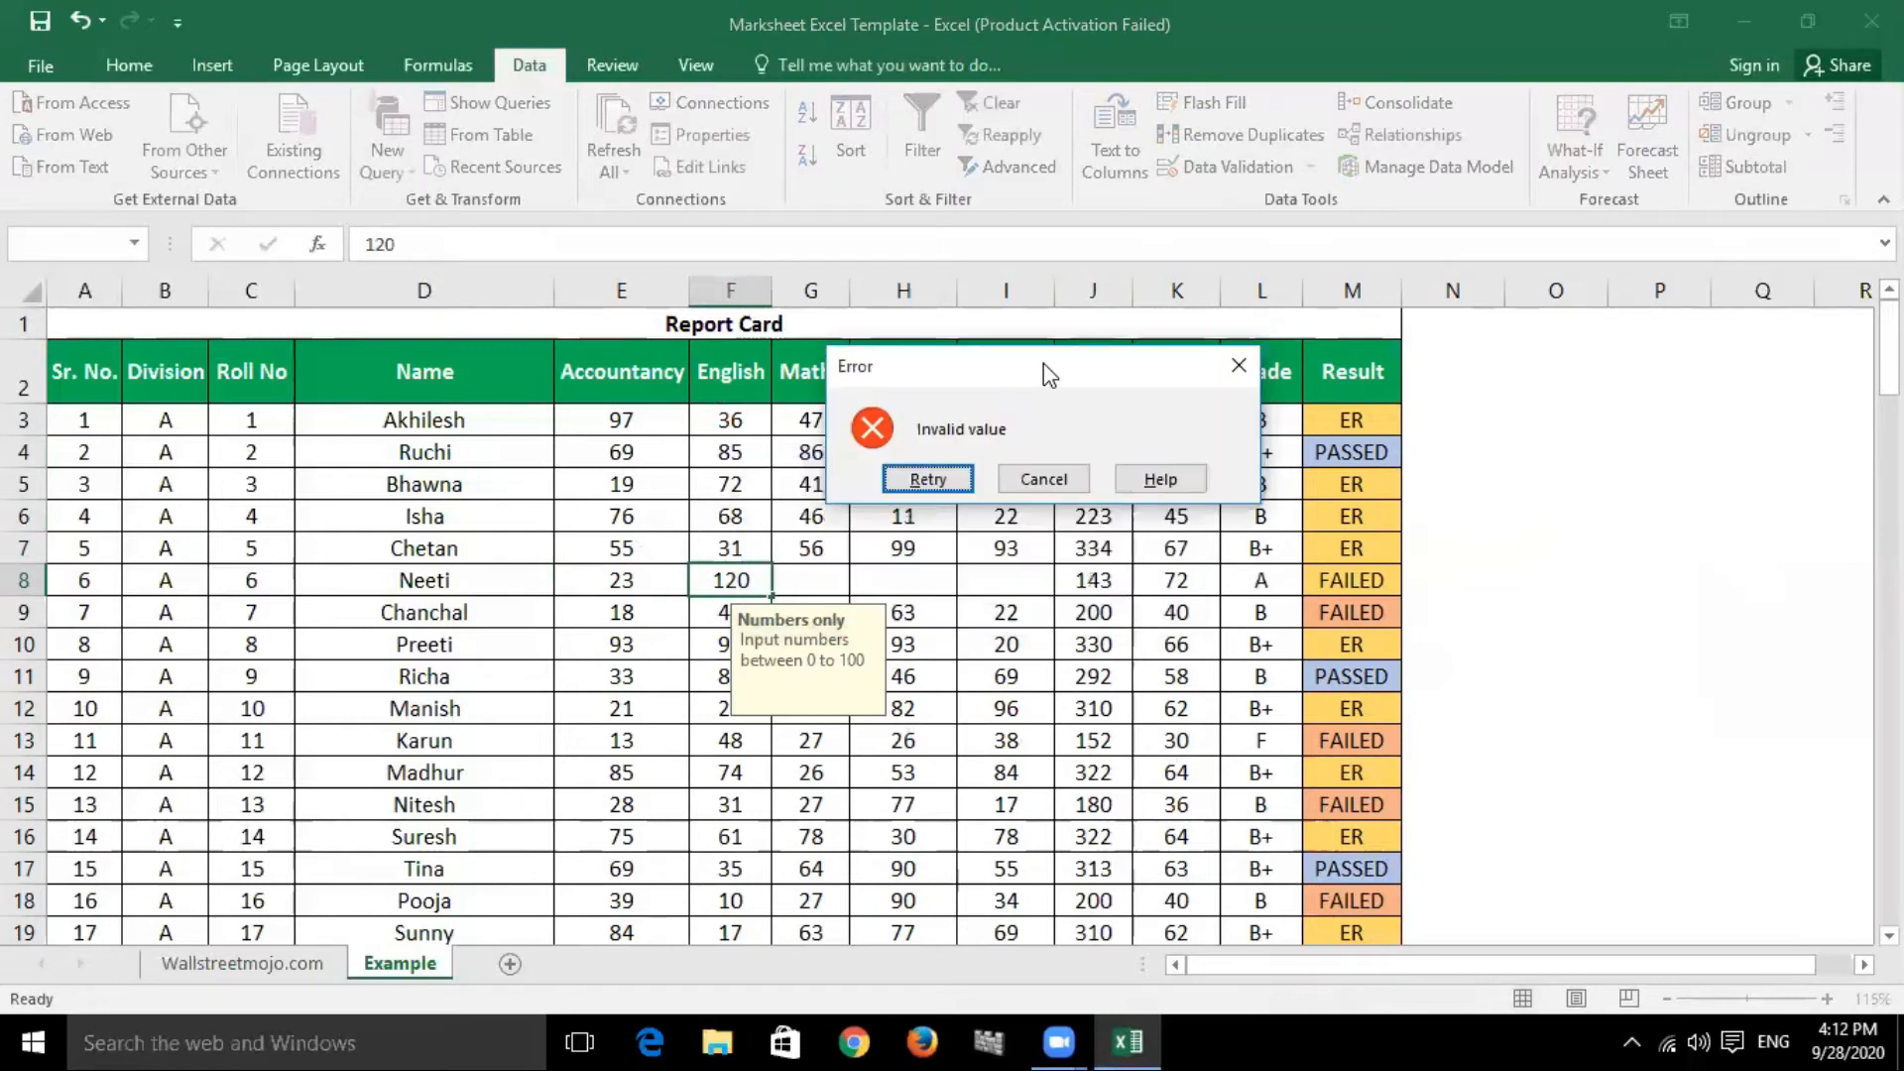
{"action": "left_click", "coordinate": [957, 480]}
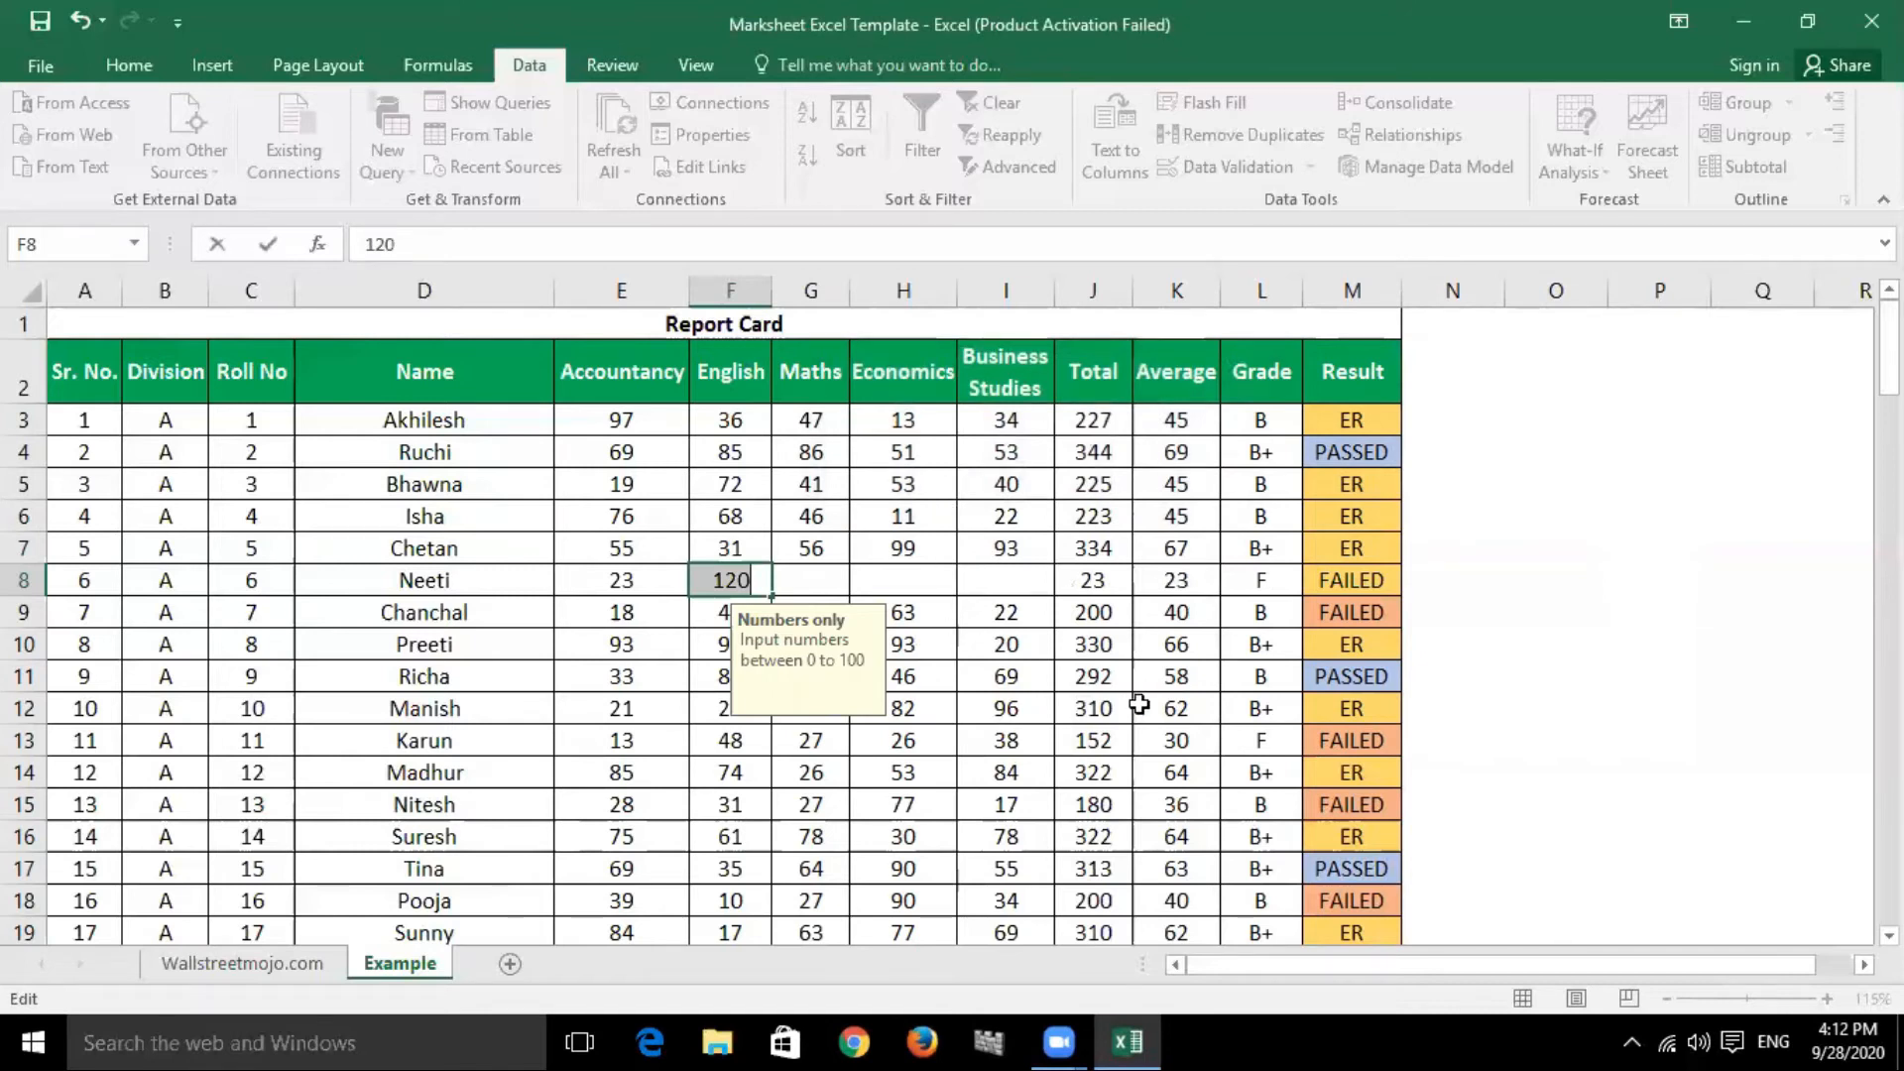
Enter 80 as the English mark in cell F8 and select the Maths cell G8 beside it.
{"action": "type", "text": "80"}
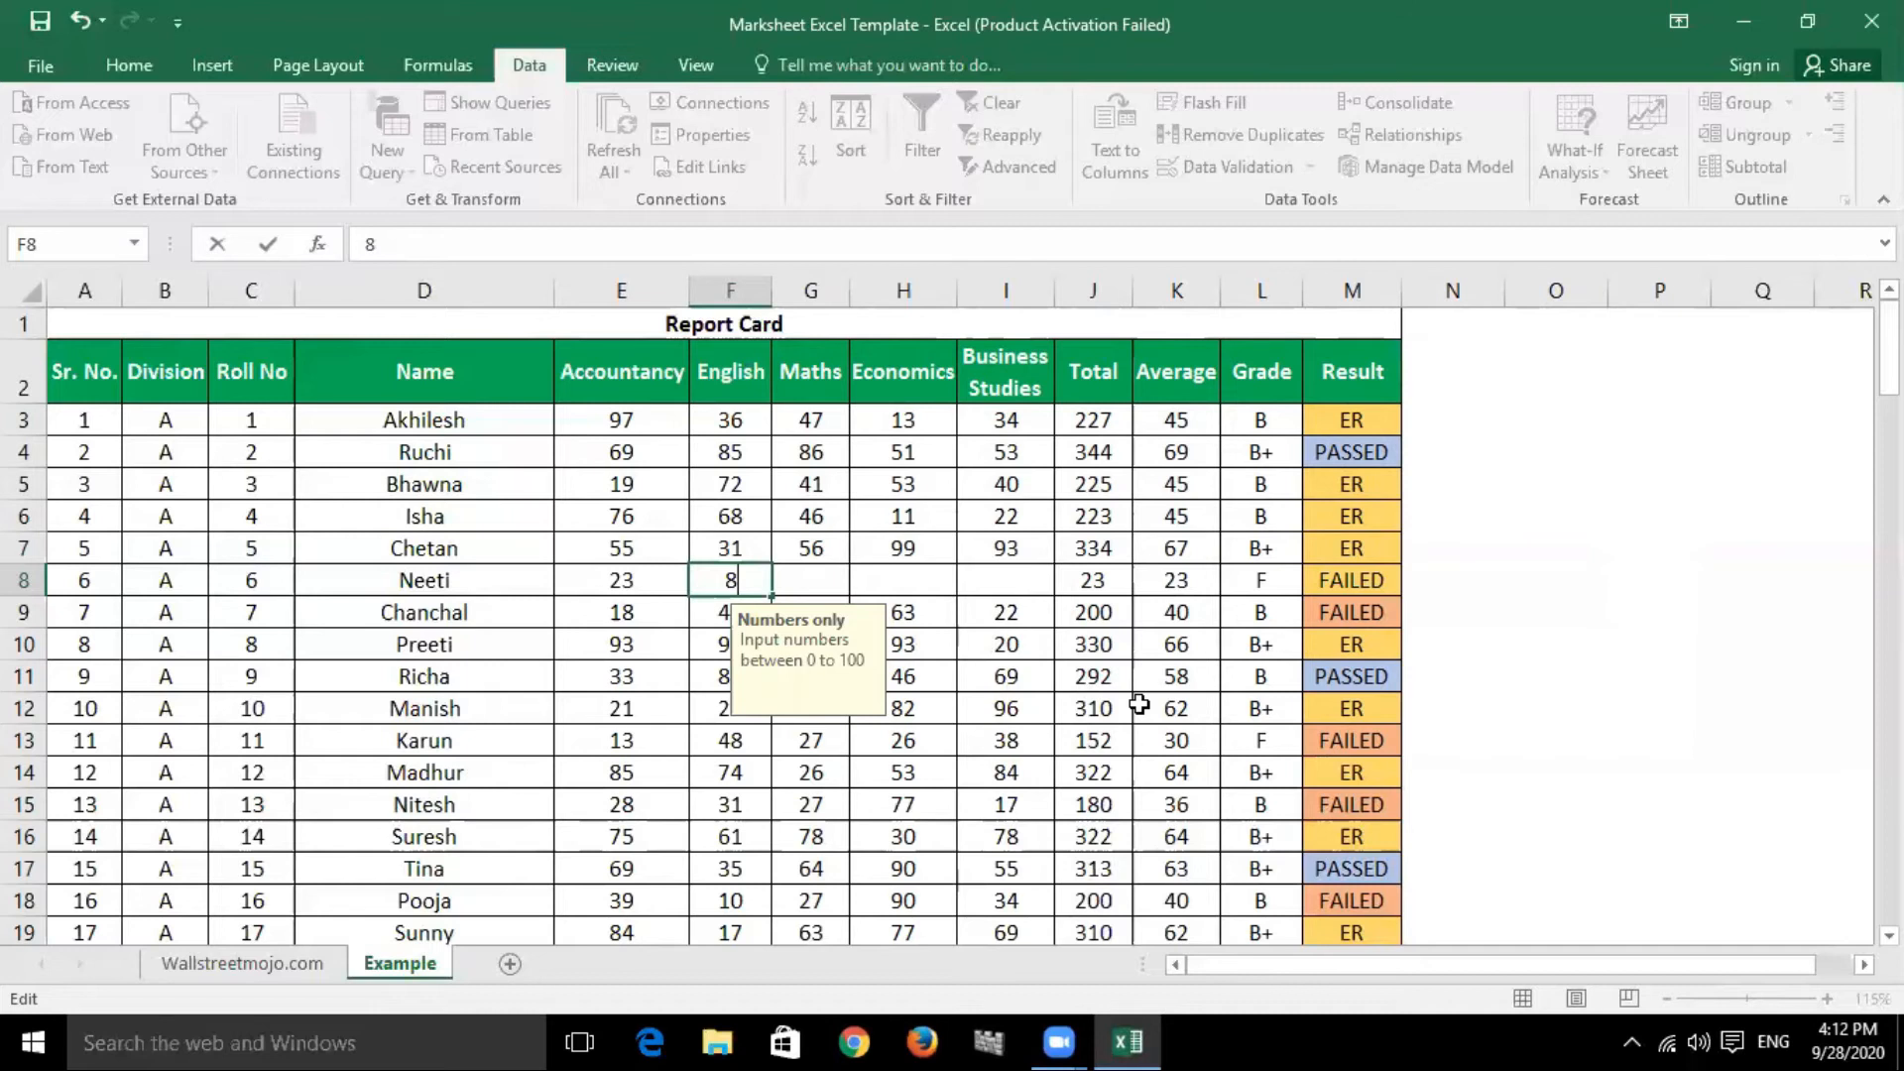
{"action": "key", "text": "Return"}
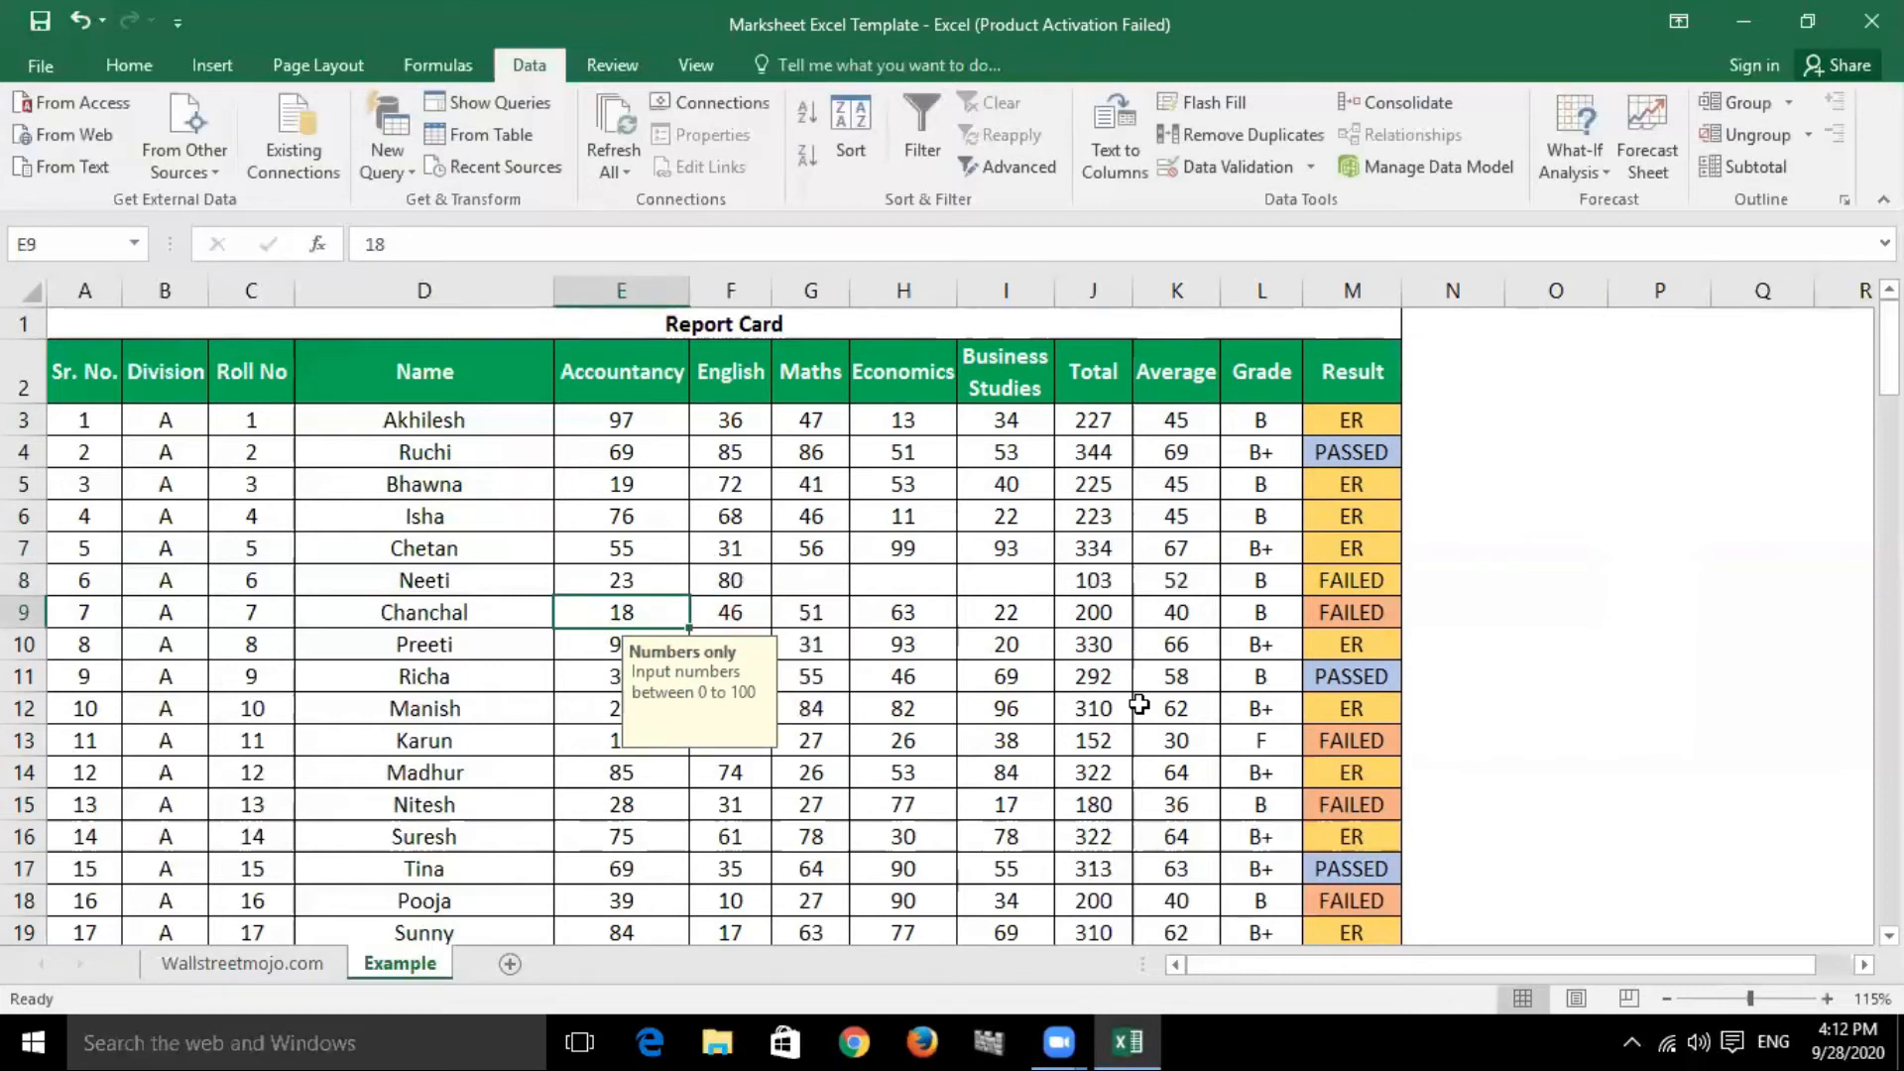
{"action": "key", "text": "Up"}
{"action": "key", "text": "Right"}
{"action": "key", "text": "Right"}
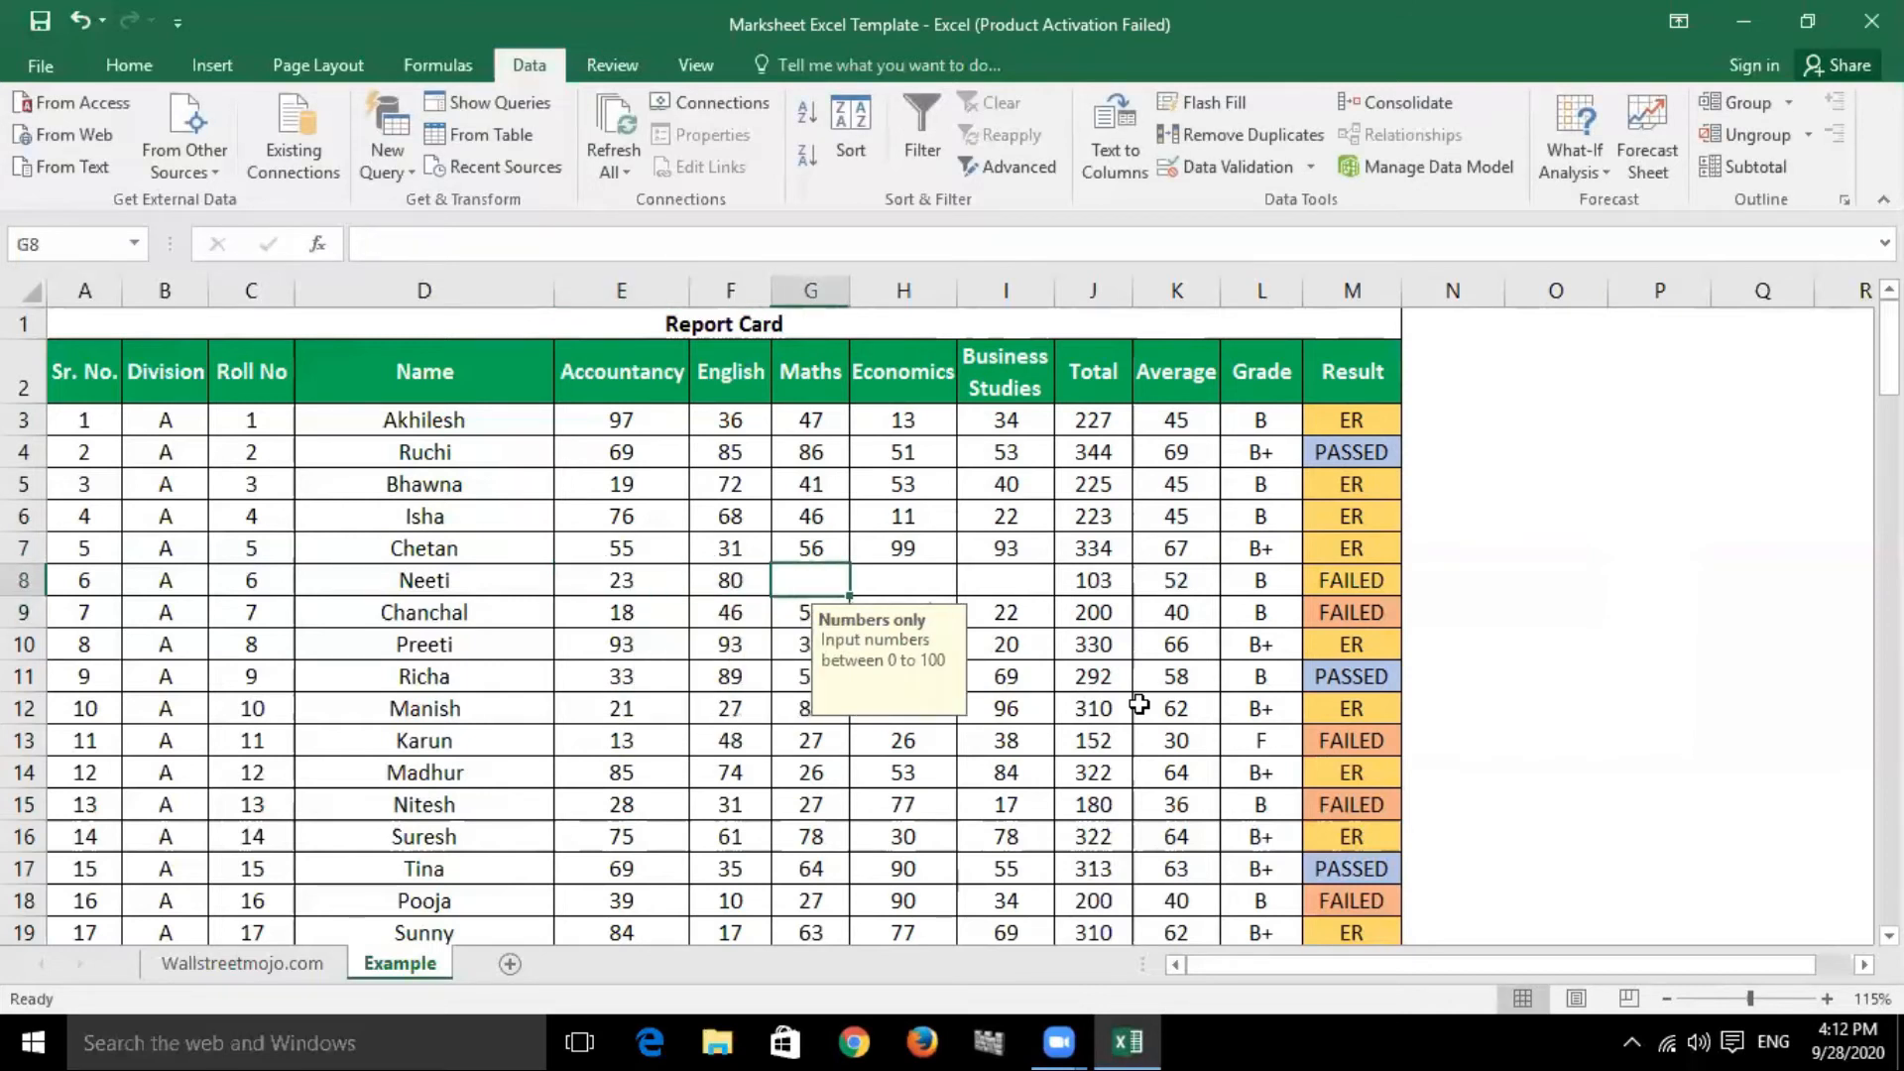
Check the input message on mark cells in different subjects and rows, including F5, E3 and H55, comparing with name cell D4.
{"action": "left_click", "coordinate": [649, 496]}
{"action": "left_click", "coordinate": [750, 479]}
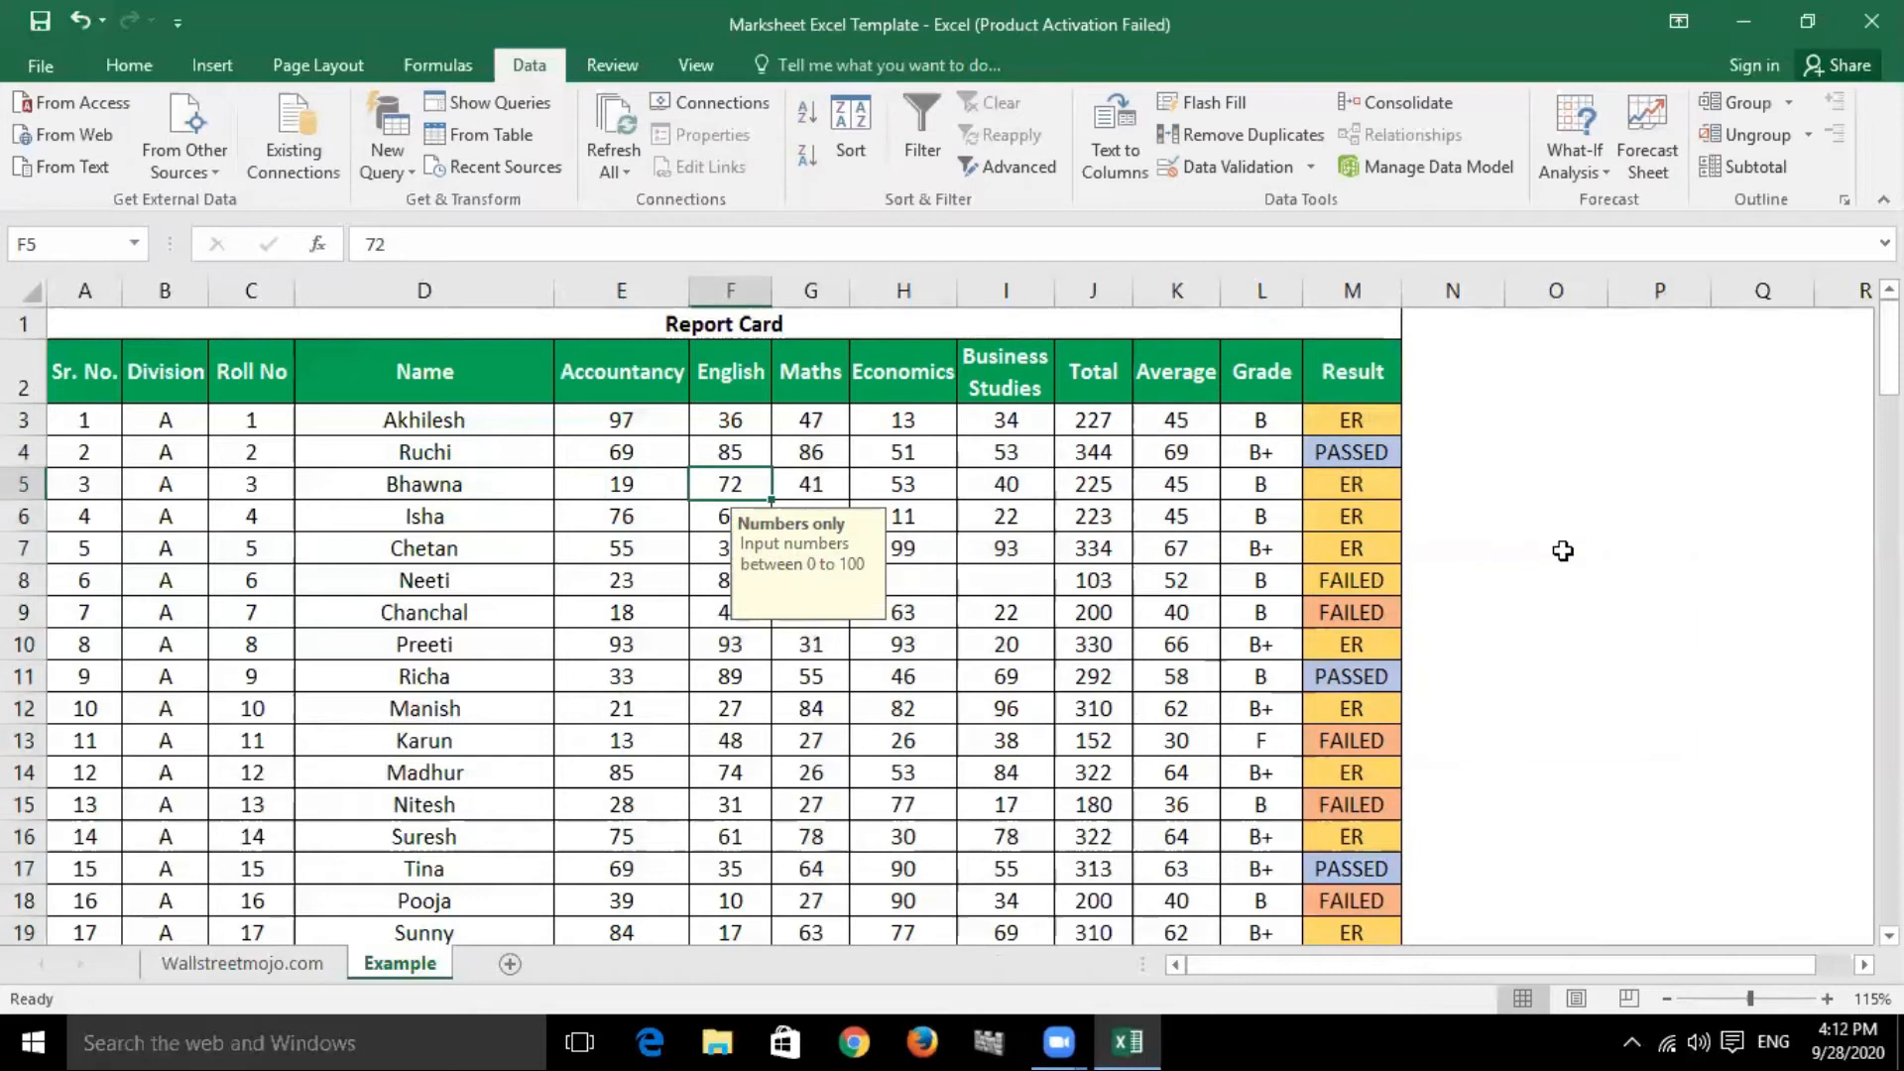
{"action": "left_click", "coordinate": [431, 452]}
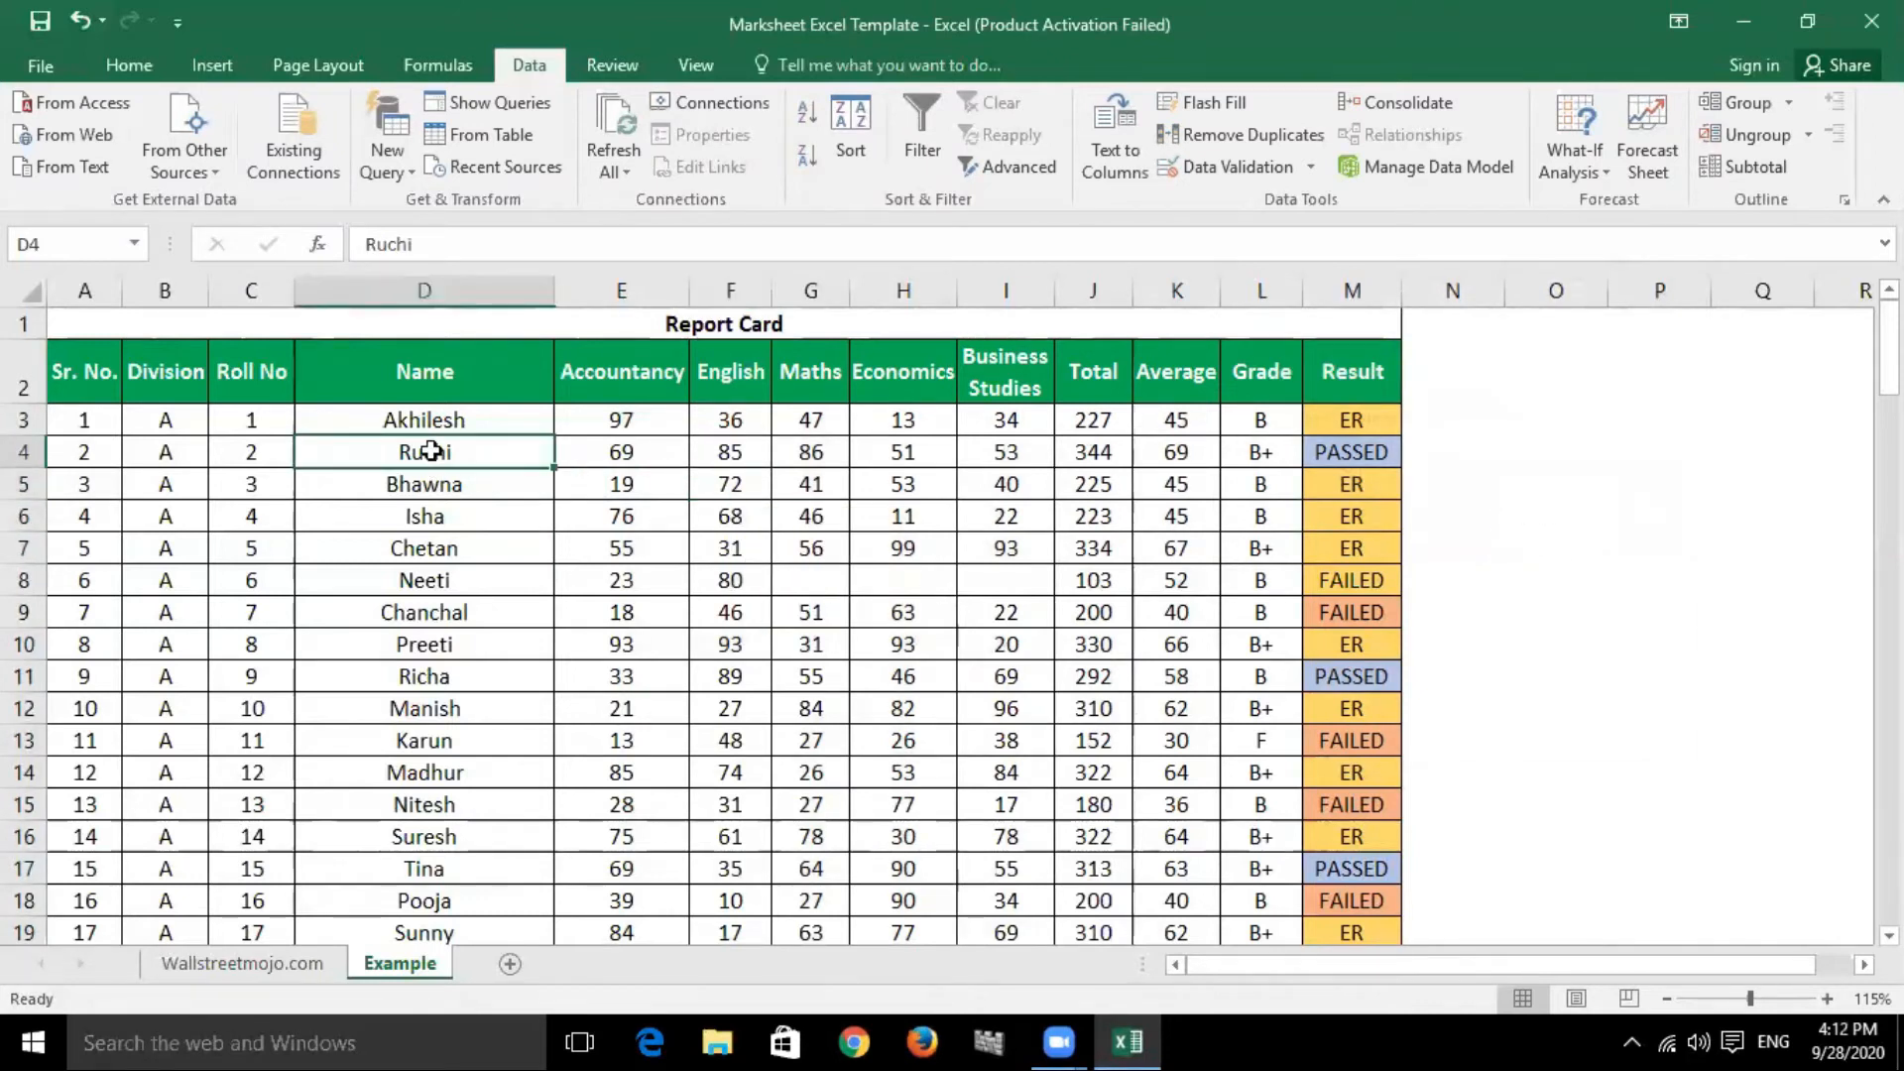
{"action": "left_click", "coordinate": [607, 422]}
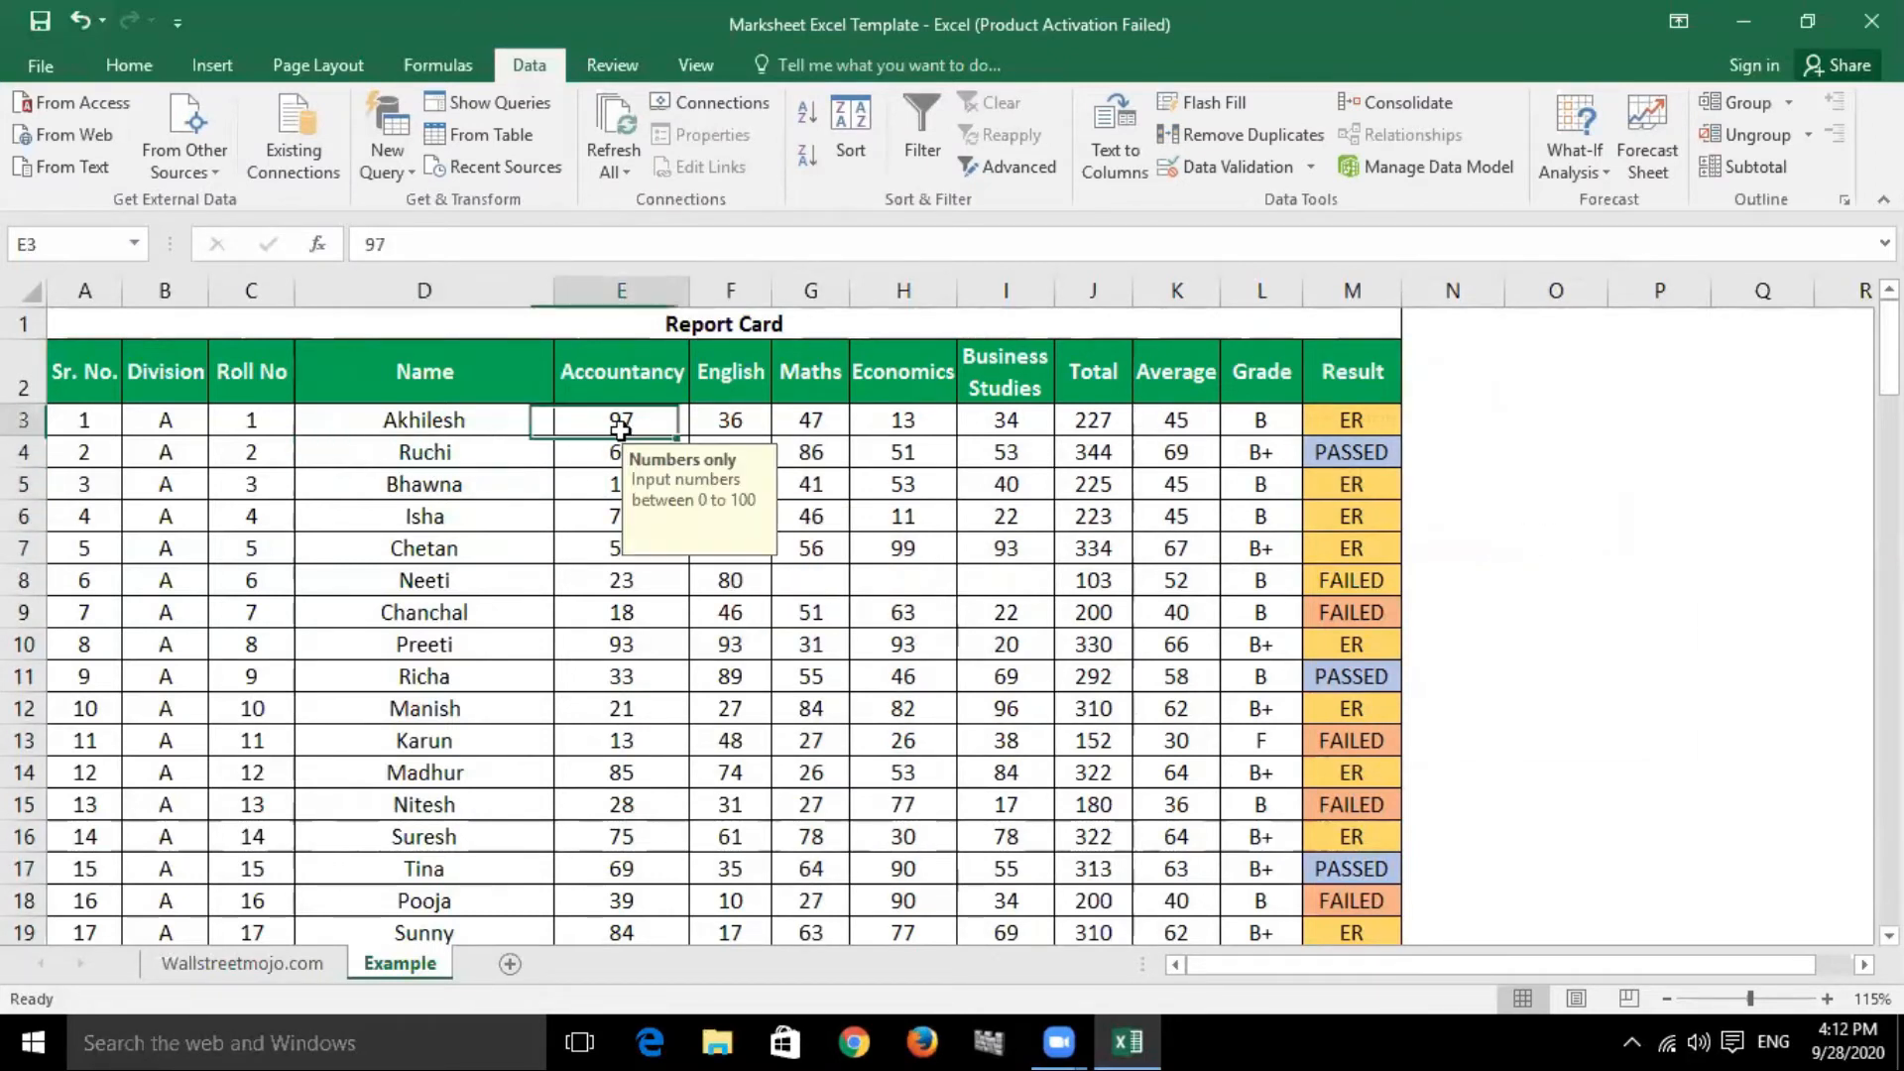
{"action": "left_click", "coordinate": [904, 420]}
{"action": "scroll", "coordinate": [887, 589], "scroll_direction": "down", "scroll_amount": 14}
{"action": "left_click", "coordinate": [869, 607]}
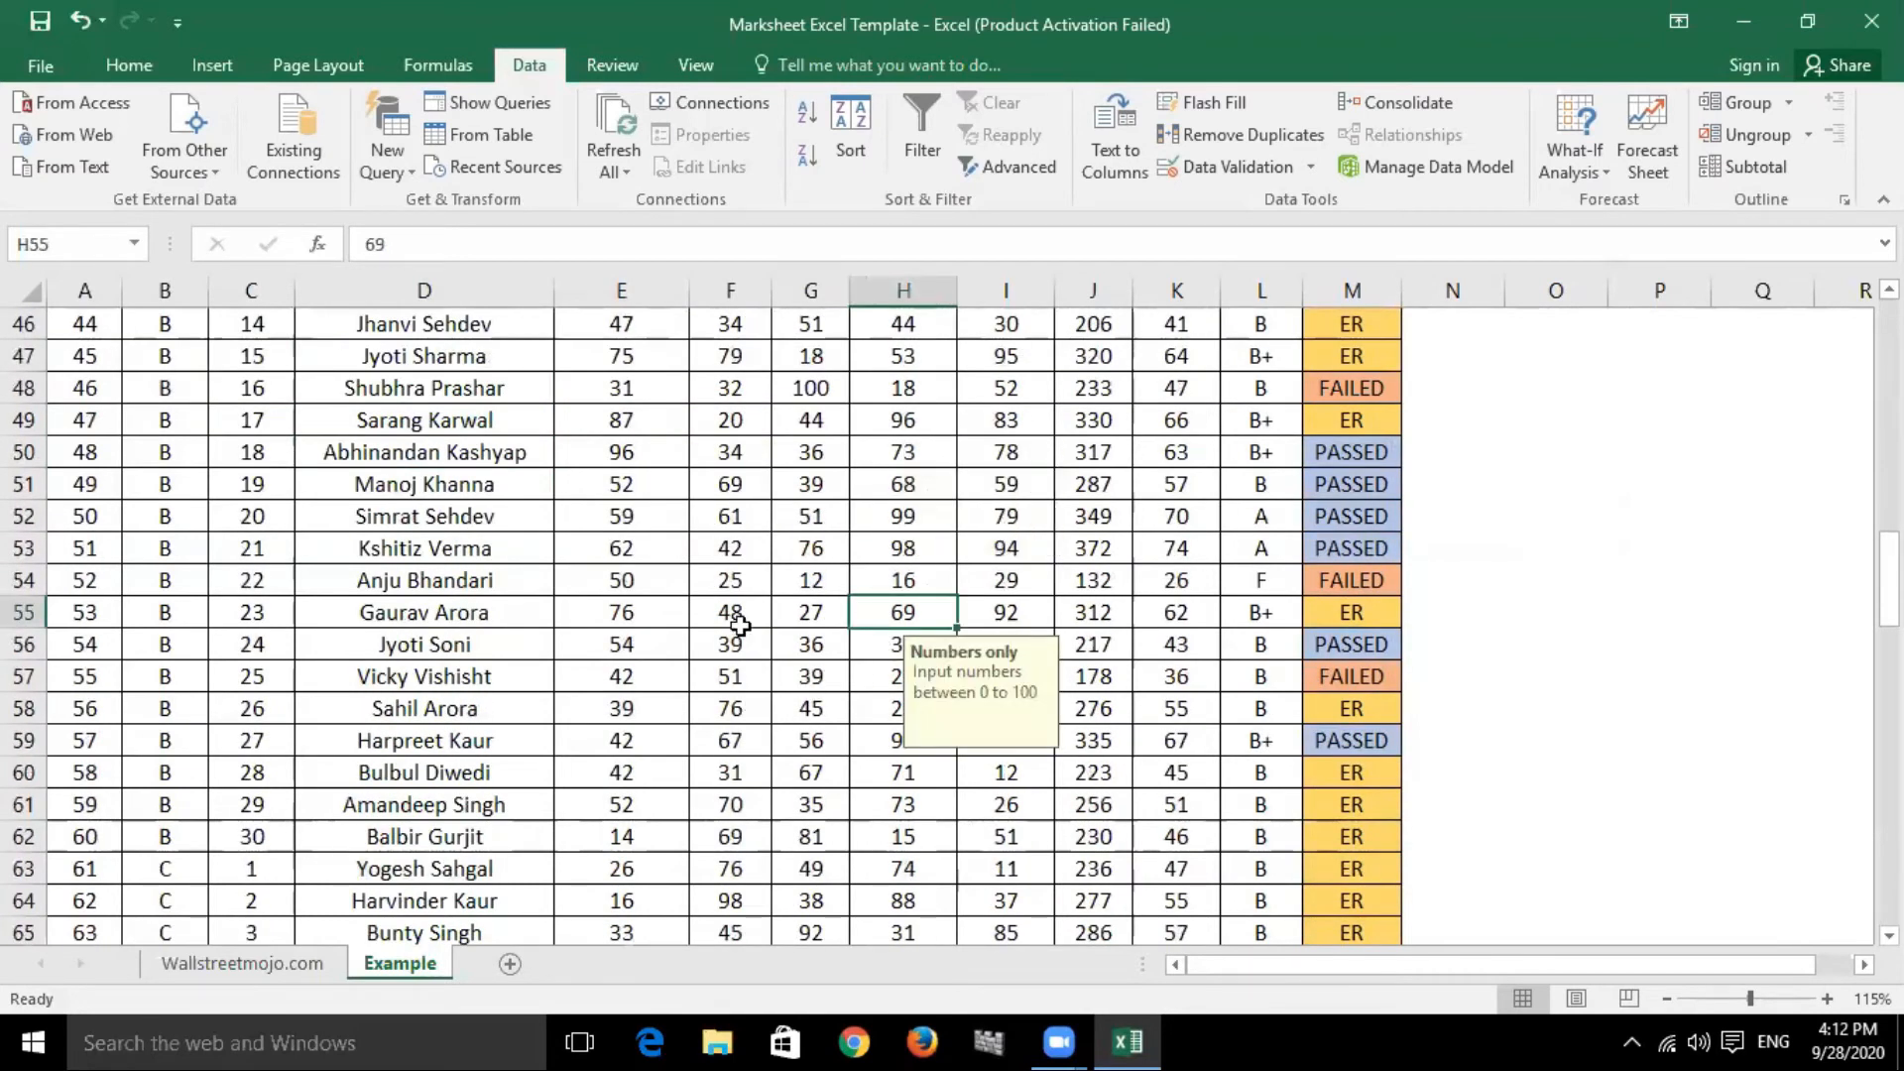
Check the input message on the marks in cells F54, H53 and H51.
{"action": "left_click", "coordinate": [752, 582]}
{"action": "left_click", "coordinate": [872, 558]}
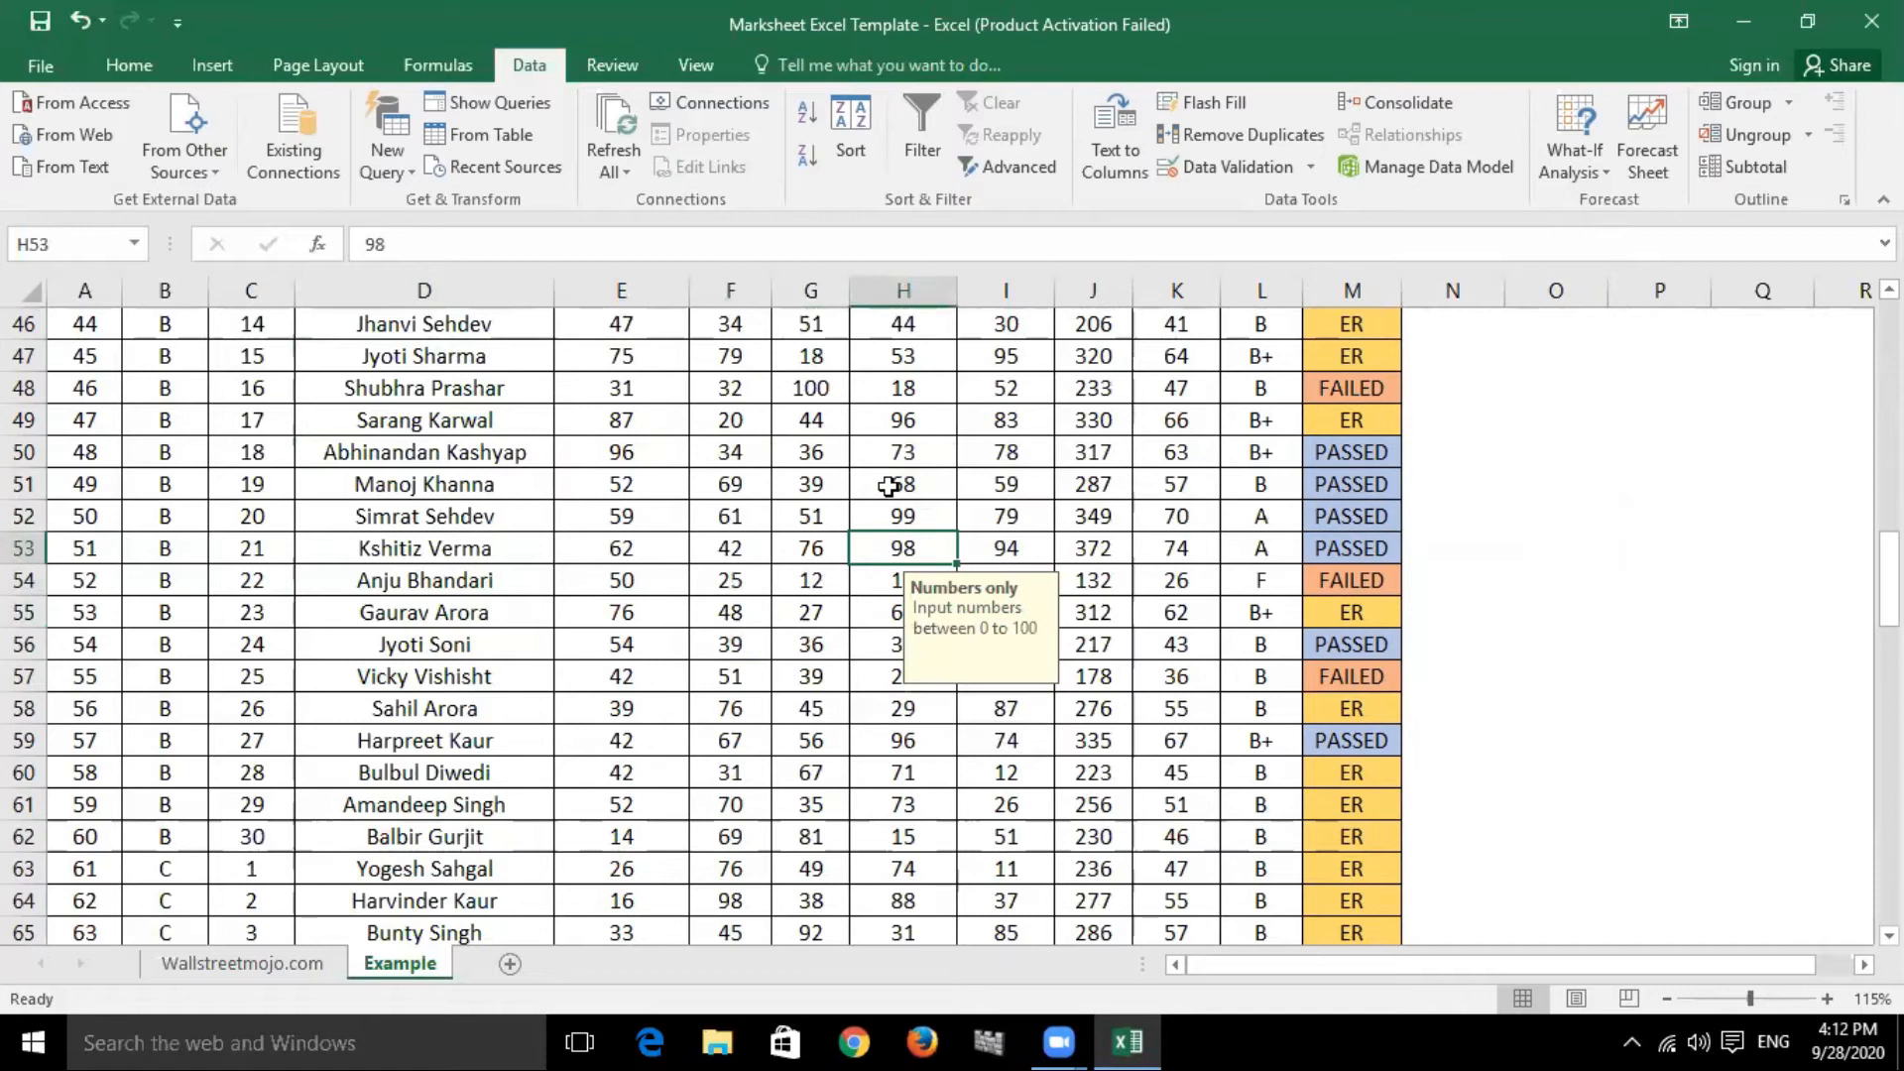
{"action": "left_click", "coordinate": [888, 486]}
Try to enter -2 as the Maths mark in cell G8 and choose to retry the entry.
{"action": "scroll", "coordinate": [882, 645], "scroll_direction": "up", "scroll_amount": 6}
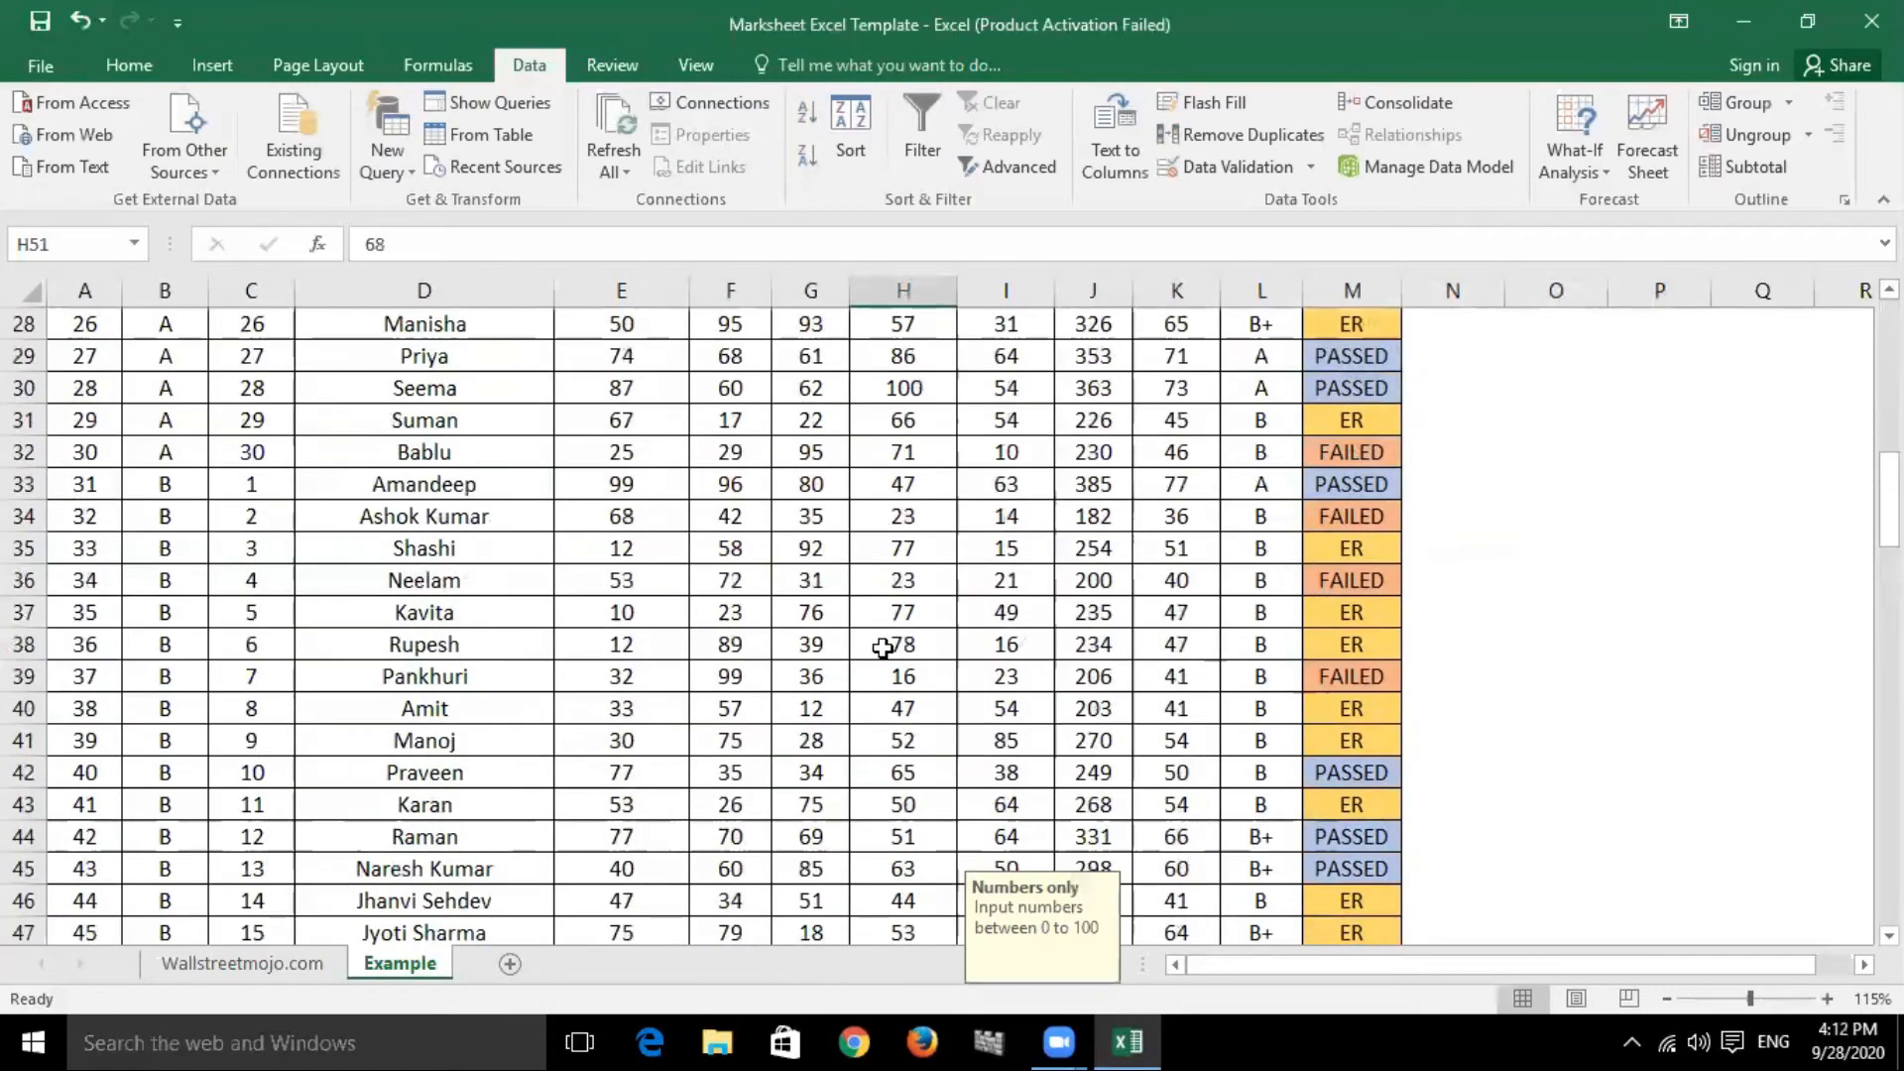
{"action": "scroll", "coordinate": [883, 647], "scroll_direction": "up", "scroll_amount": 9}
{"action": "left_click", "coordinate": [811, 580]}
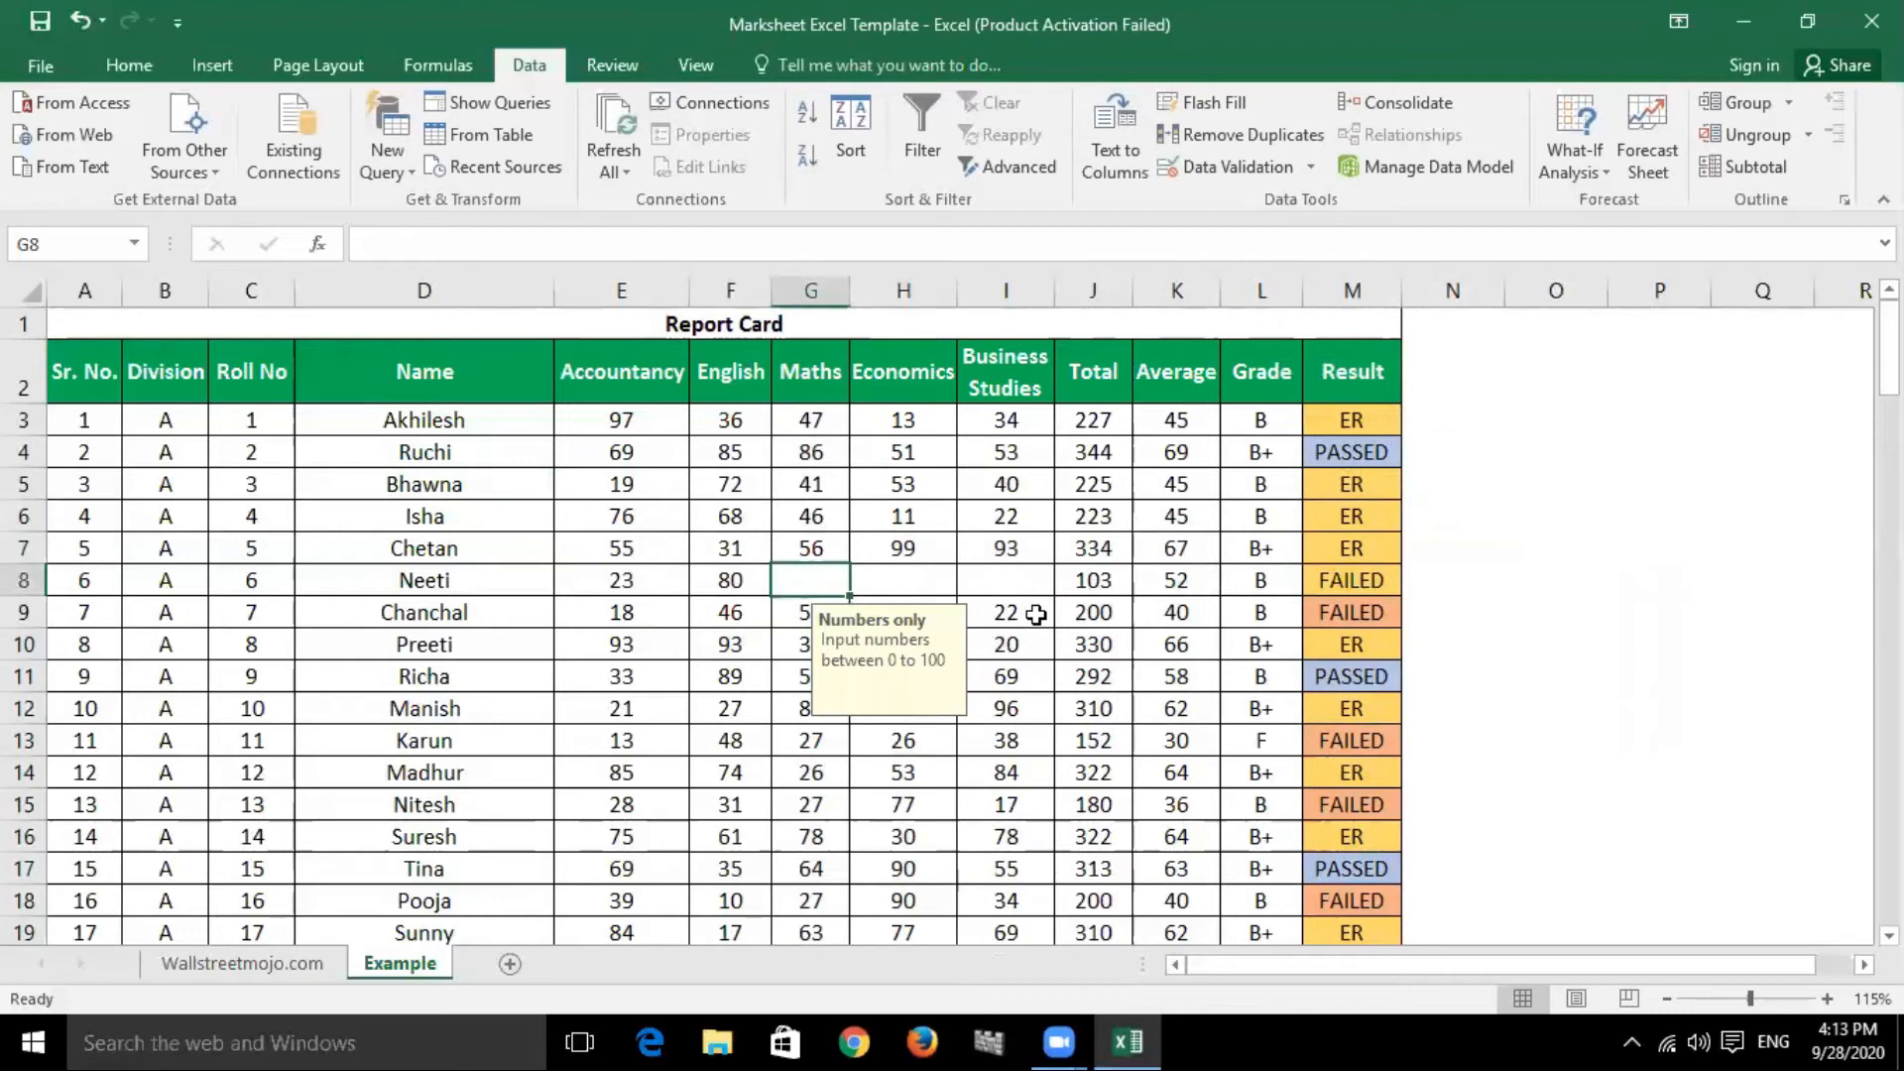
{"action": "type", "text": "-2"}
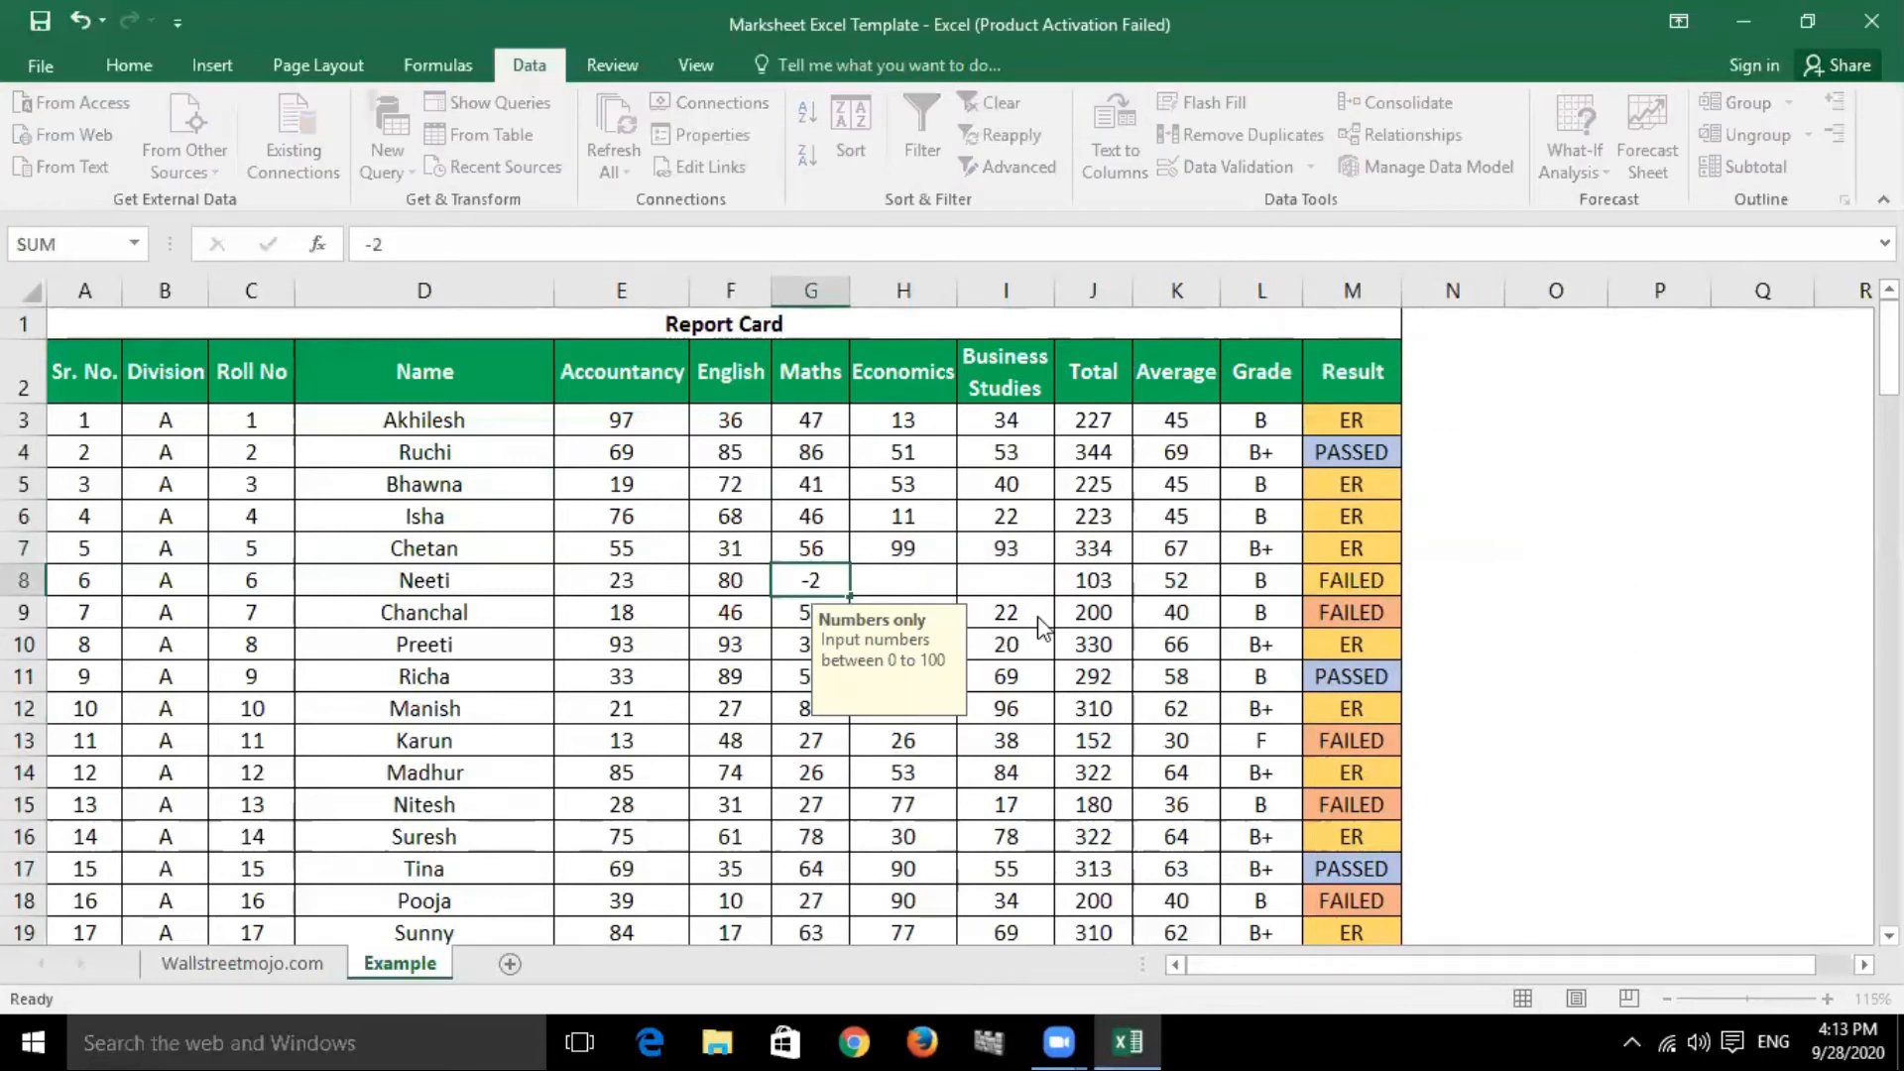
{"action": "key", "text": "Return"}
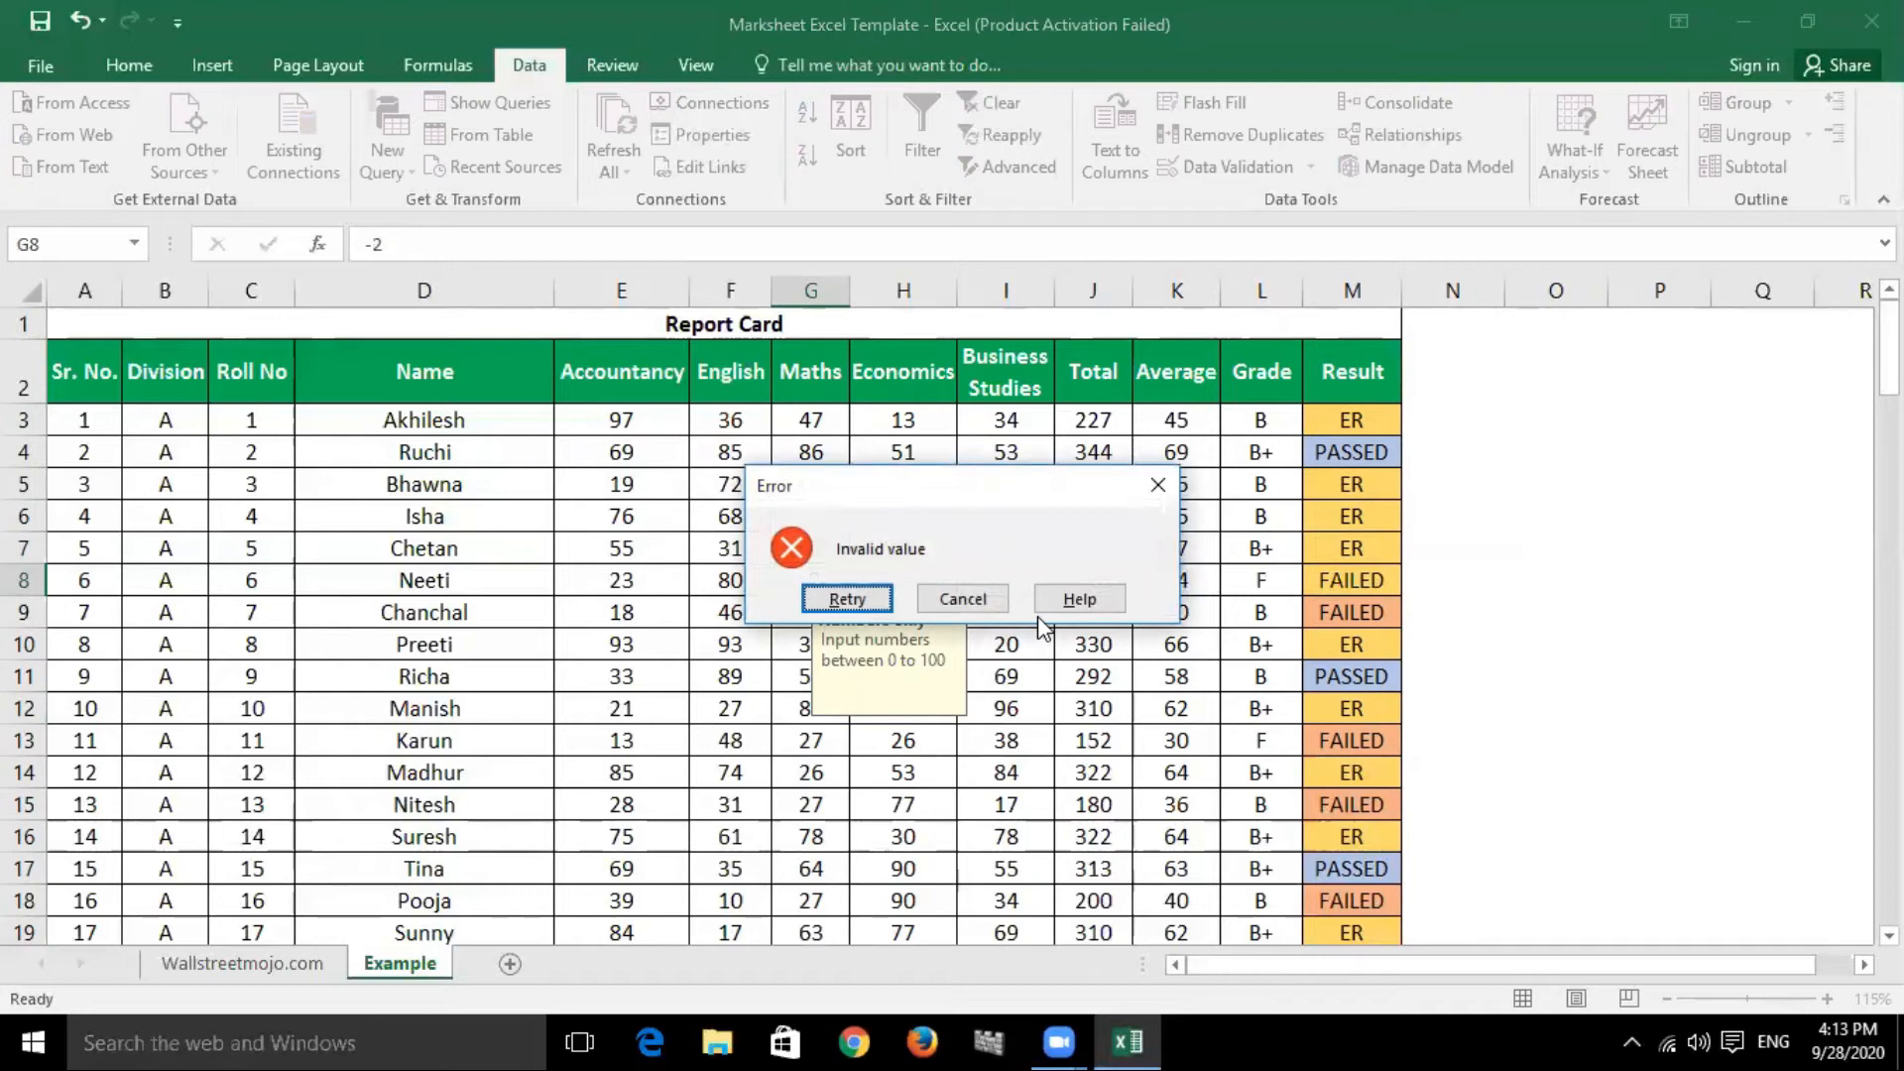
{"action": "left_click", "coordinate": [847, 598]}
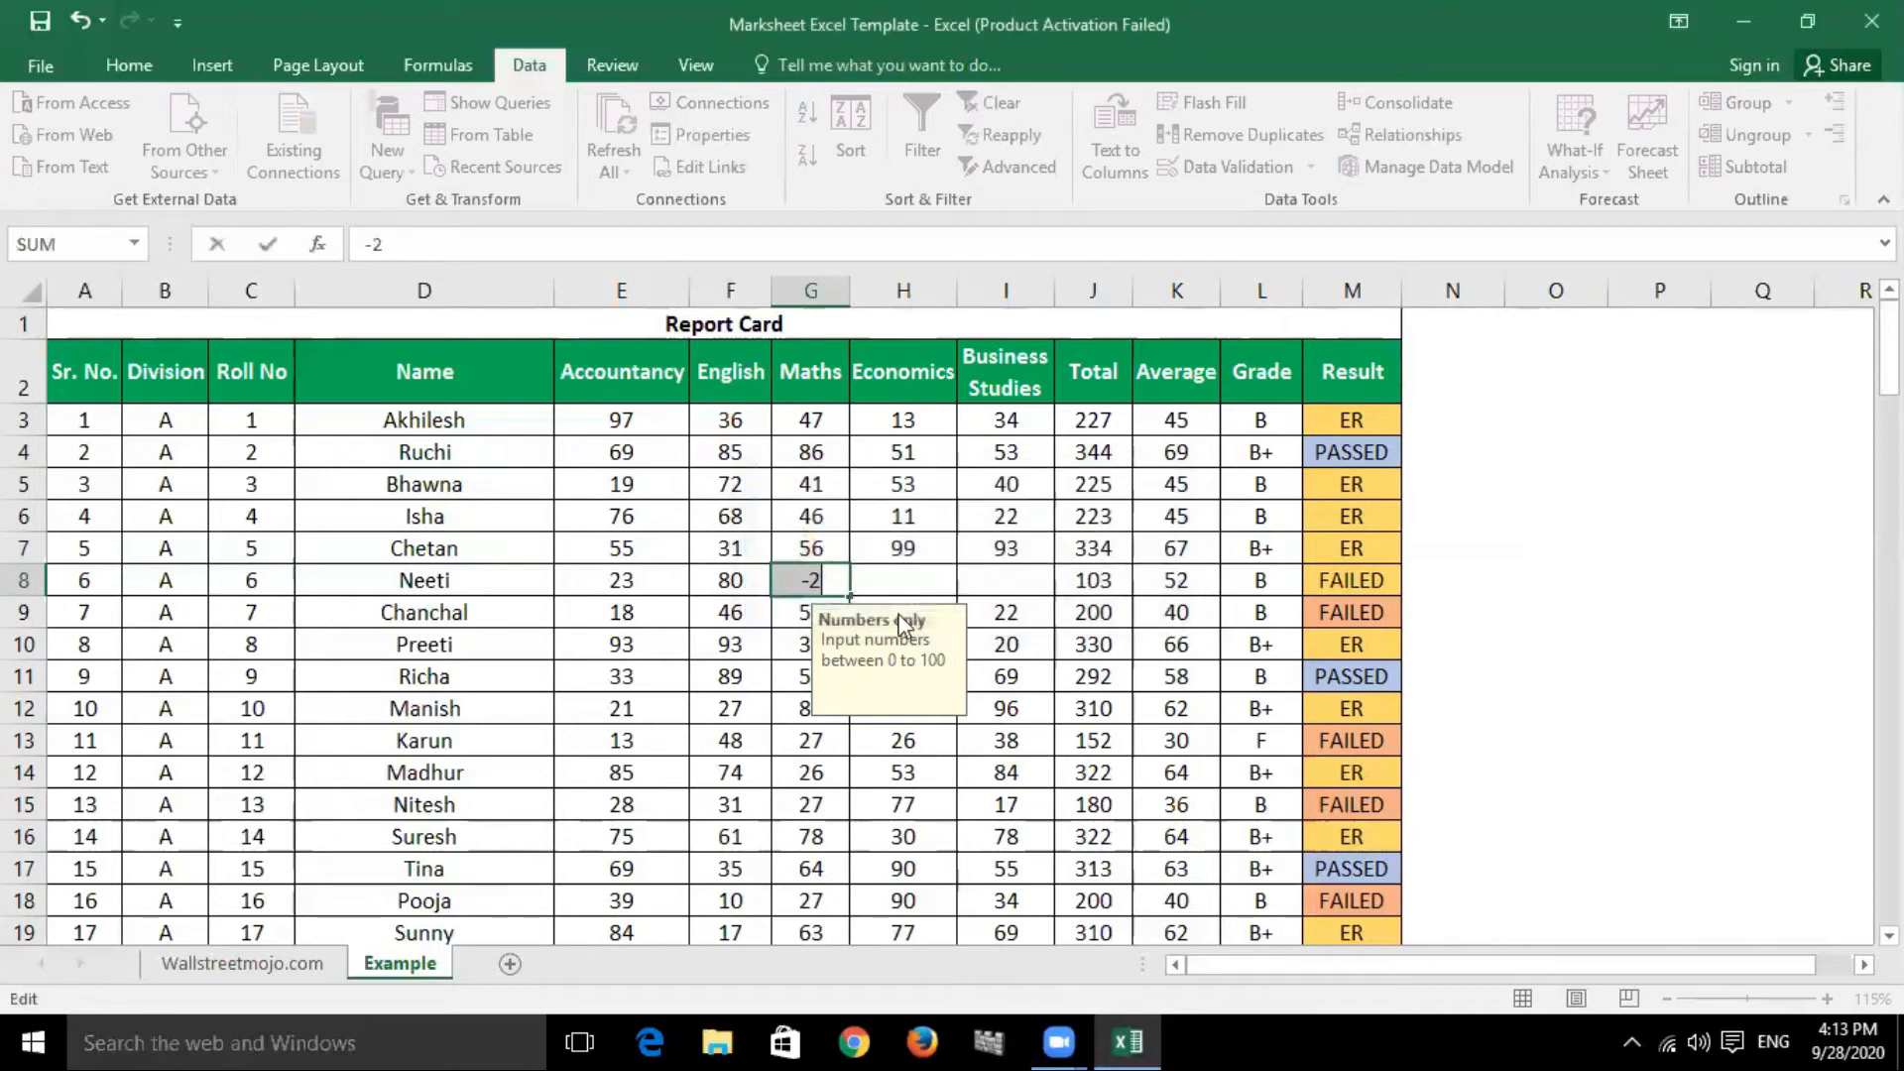
Enter 20 as the Maths mark in cell G8 and 65 as the Economics mark in cell H8.
{"action": "type", "text": "20"}
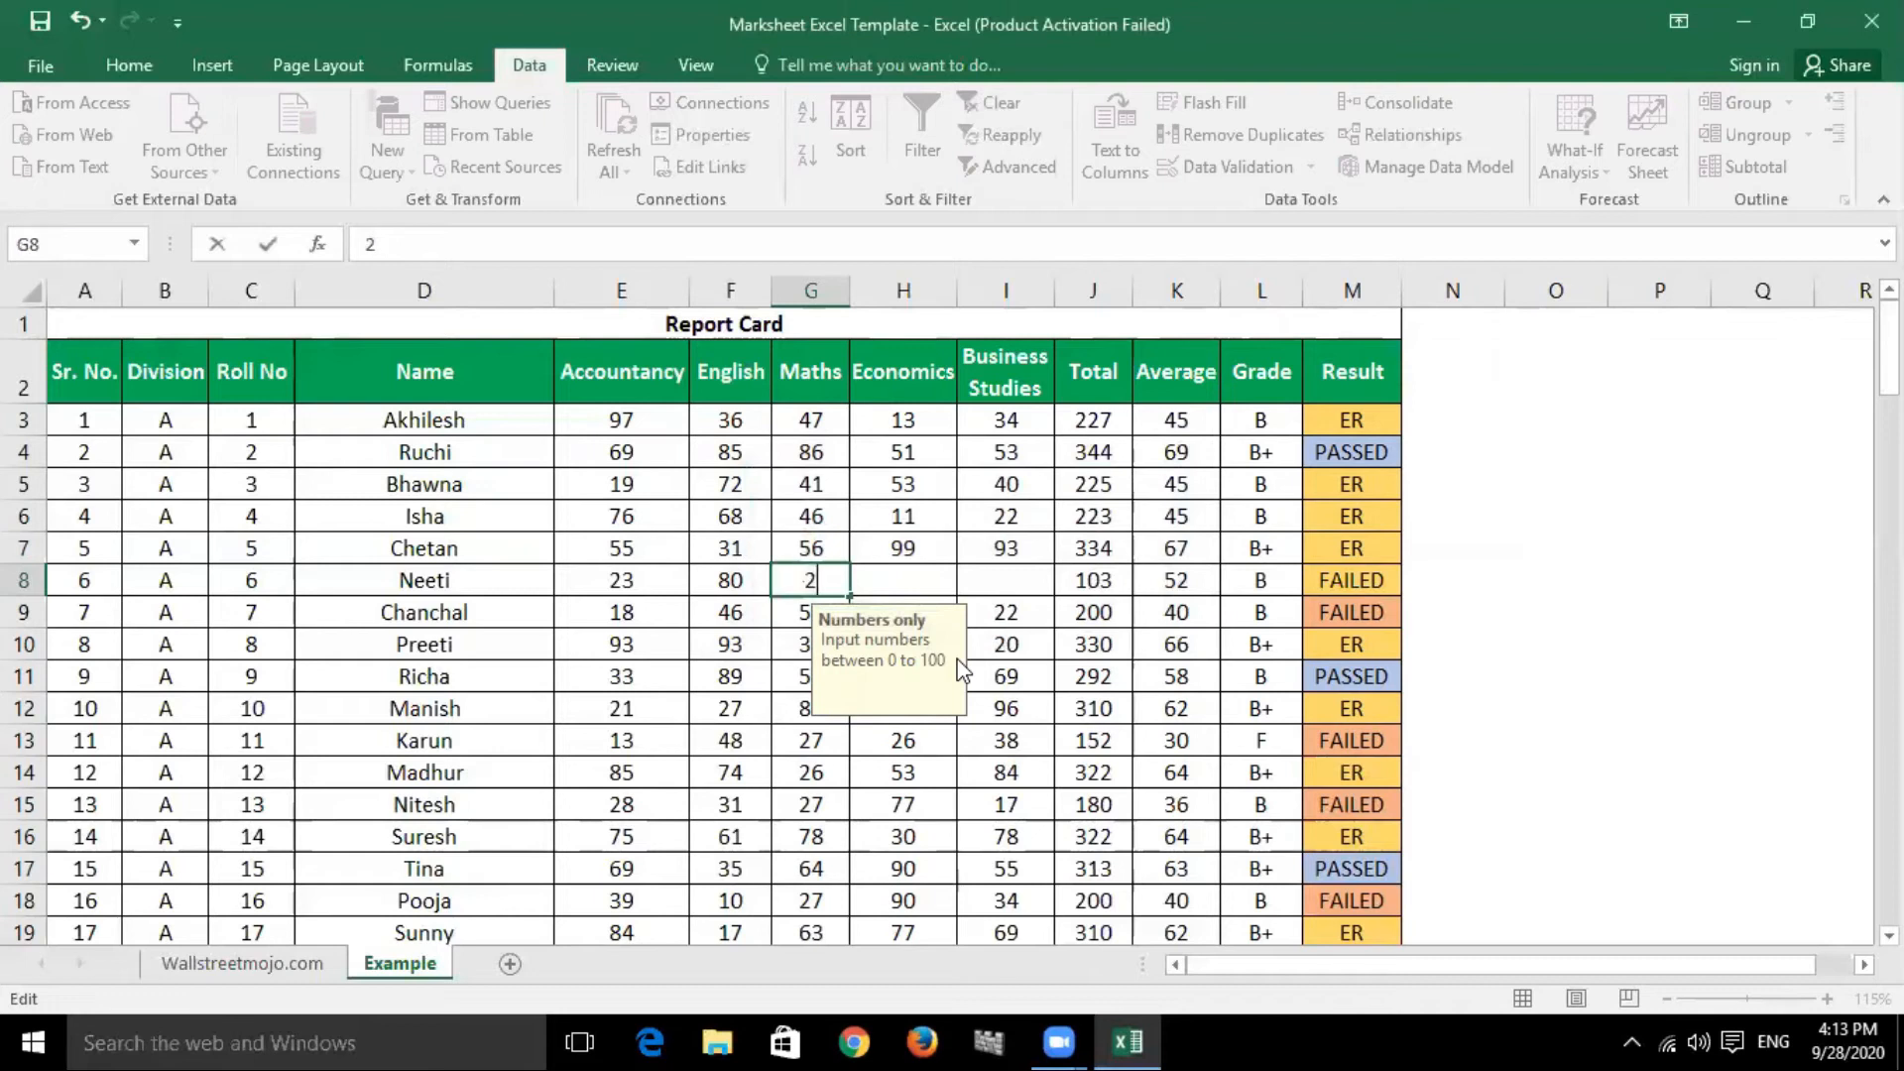
{"action": "key", "text": "Tab"}
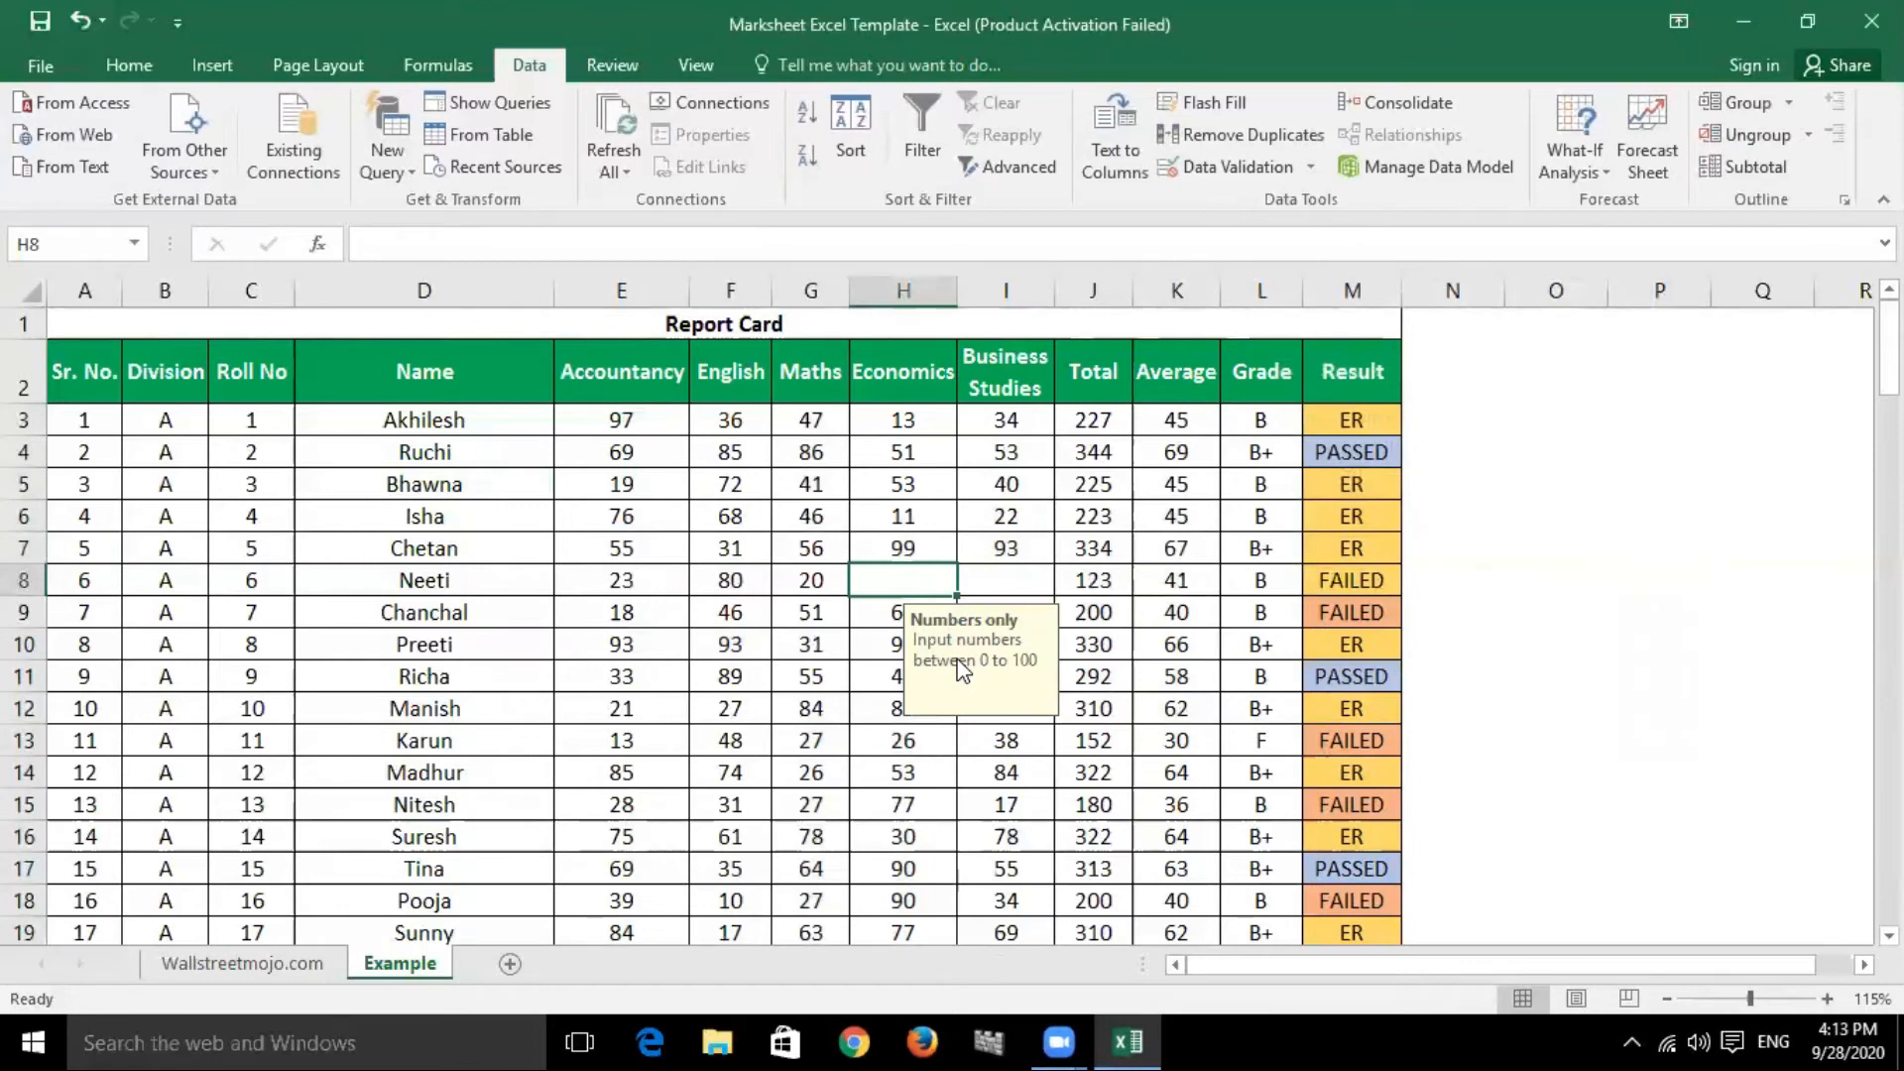
{"action": "type", "text": "65"}
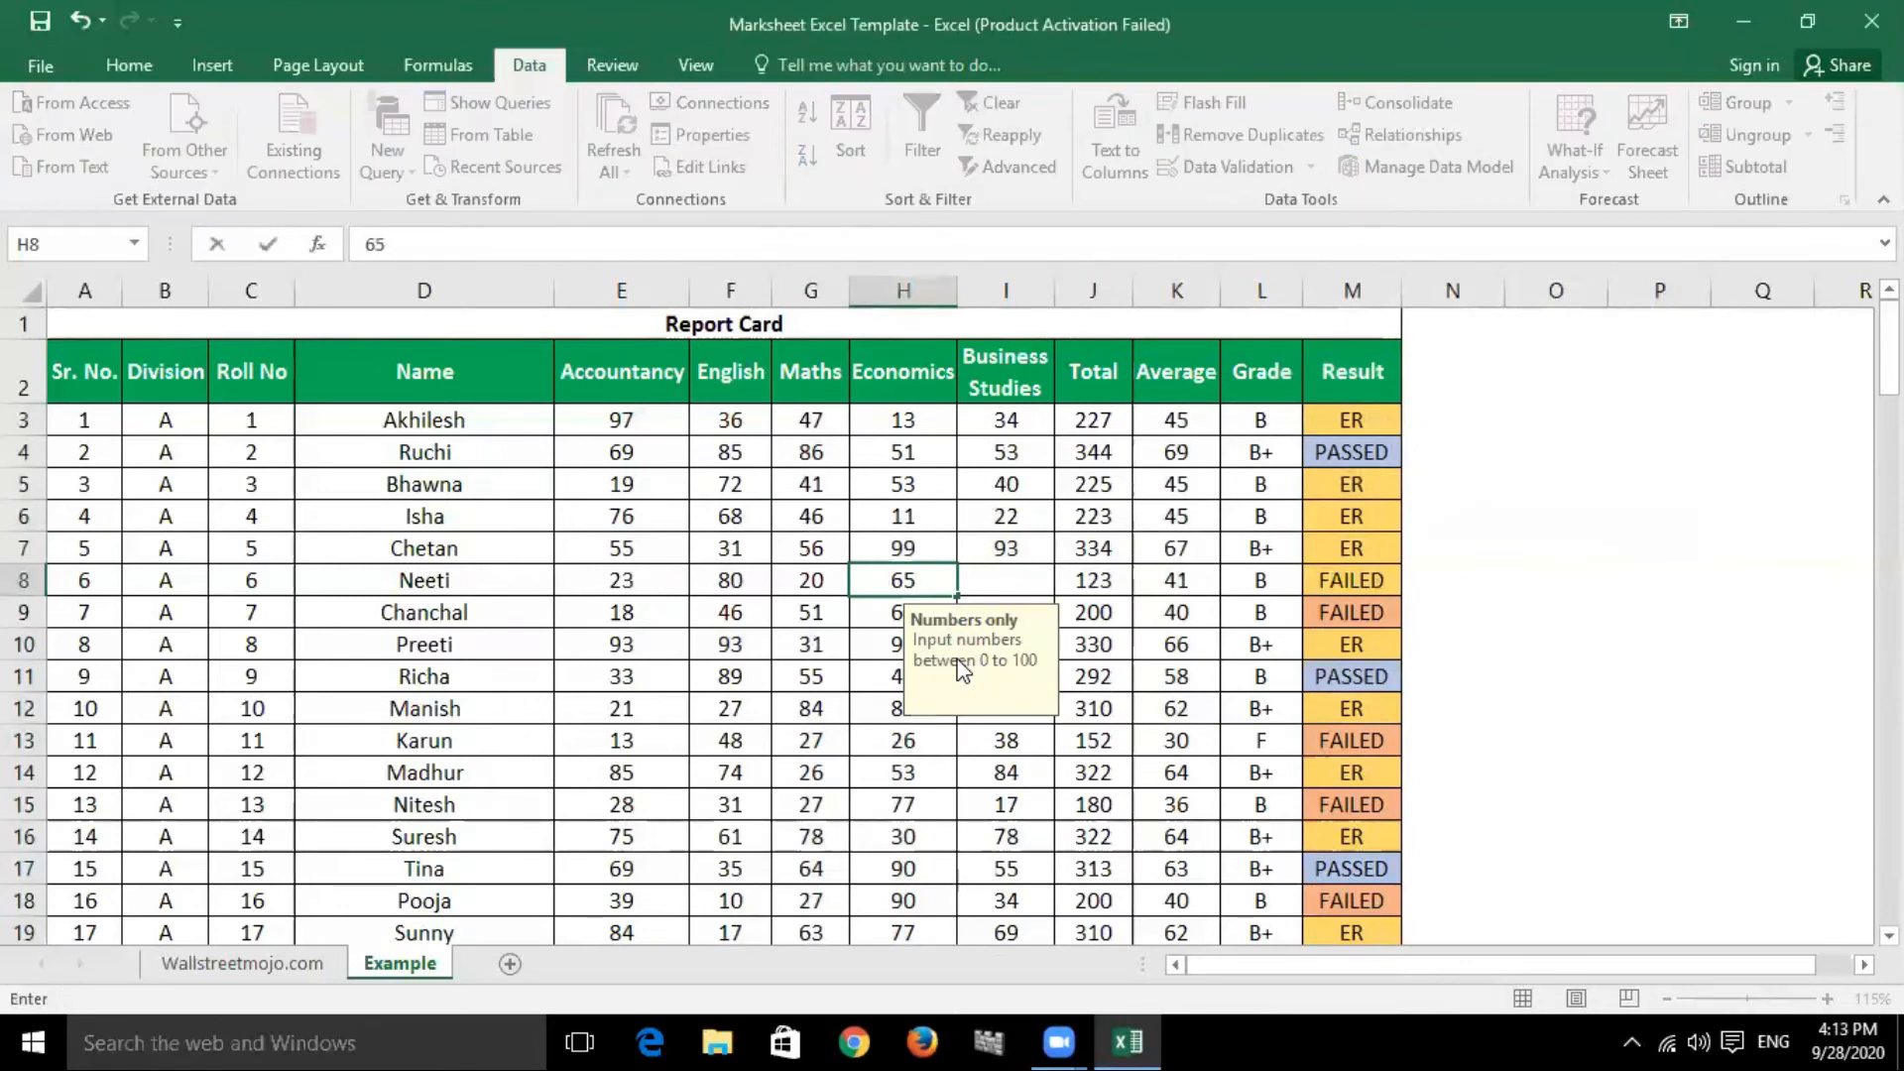
{"action": "key", "text": "Tab"}
Try to enter 100.23 as the Business Studies mark in cell I8 and choose to retry the entry.
{"action": "type", "text": "1"}
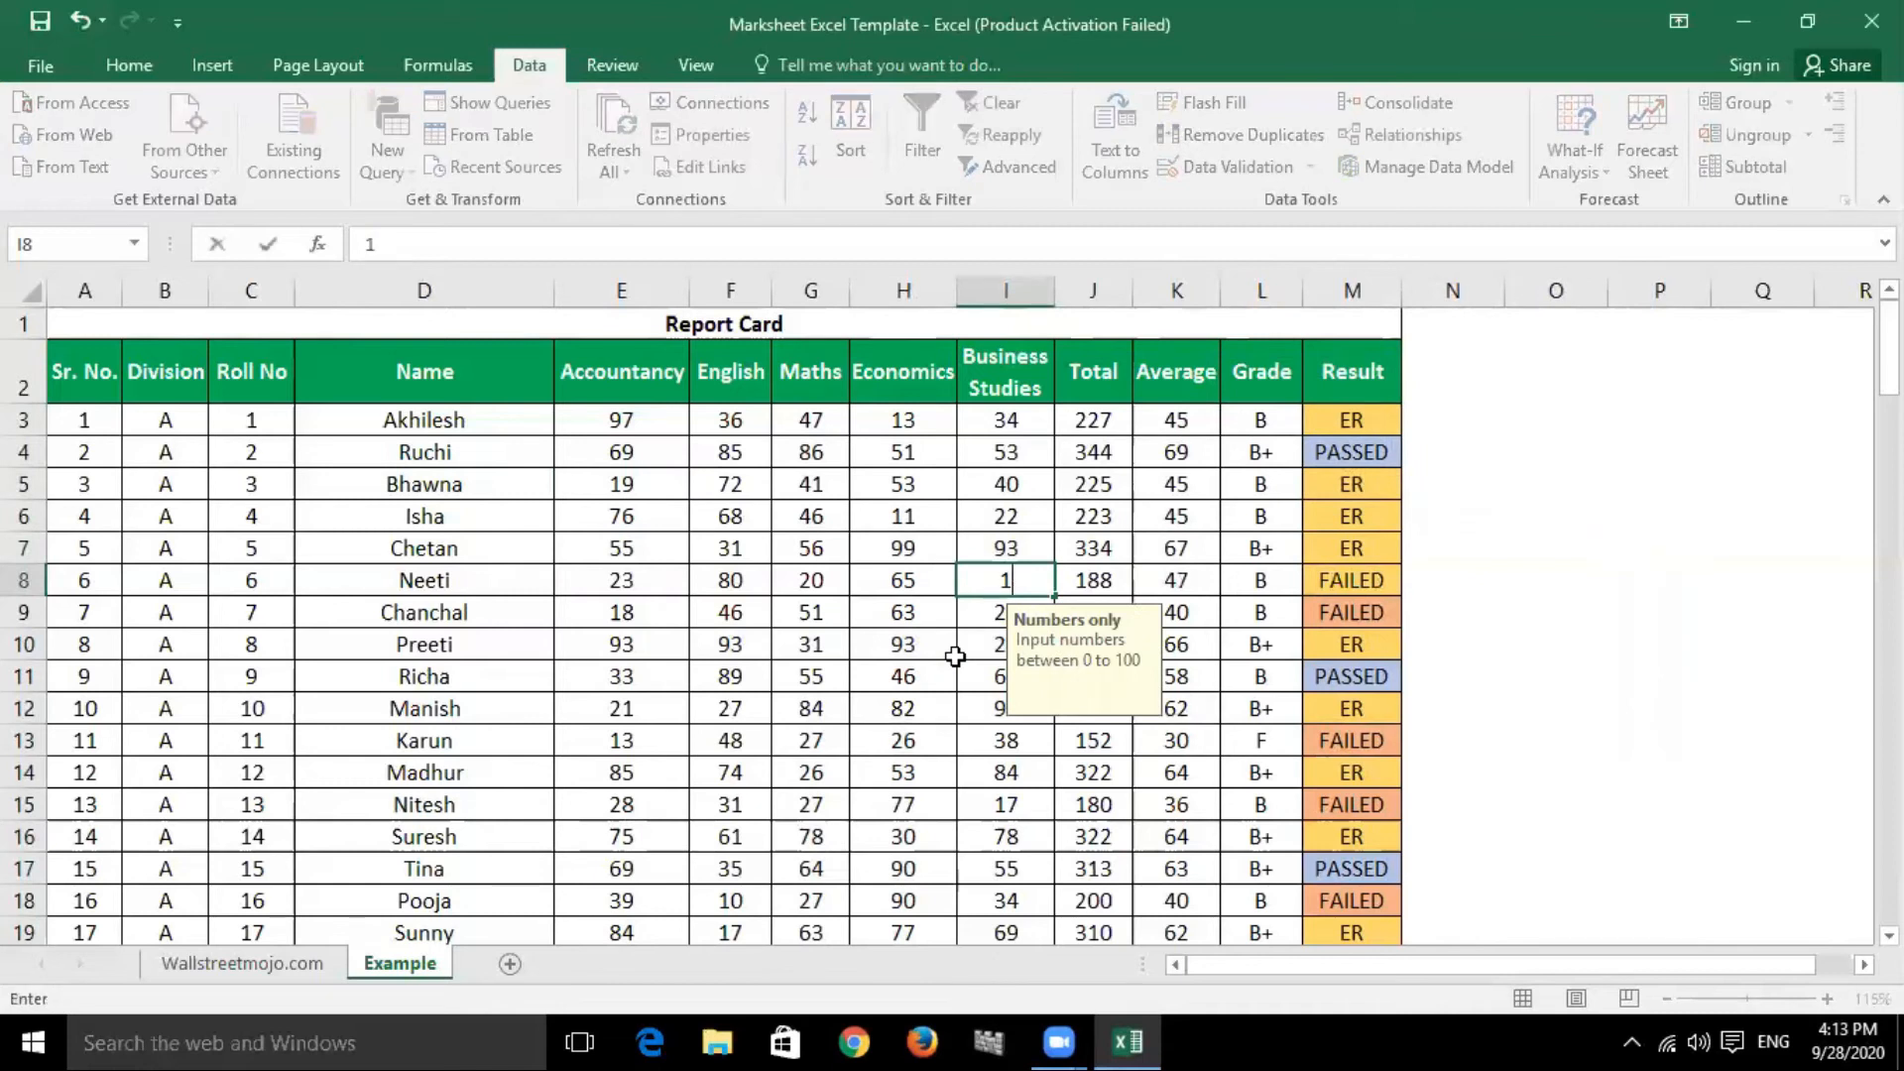
{"action": "type", "text": "00.23"}
{"action": "key", "text": "Tab"}
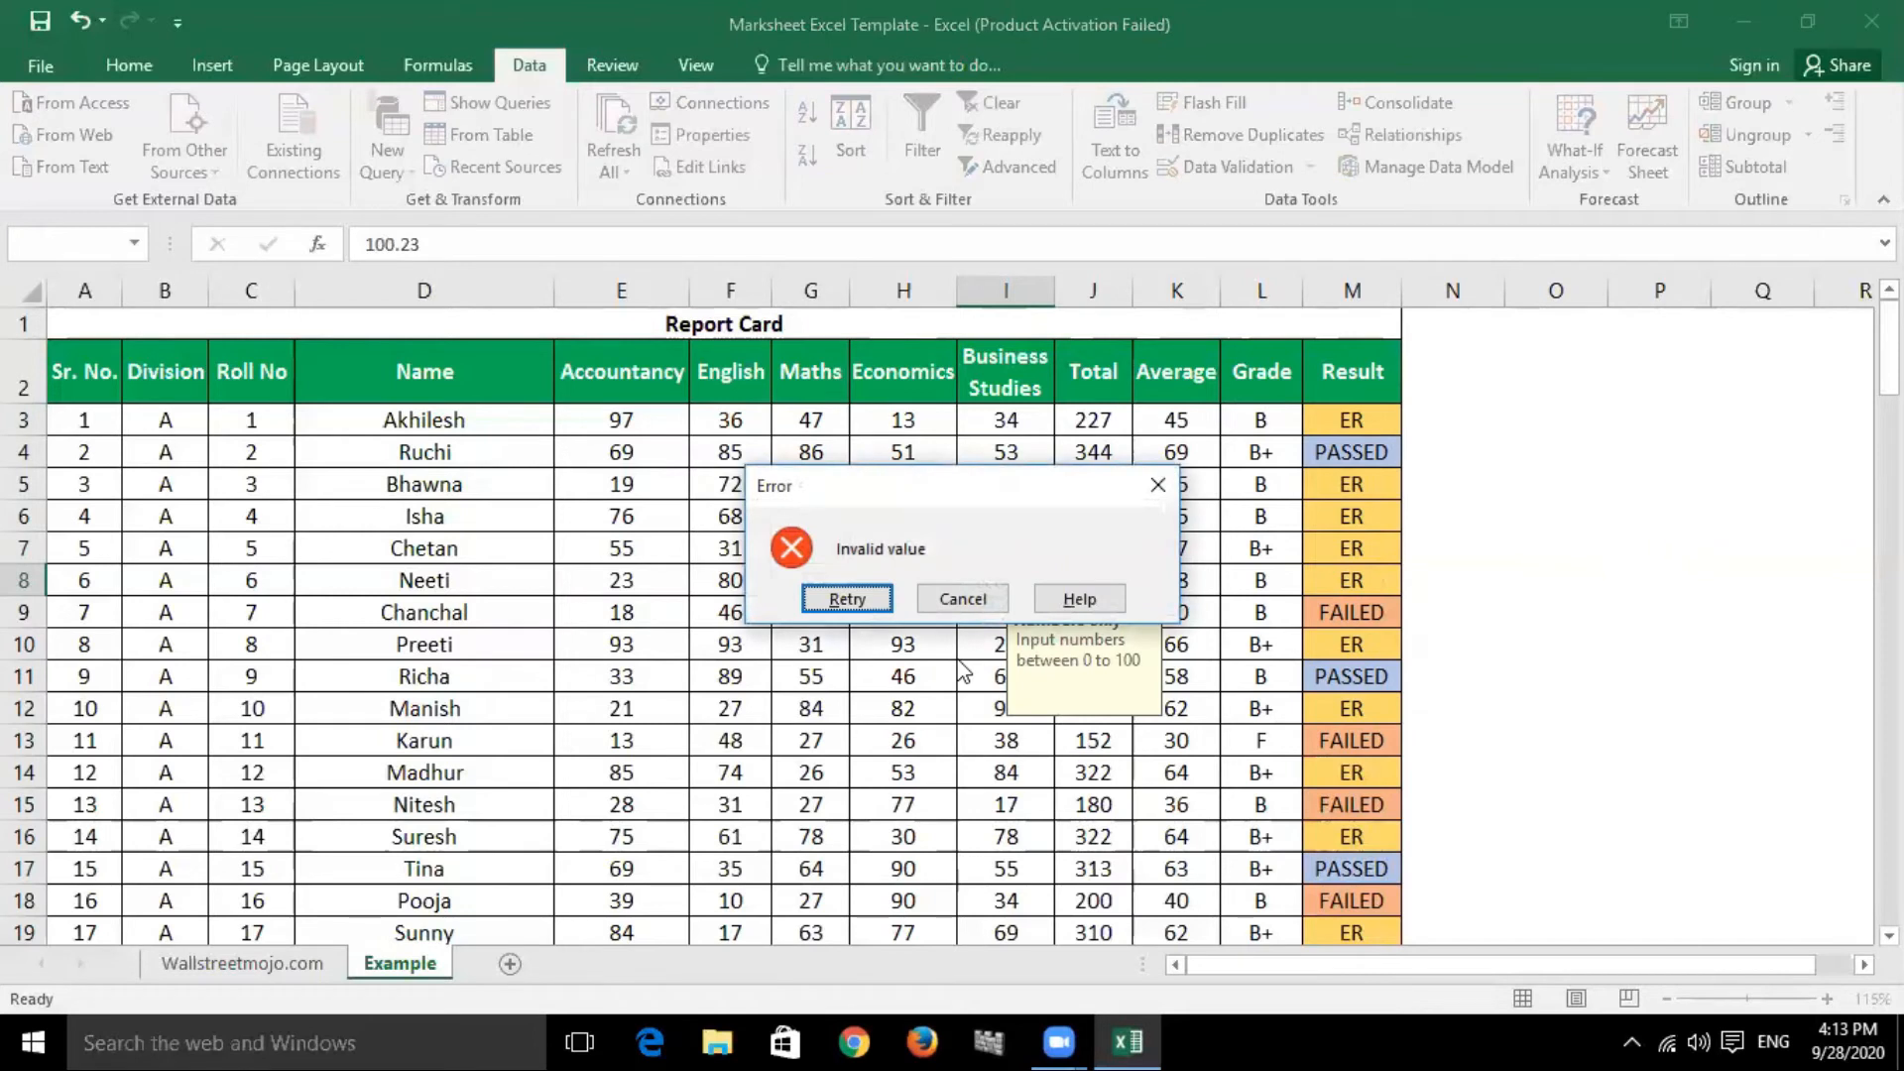
{"action": "left_click", "coordinate": [878, 607]}
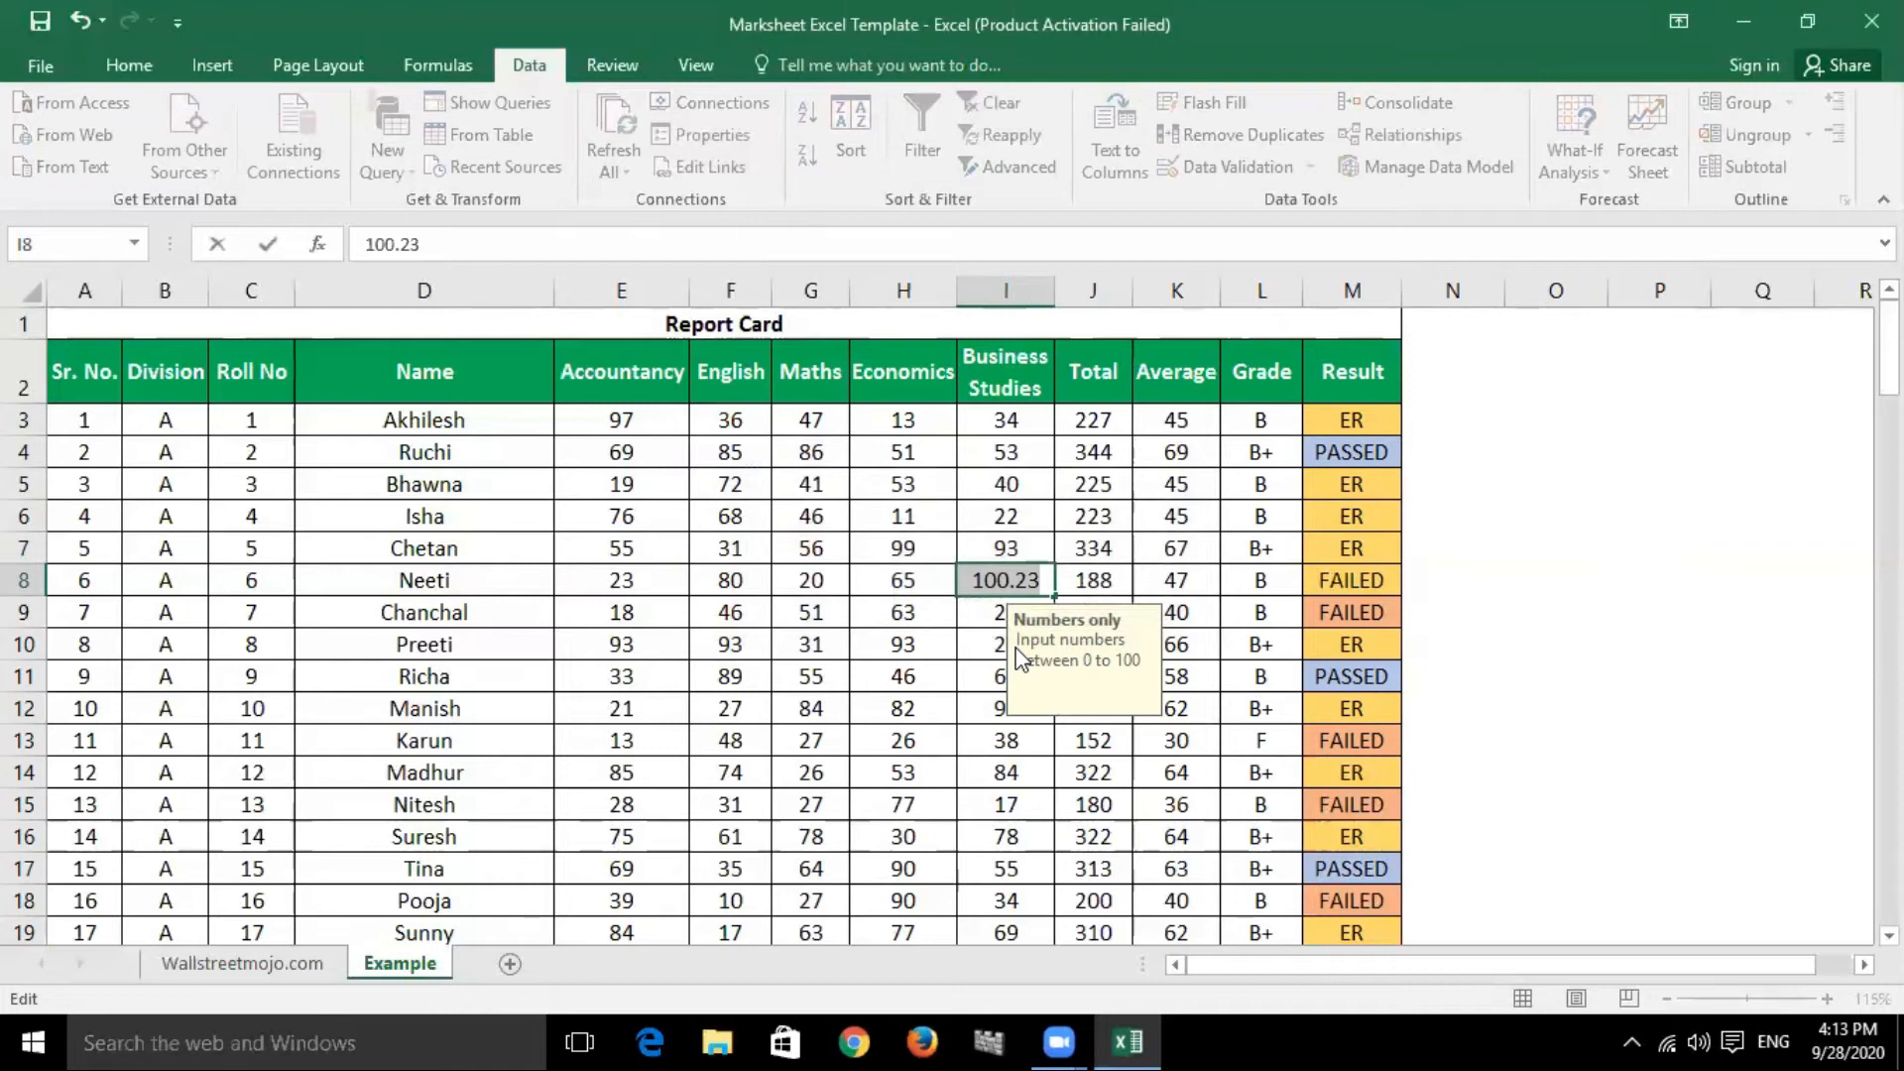
Try to enter the decimal 12.3 as the Business Studies mark in cell I8, then cancel the entry.
{"action": "type", "text": "12.3"}
{"action": "key", "text": "Return"}
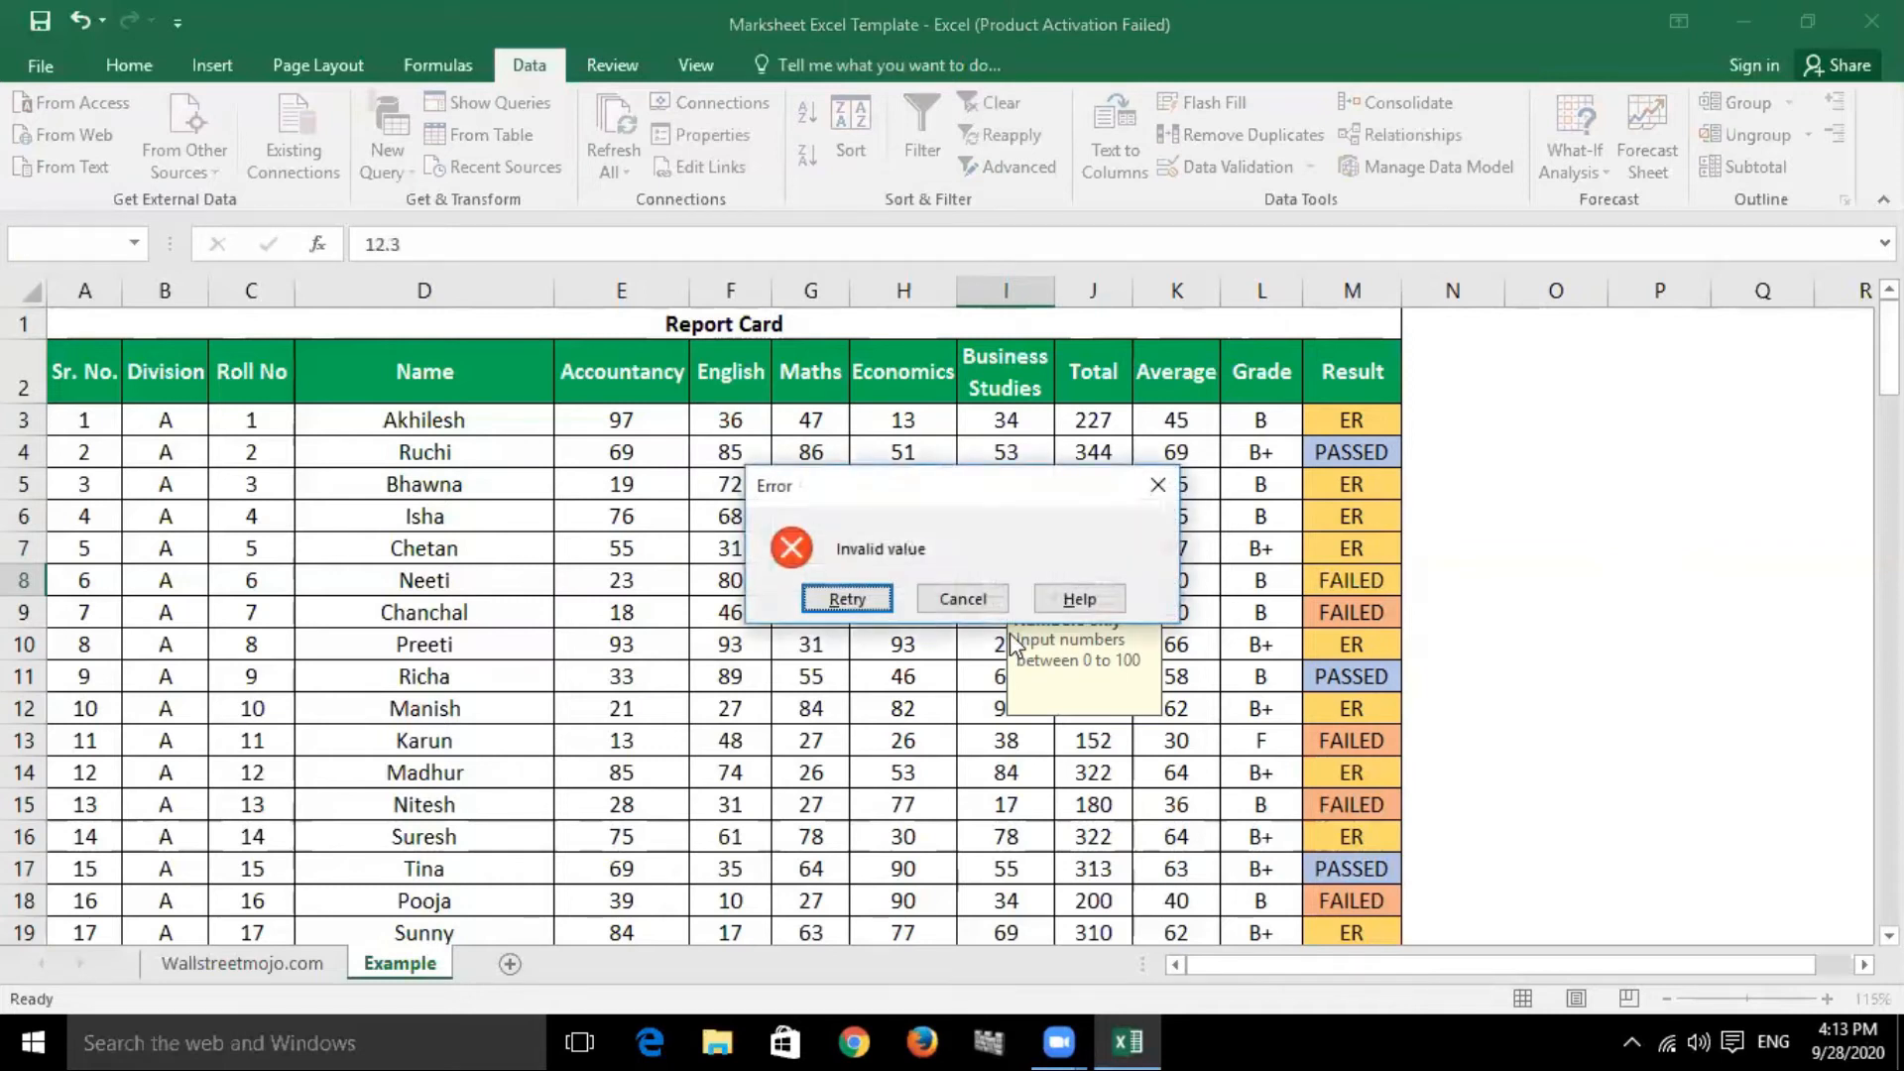
{"action": "left_click", "coordinate": [958, 600]}
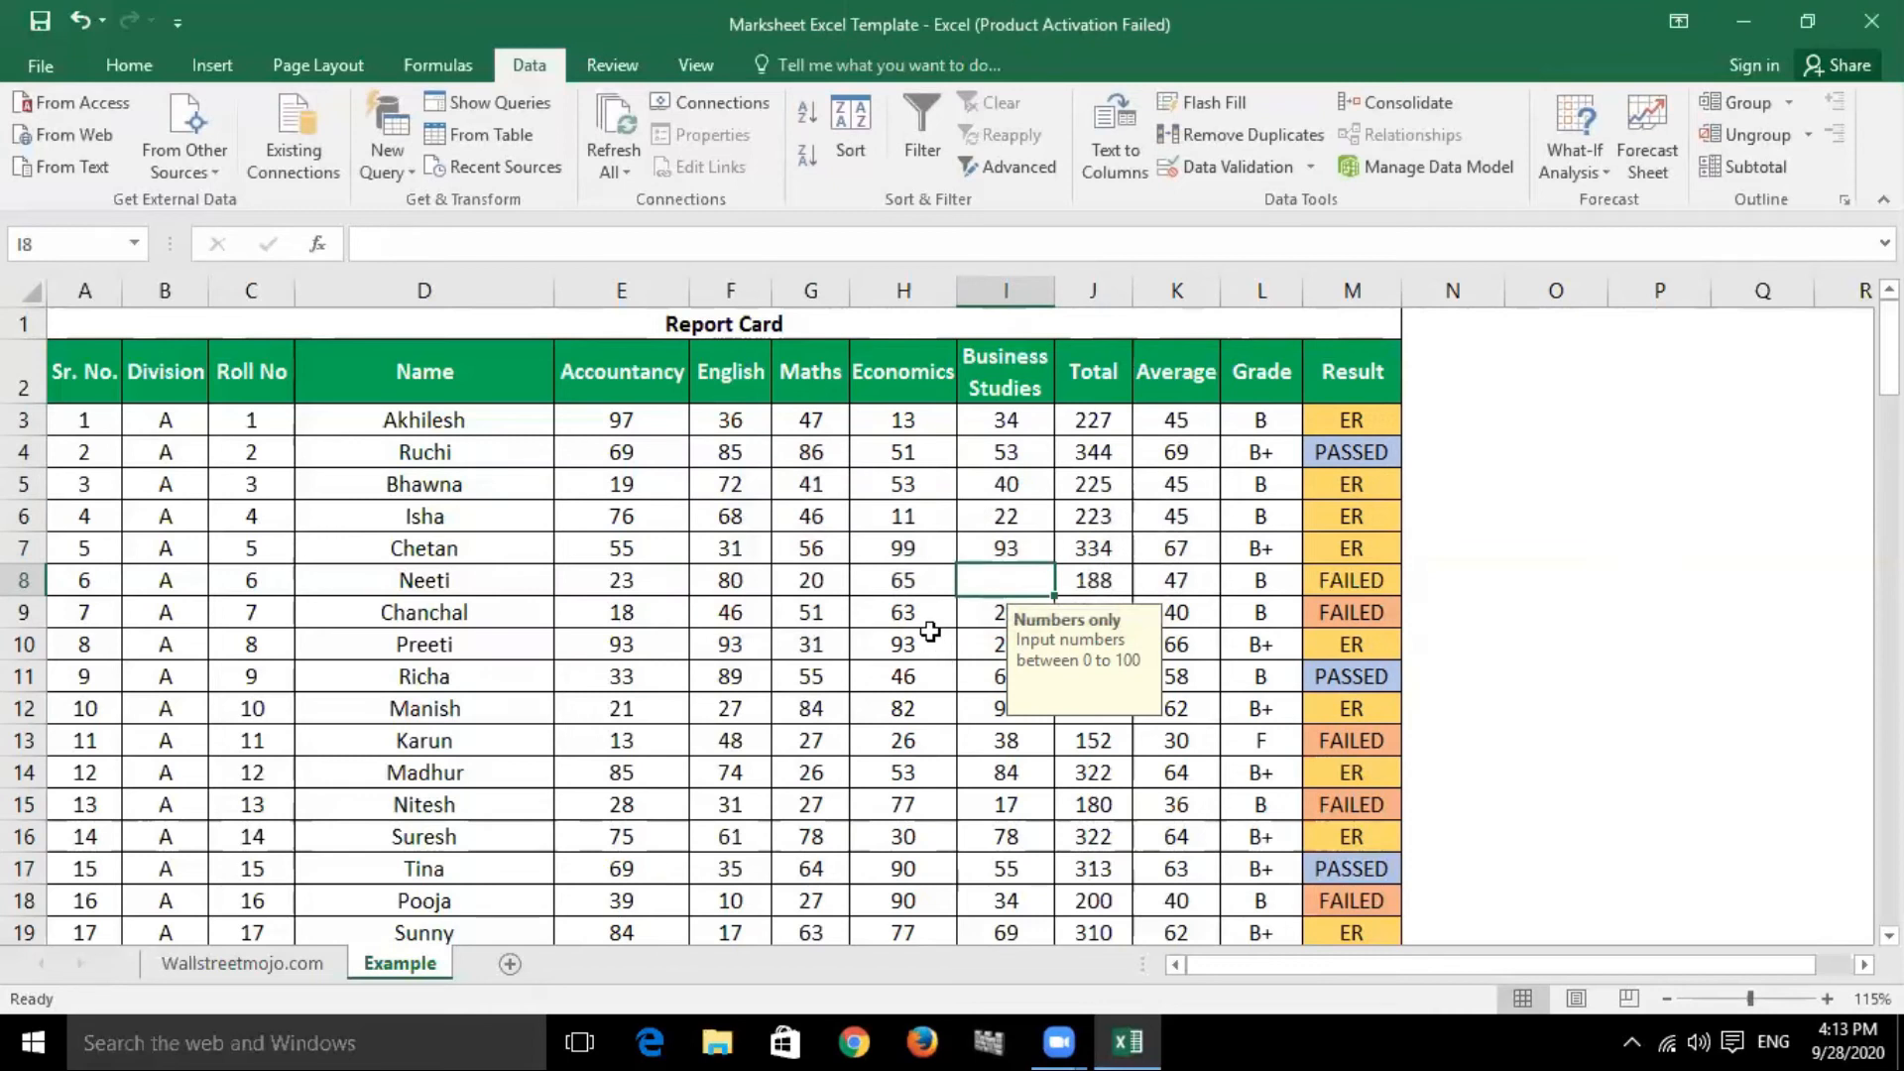
Enter 63 as the Business Studies mark in cell I8 and select an empty cell outside the table.
{"action": "type", "text": "63"}
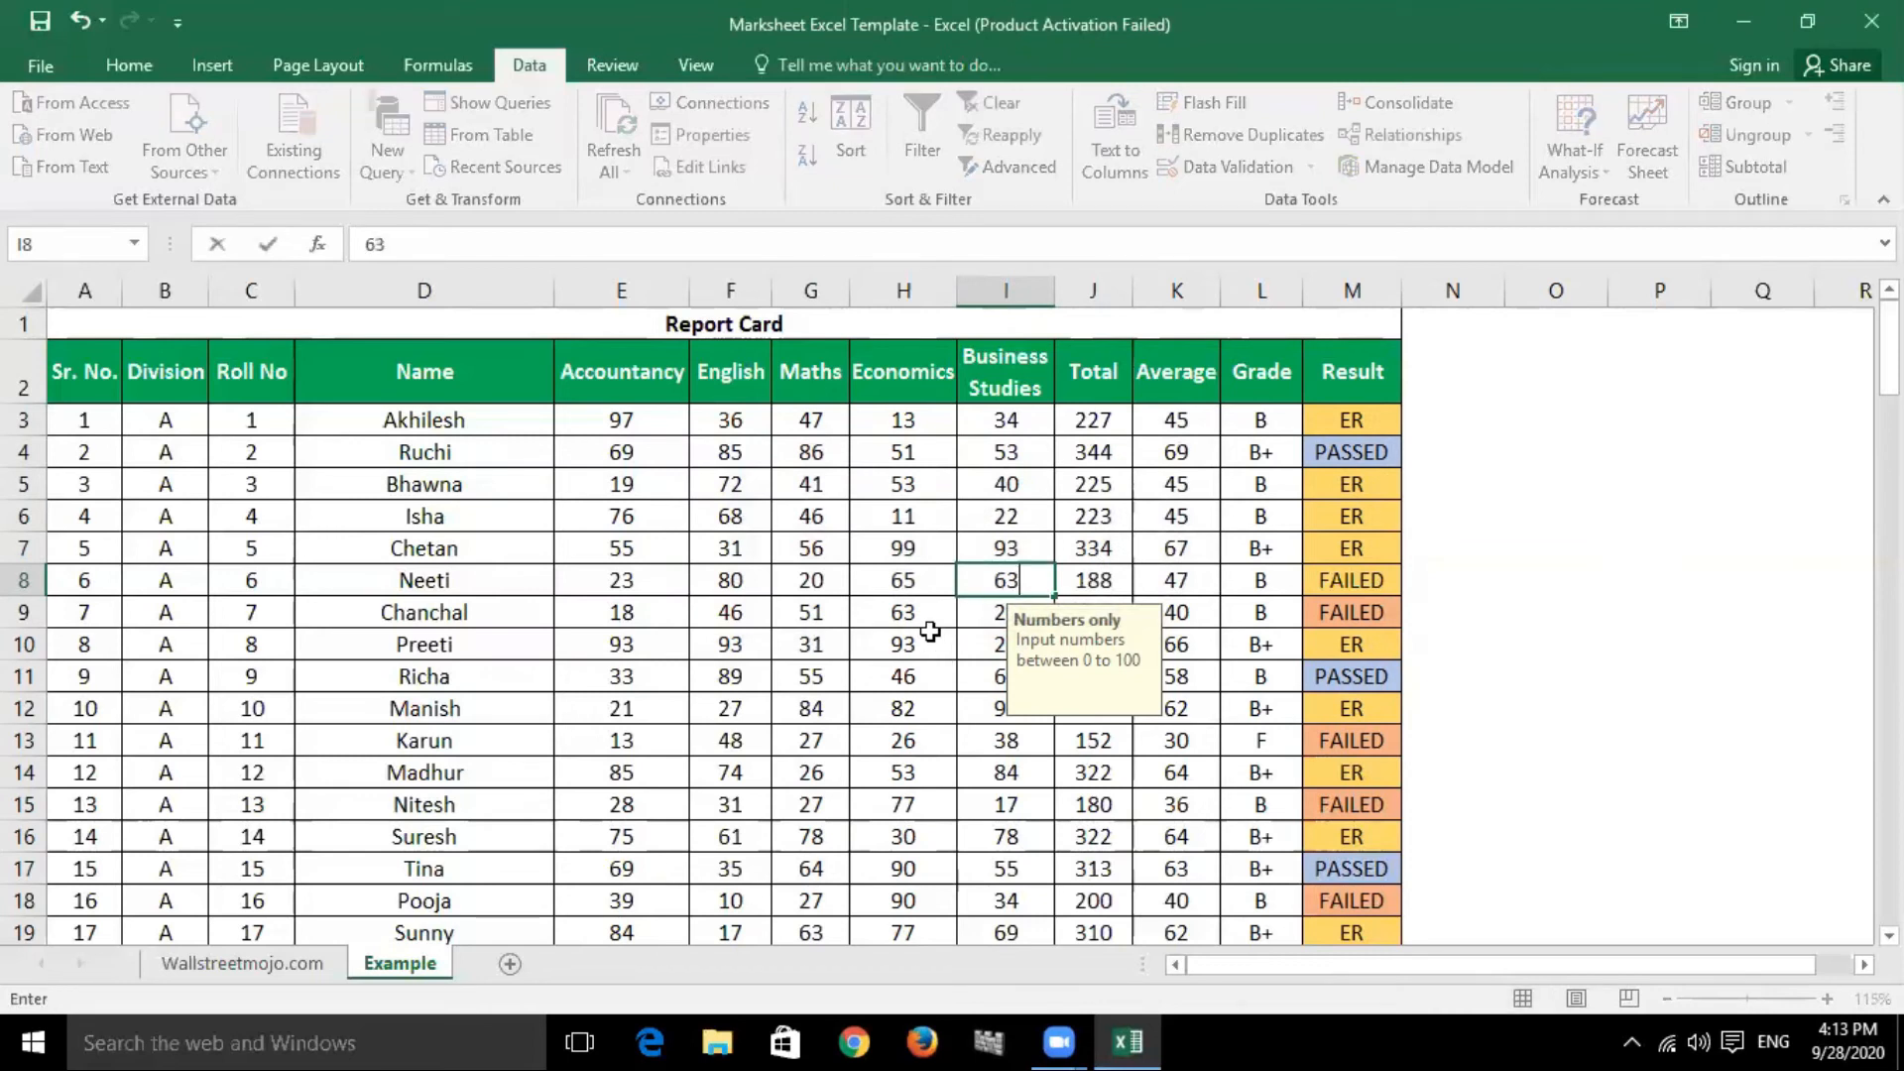
{"action": "key", "text": "Return"}
{"action": "key", "text": "Left"}
{"action": "key", "text": "Left"}
{"action": "left_click", "coordinate": [1451, 612]}
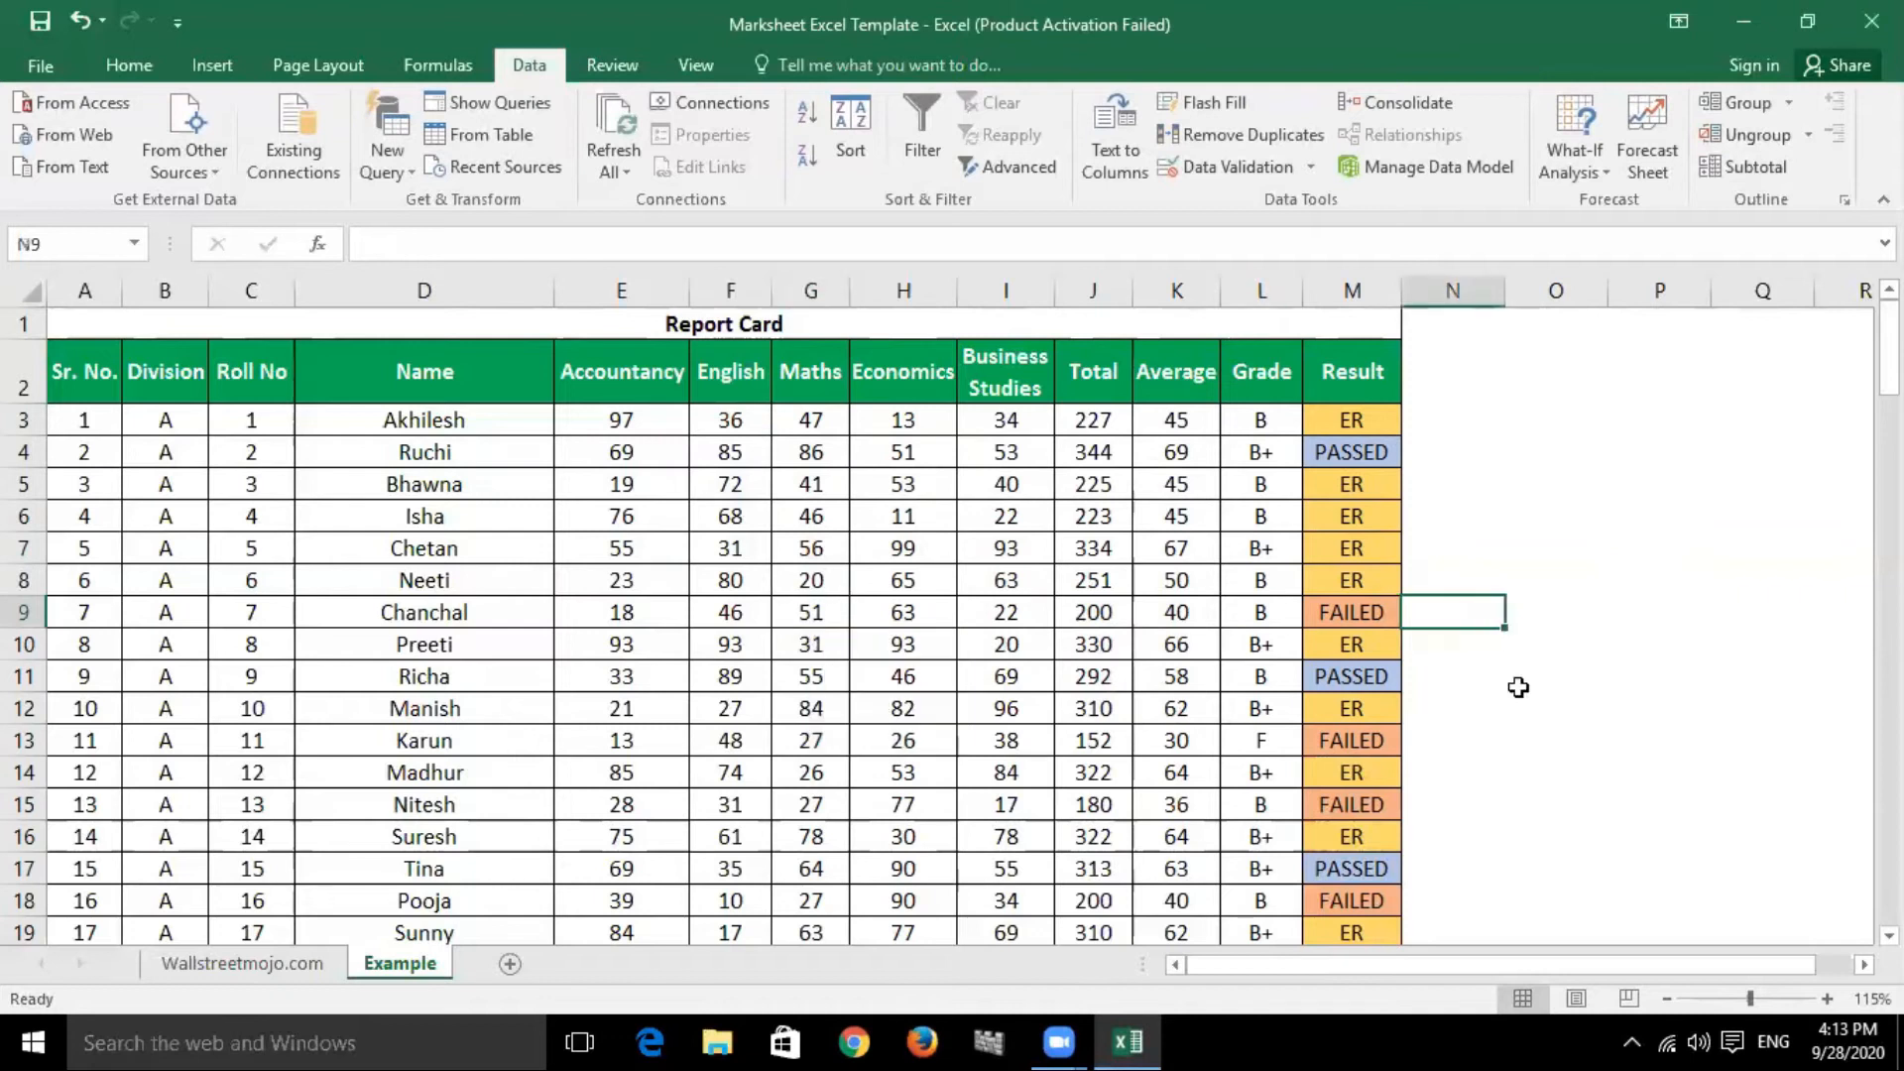
Examine row 8 cell by cell, from the Accountancy mark through the total, average, grade and result formulas and back.
{"action": "left_click", "coordinate": [613, 583]}
{"action": "key", "text": "Right"}
{"action": "key", "text": "Right"}
{"action": "key", "text": "Right"}
{"action": "key", "text": "Right"}
{"action": "key", "text": "Right"}
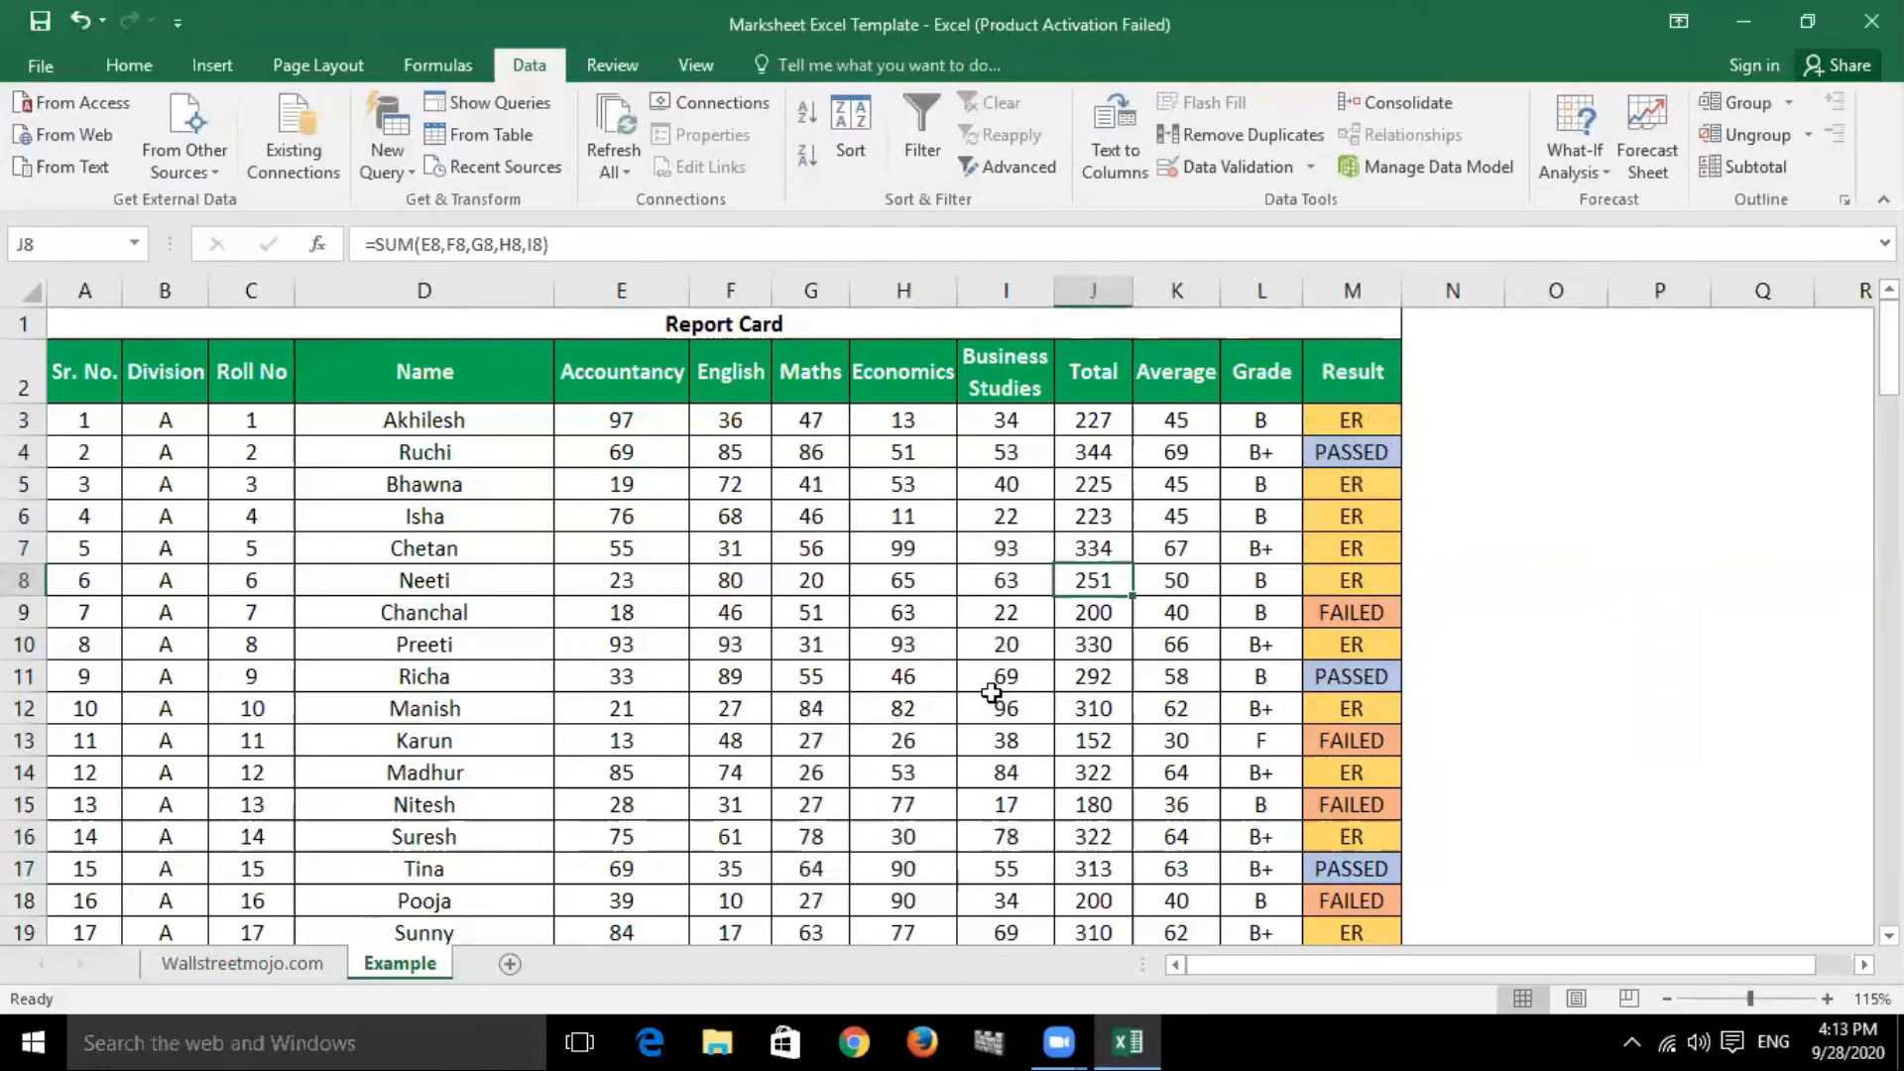
{"action": "key", "text": "Right"}
{"action": "key", "text": "Right"}
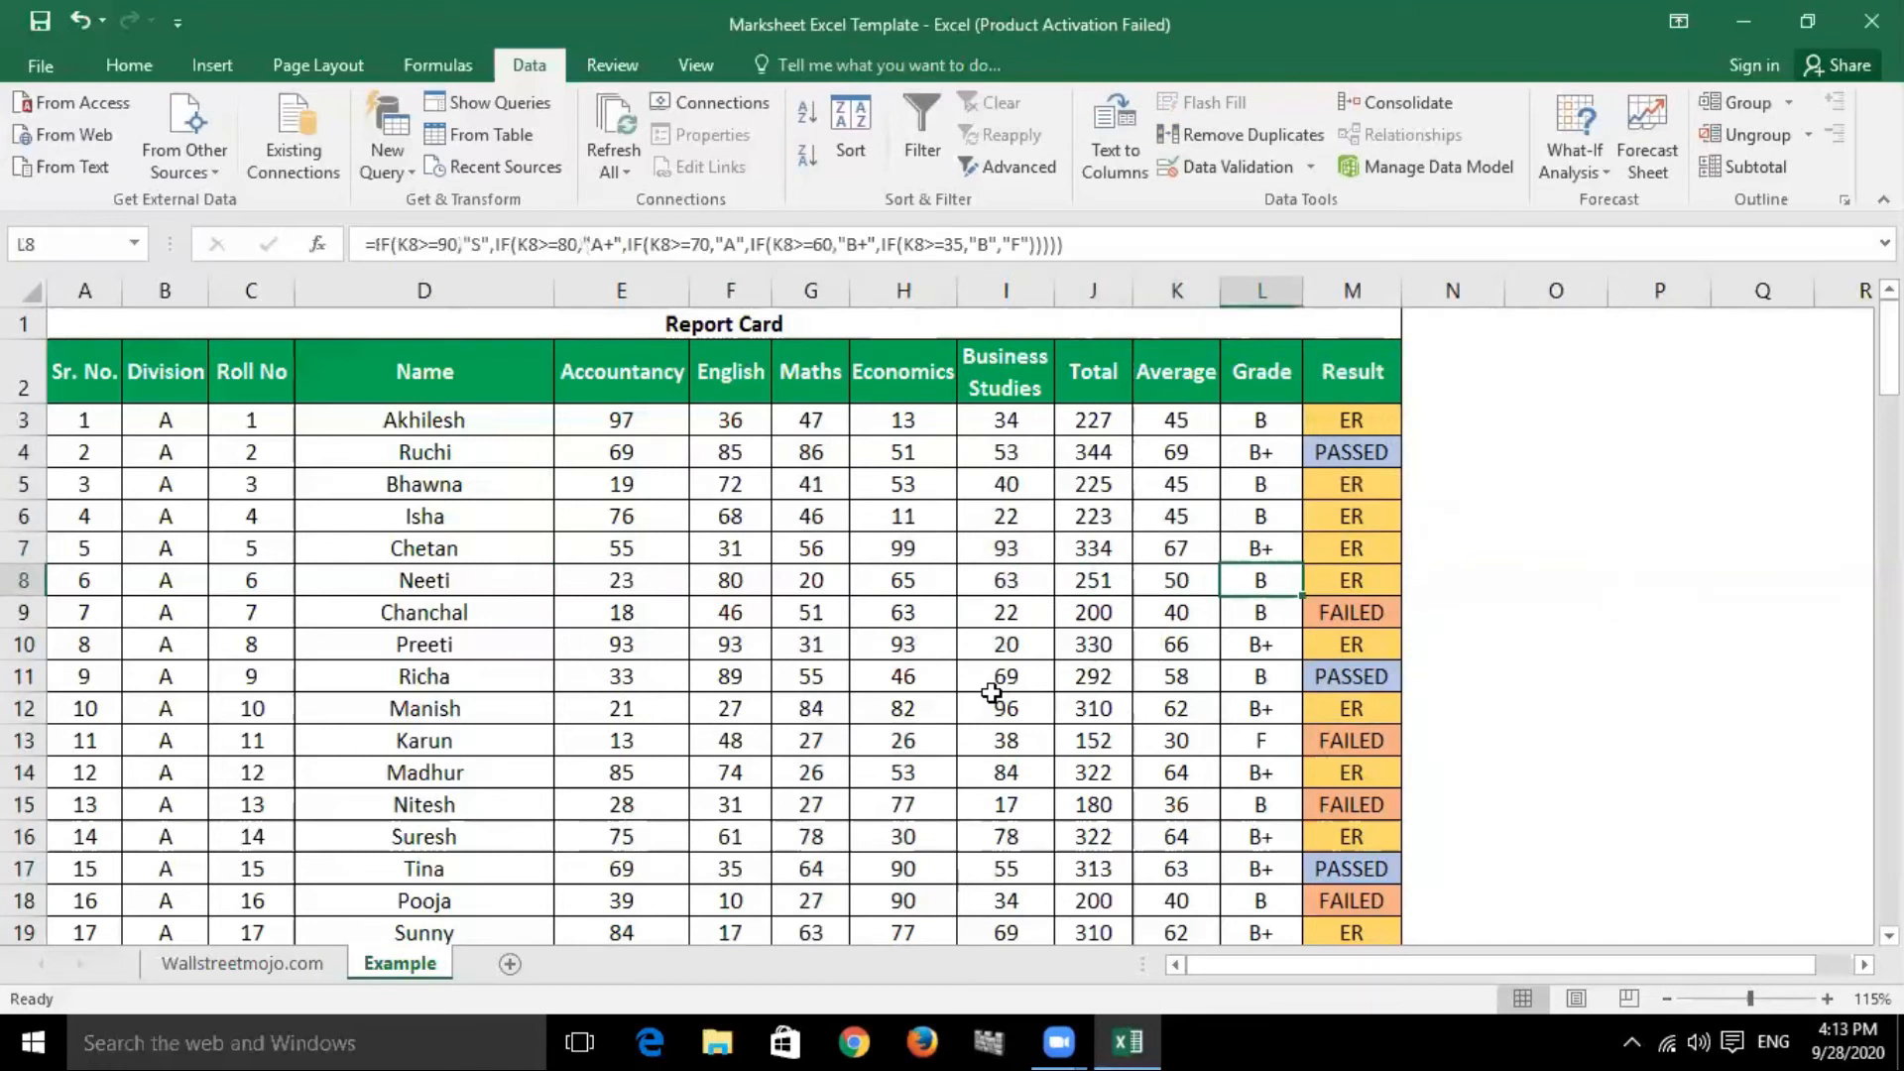
{"action": "key", "text": "Right"}
{"action": "key", "text": "Left"}
{"action": "key", "text": "Left"}
{"action": "key", "text": "Left"}
{"action": "key", "text": "Left"}
{"action": "key", "text": "Left"}
{"action": "key", "text": "Left"}
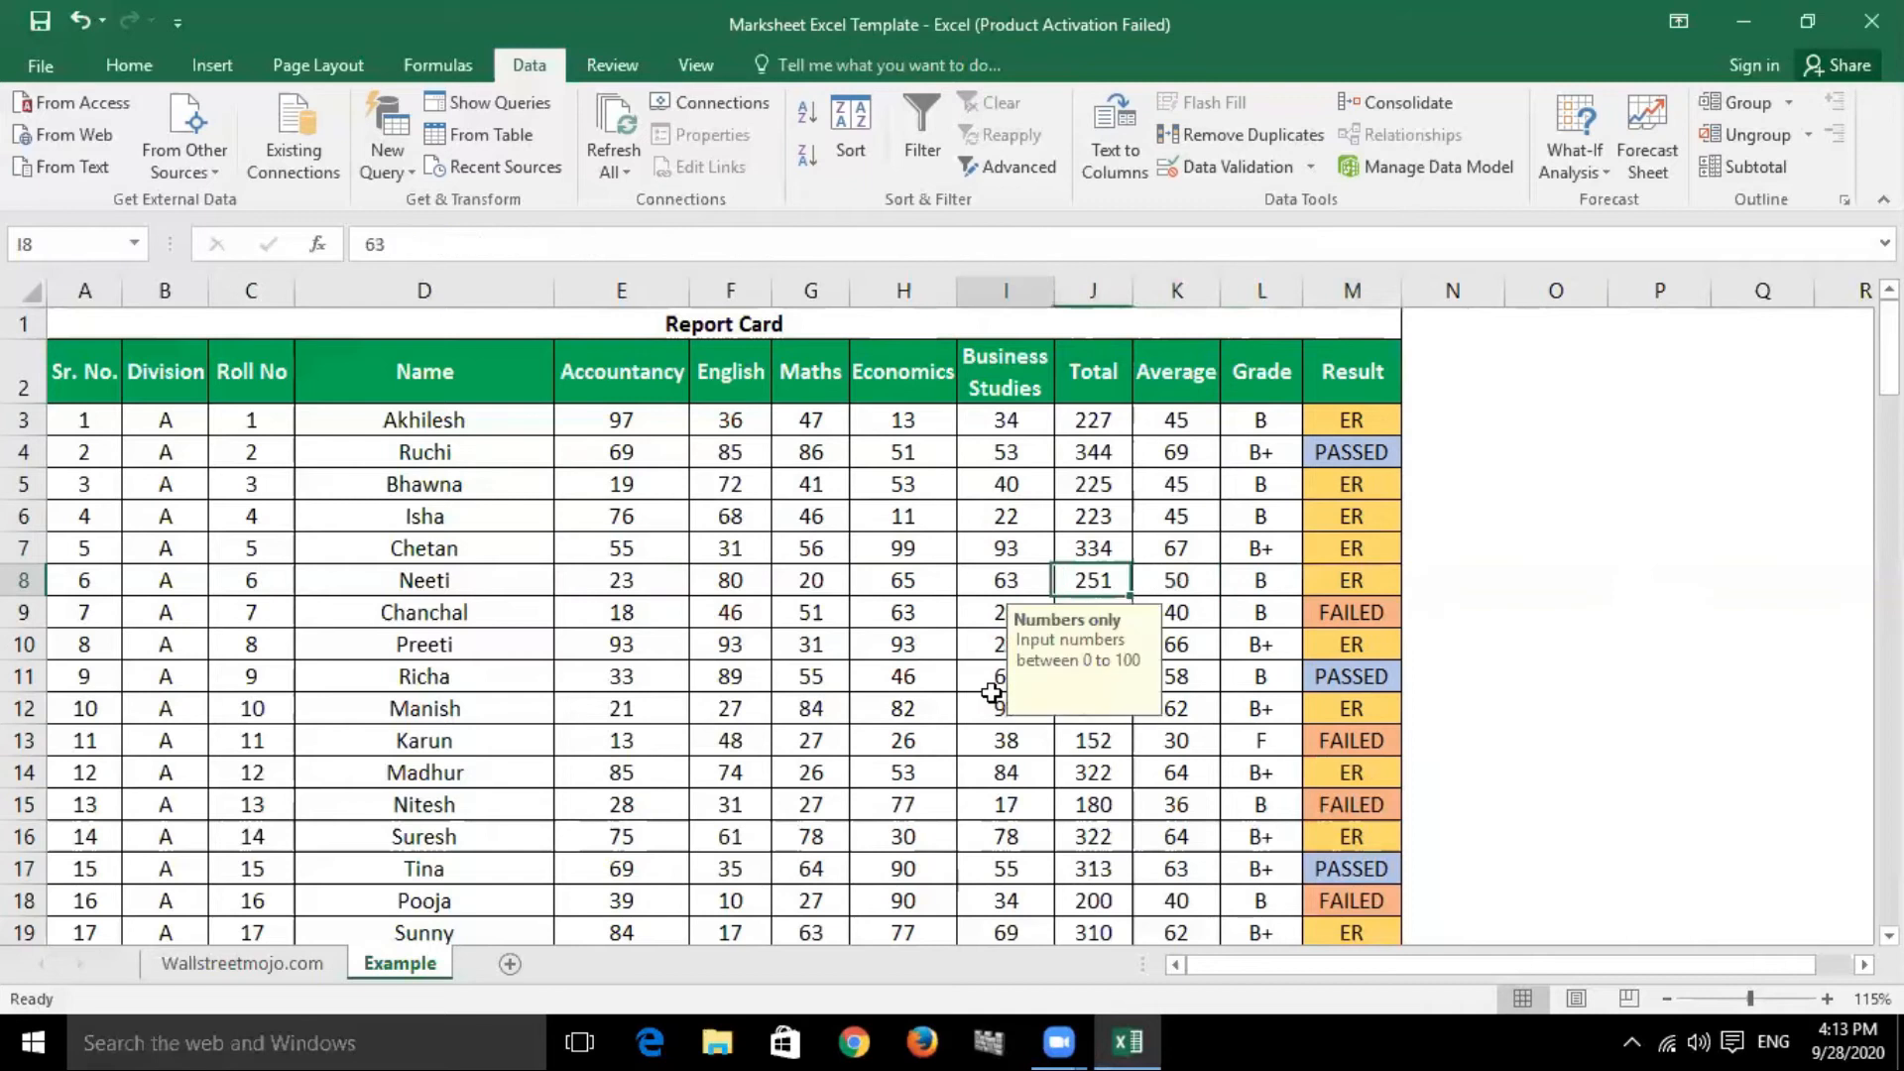
{"action": "key", "text": "Left"}
{"action": "key", "text": "Left"}
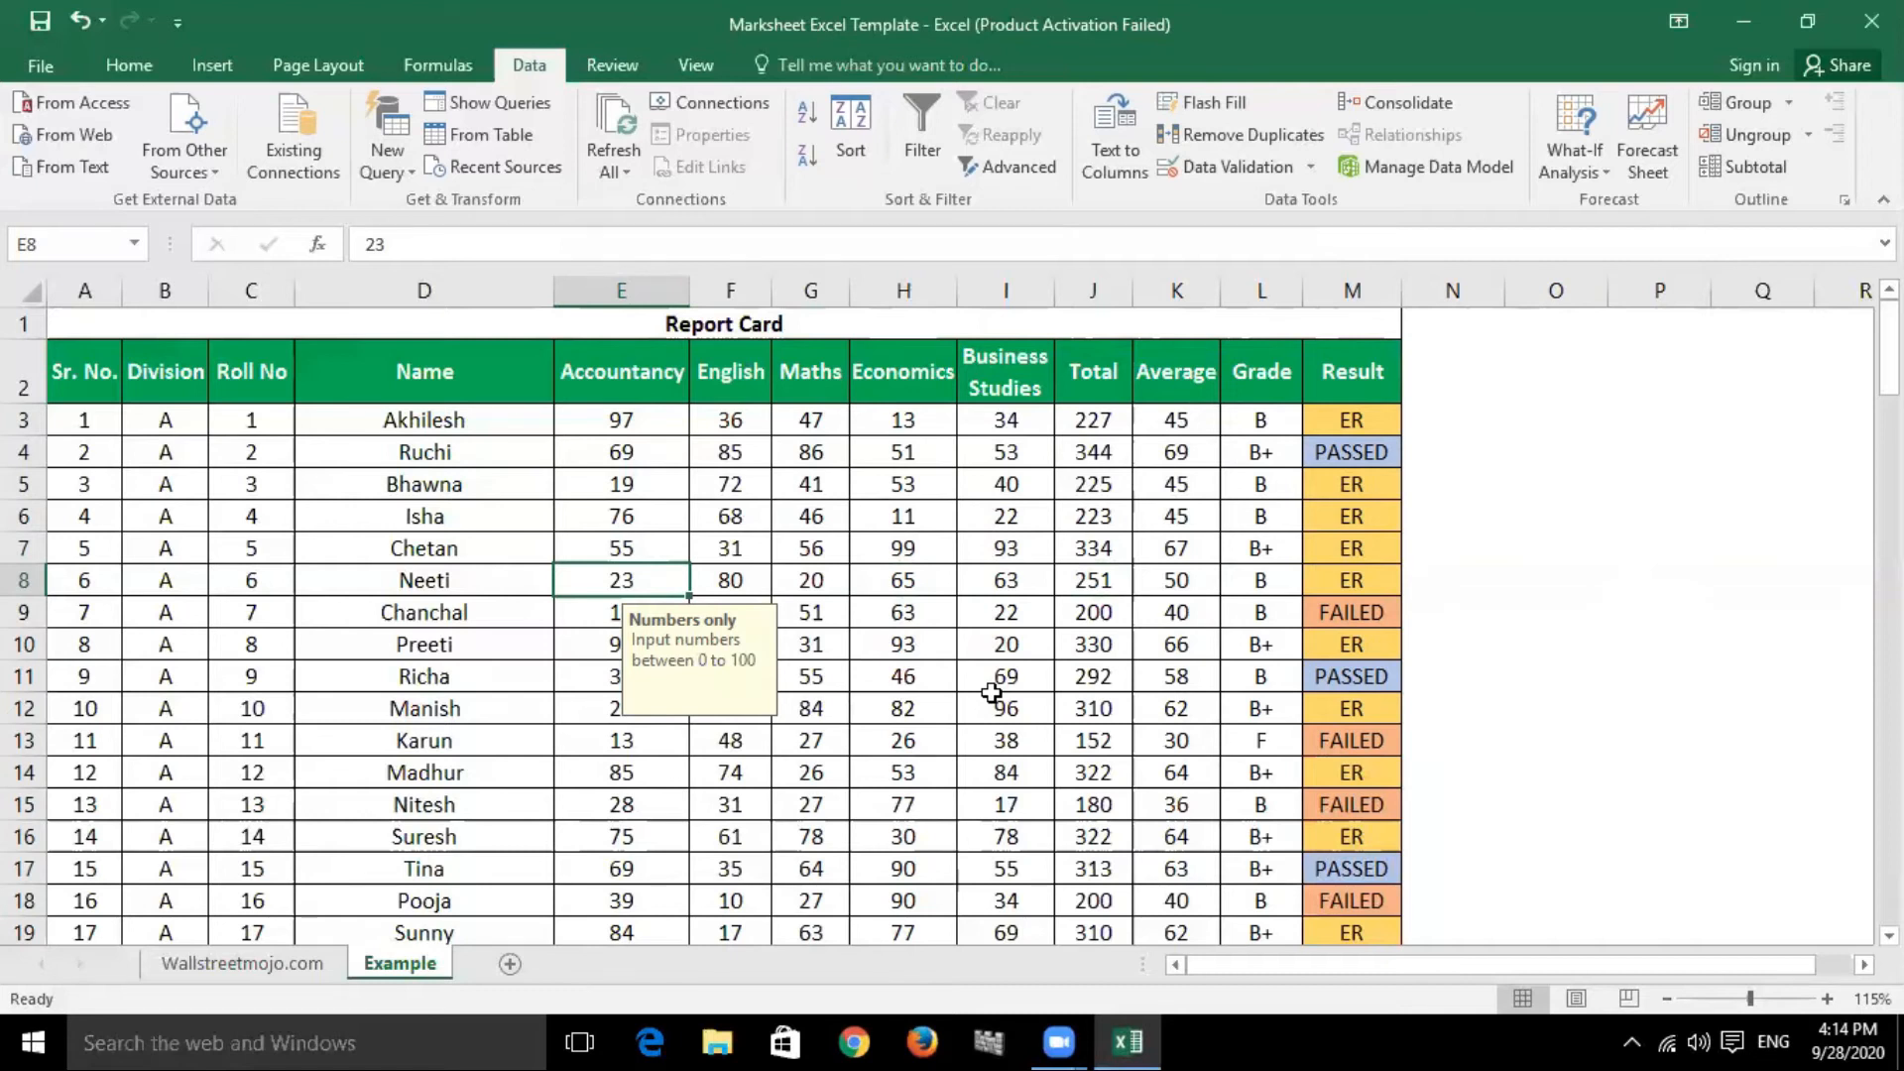
Check the input message on mark cells near the end of the table, including G116, H113 and I111.
{"action": "left_click", "coordinate": [1587, 546]}
{"action": "scroll", "coordinate": [1560, 599], "scroll_direction": "down", "scroll_amount": 6}
{"action": "scroll", "coordinate": [1552, 615], "scroll_direction": "down", "scroll_amount": 20}
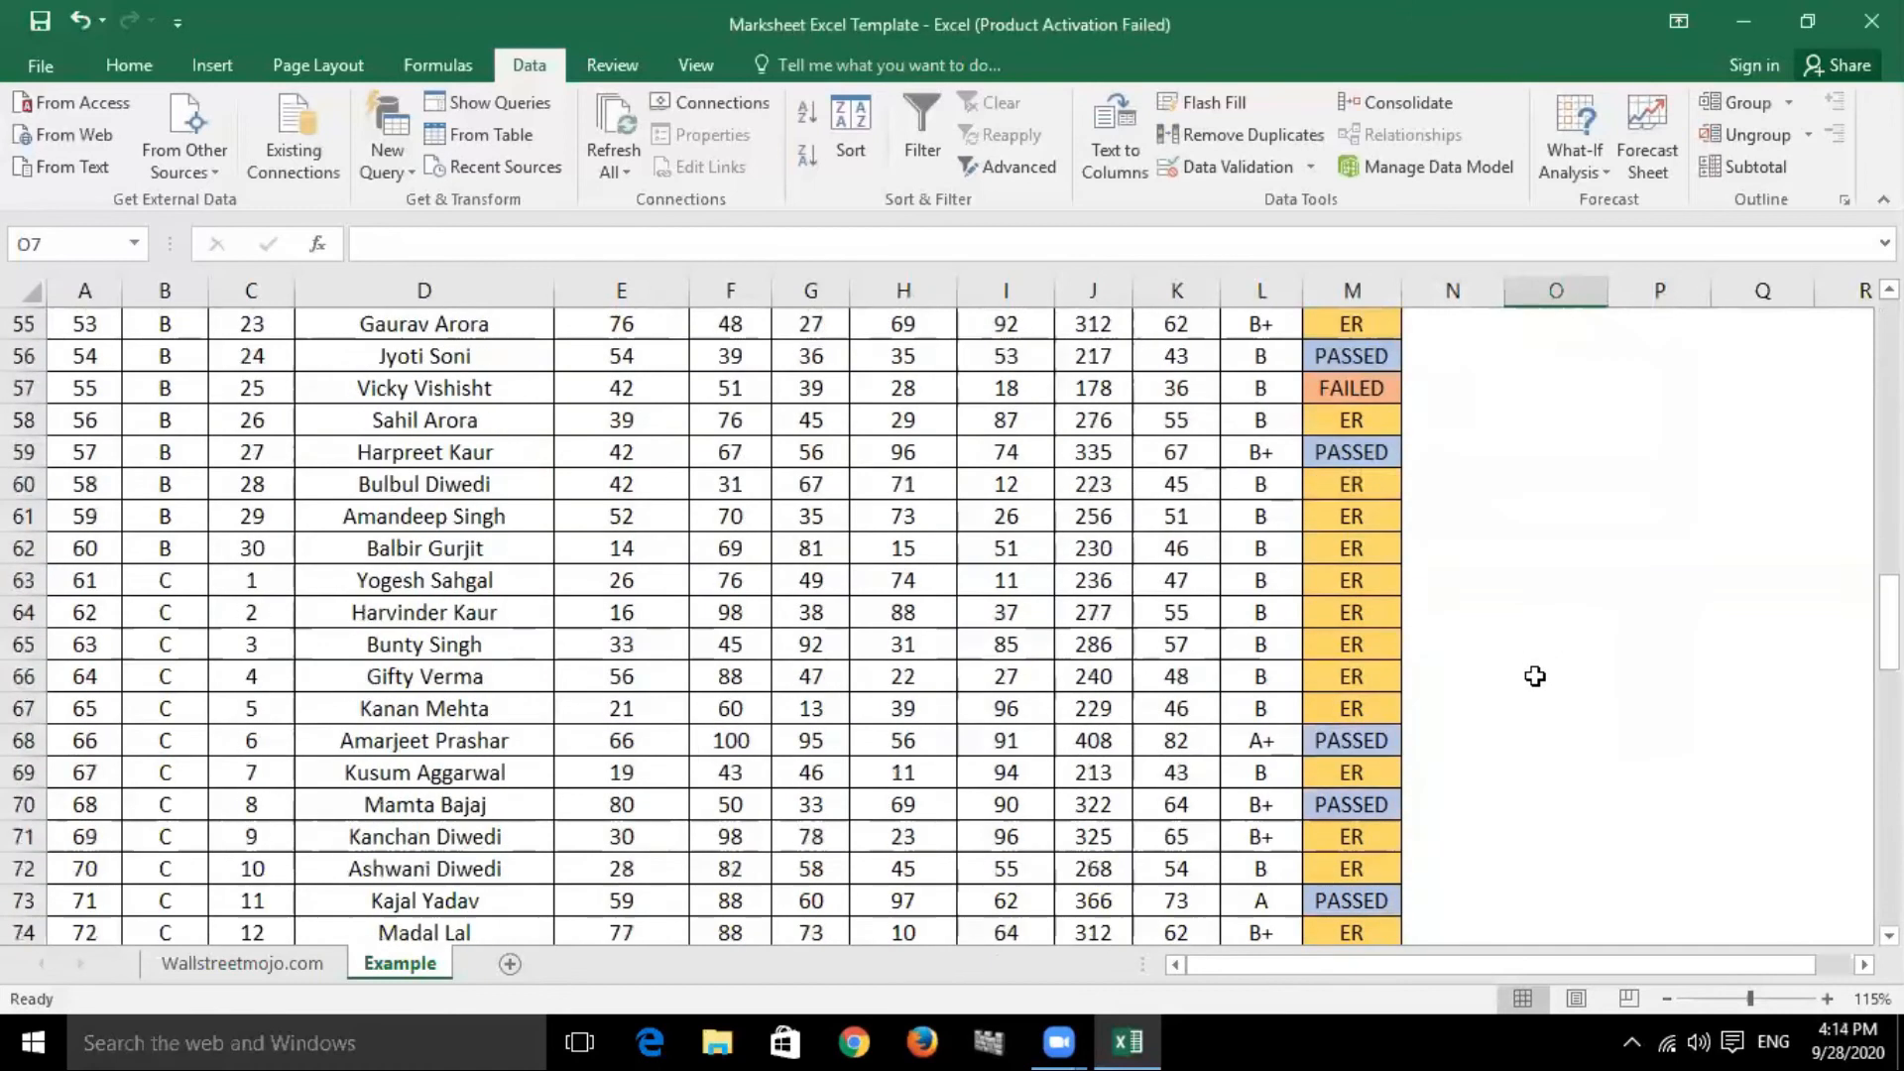
{"action": "scroll", "coordinate": [1535, 681], "scroll_direction": "down", "scroll_amount": 8}
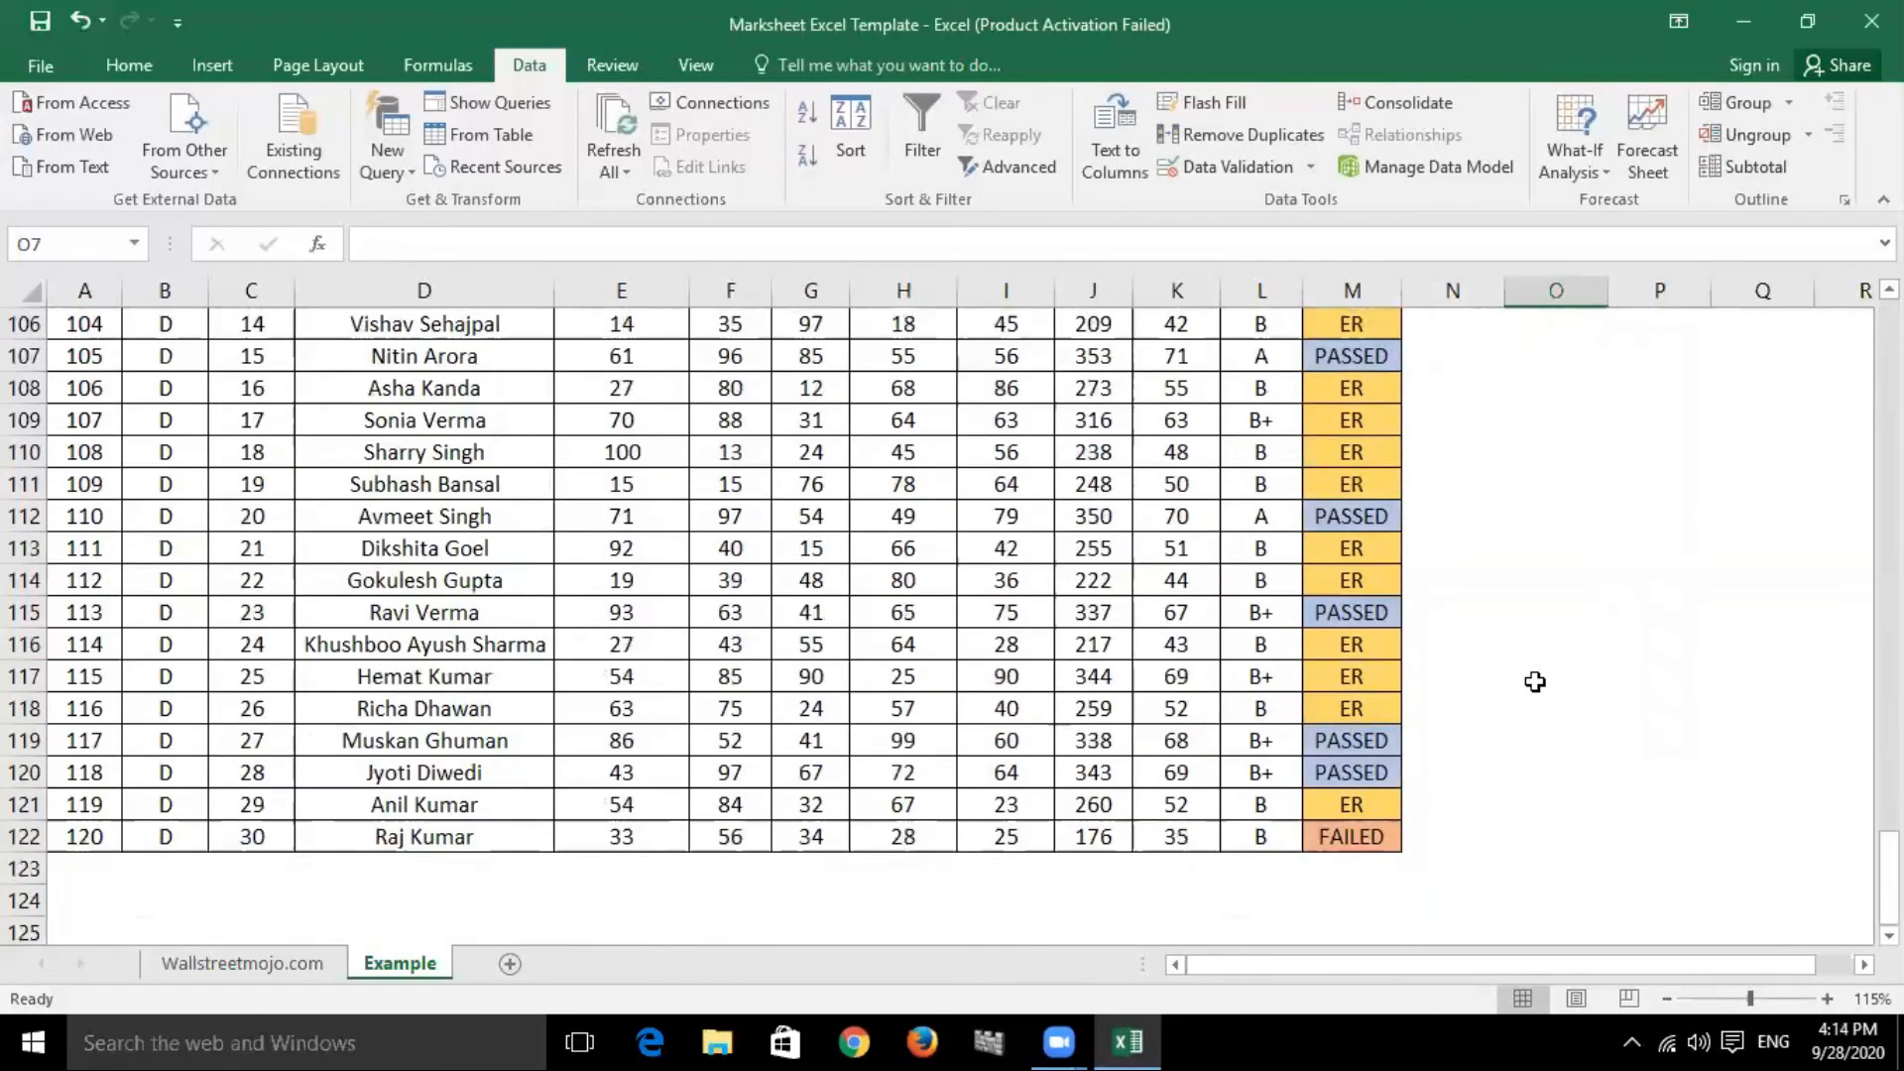
{"action": "left_click", "coordinate": [737, 725]}
{"action": "left_click", "coordinate": [808, 643]}
{"action": "left_click", "coordinate": [903, 545]}
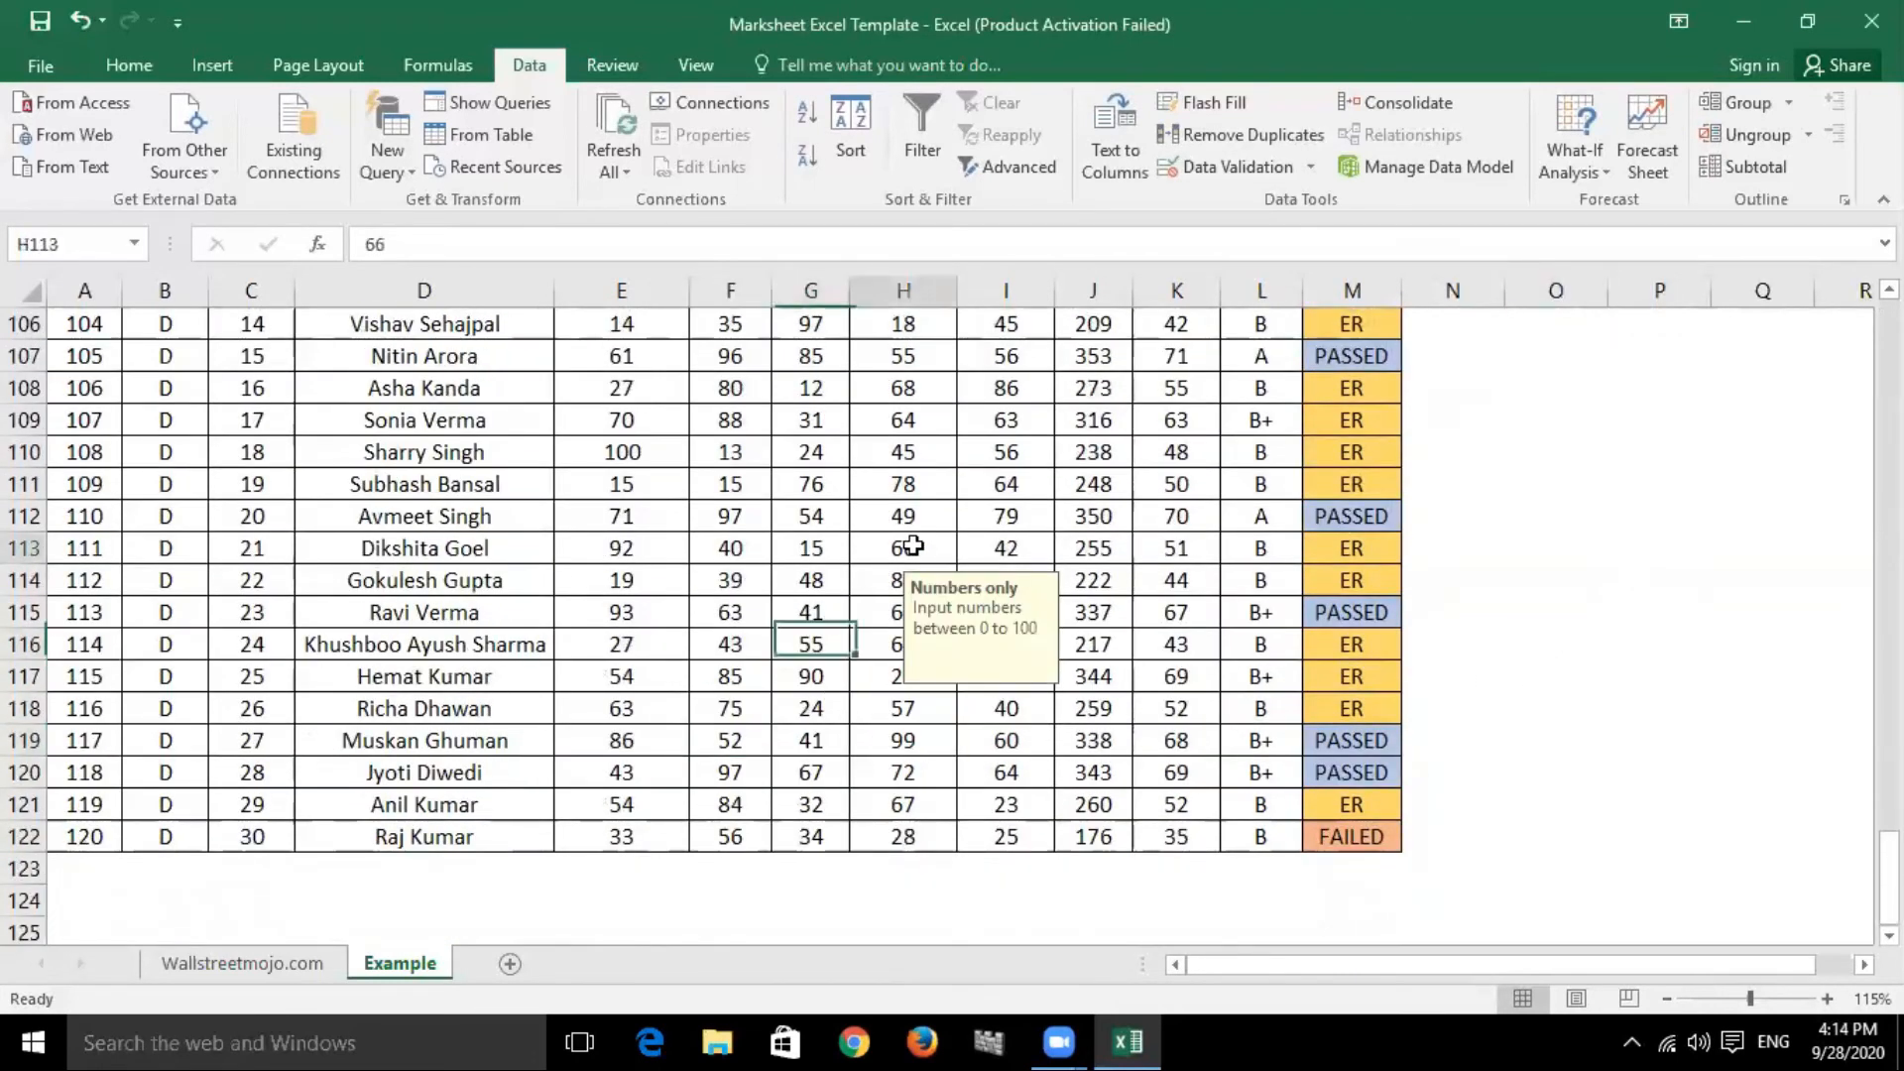
{"action": "left_click", "coordinate": [1004, 491]}
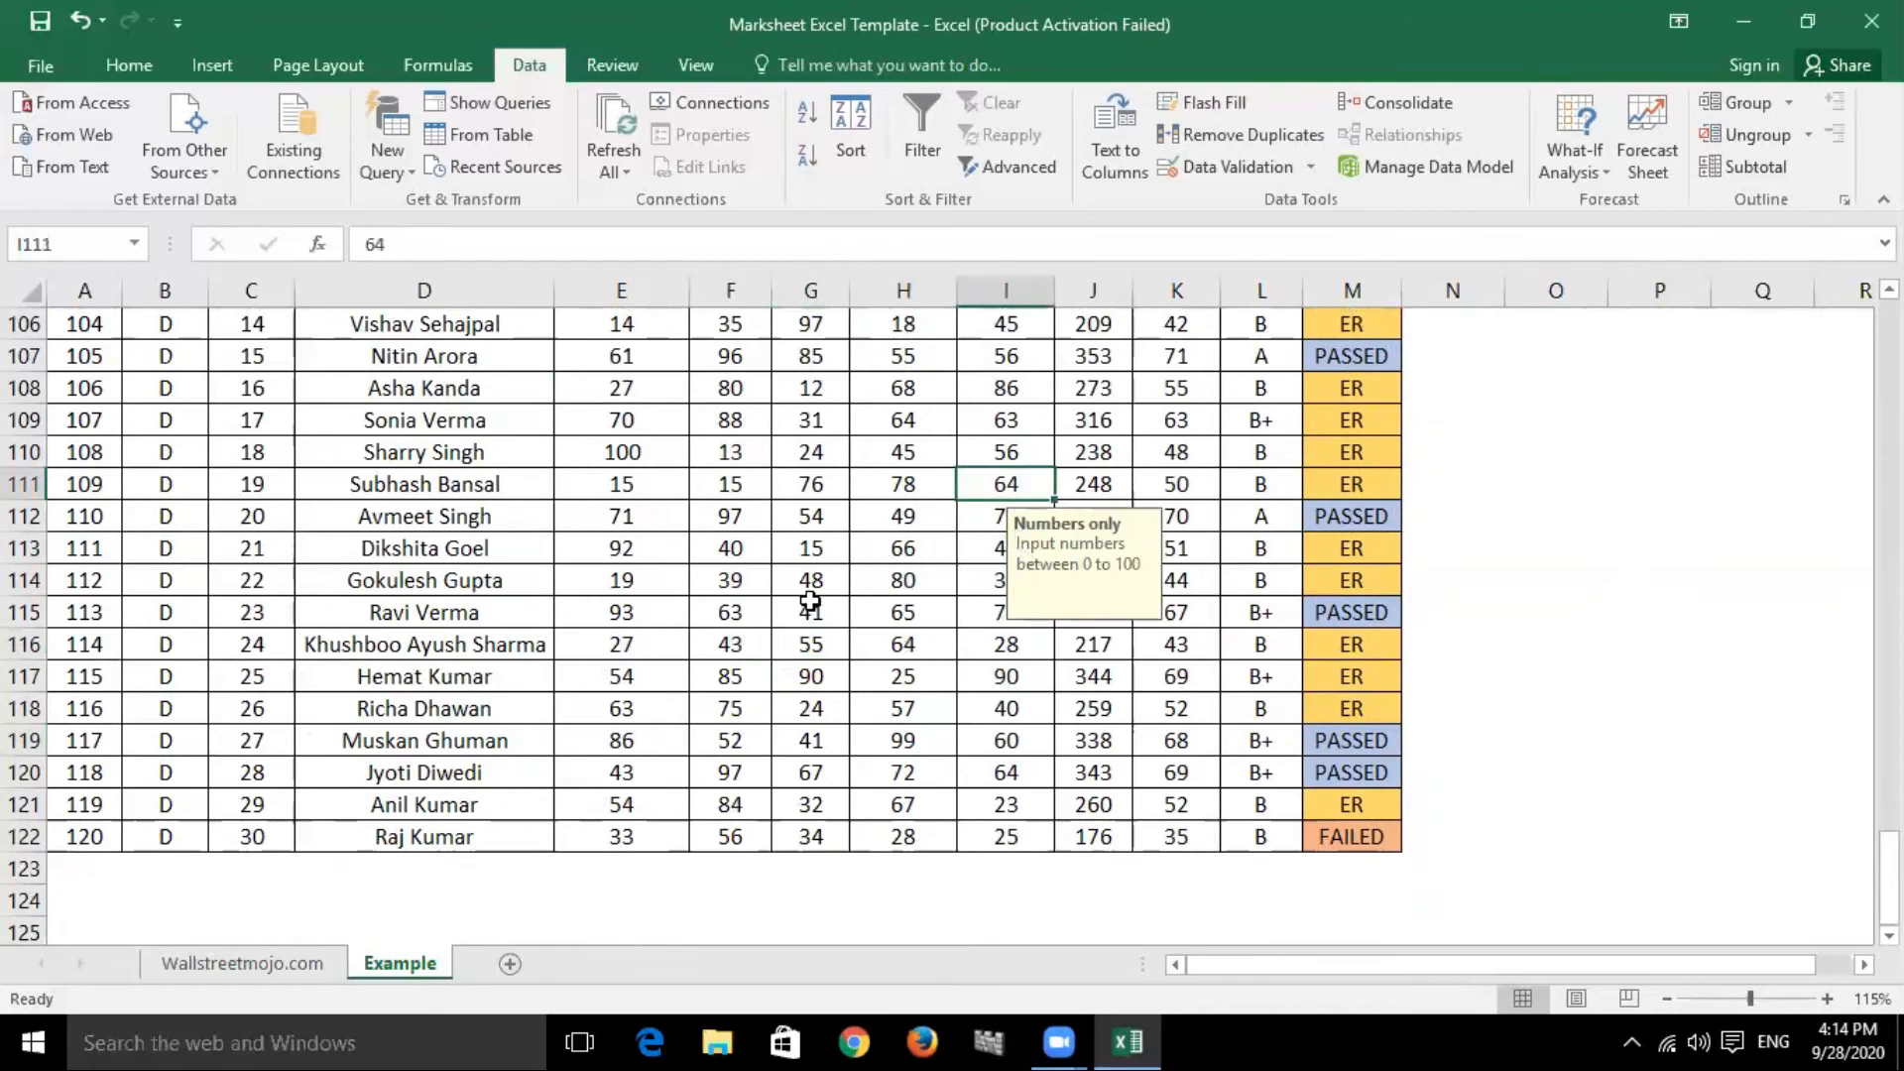
Change the data validation error alert style to Warning for all subject marks in E3:I122.
{"action": "scroll", "coordinate": [811, 600], "scroll_direction": "up", "scroll_amount": 20}
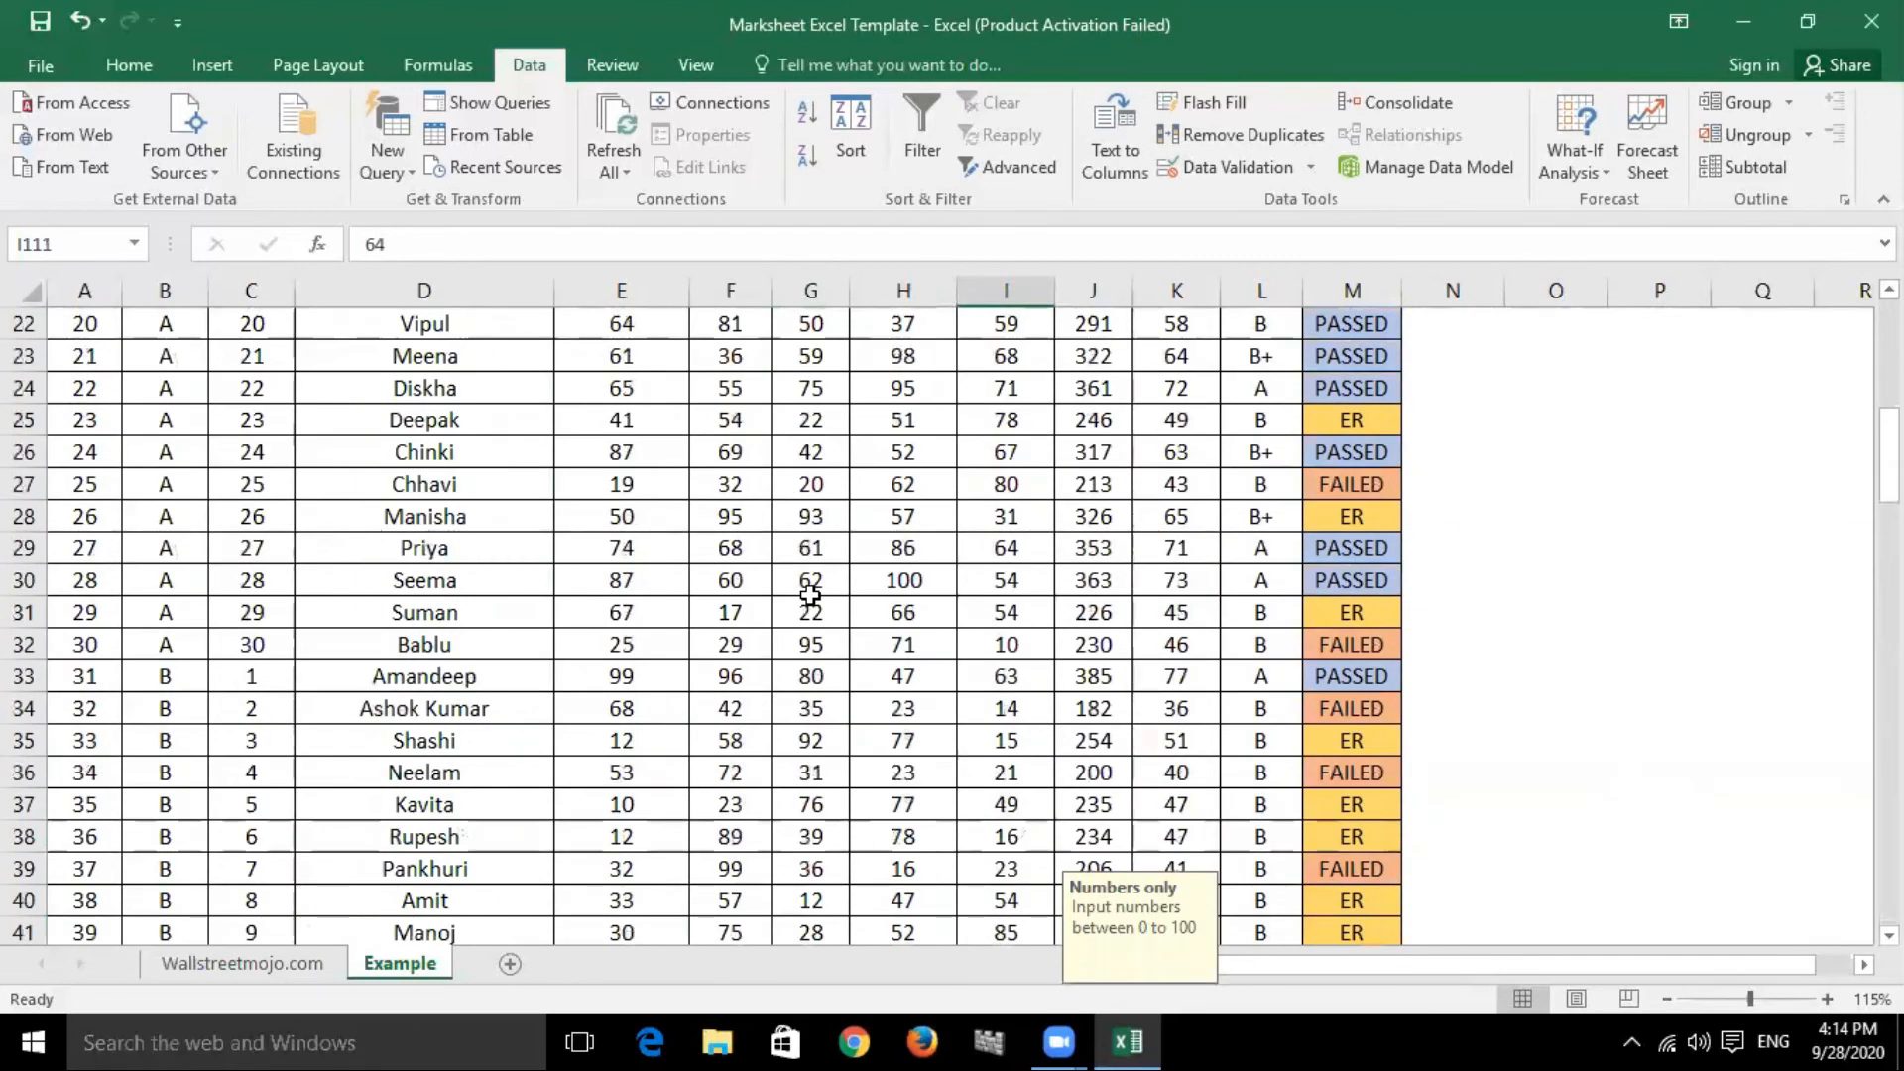
{"action": "scroll", "coordinate": [810, 595], "scroll_direction": "up", "scroll_amount": 7}
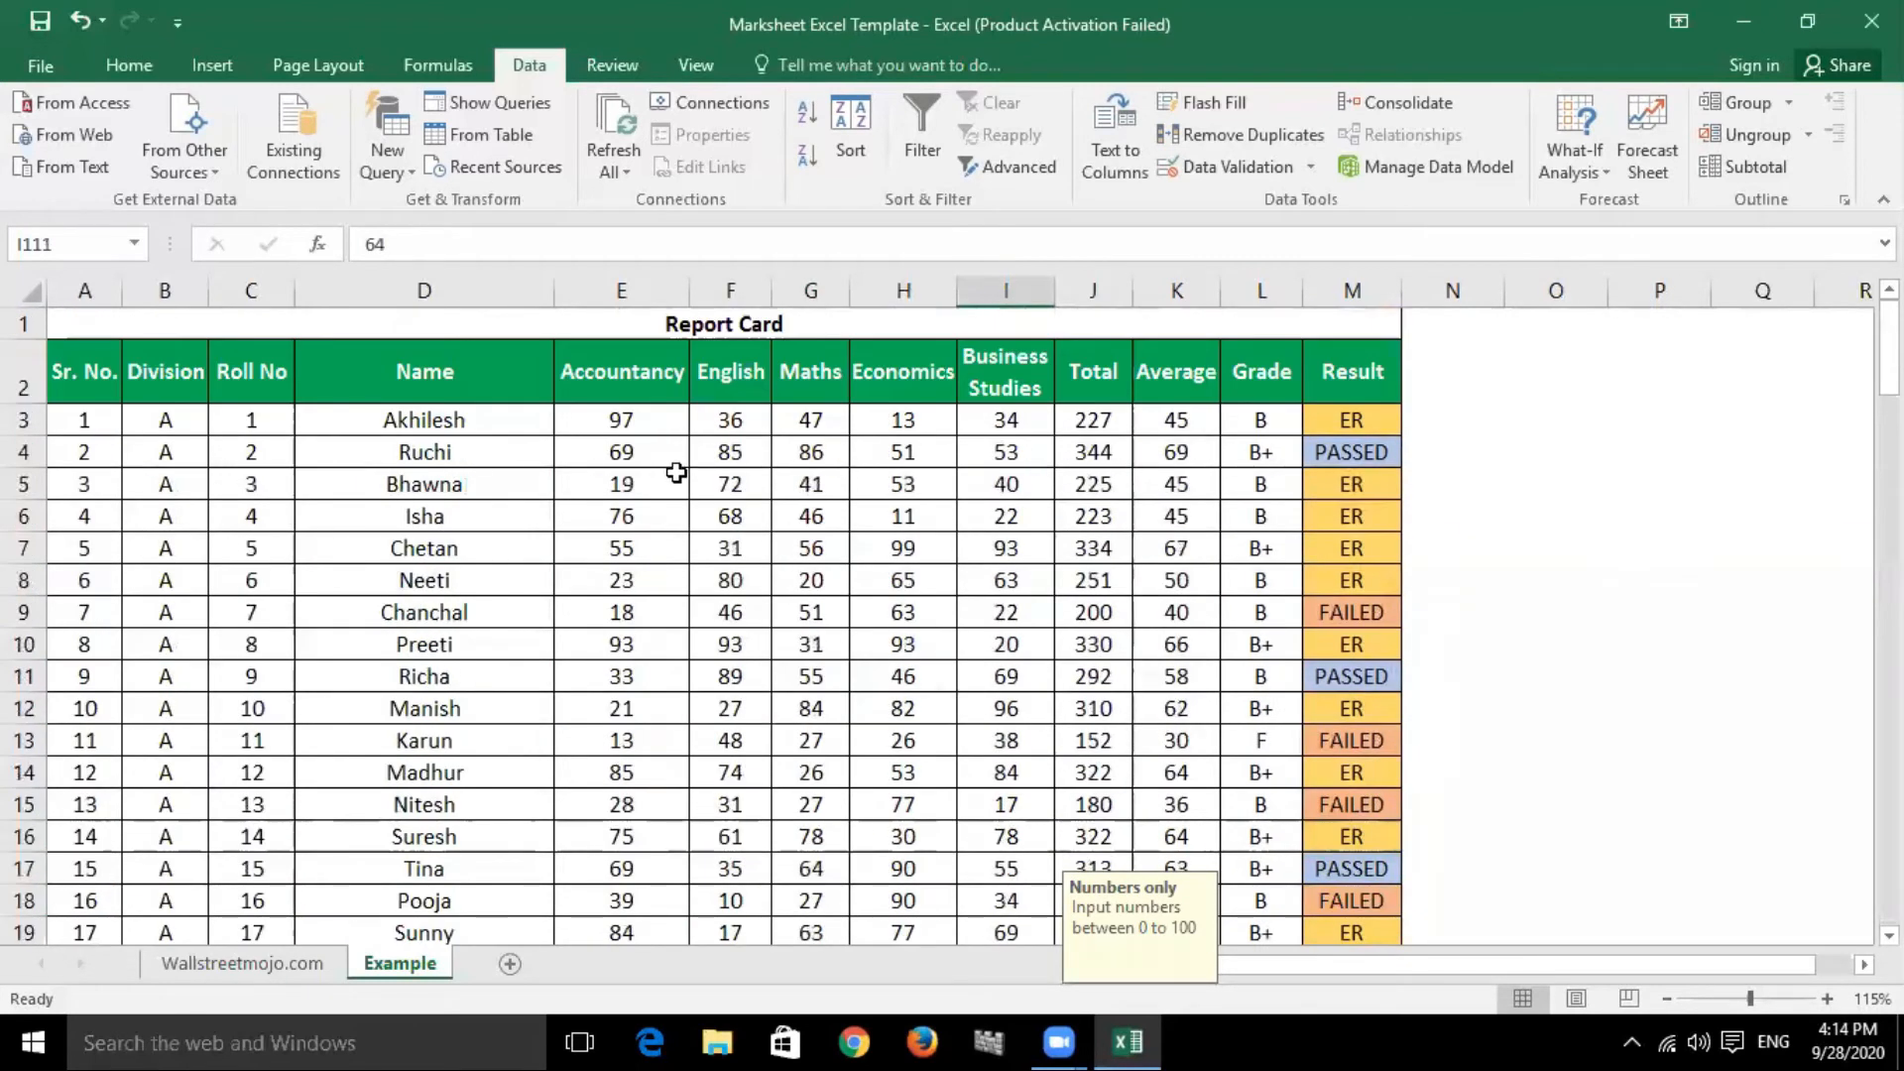
{"action": "left_click", "coordinate": [660, 515]}
{"action": "left_click_drag", "start_coordinate": [656, 419], "coordinate": [1036, 855]}
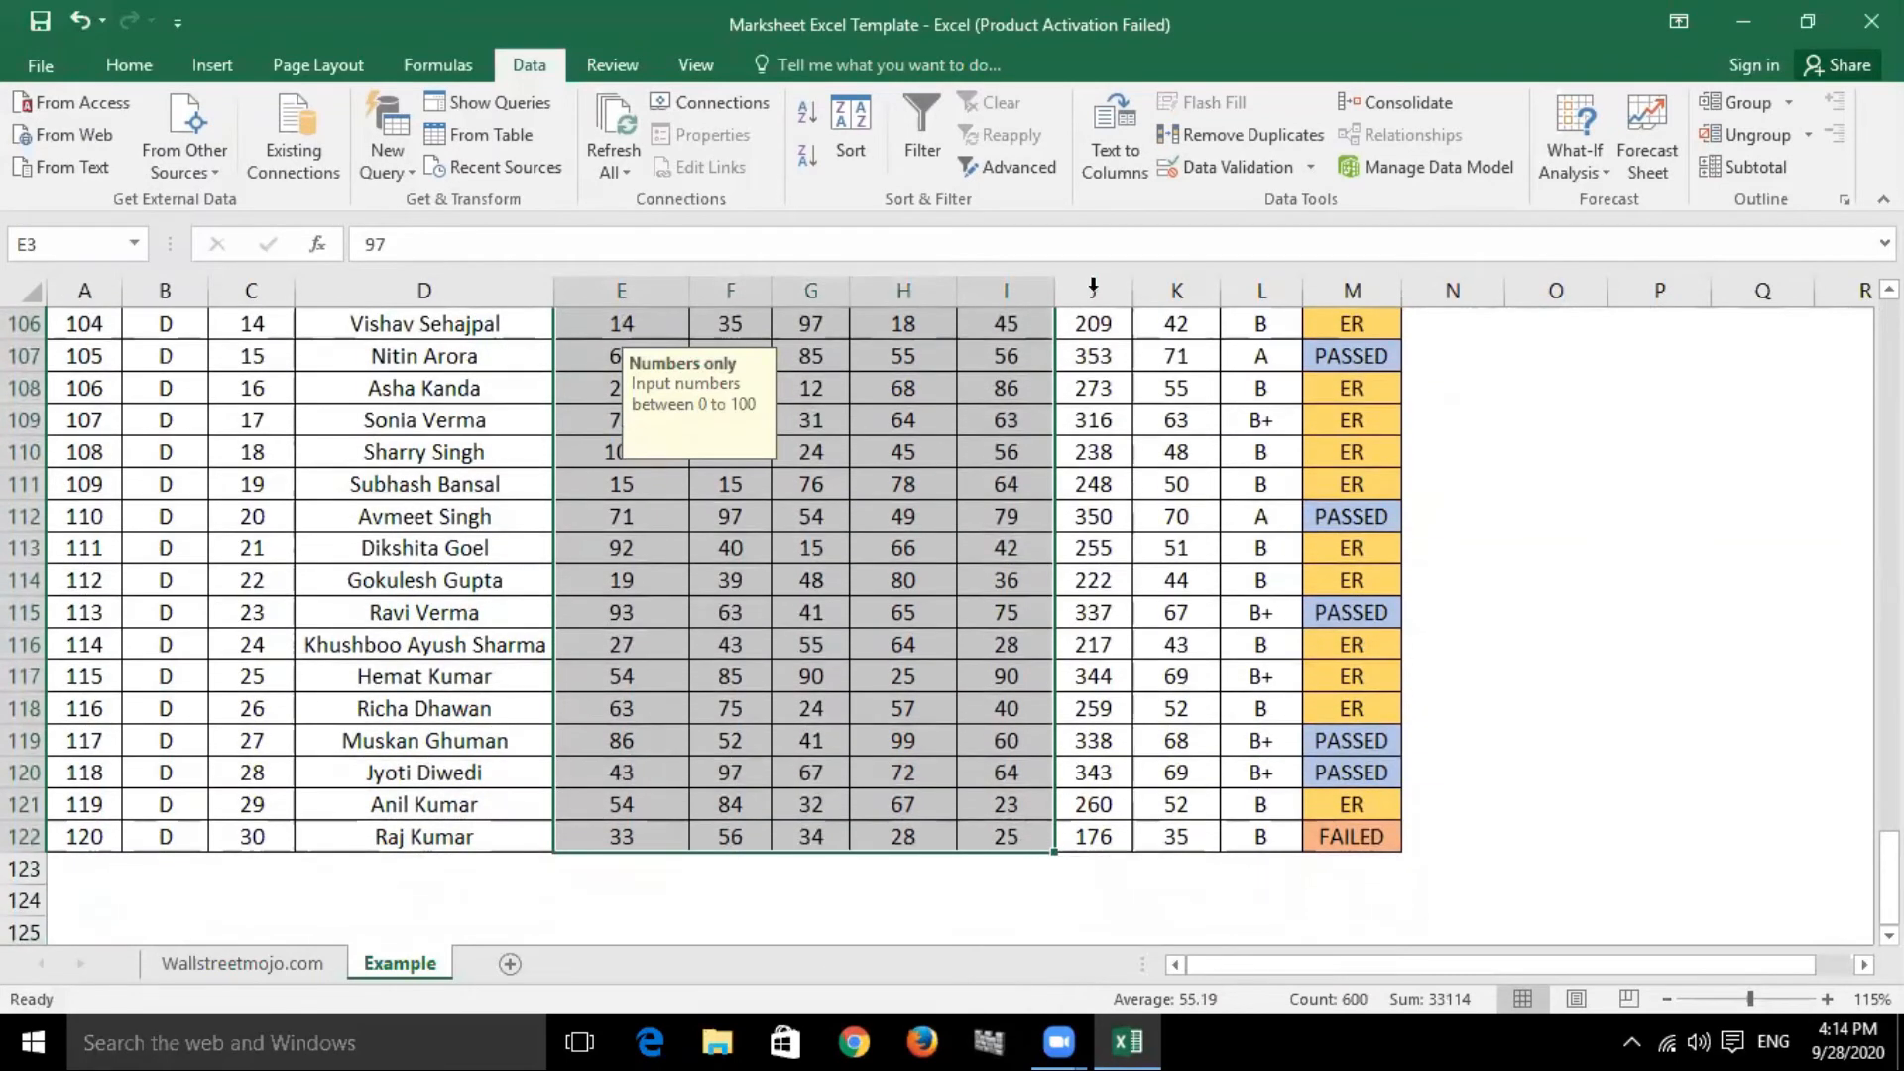
{"action": "left_click", "coordinate": [1212, 171]}
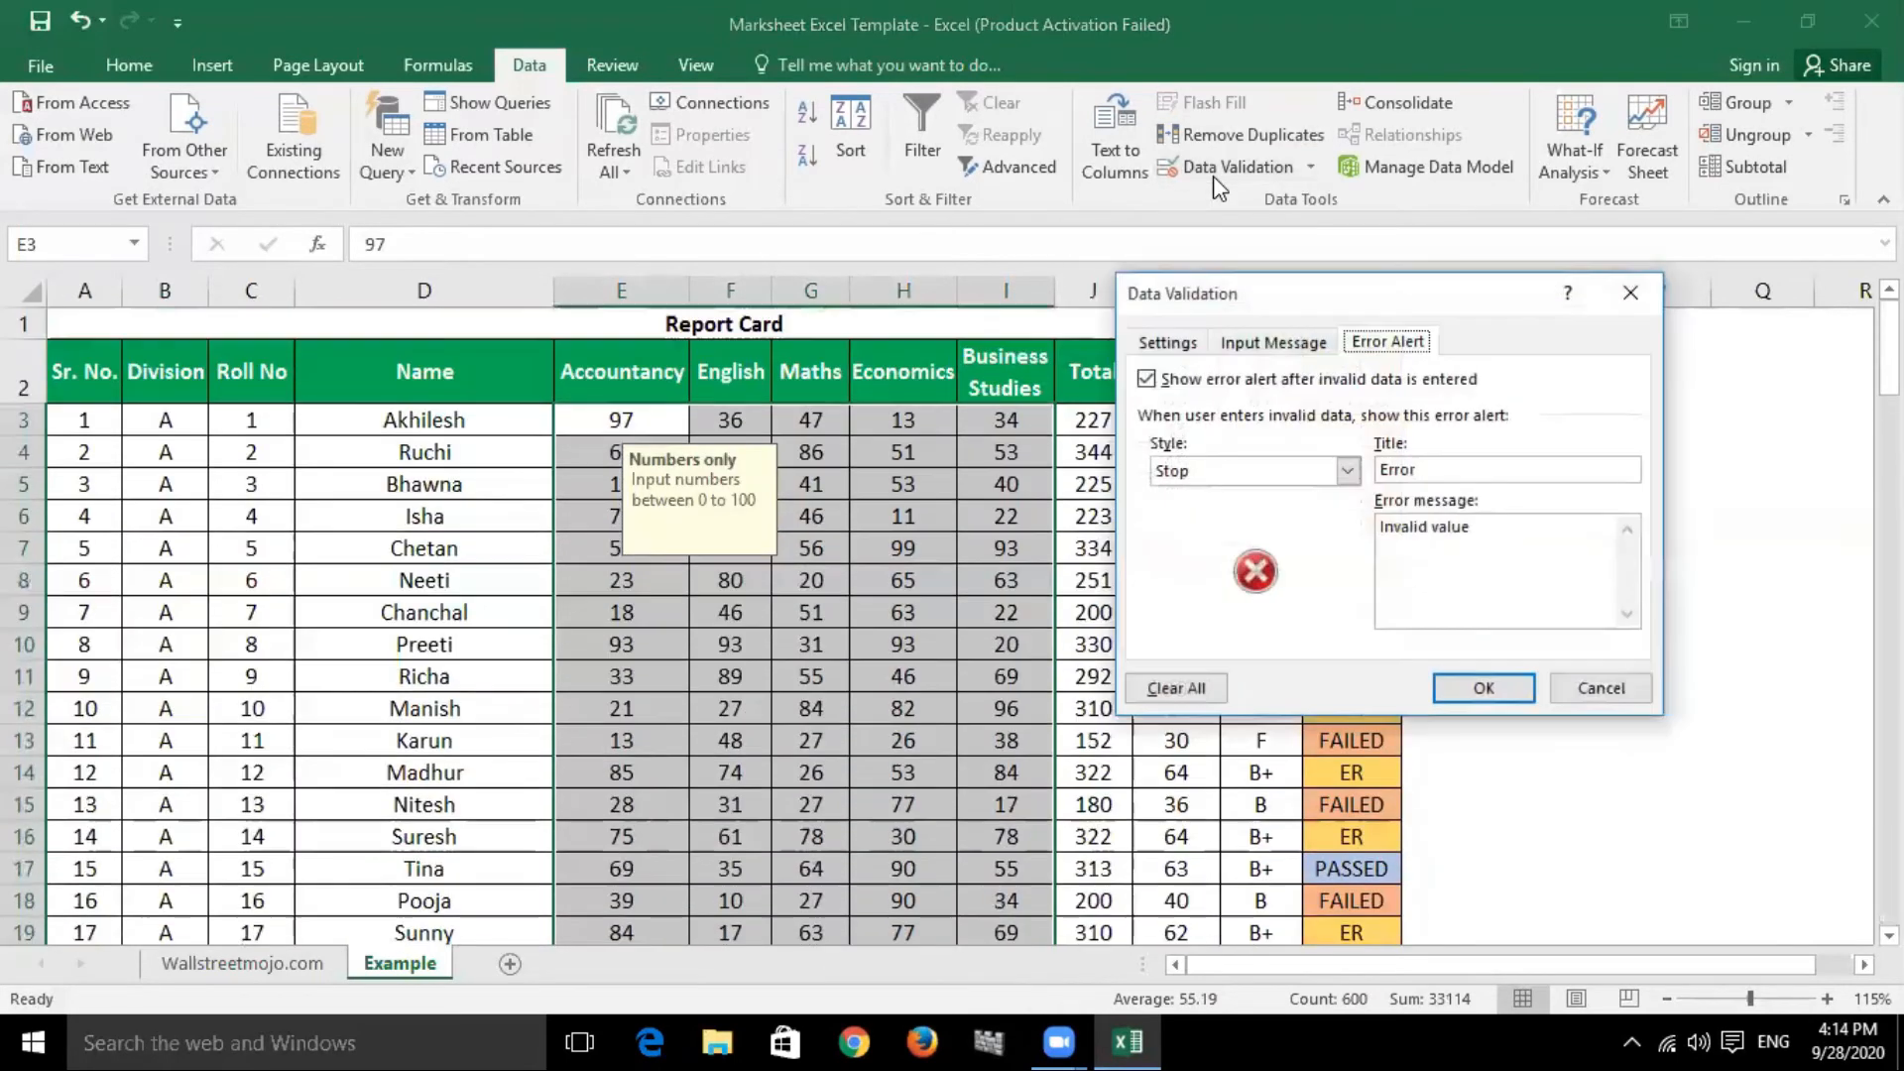
{"action": "left_click", "coordinate": [1341, 471]}
{"action": "left_click", "coordinate": [1289, 514]}
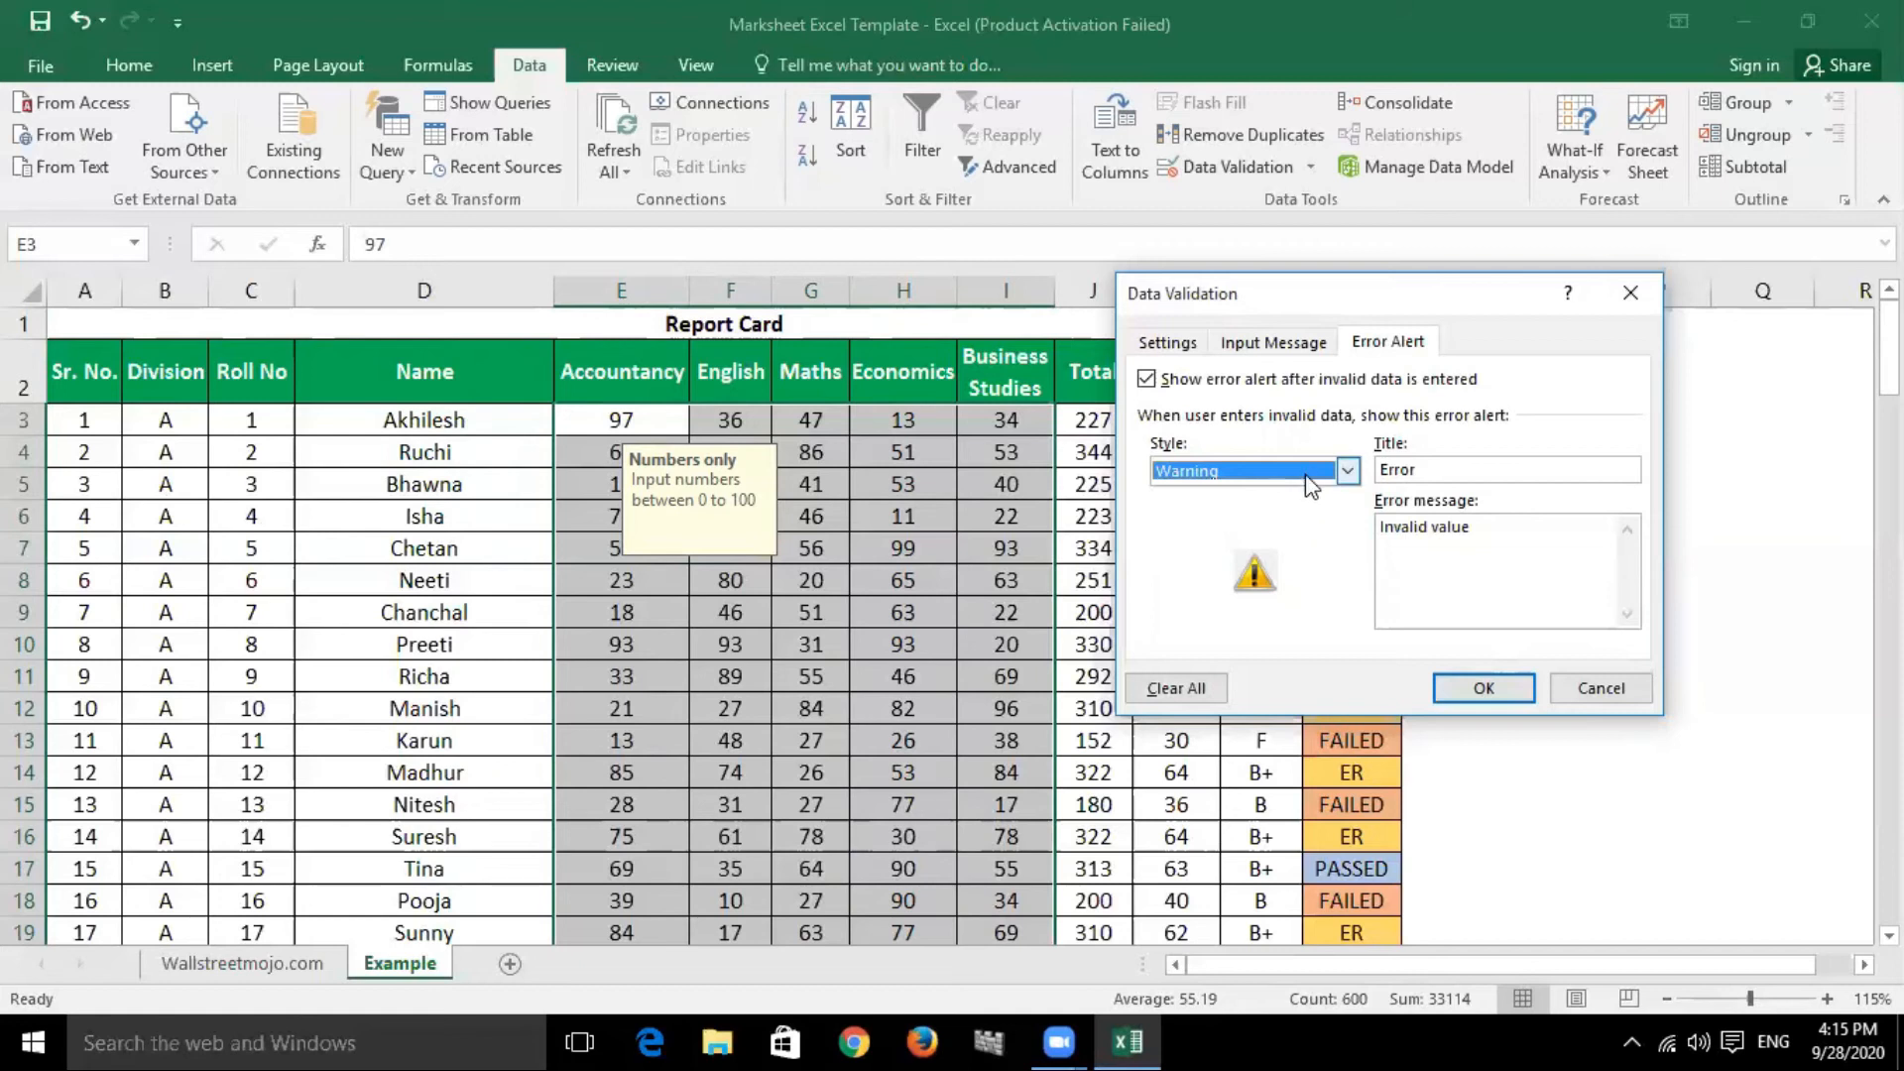
{"action": "left_click", "coordinate": [1478, 688]}
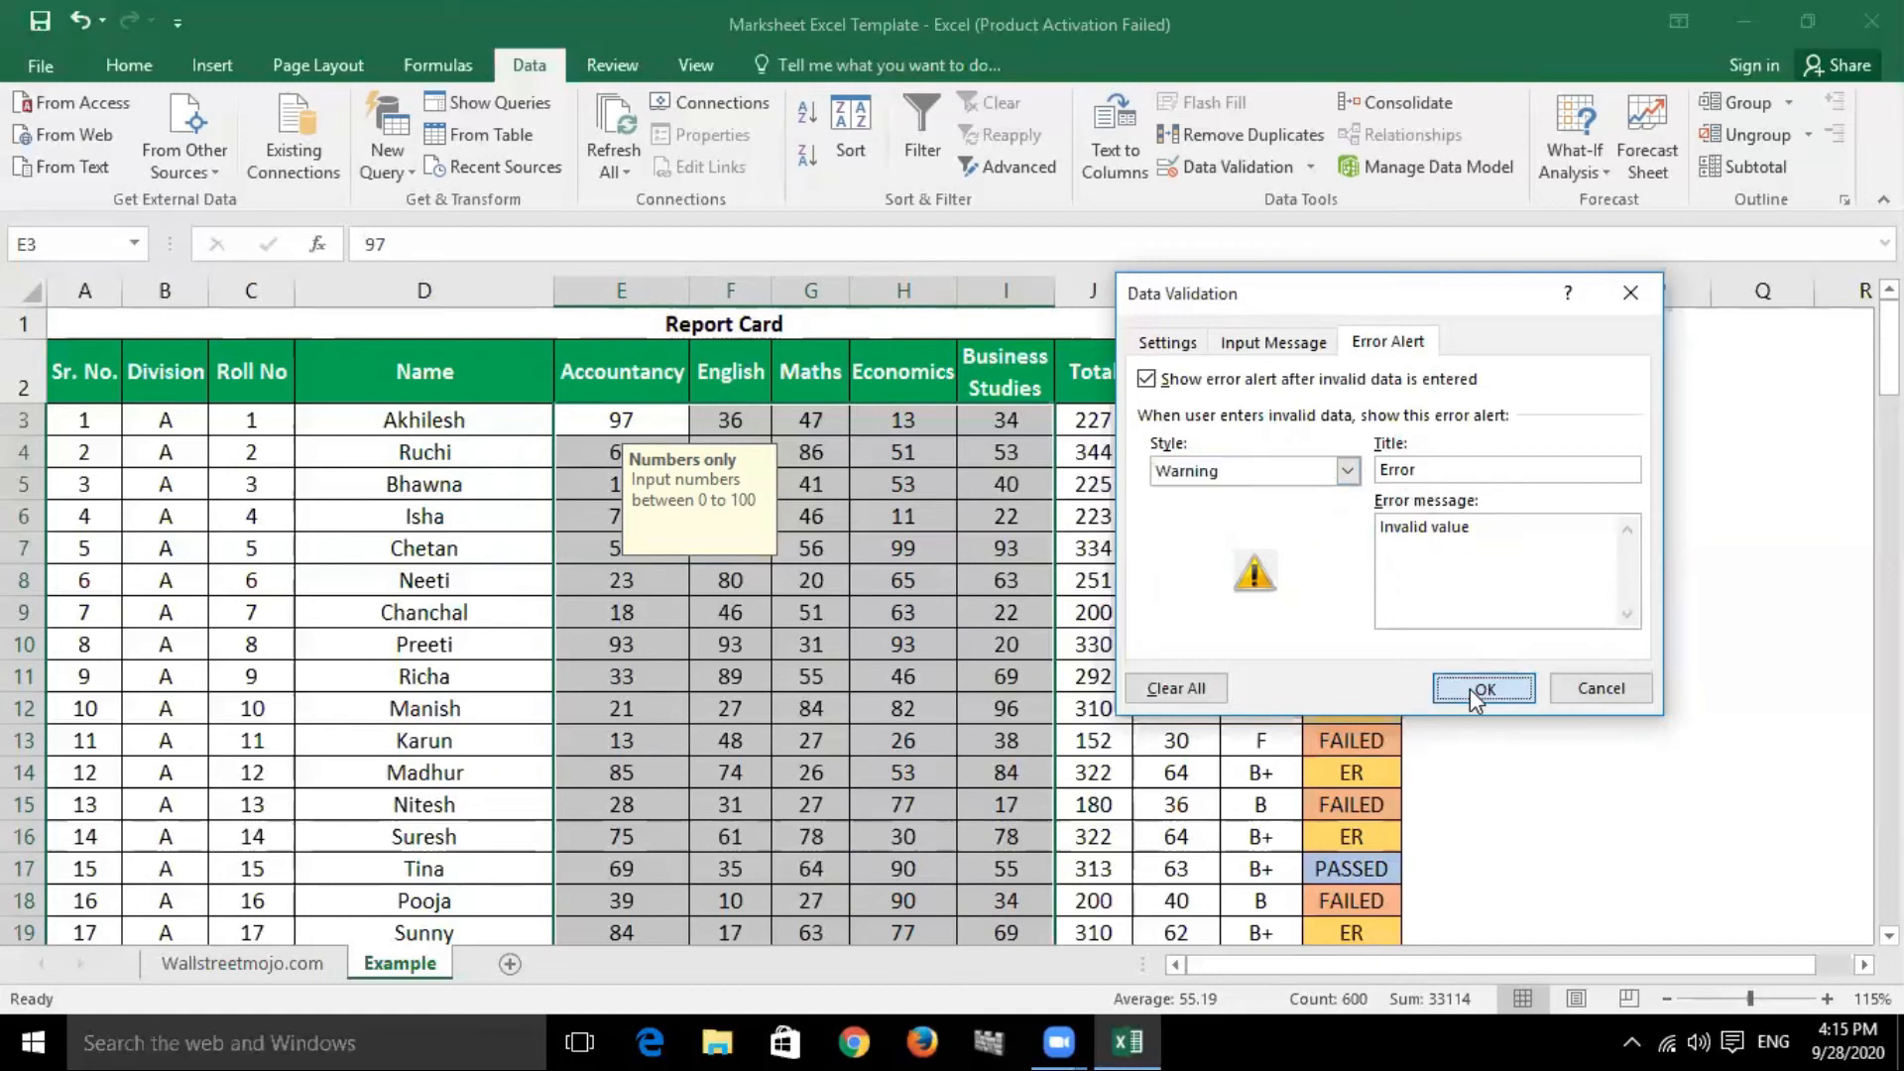
Enter 121 as the Accountancy mark in cell E12 and choose to continue with the invalid value.
{"action": "left_click", "coordinate": [1588, 666]}
{"action": "scroll", "coordinate": [1468, 672], "scroll_direction": "down", "scroll_amount": 2}
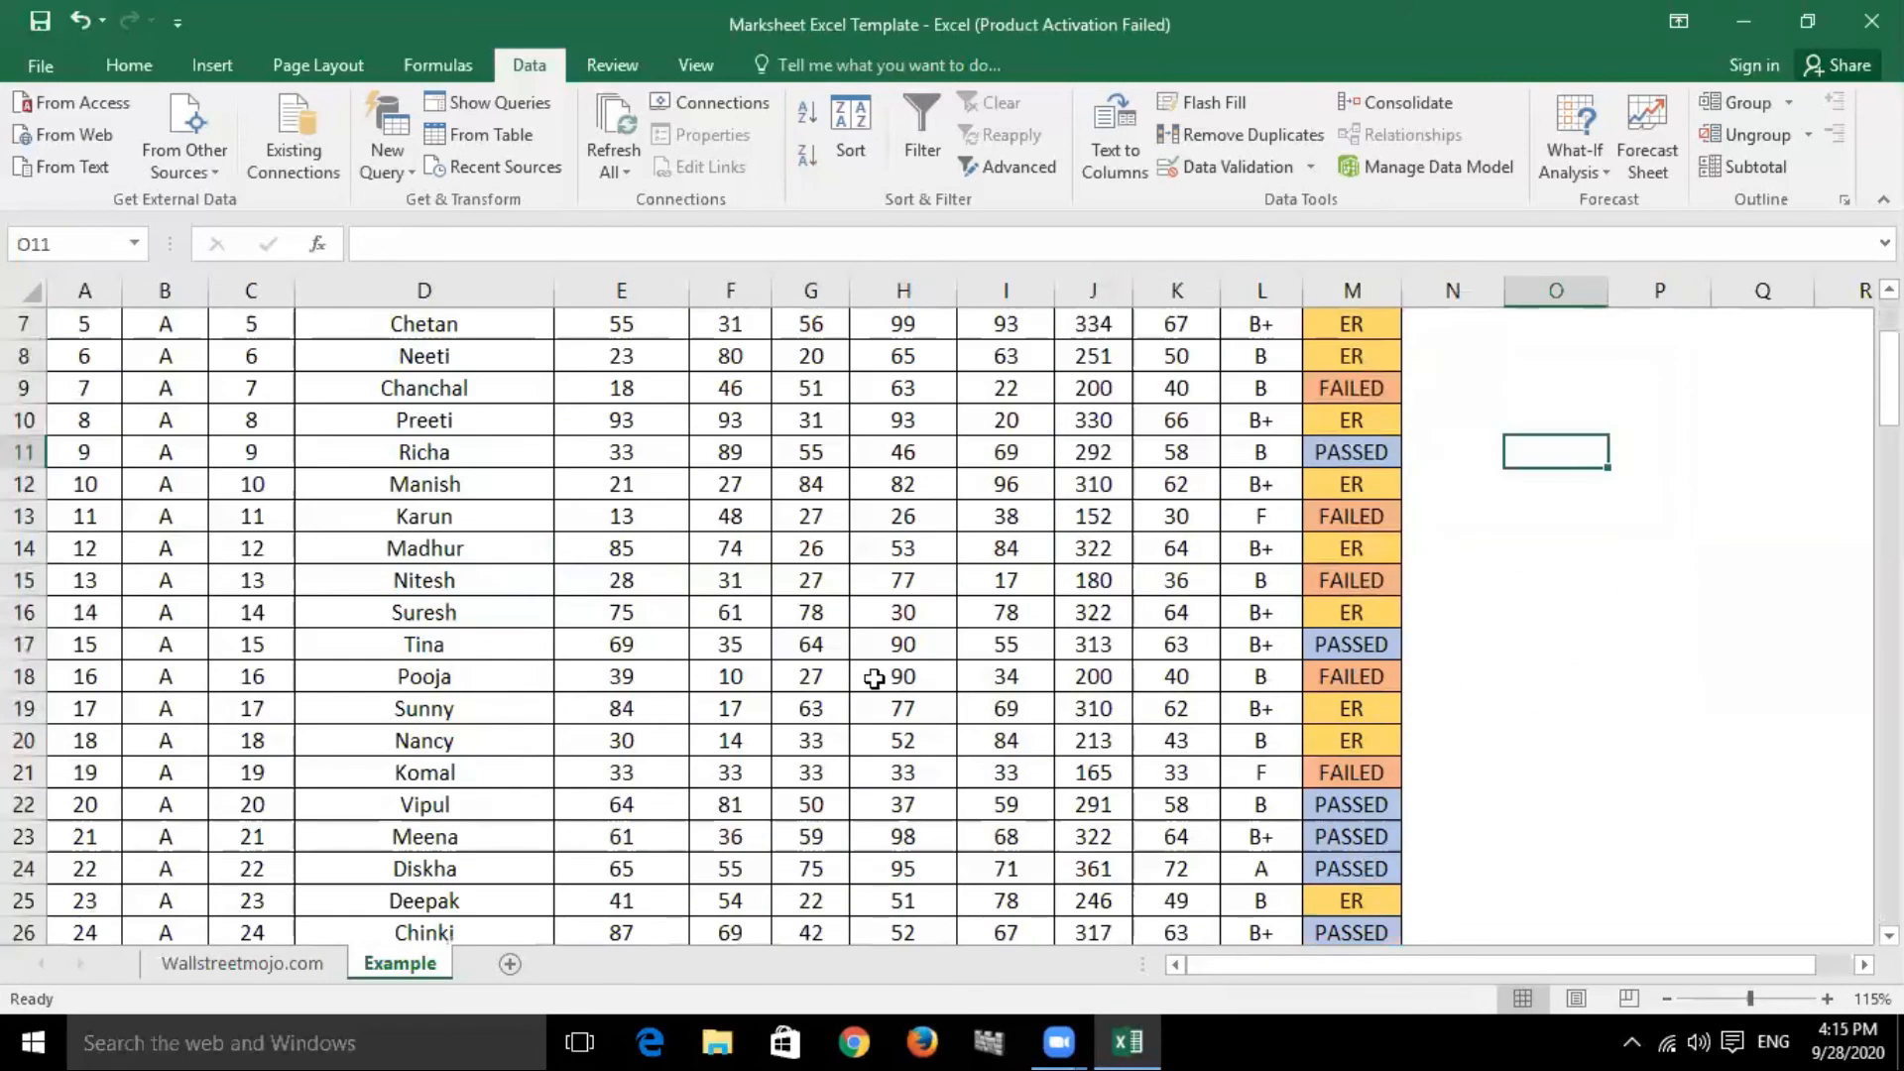
{"action": "left_click", "coordinate": [613, 482]}
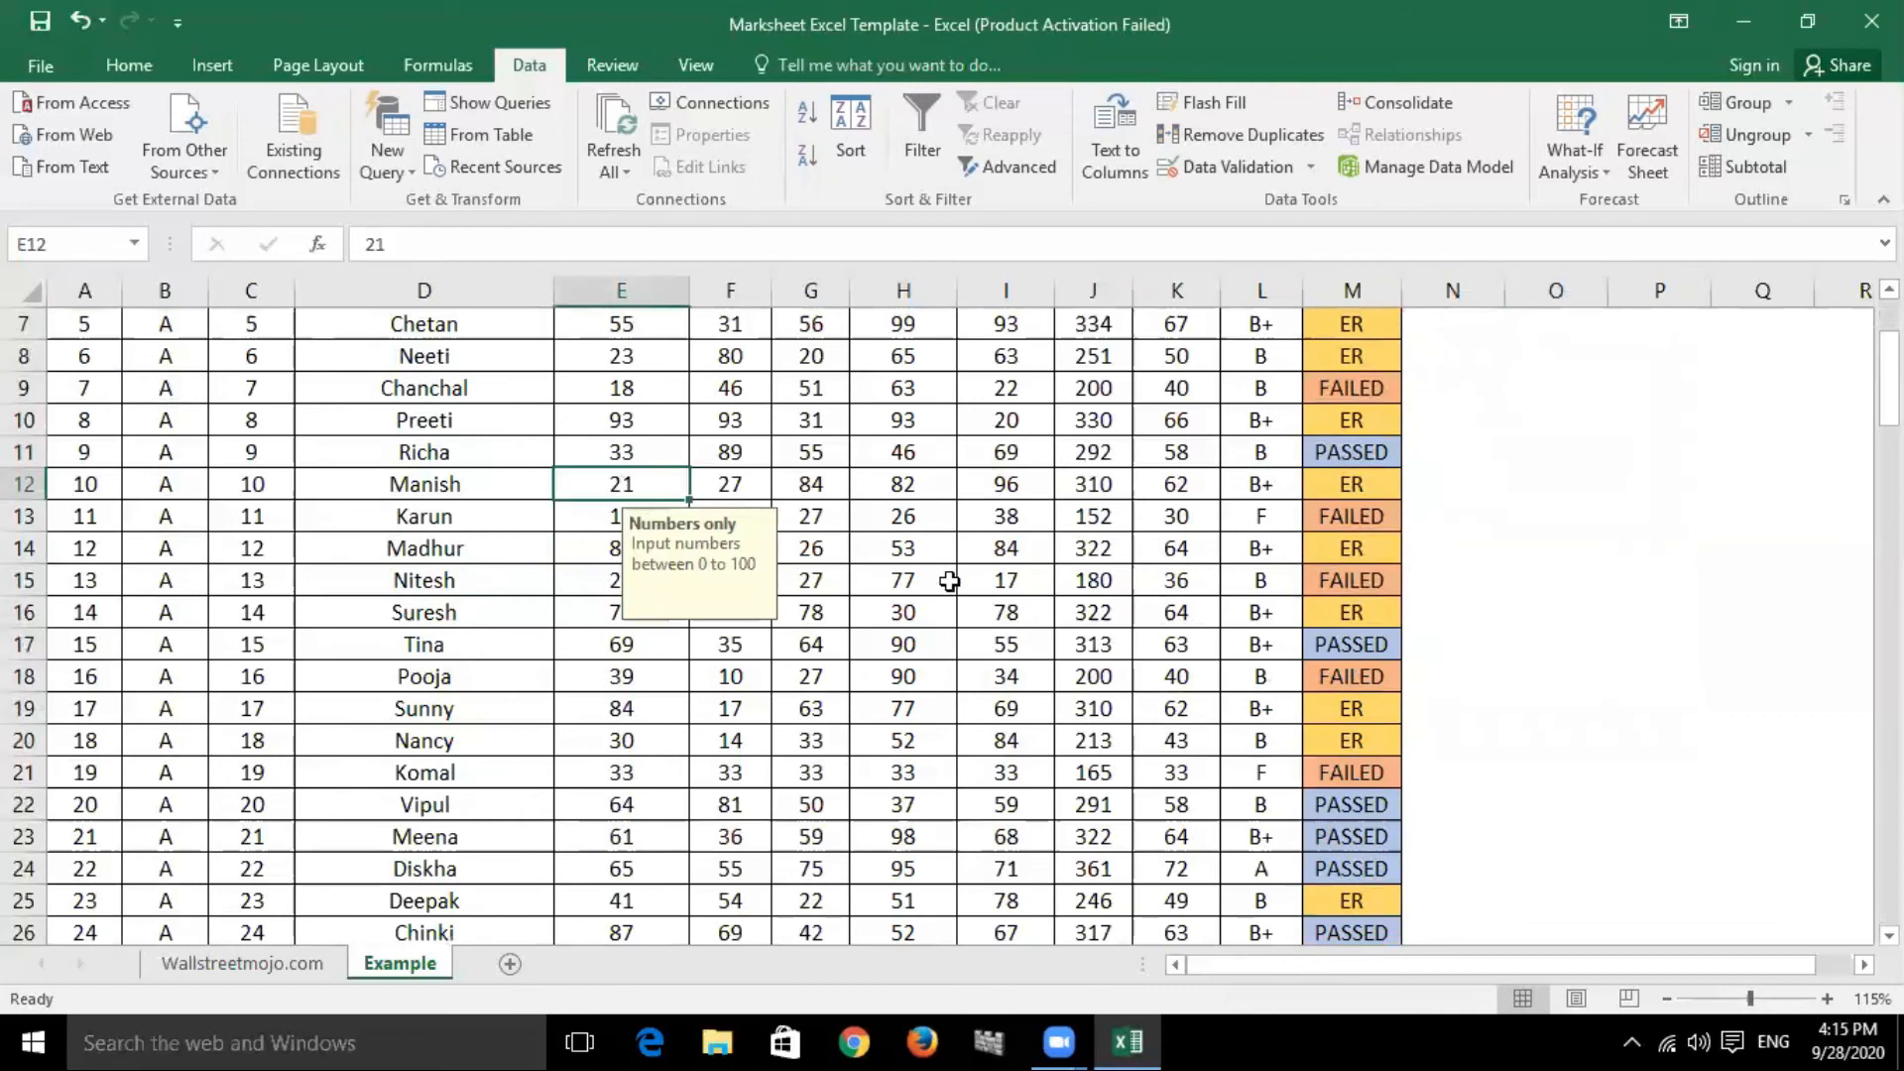
{"action": "type", "text": "121"}
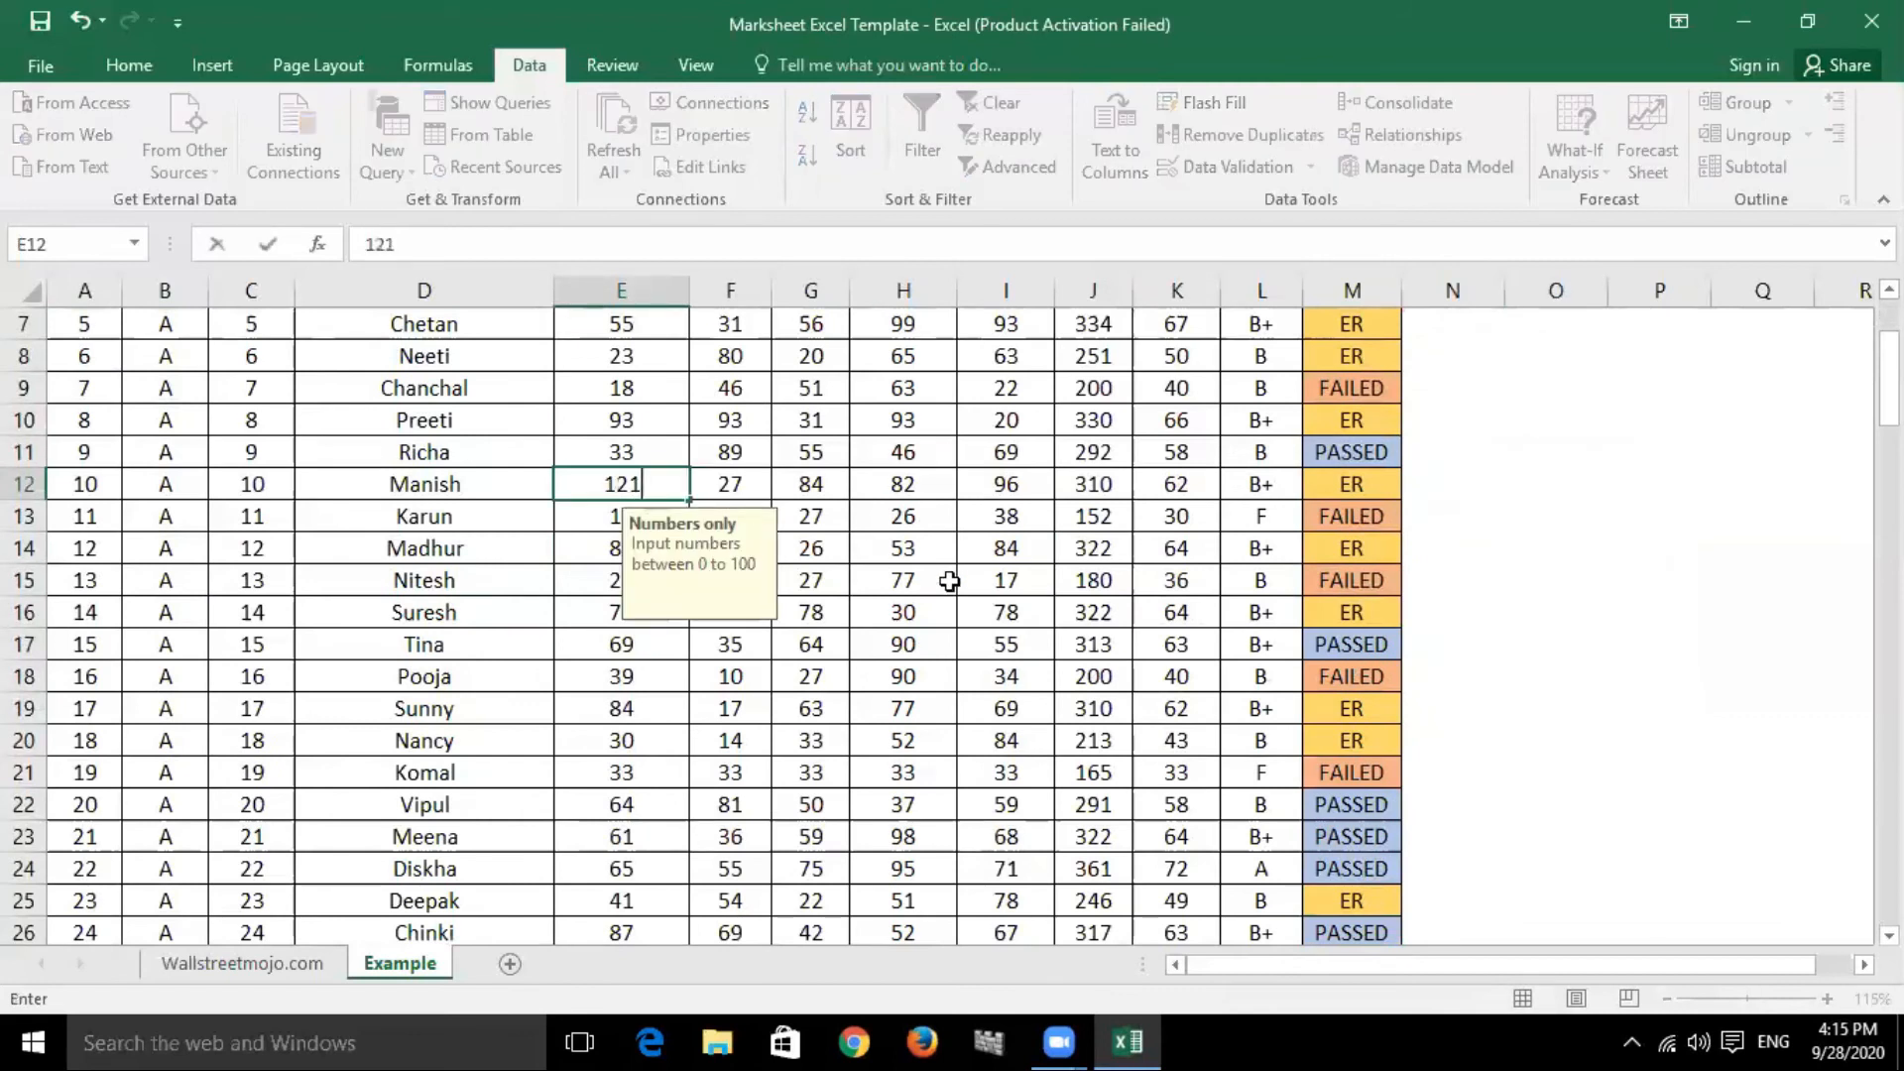
{"action": "key", "text": "Return"}
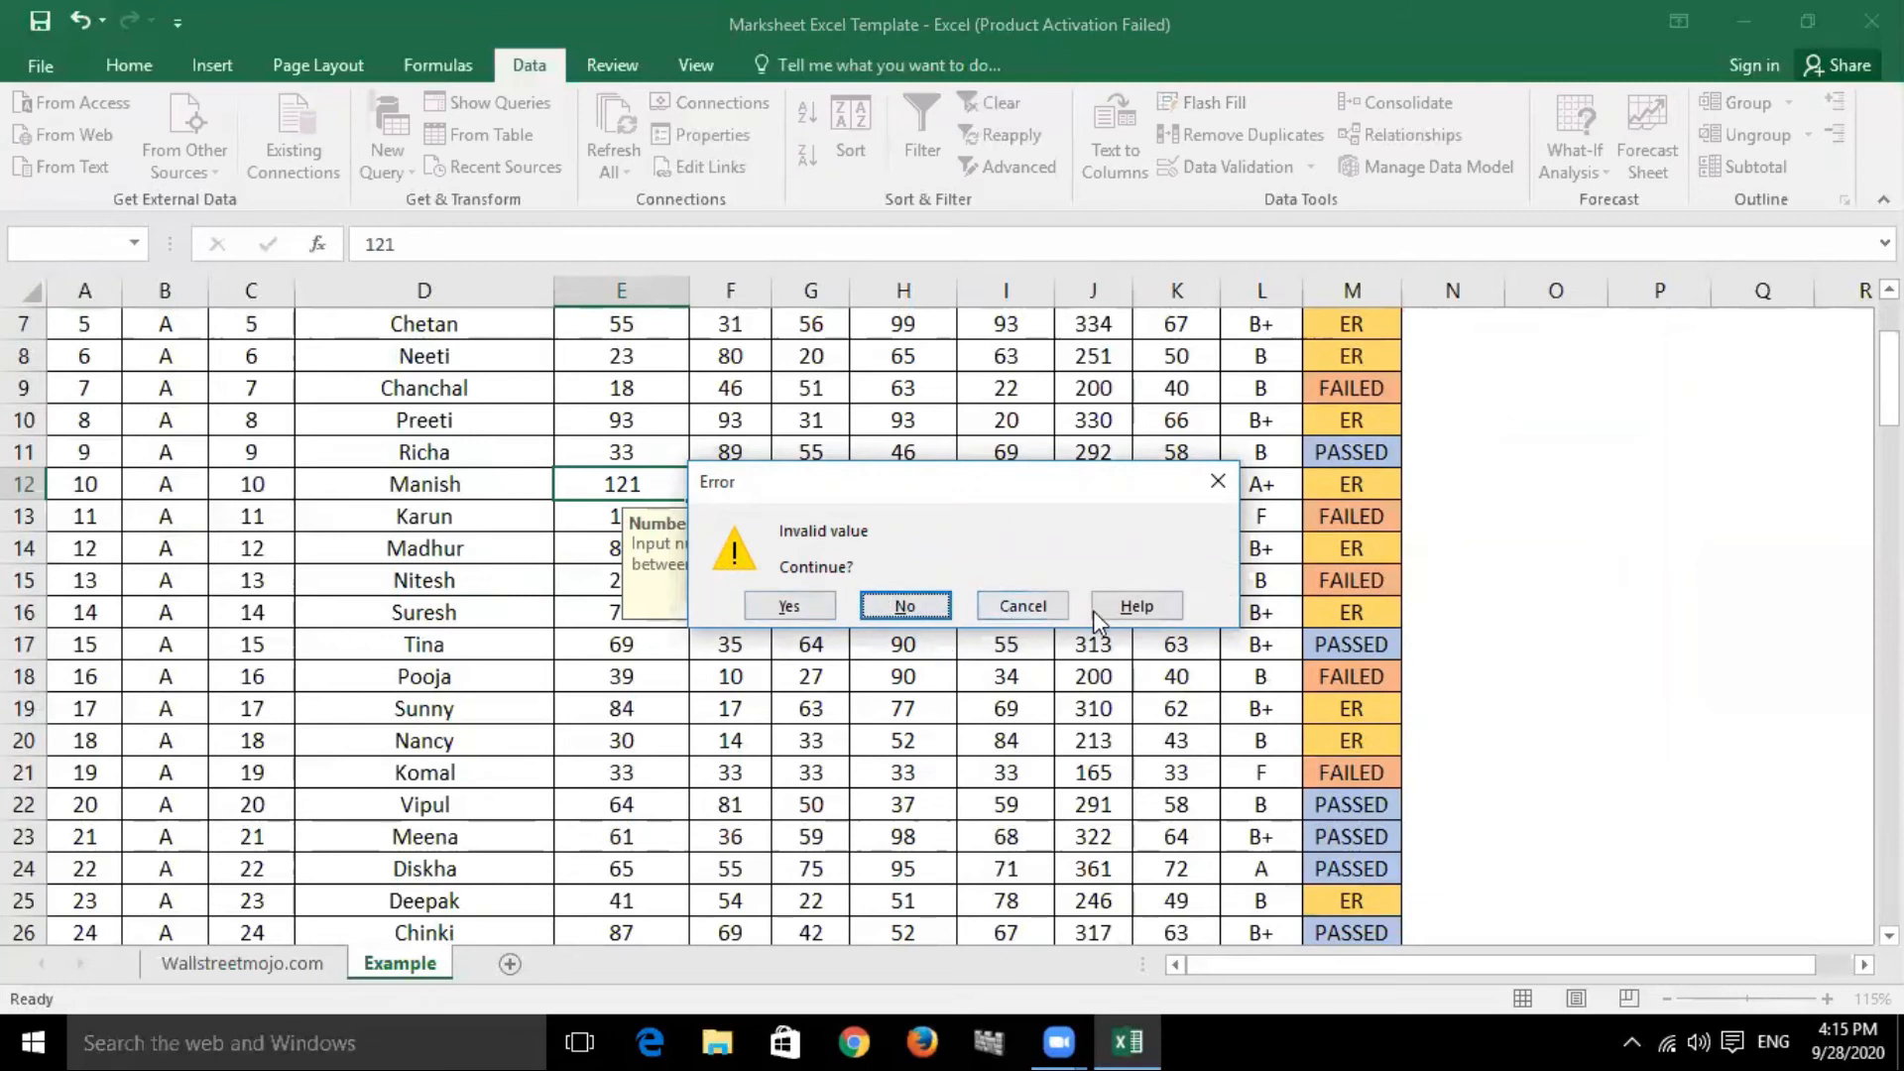
{"action": "left_click", "coordinate": [788, 607]}
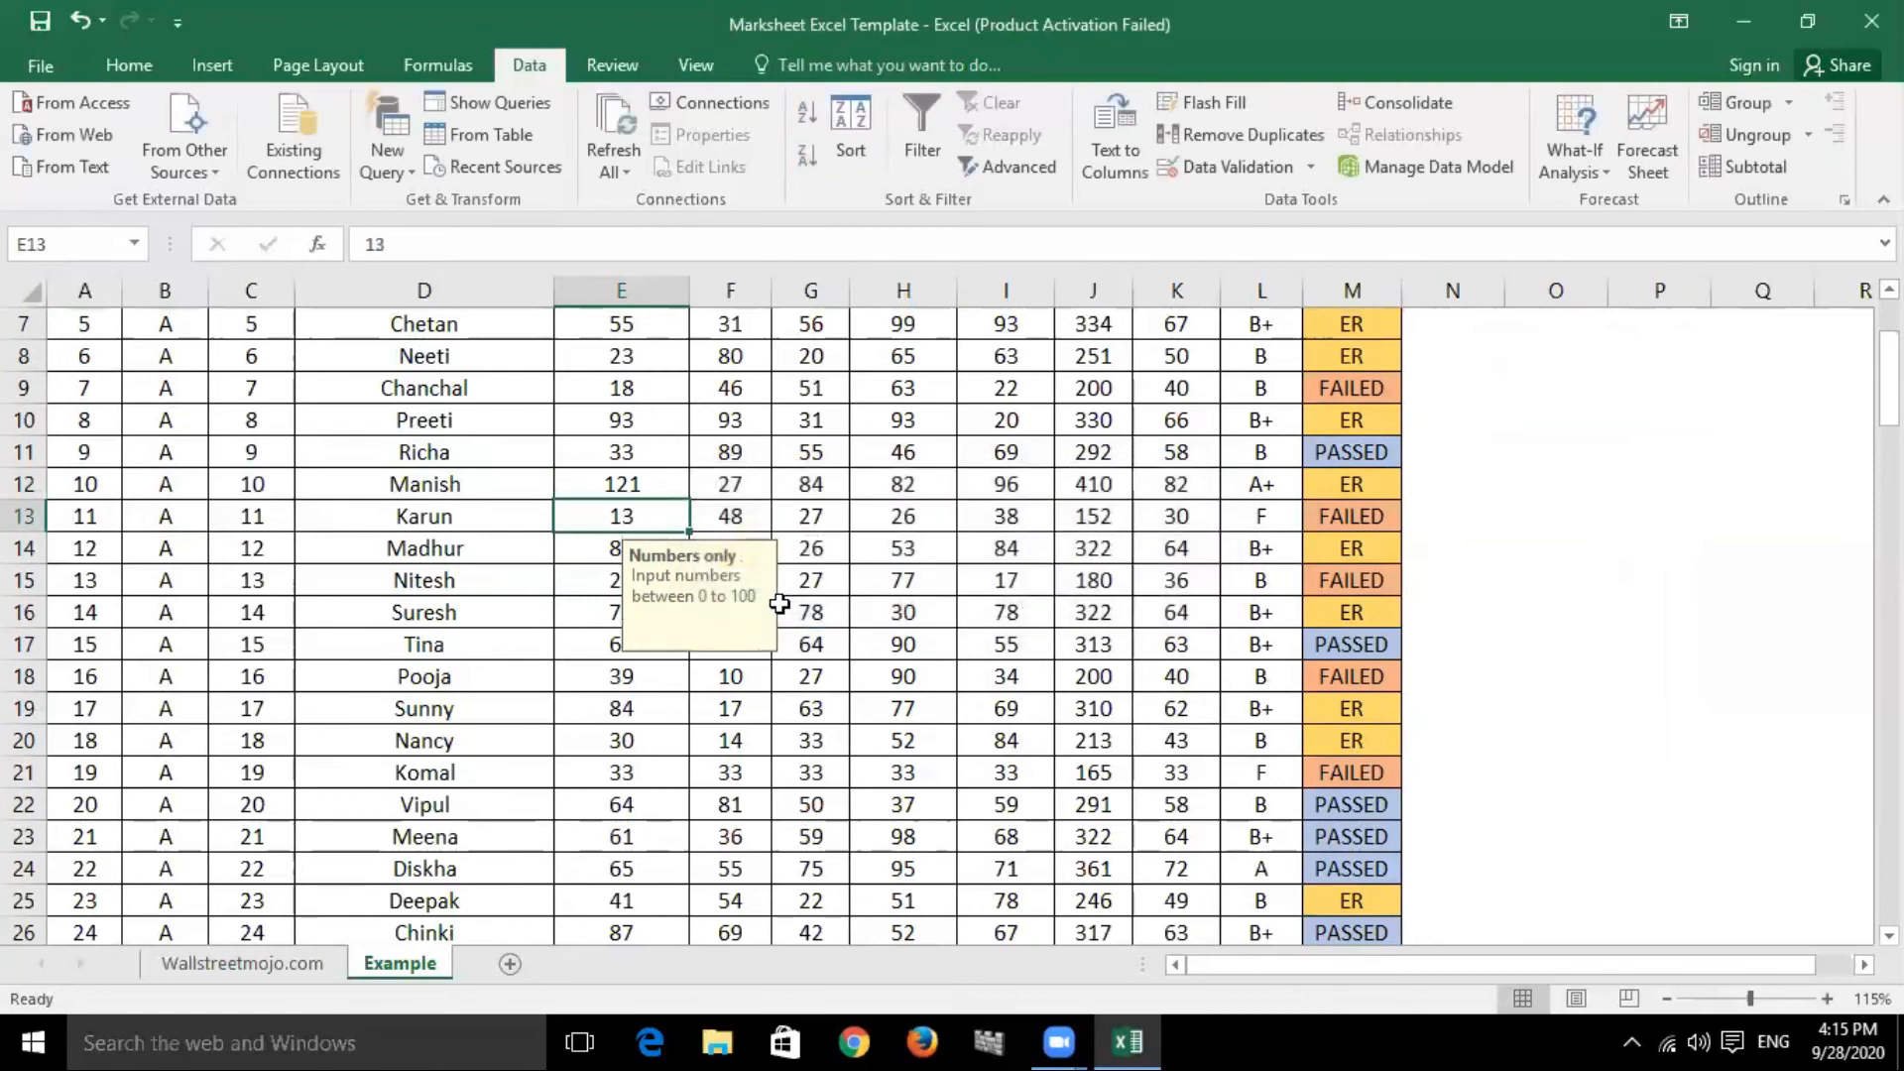
Change the data validation error alert style to Information for all subject marks in E3:I122.
{"action": "key", "text": "Up"}
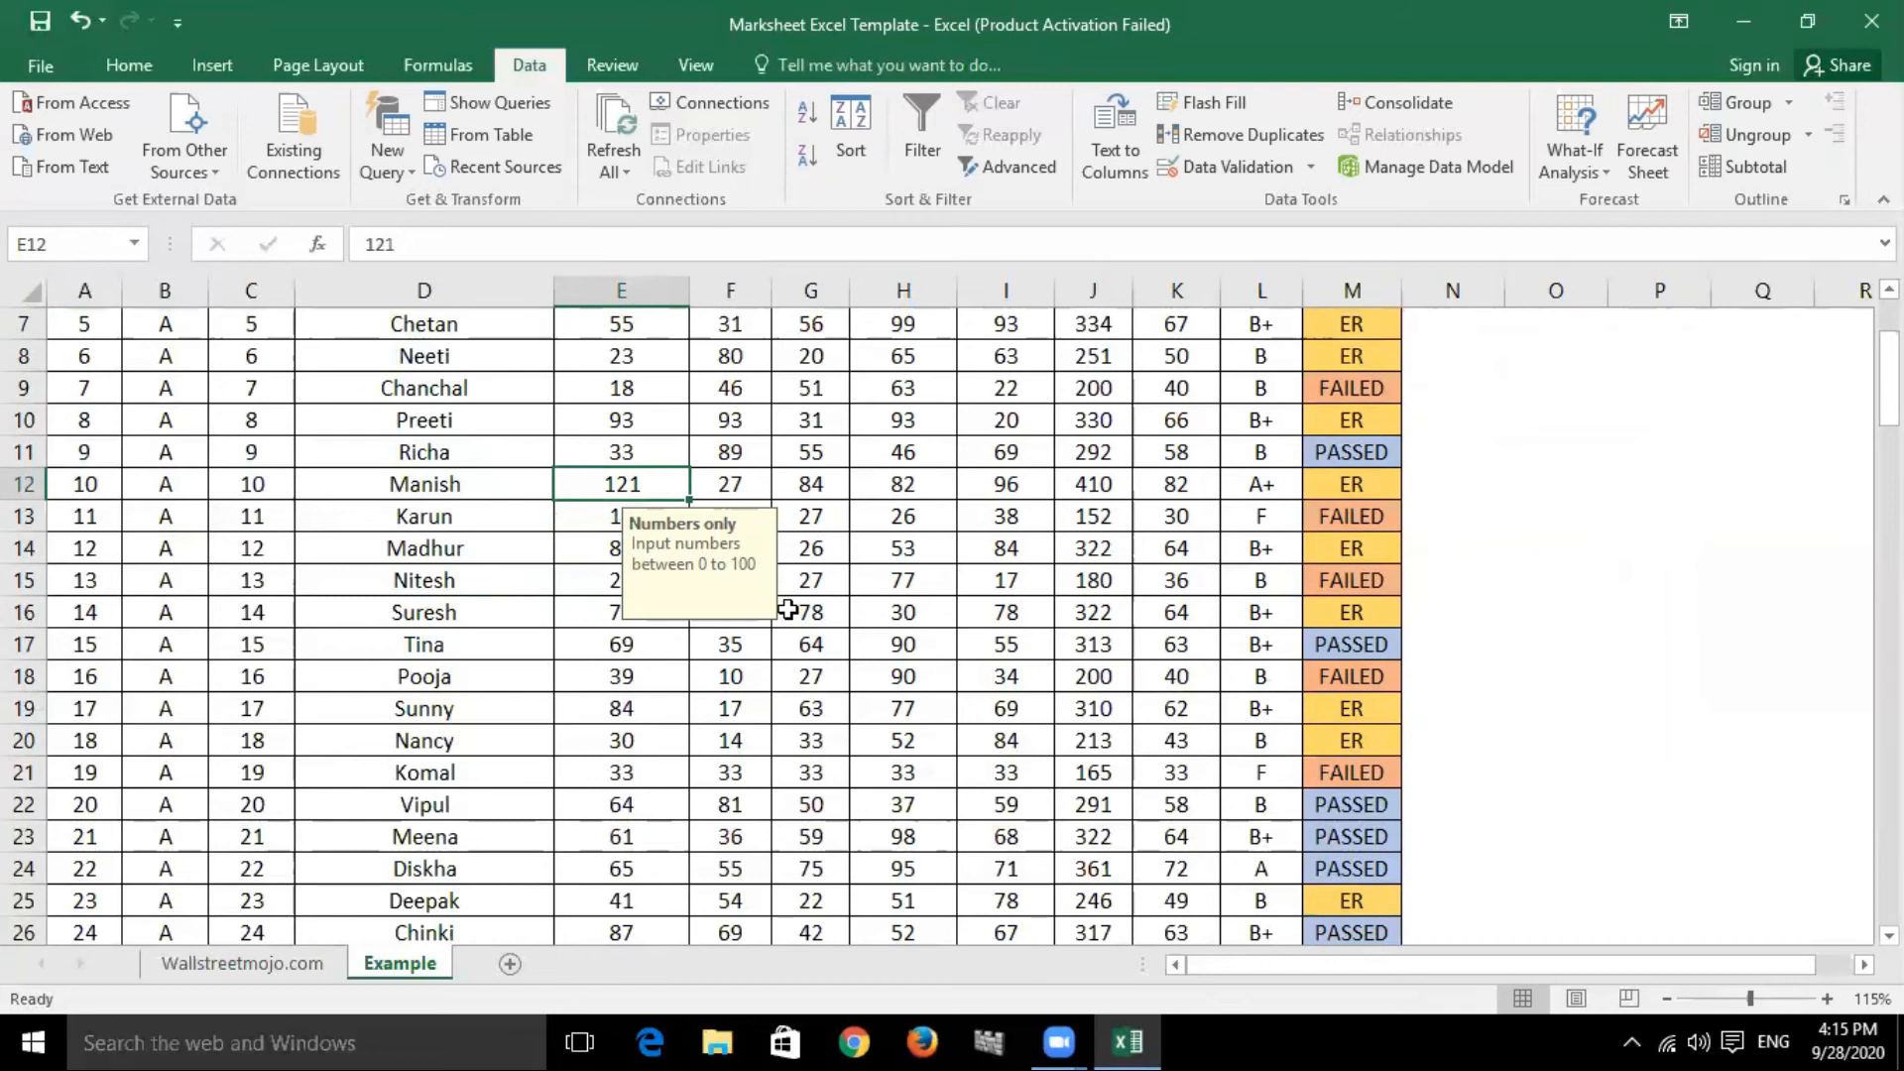
{"action": "scroll", "coordinate": [788, 609], "scroll_direction": "up", "scroll_amount": 2}
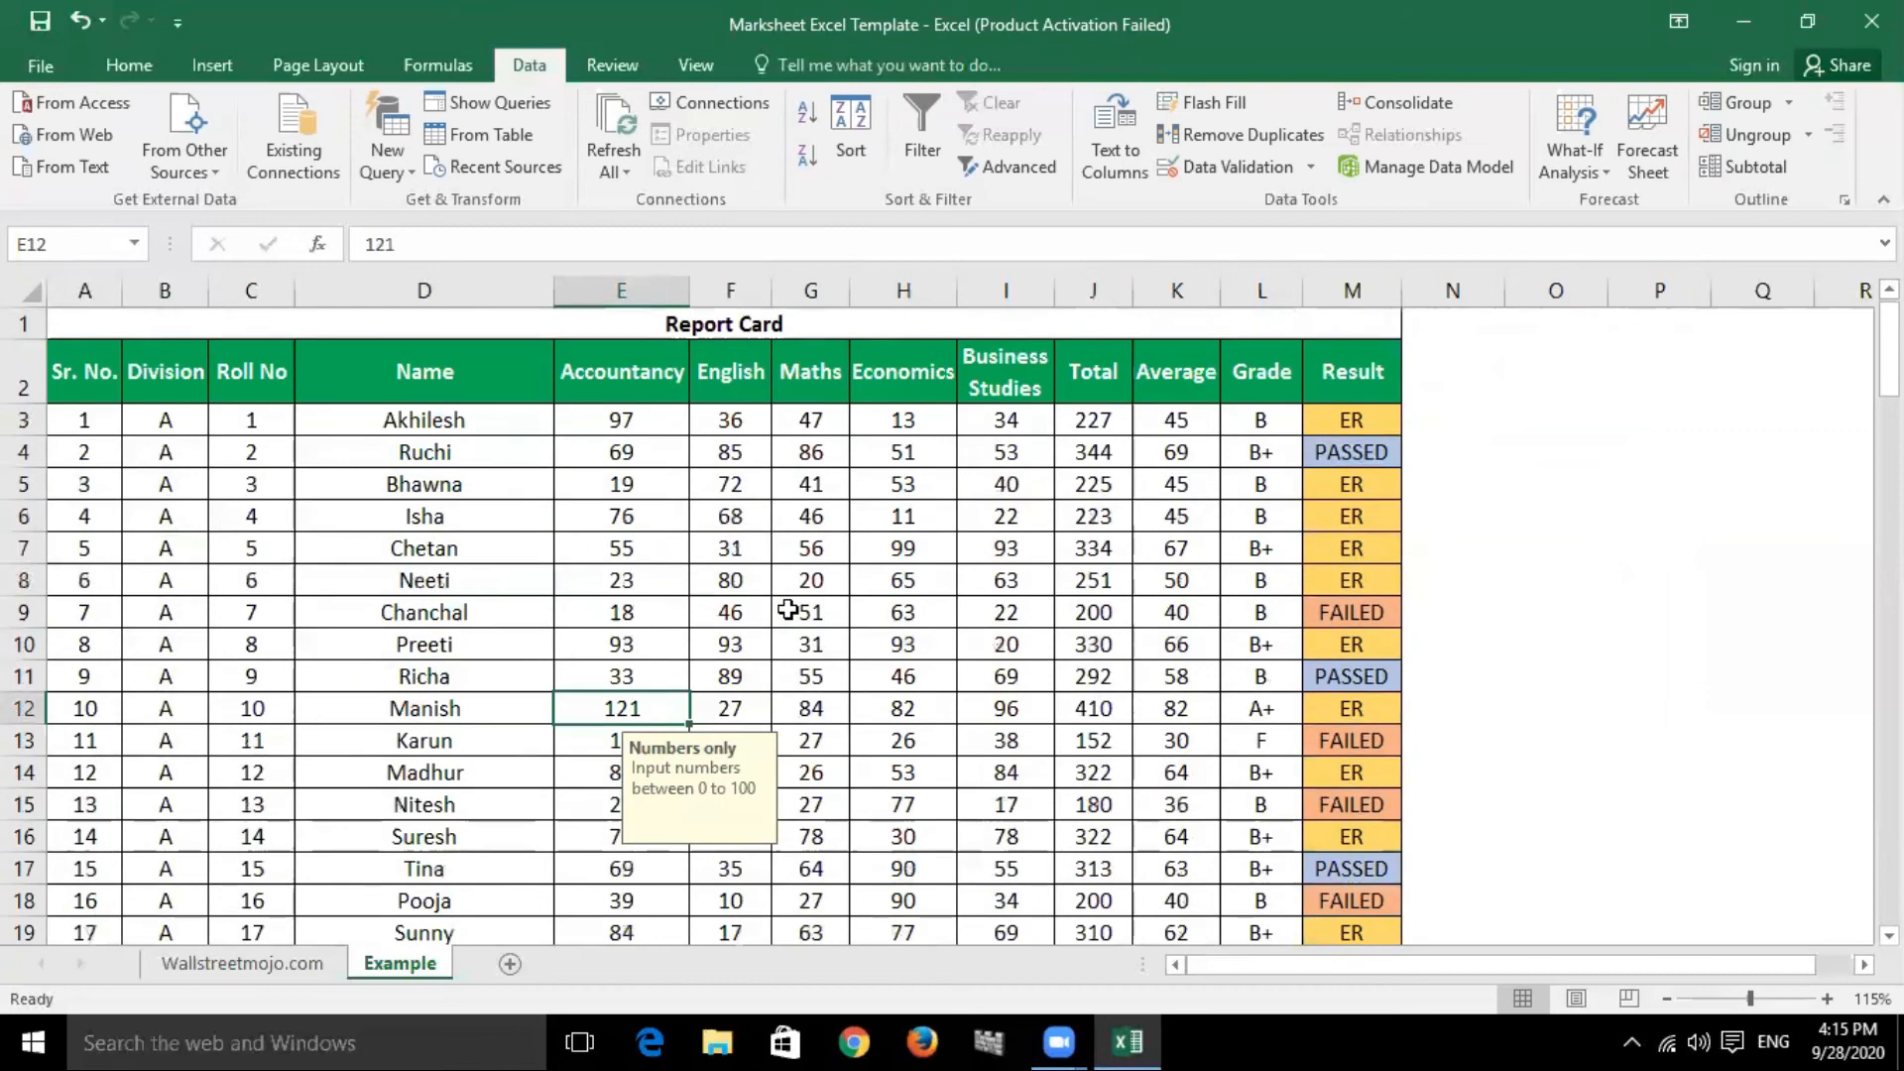
{"action": "left_click_drag", "start_coordinate": [642, 424], "coordinate": [1001, 838]}
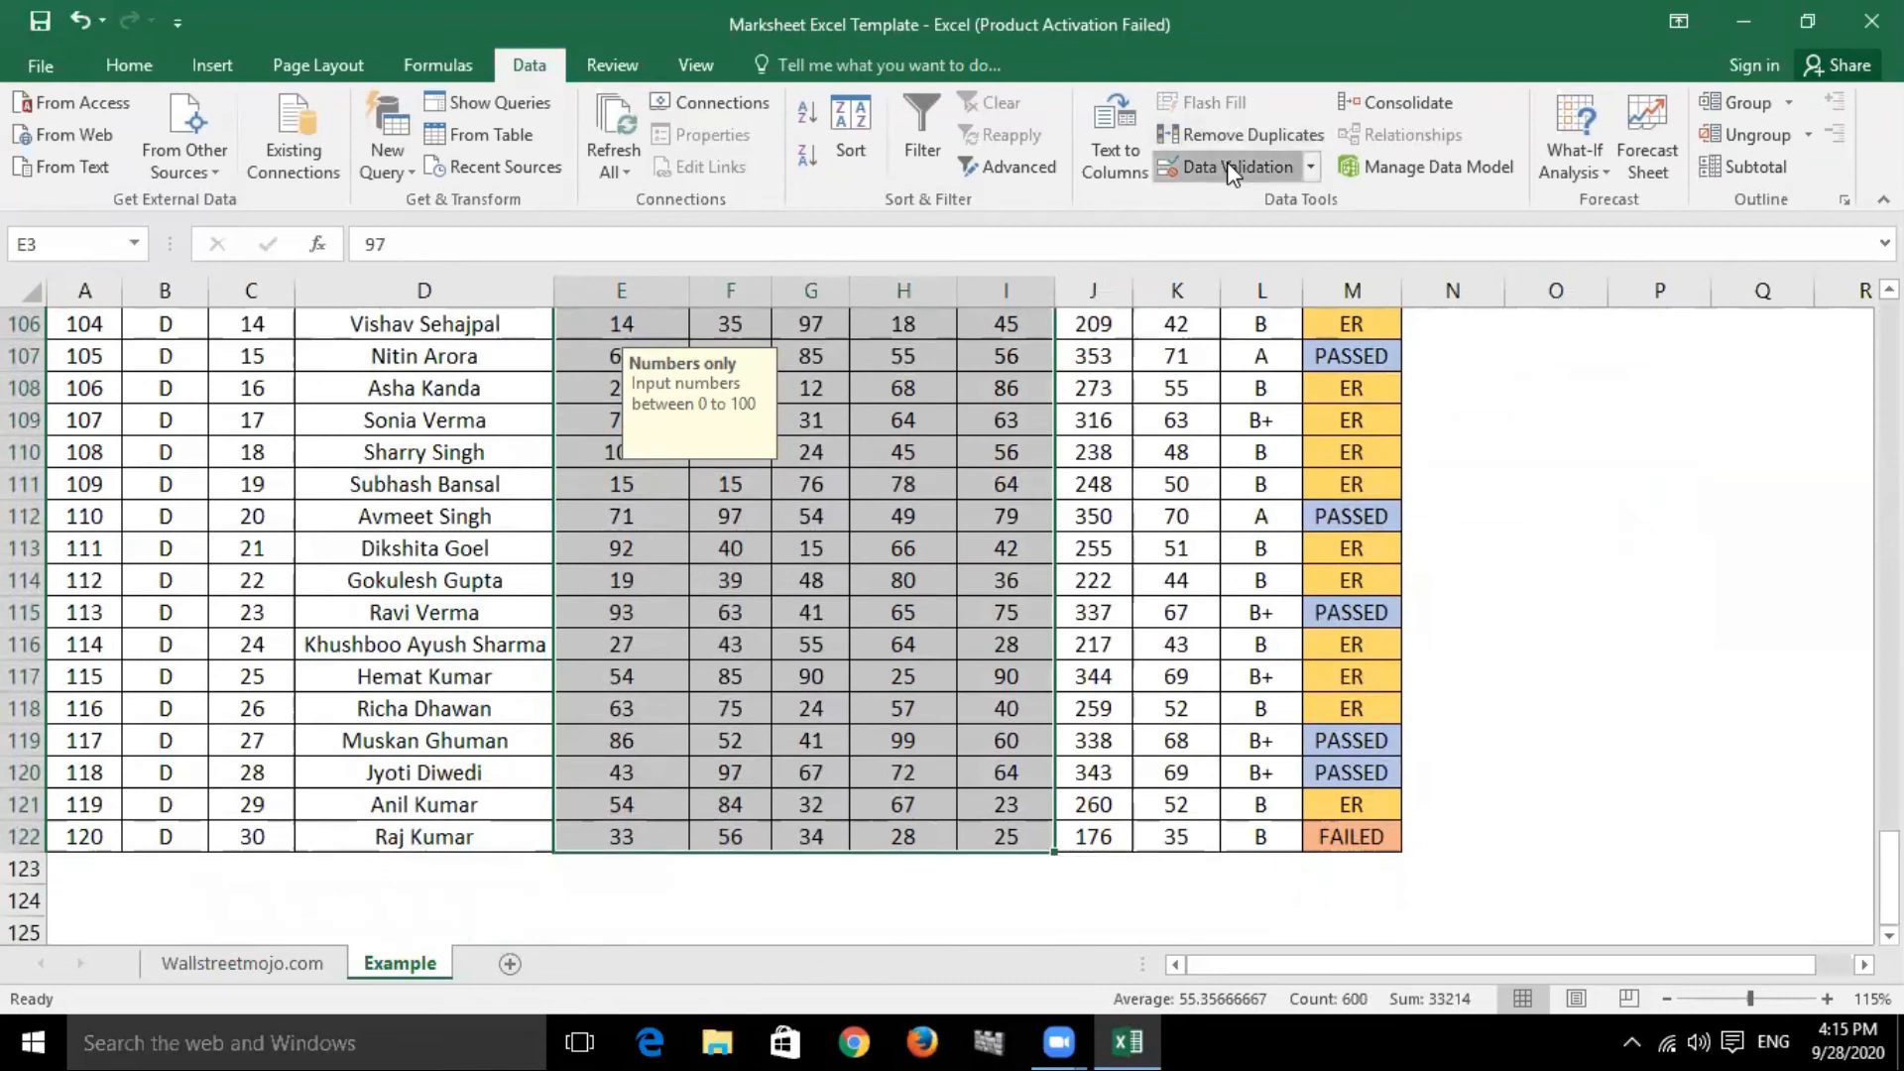
{"action": "left_click", "coordinate": [1228, 162]}
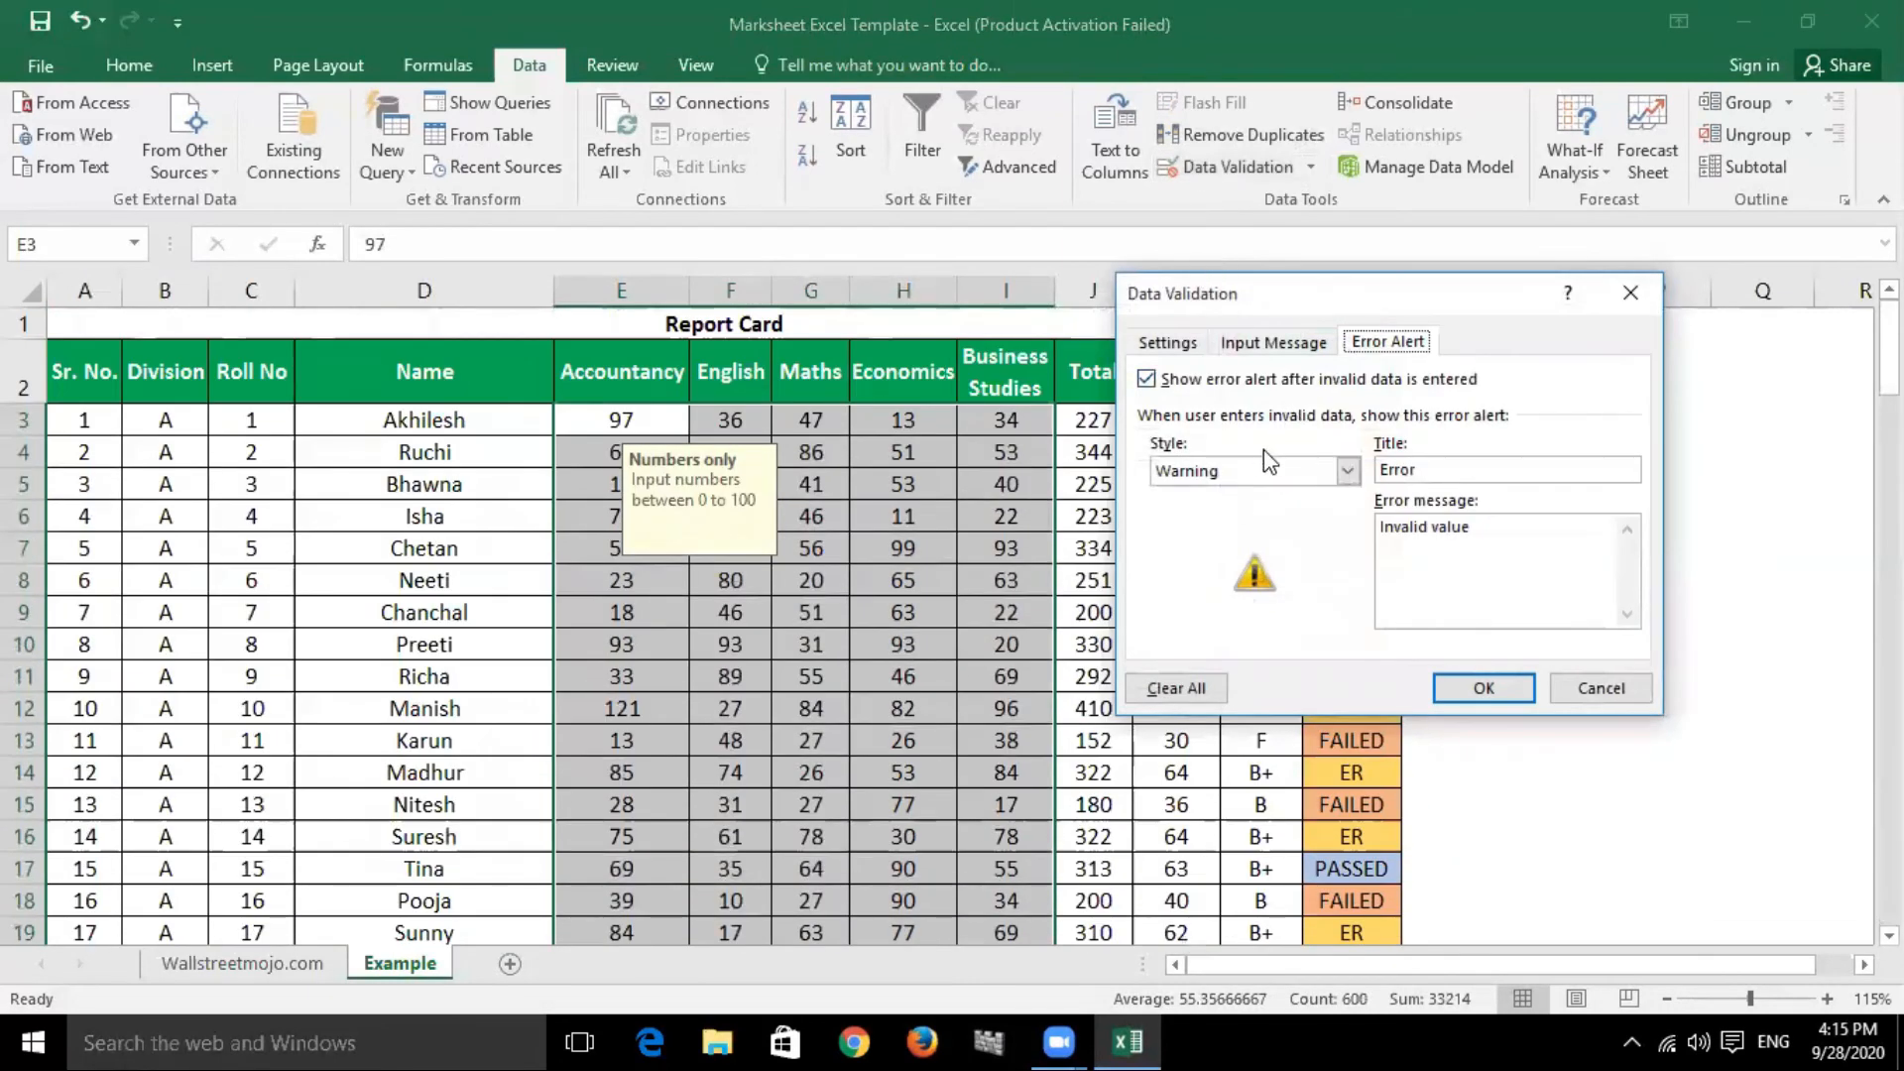
{"action": "left_click", "coordinate": [1345, 471]}
{"action": "left_click", "coordinate": [1311, 496]}
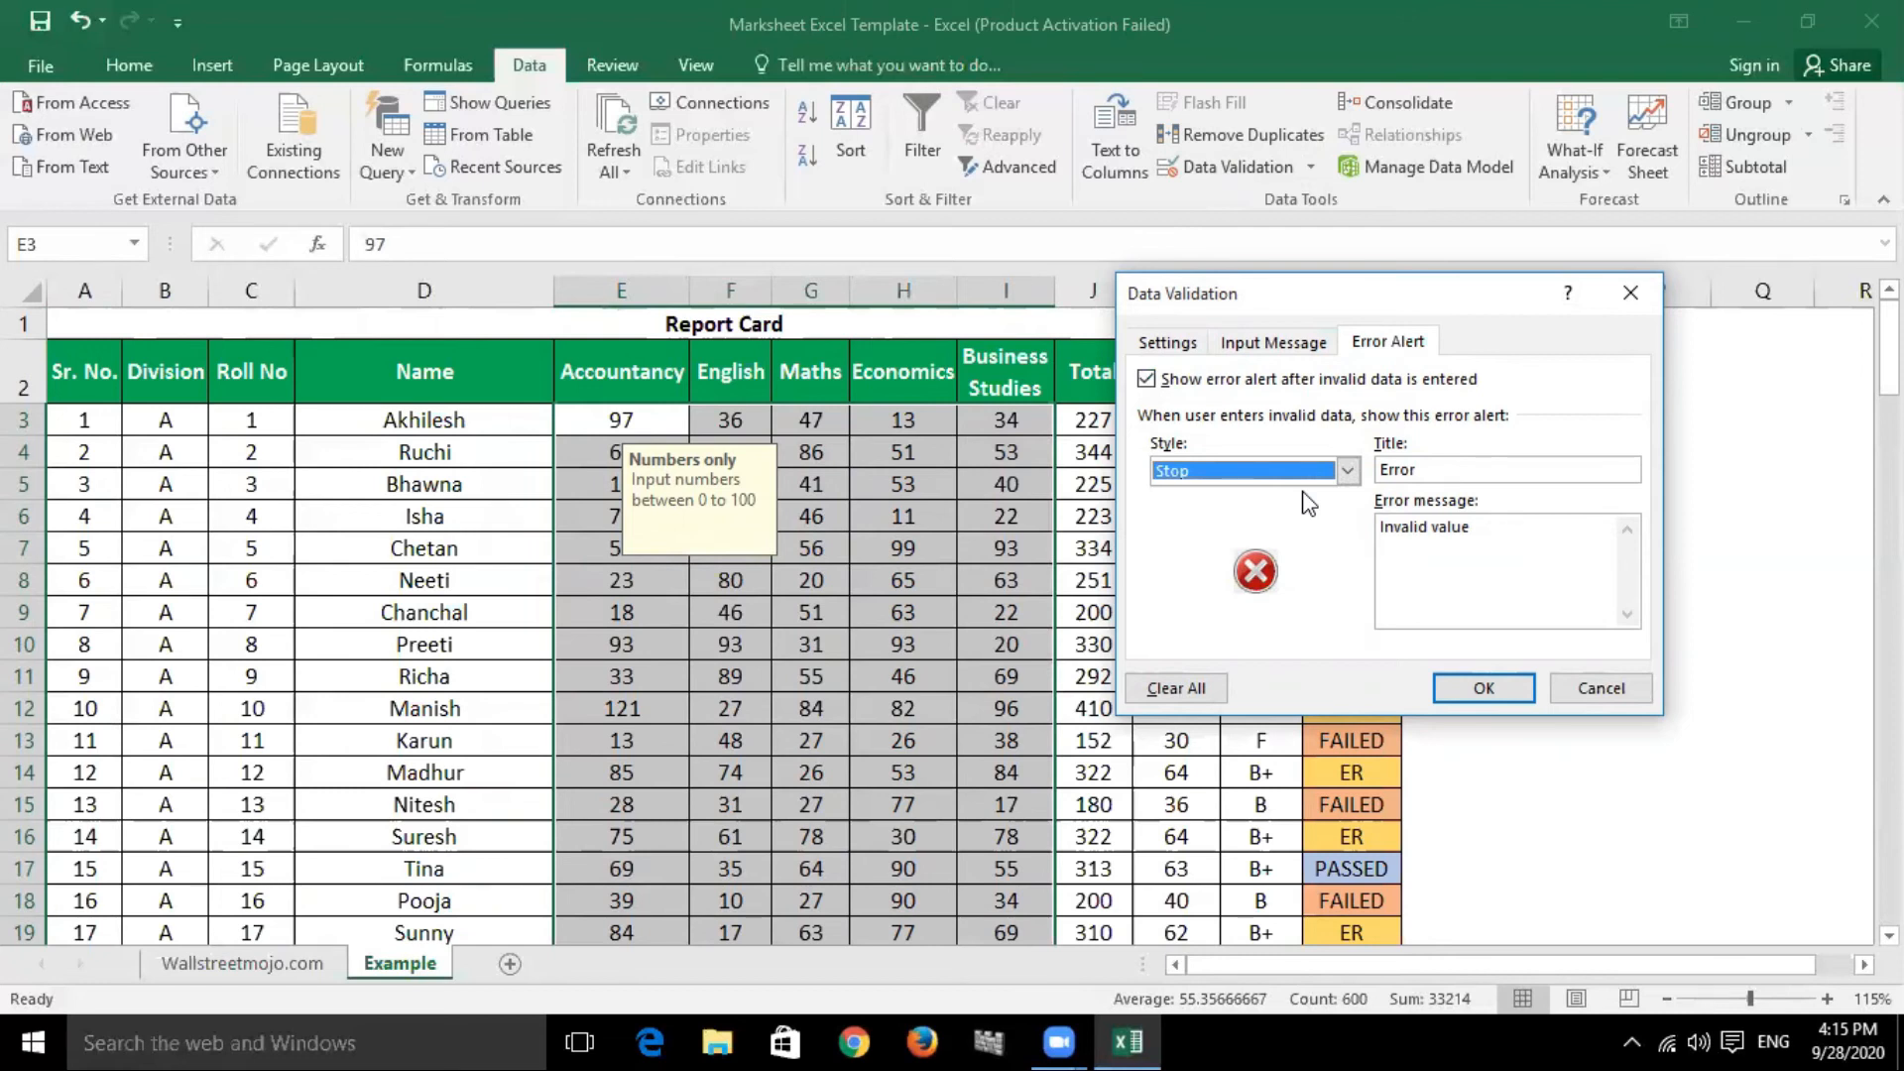
{"action": "left_click", "coordinate": [1344, 474]}
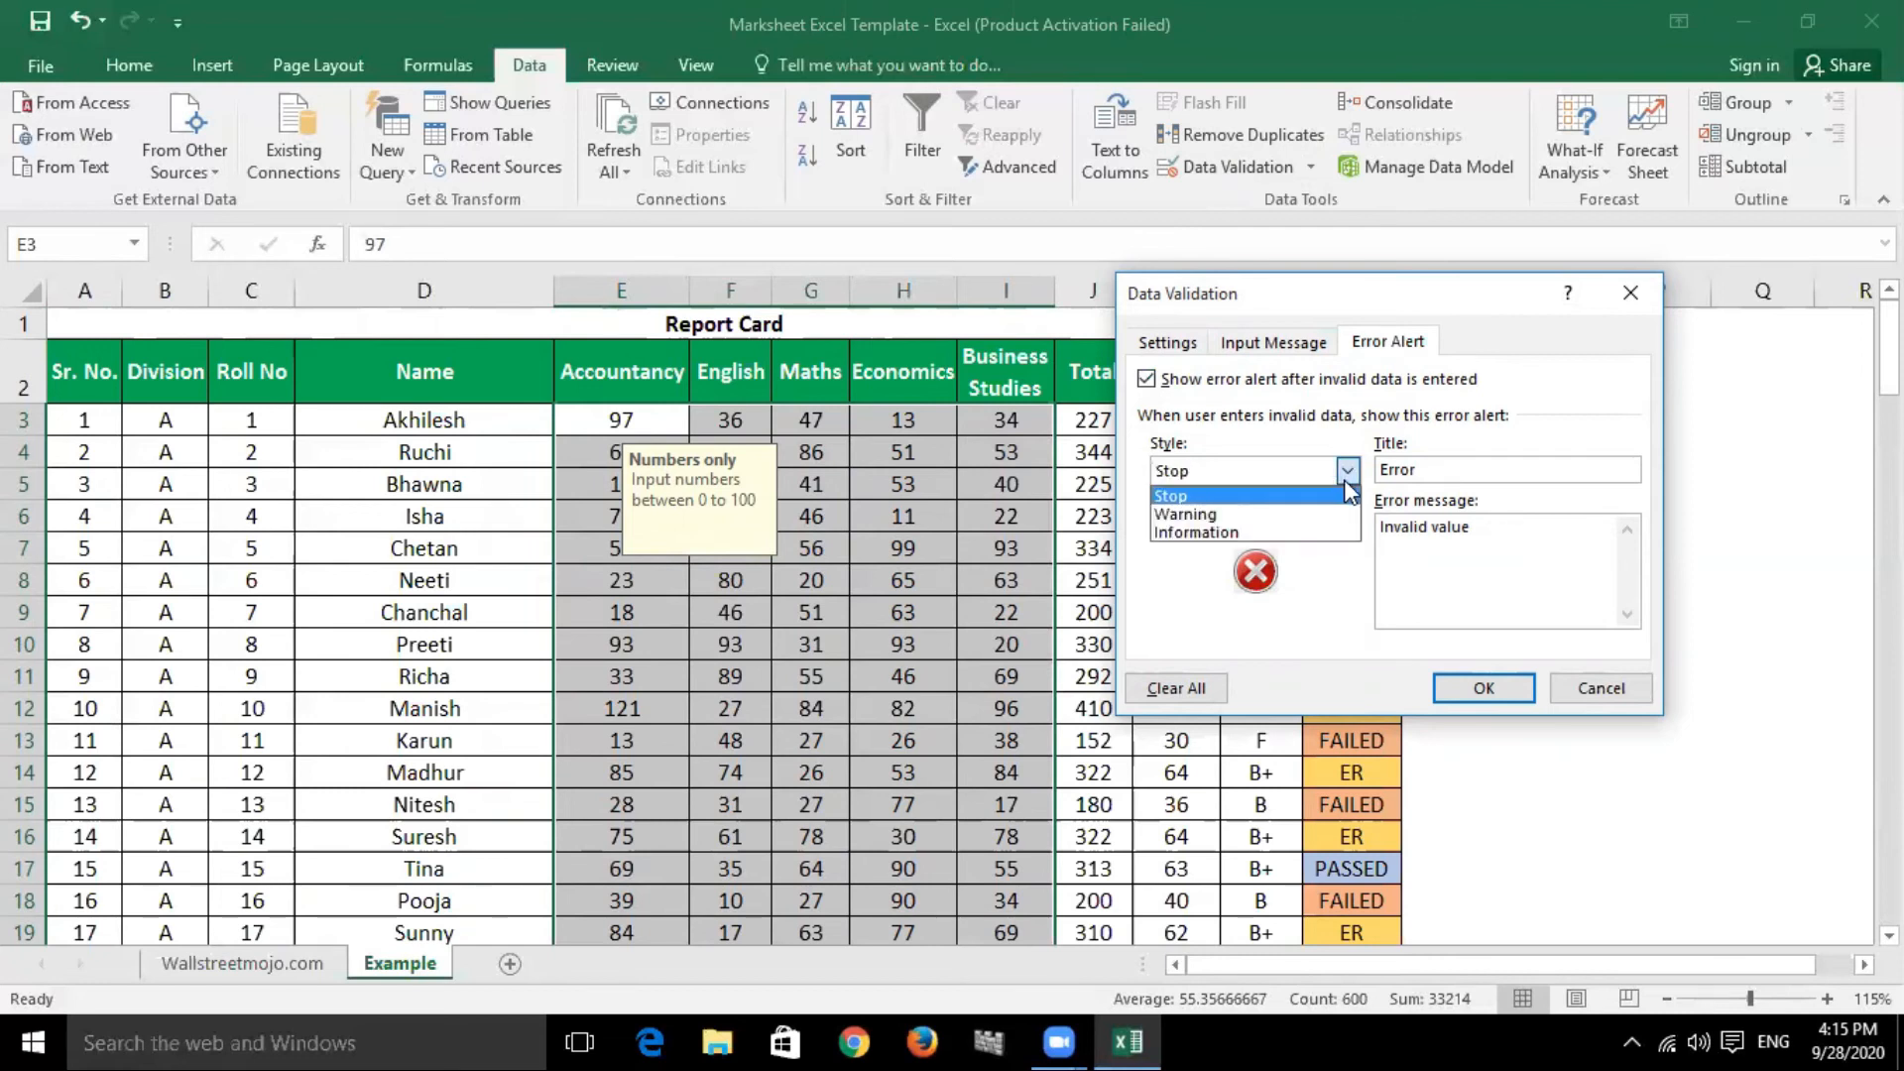
{"action": "left_click", "coordinate": [1276, 534]}
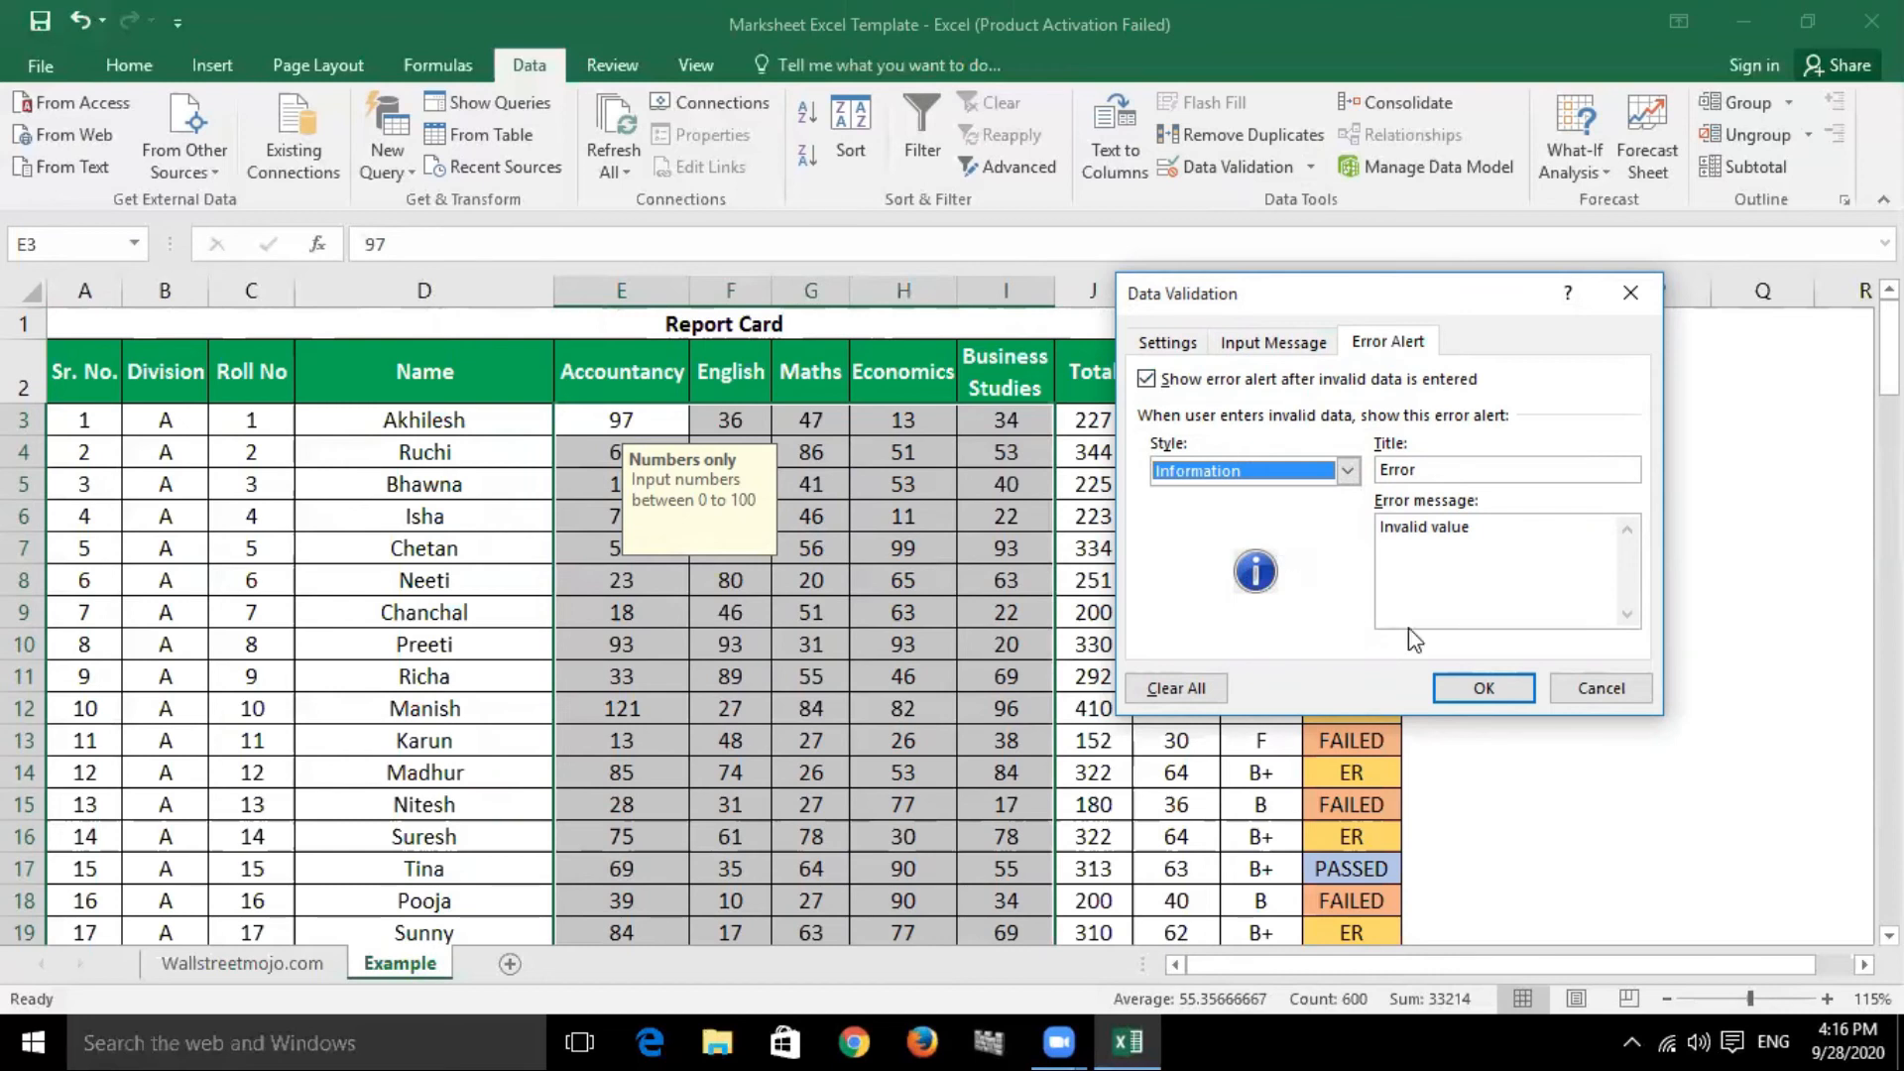
{"action": "left_click", "coordinate": [1481, 692]}
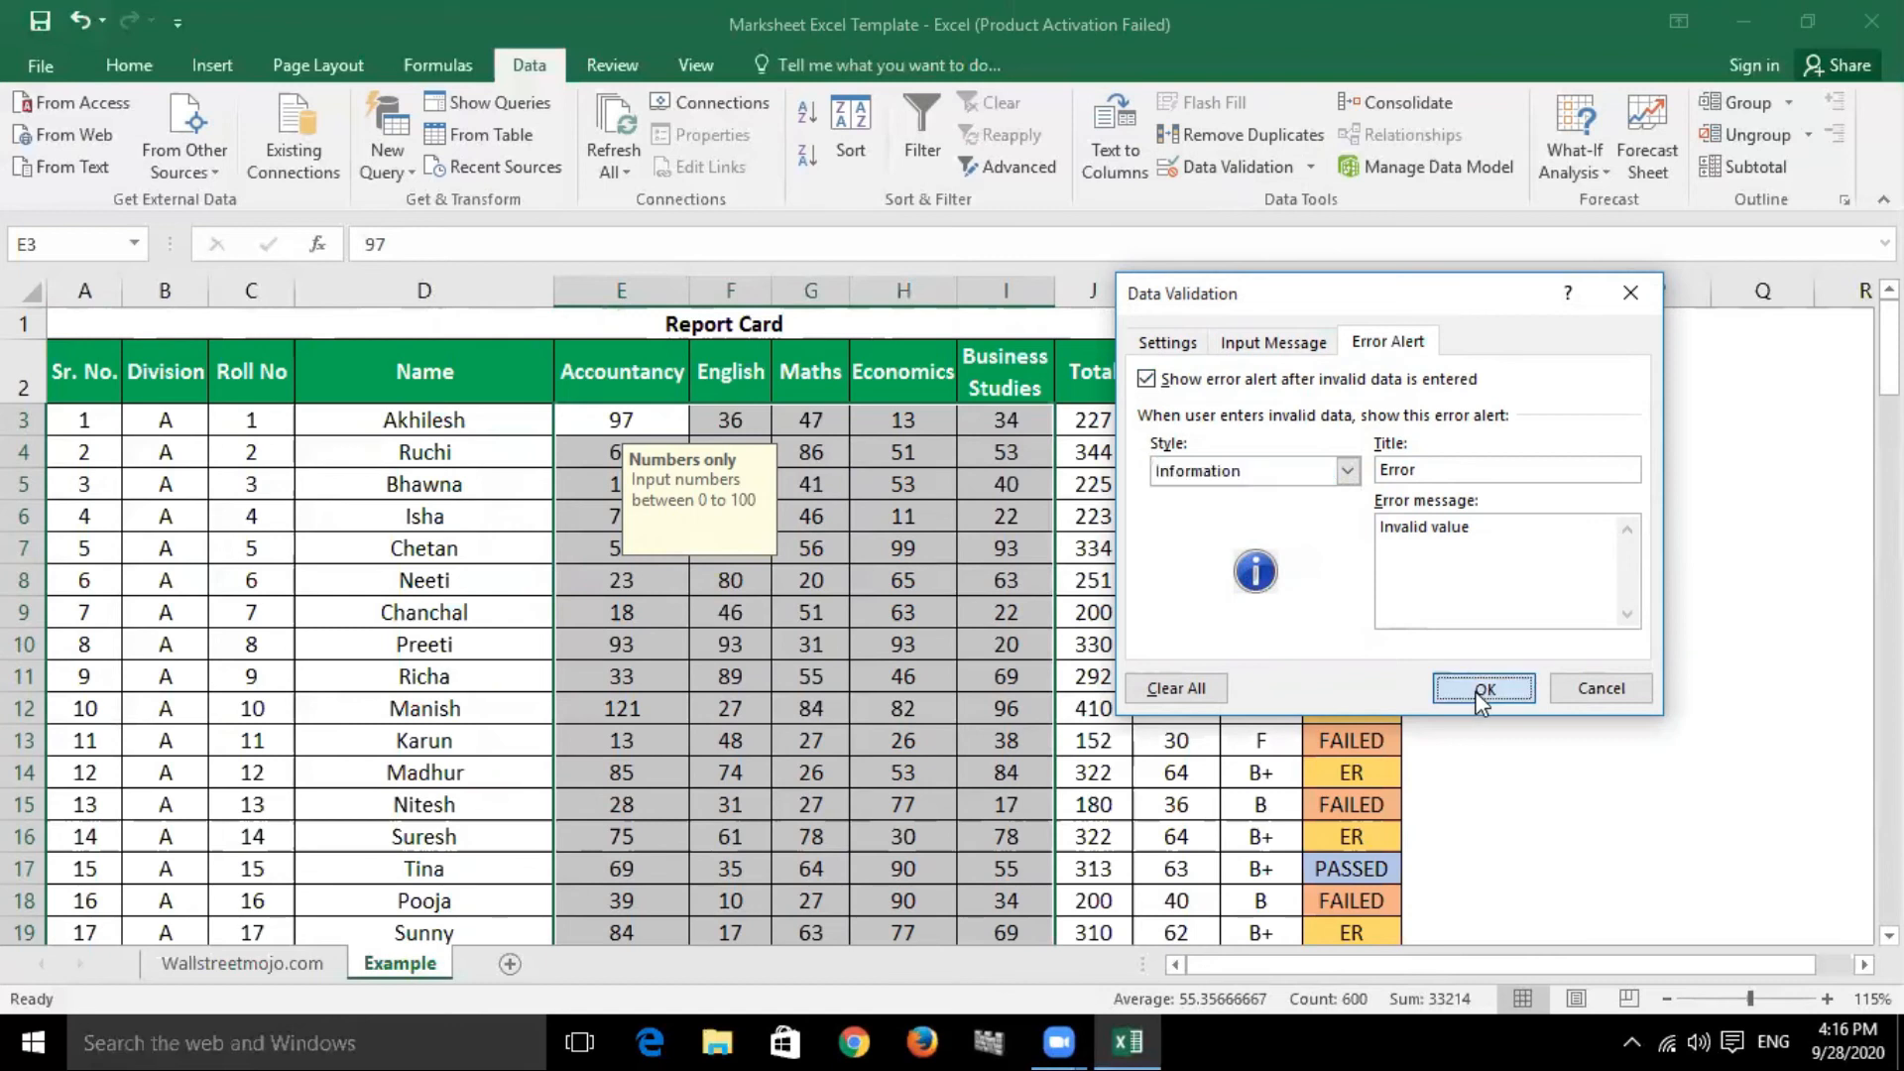
{"action": "left_click", "coordinate": [1492, 541]}
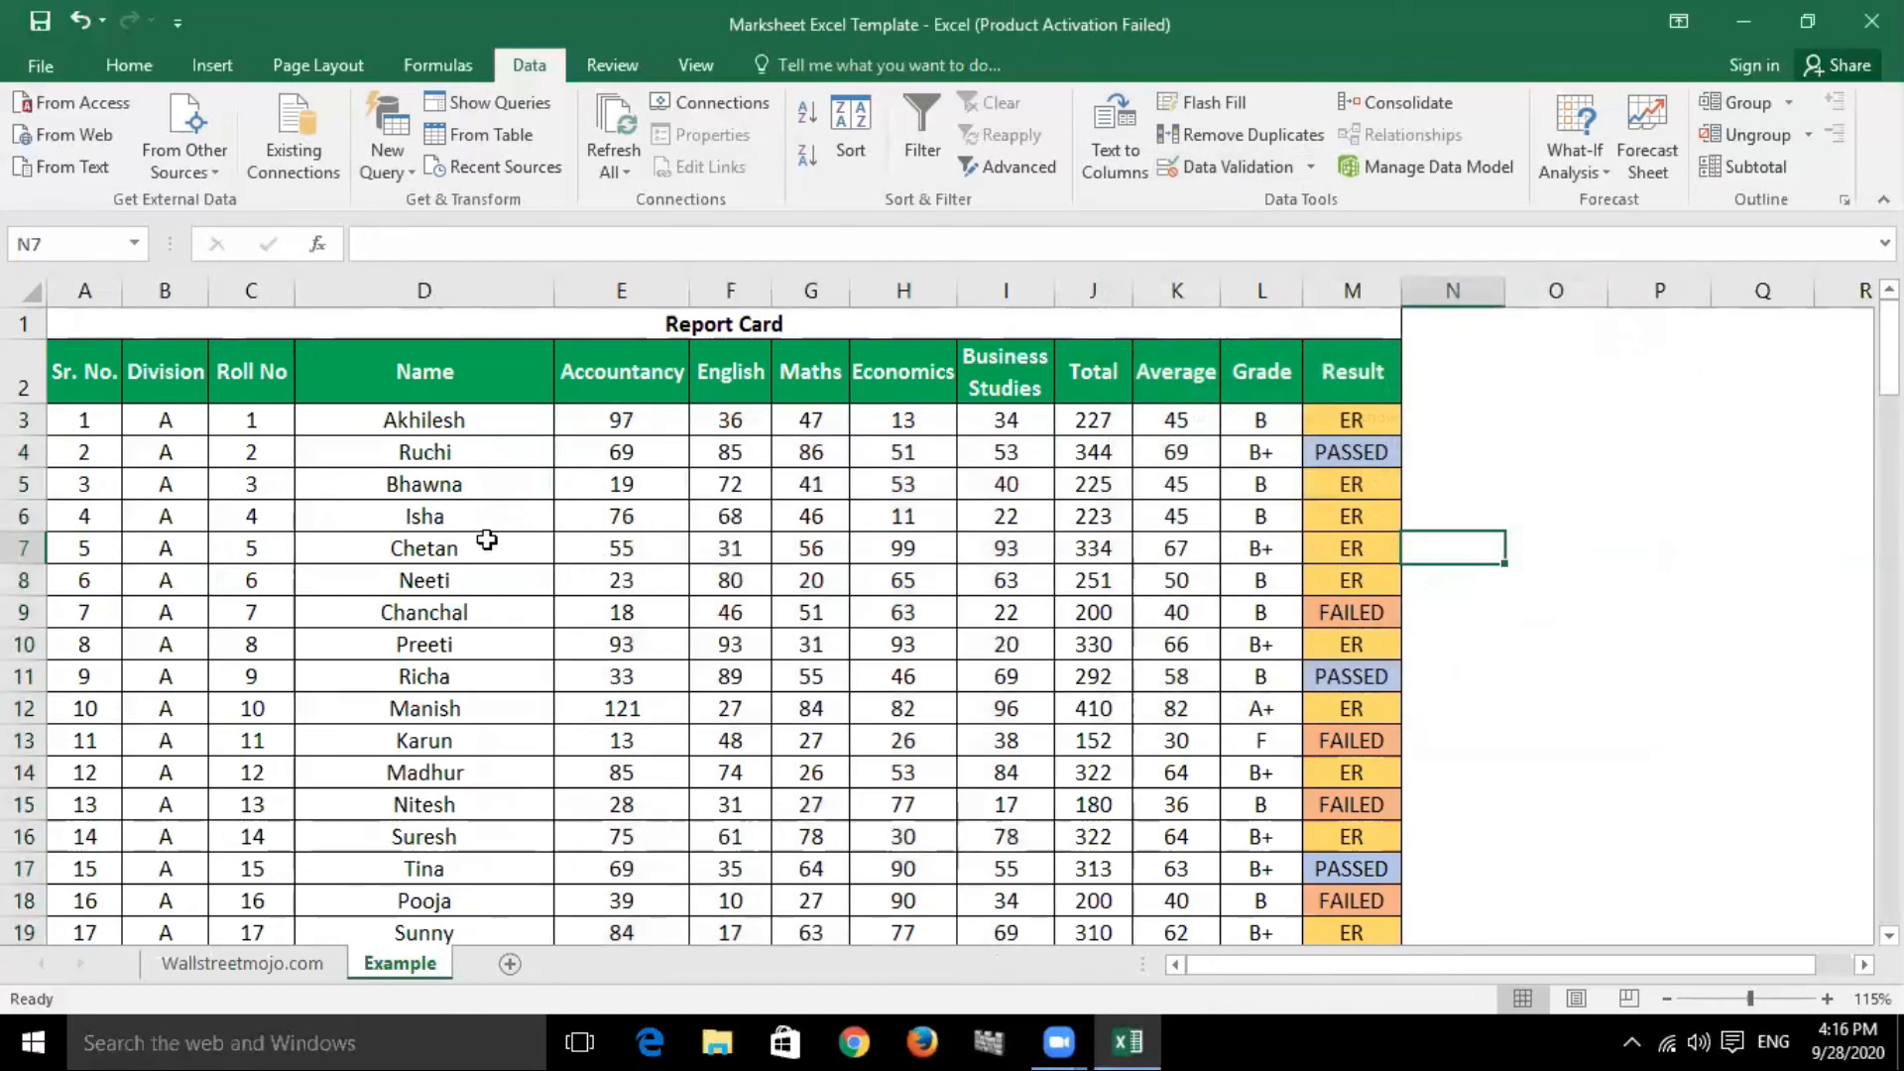
Enter 131 as the English mark in cell F7 and accept the invalid value at the information alert.
{"action": "left_click", "coordinate": [731, 545]}
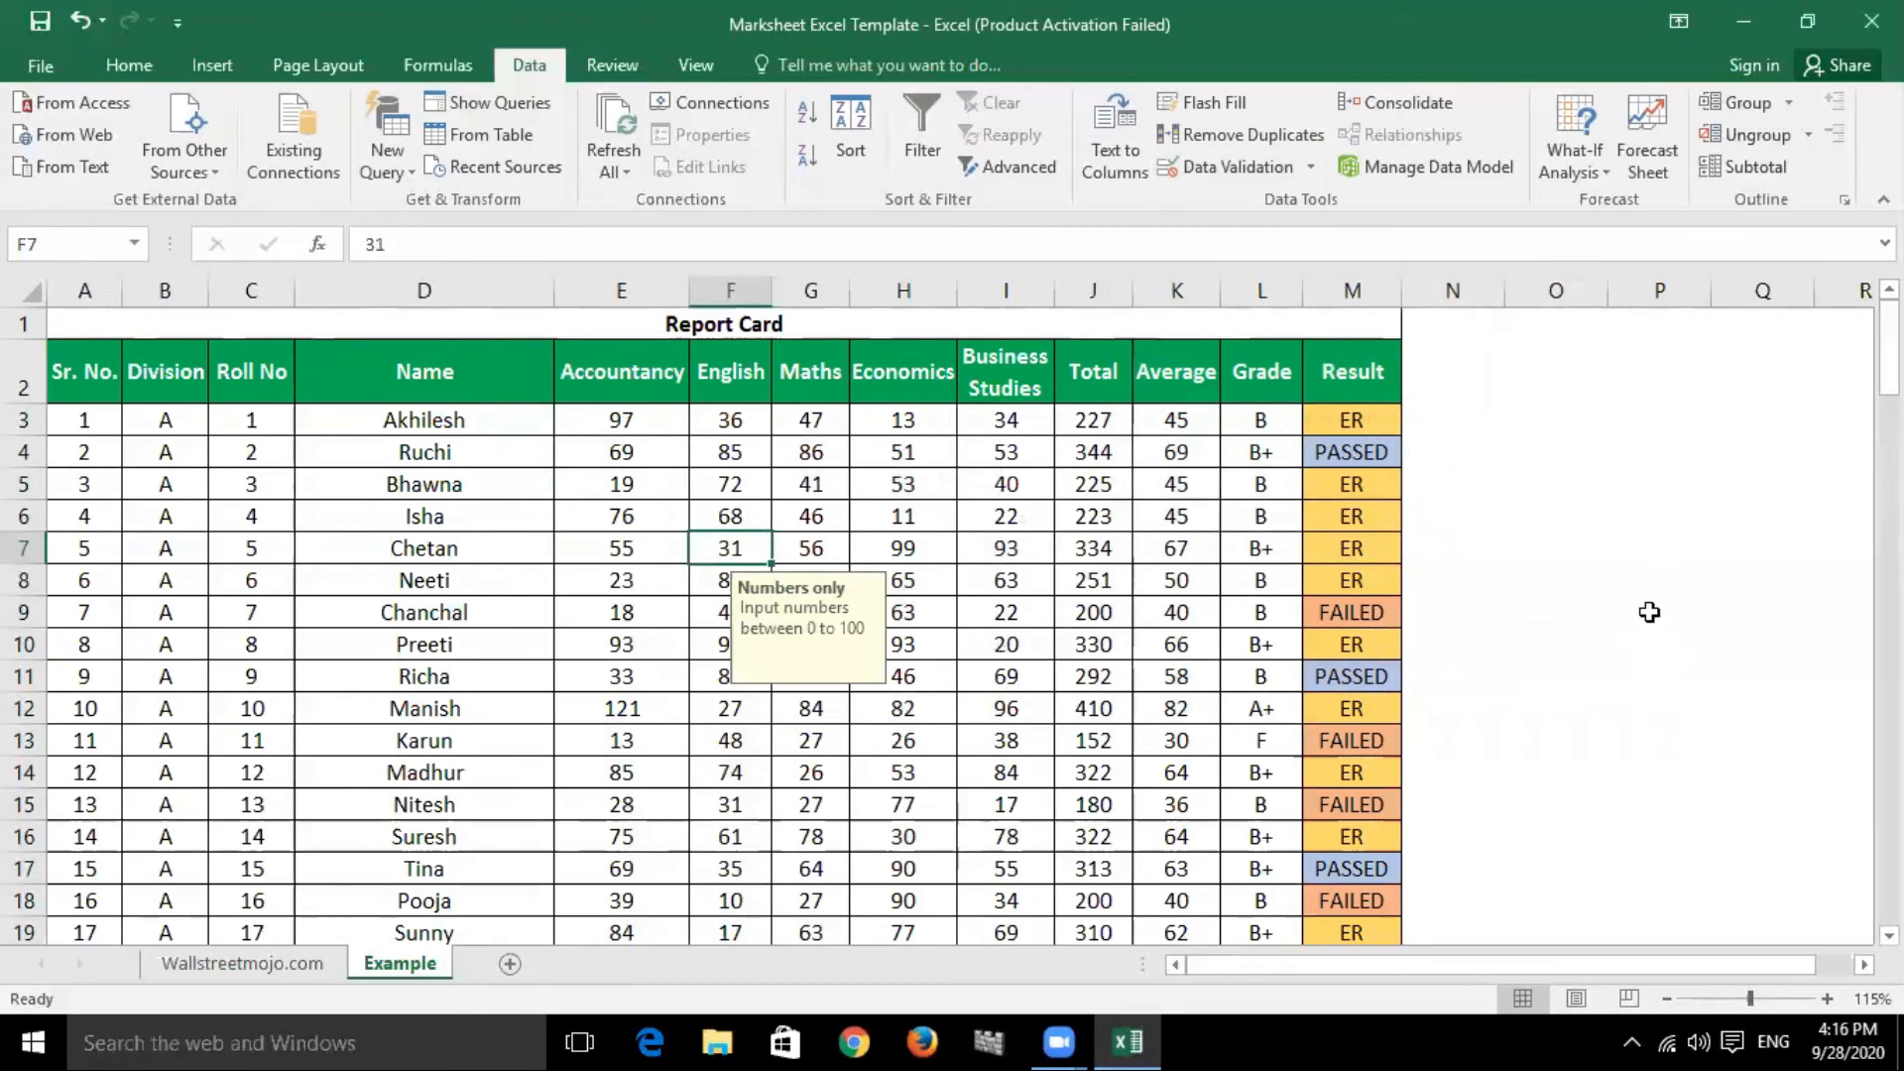
{"action": "type", "text": "131"}
{"action": "key", "text": "Return"}
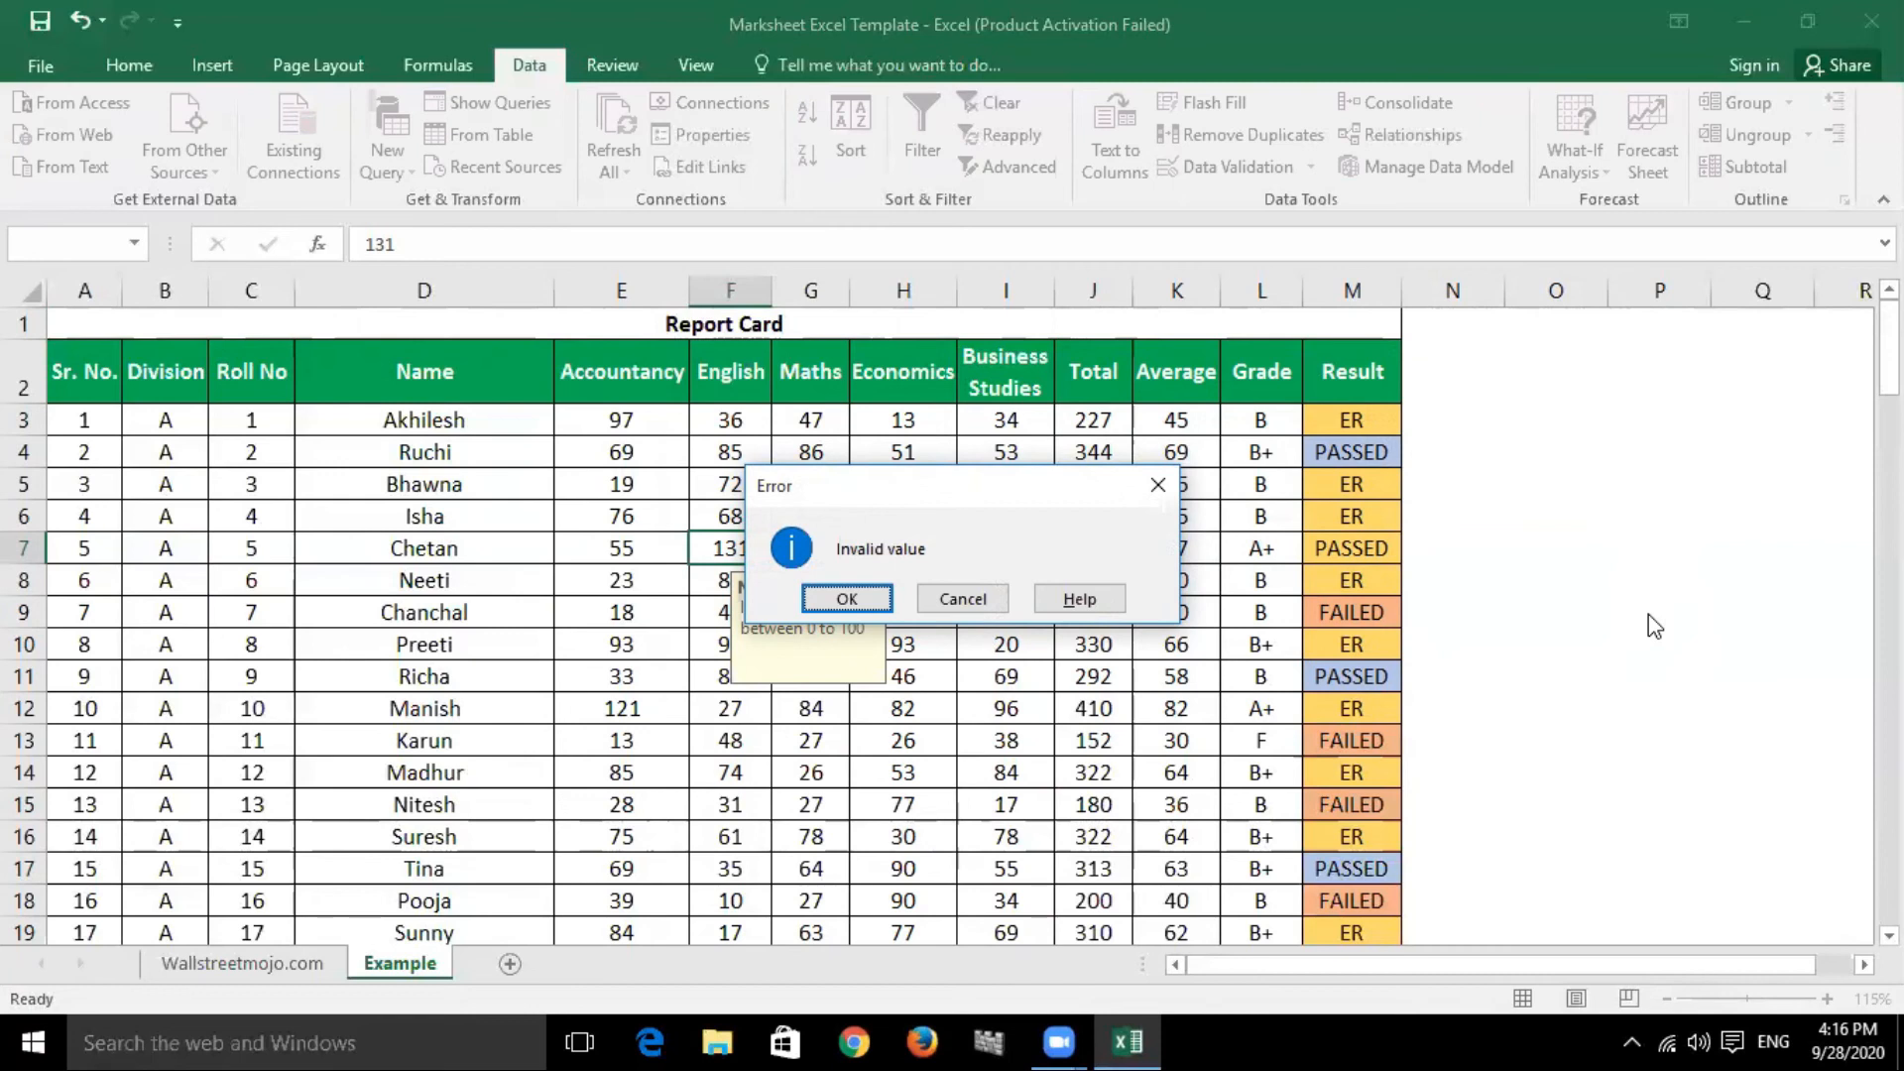
{"action": "left_click", "coordinate": [849, 599]}
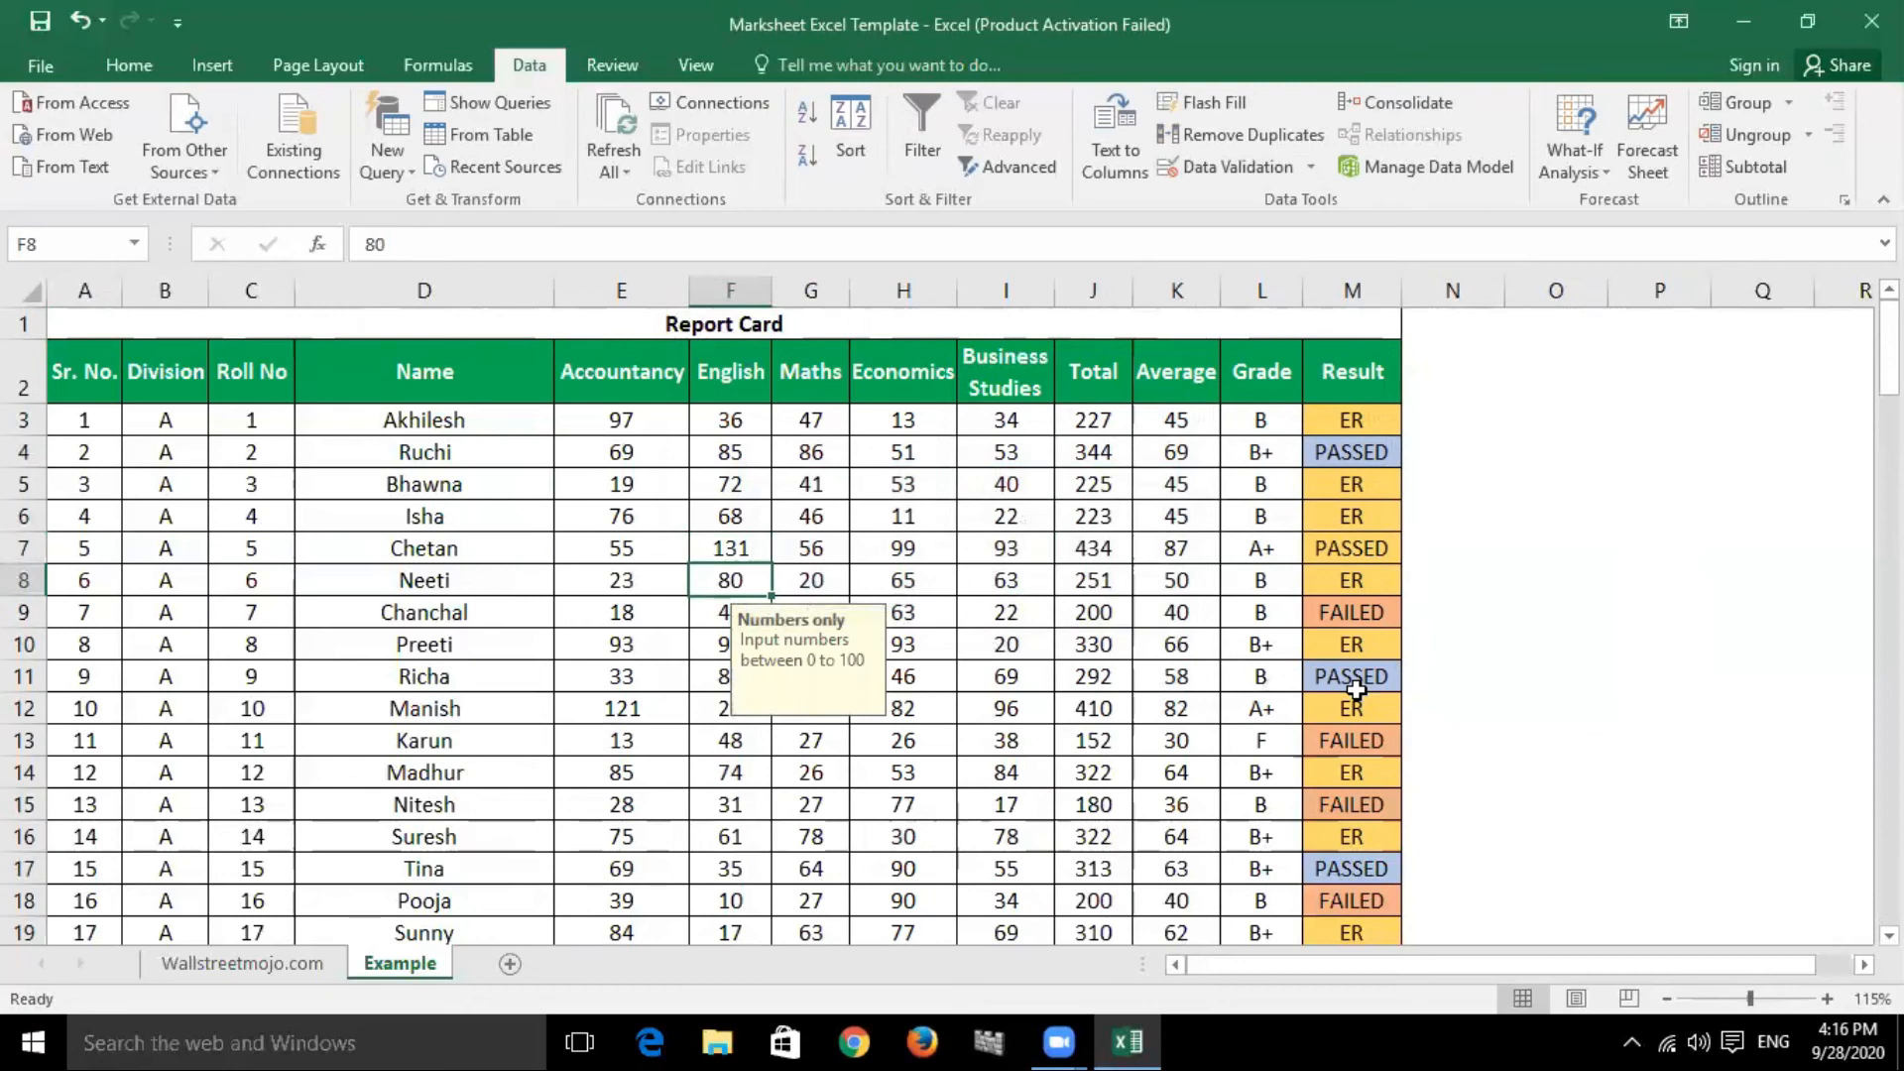
Select the subject marks in E3:I122 again and set their data validation error alert style to Stop.
{"action": "left_click_drag", "start_coordinate": [635, 424], "coordinate": [1008, 816]}
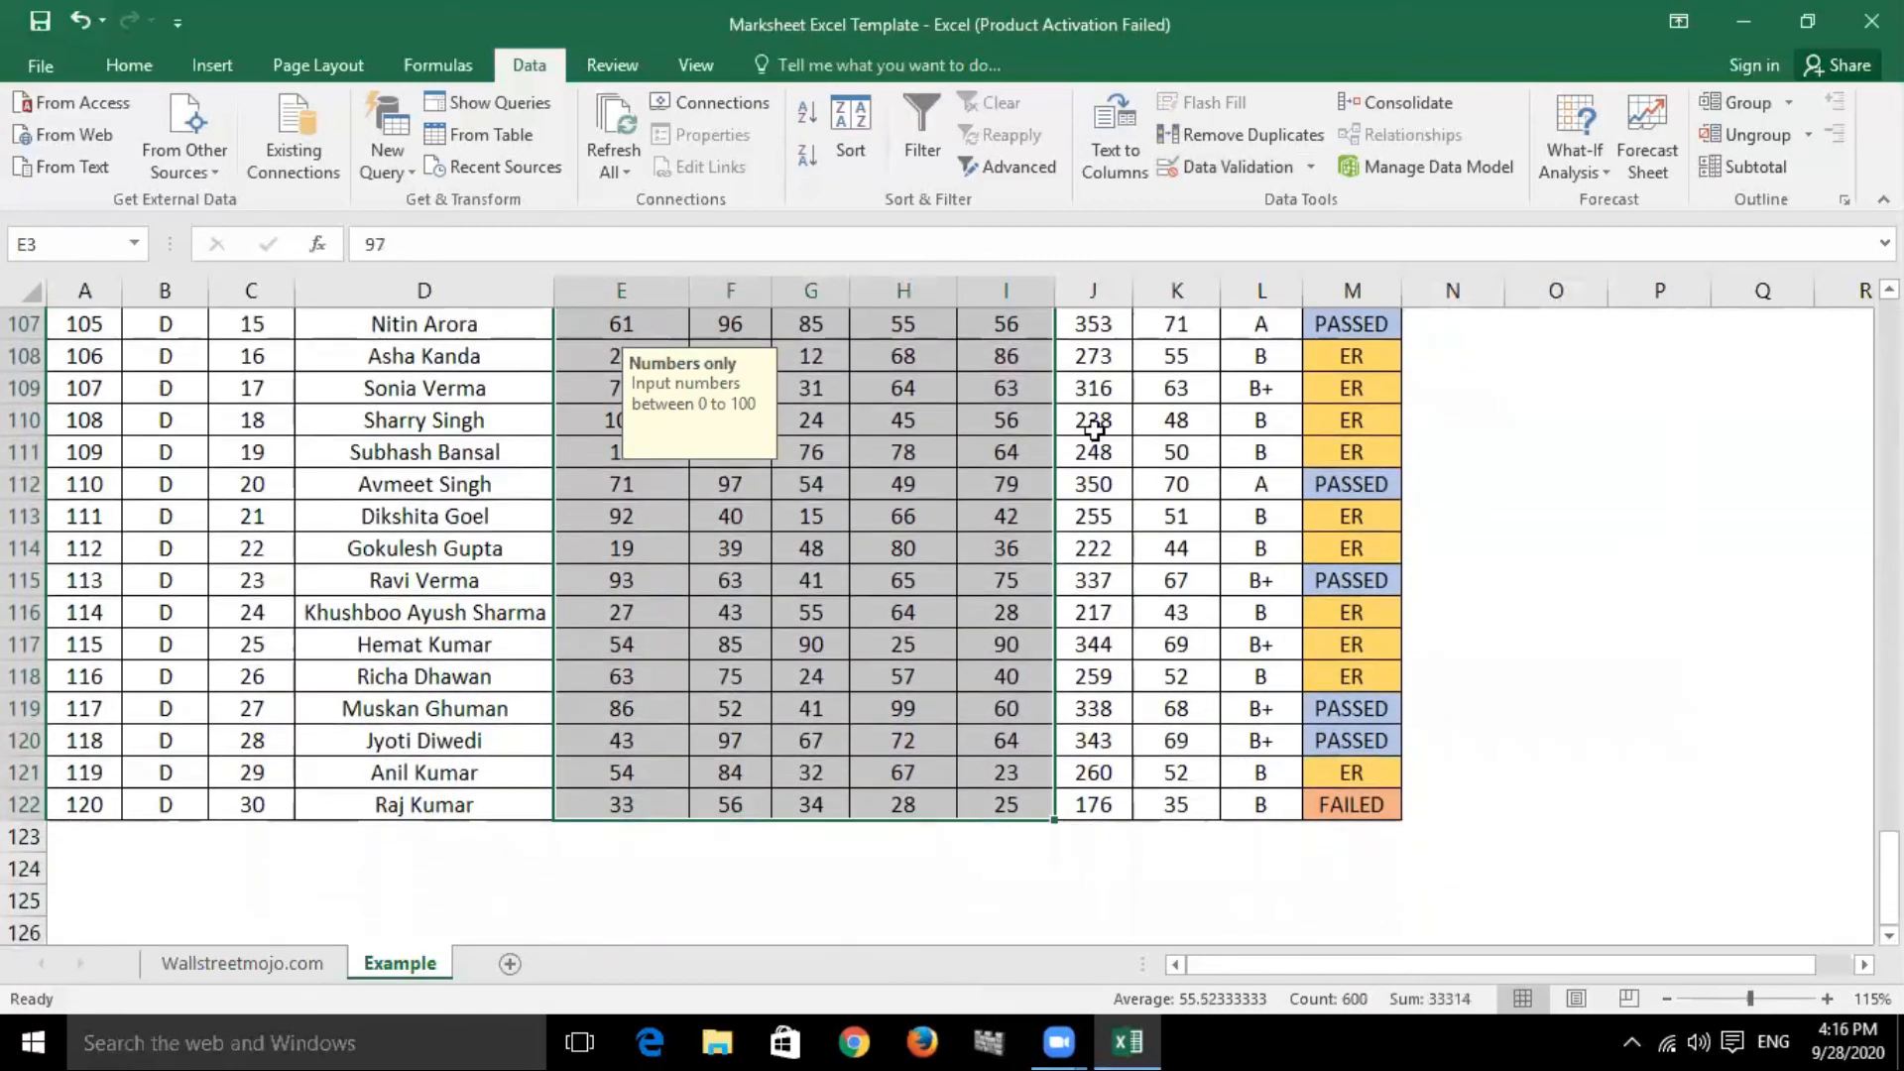
{"action": "left_click", "coordinate": [1230, 170]}
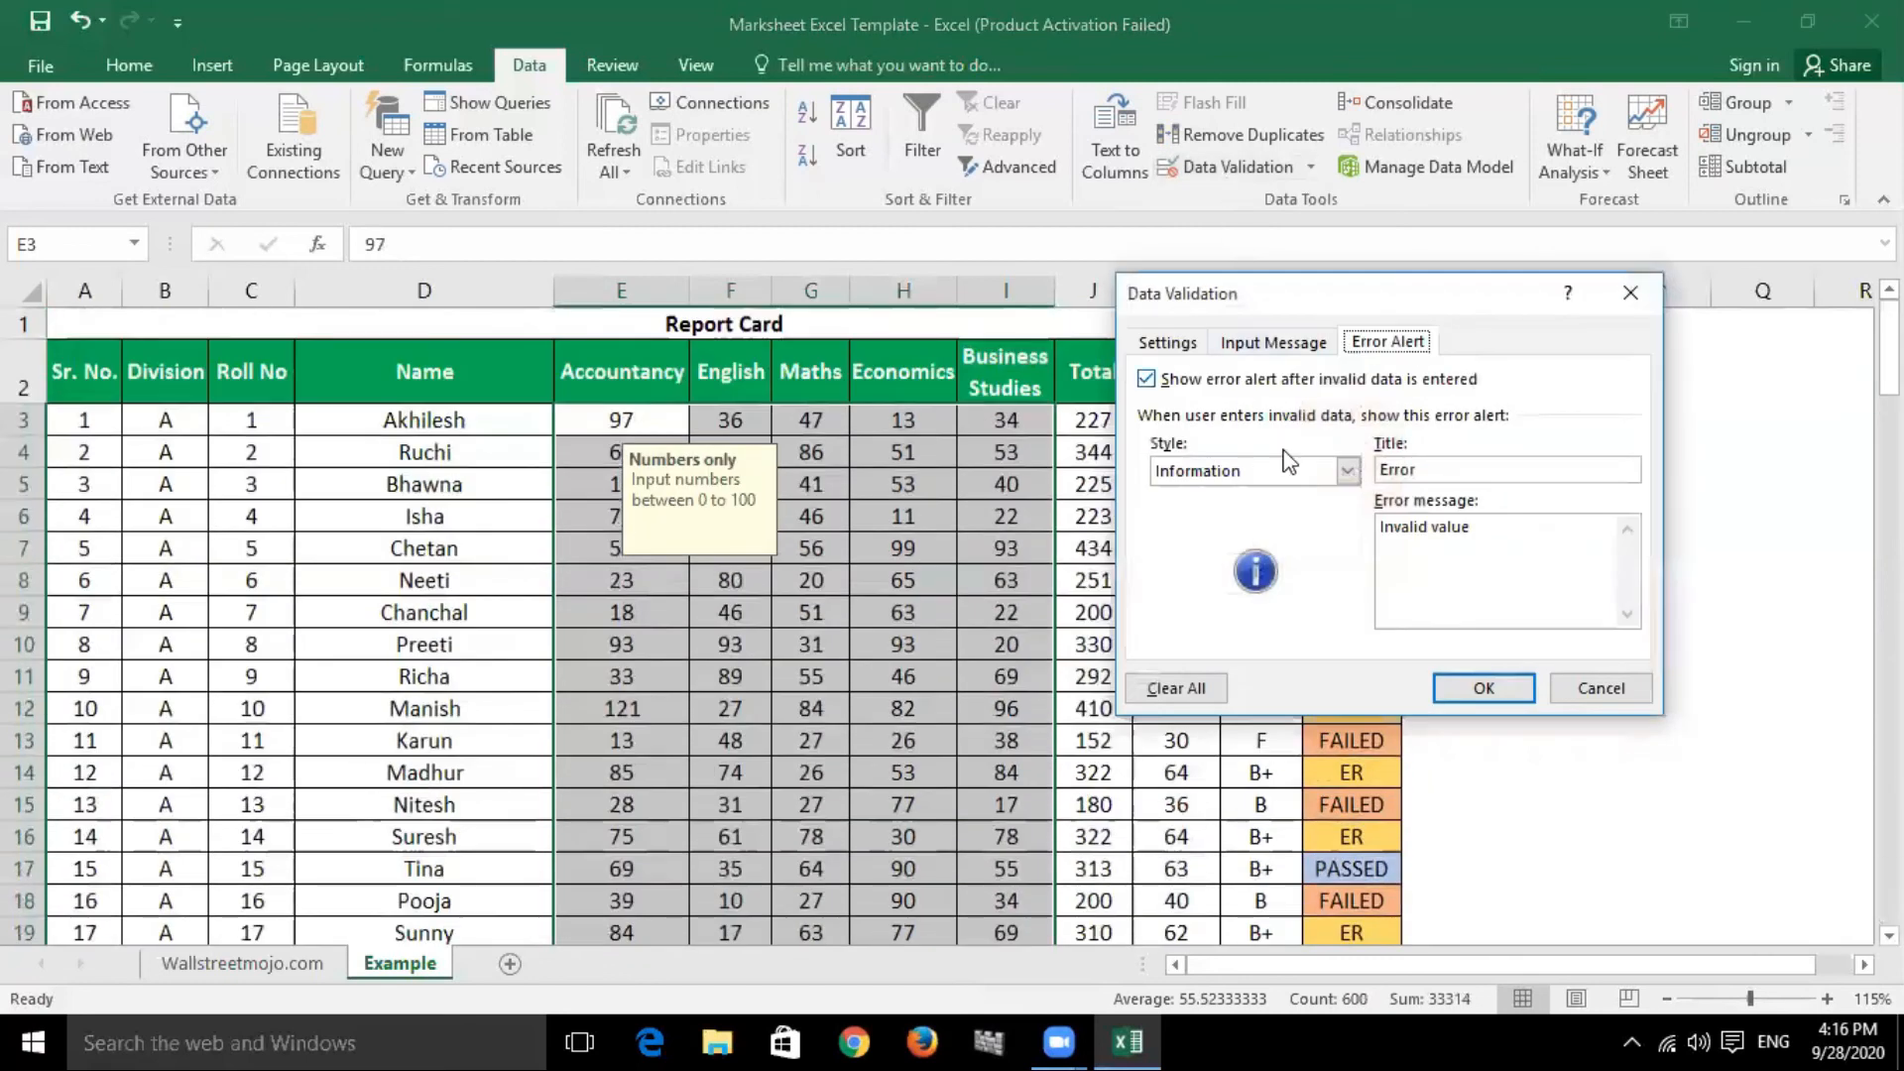
{"action": "left_click", "coordinate": [1349, 472]}
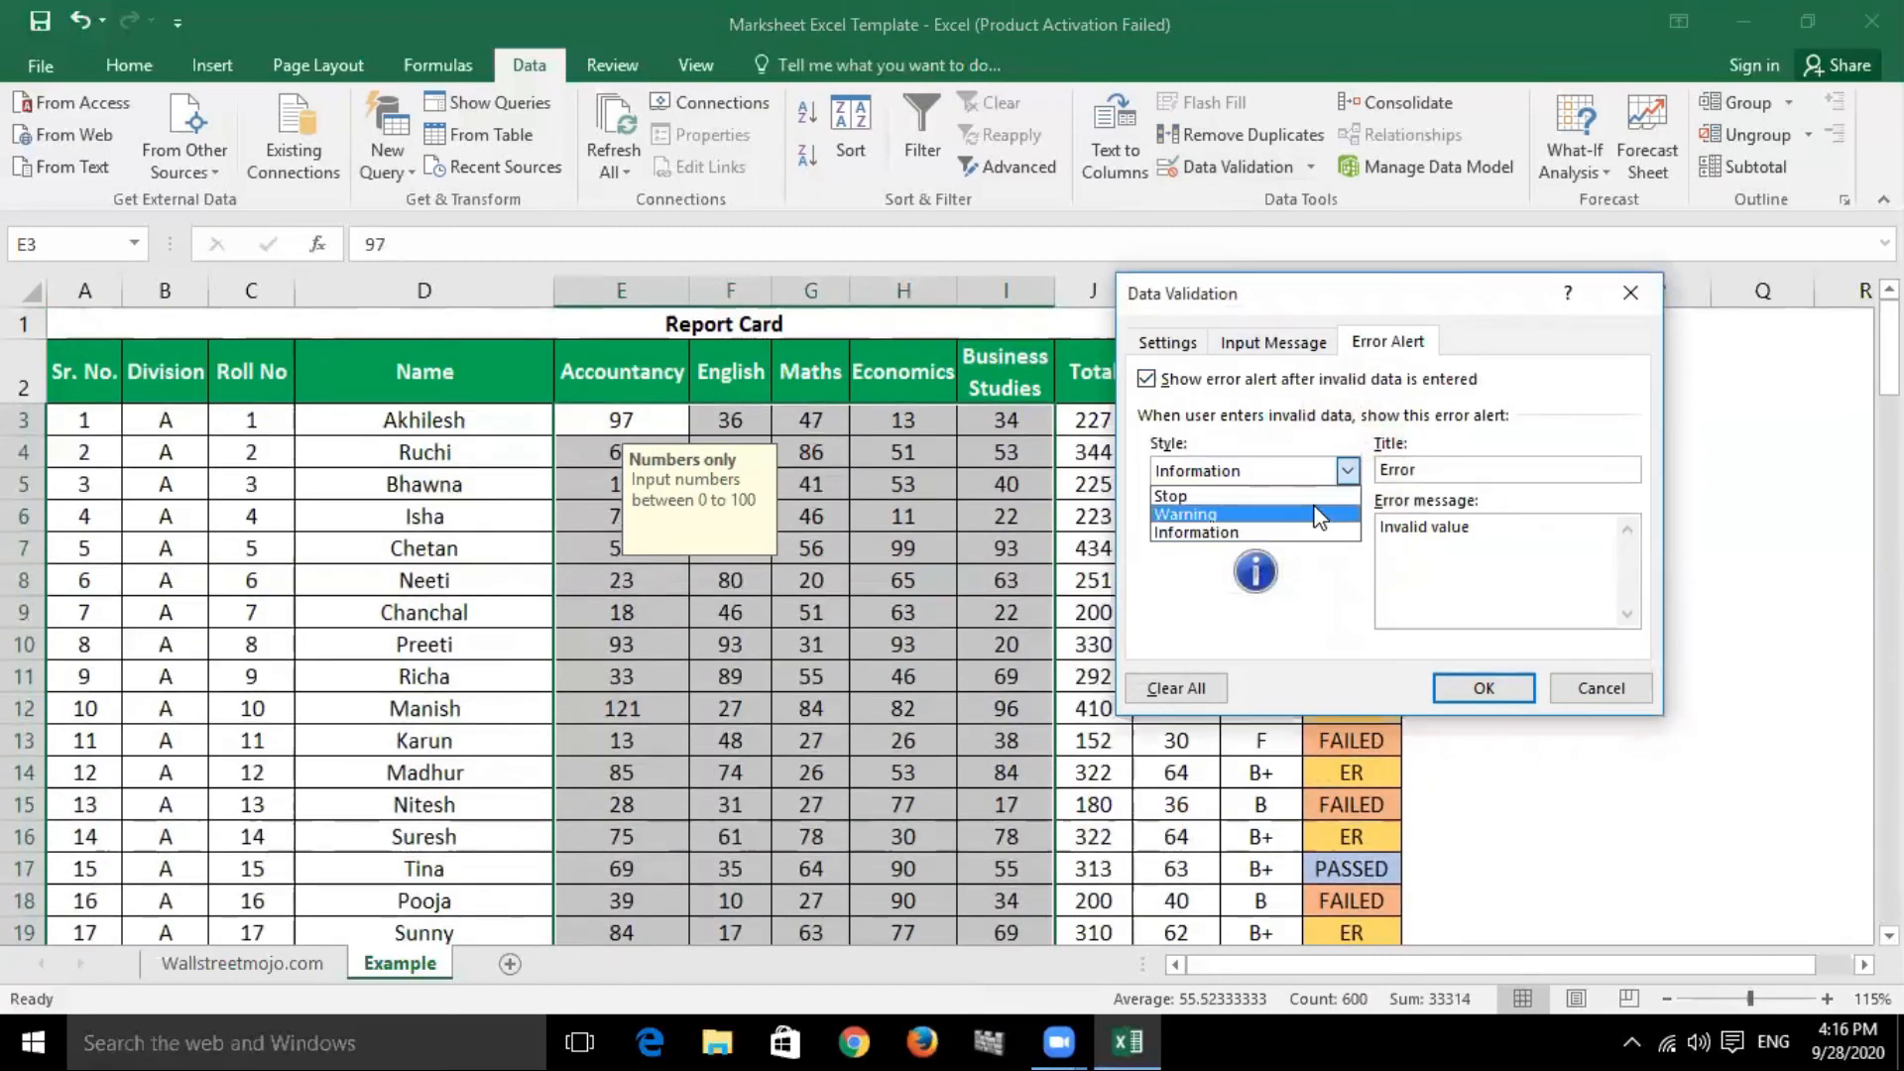
{"action": "left_click", "coordinate": [1315, 496]}
Switch the error alert style through Warning and Information, and return it to Stop.
{"action": "left_click", "coordinate": [1348, 471]}
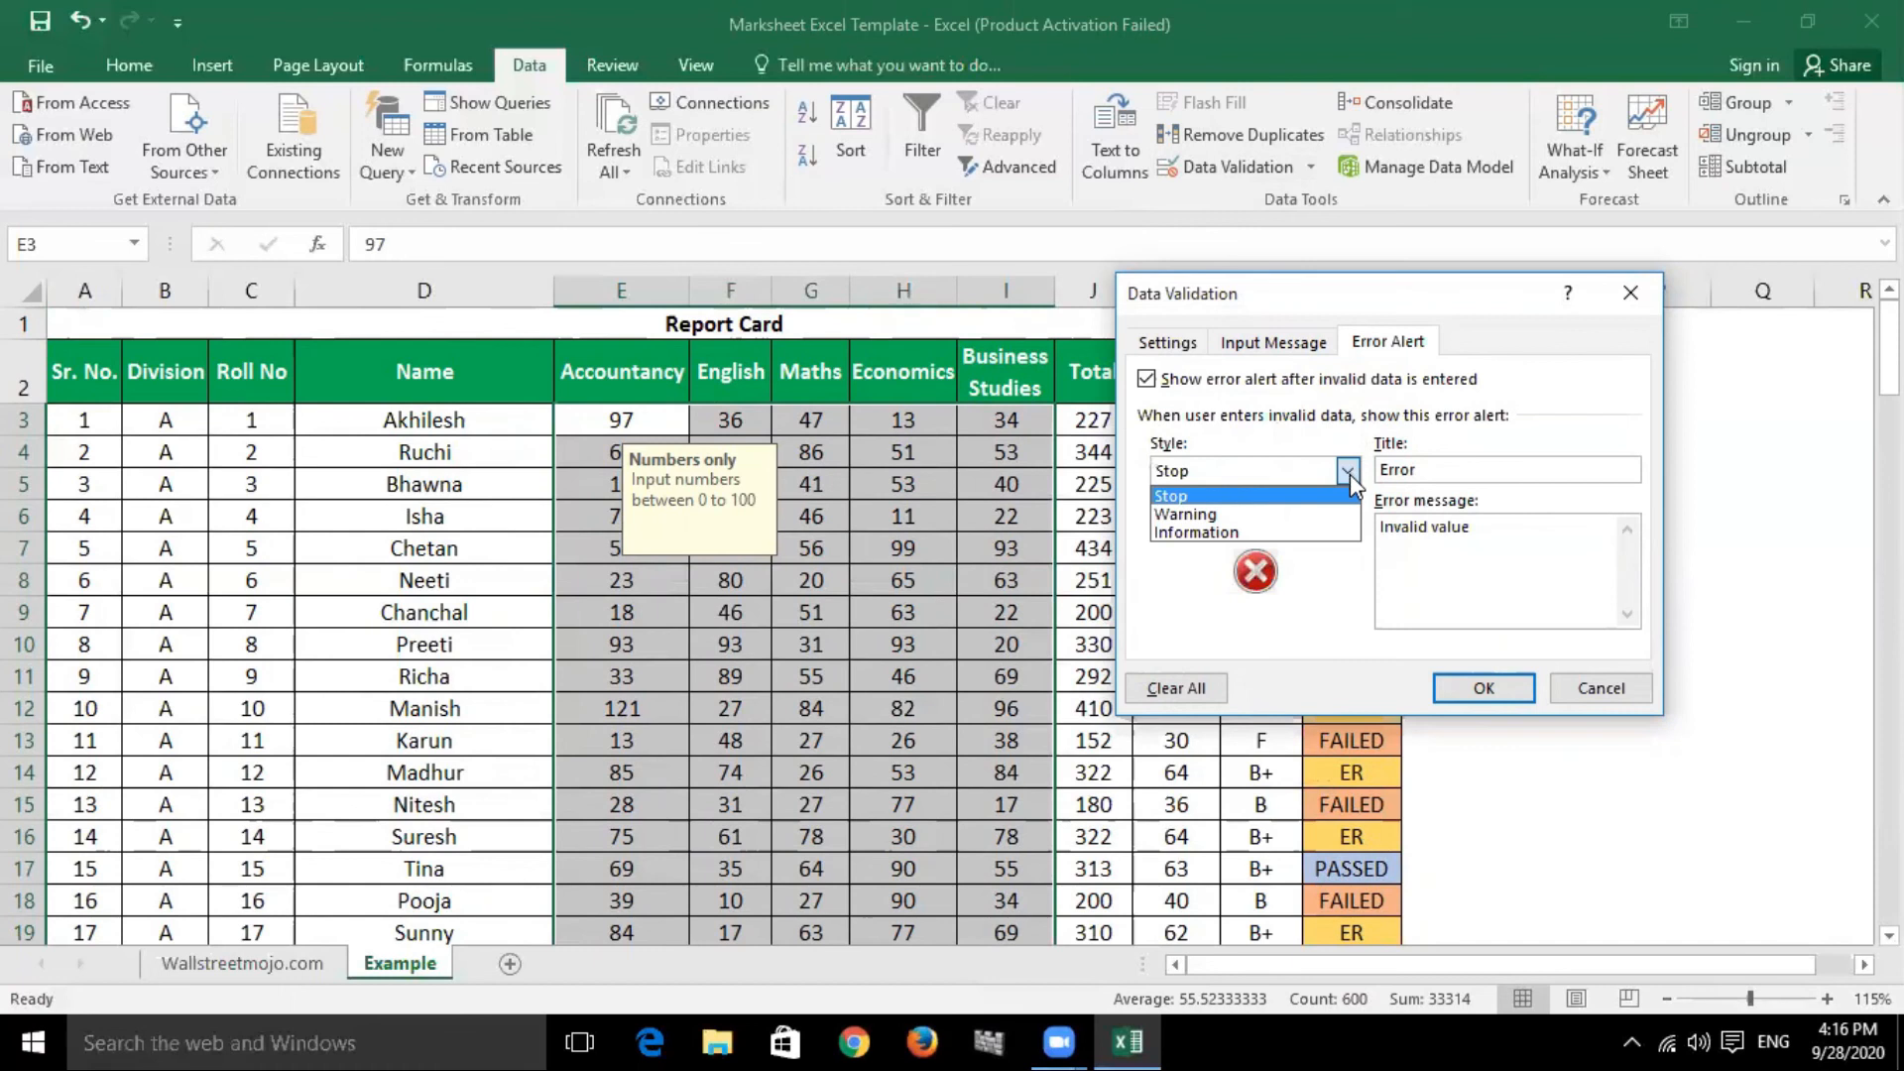
{"action": "left_click", "coordinate": [1325, 513]}
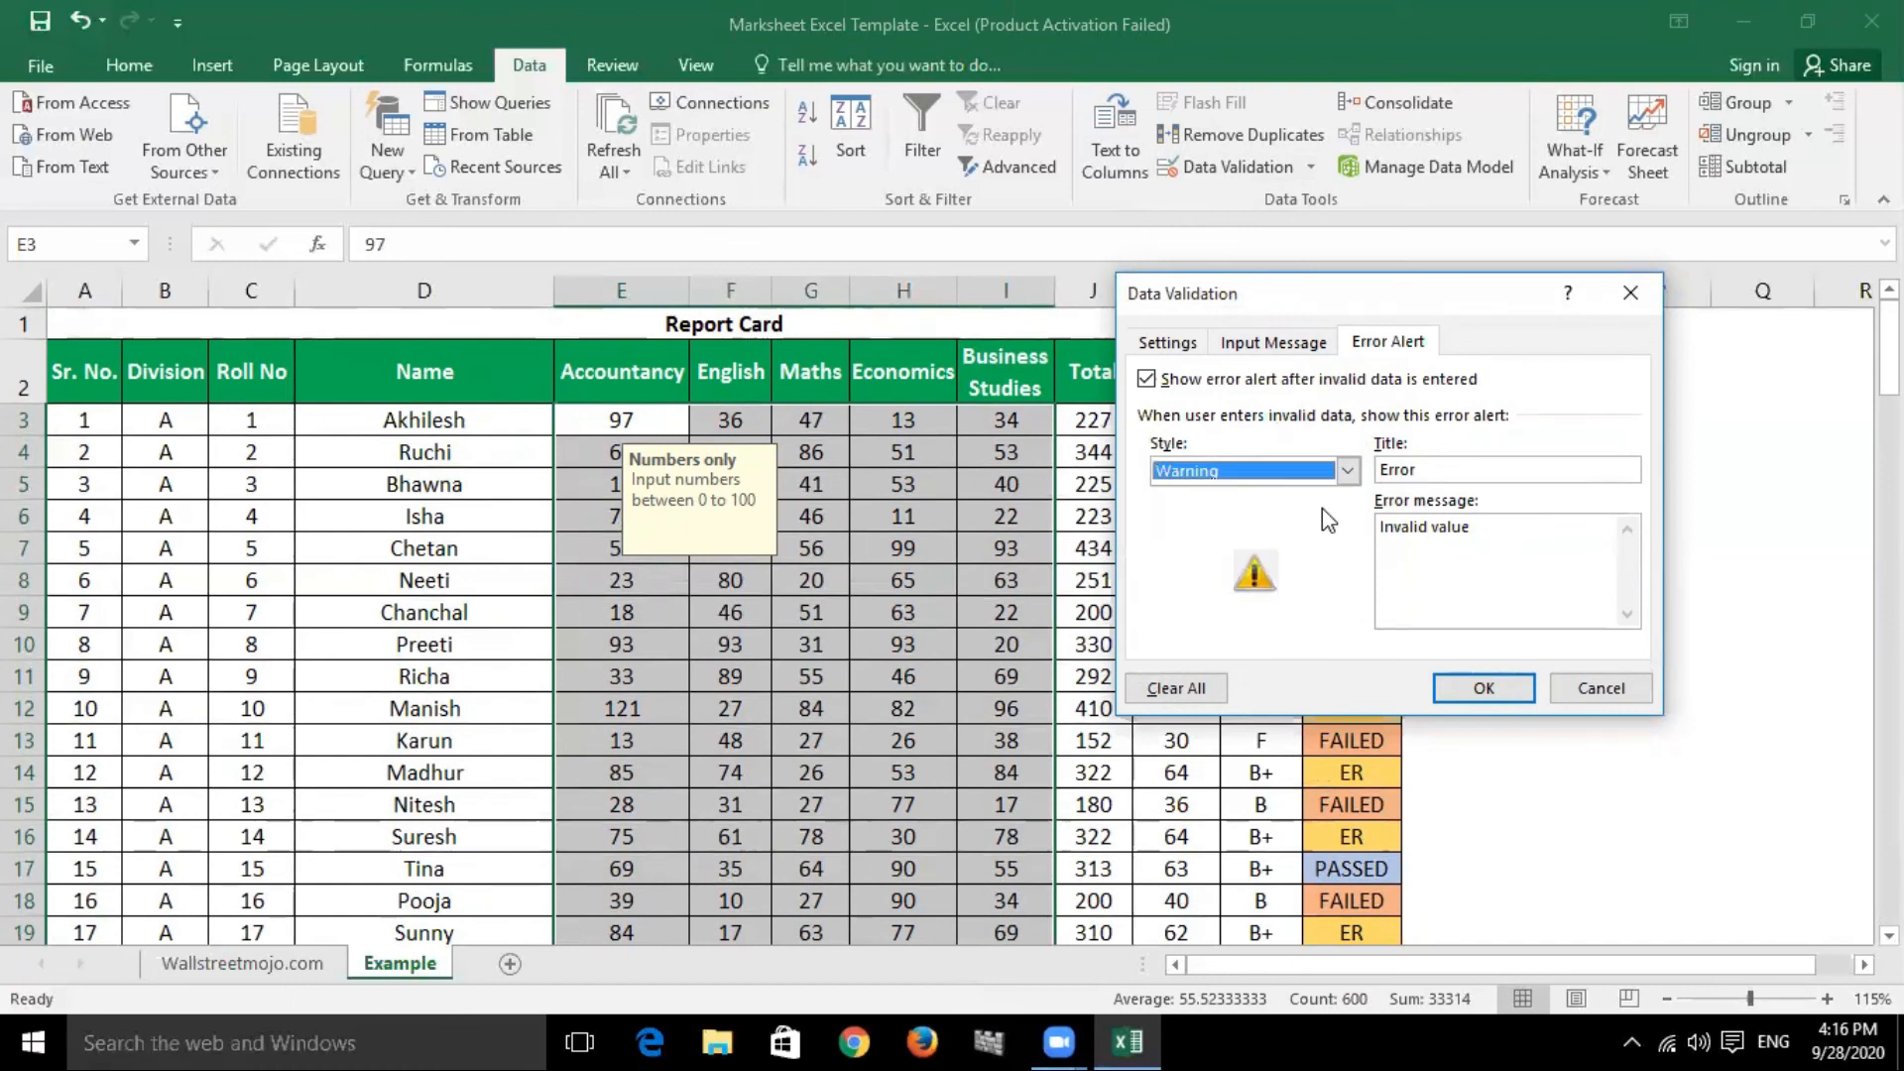
{"action": "left_click", "coordinate": [1348, 471]}
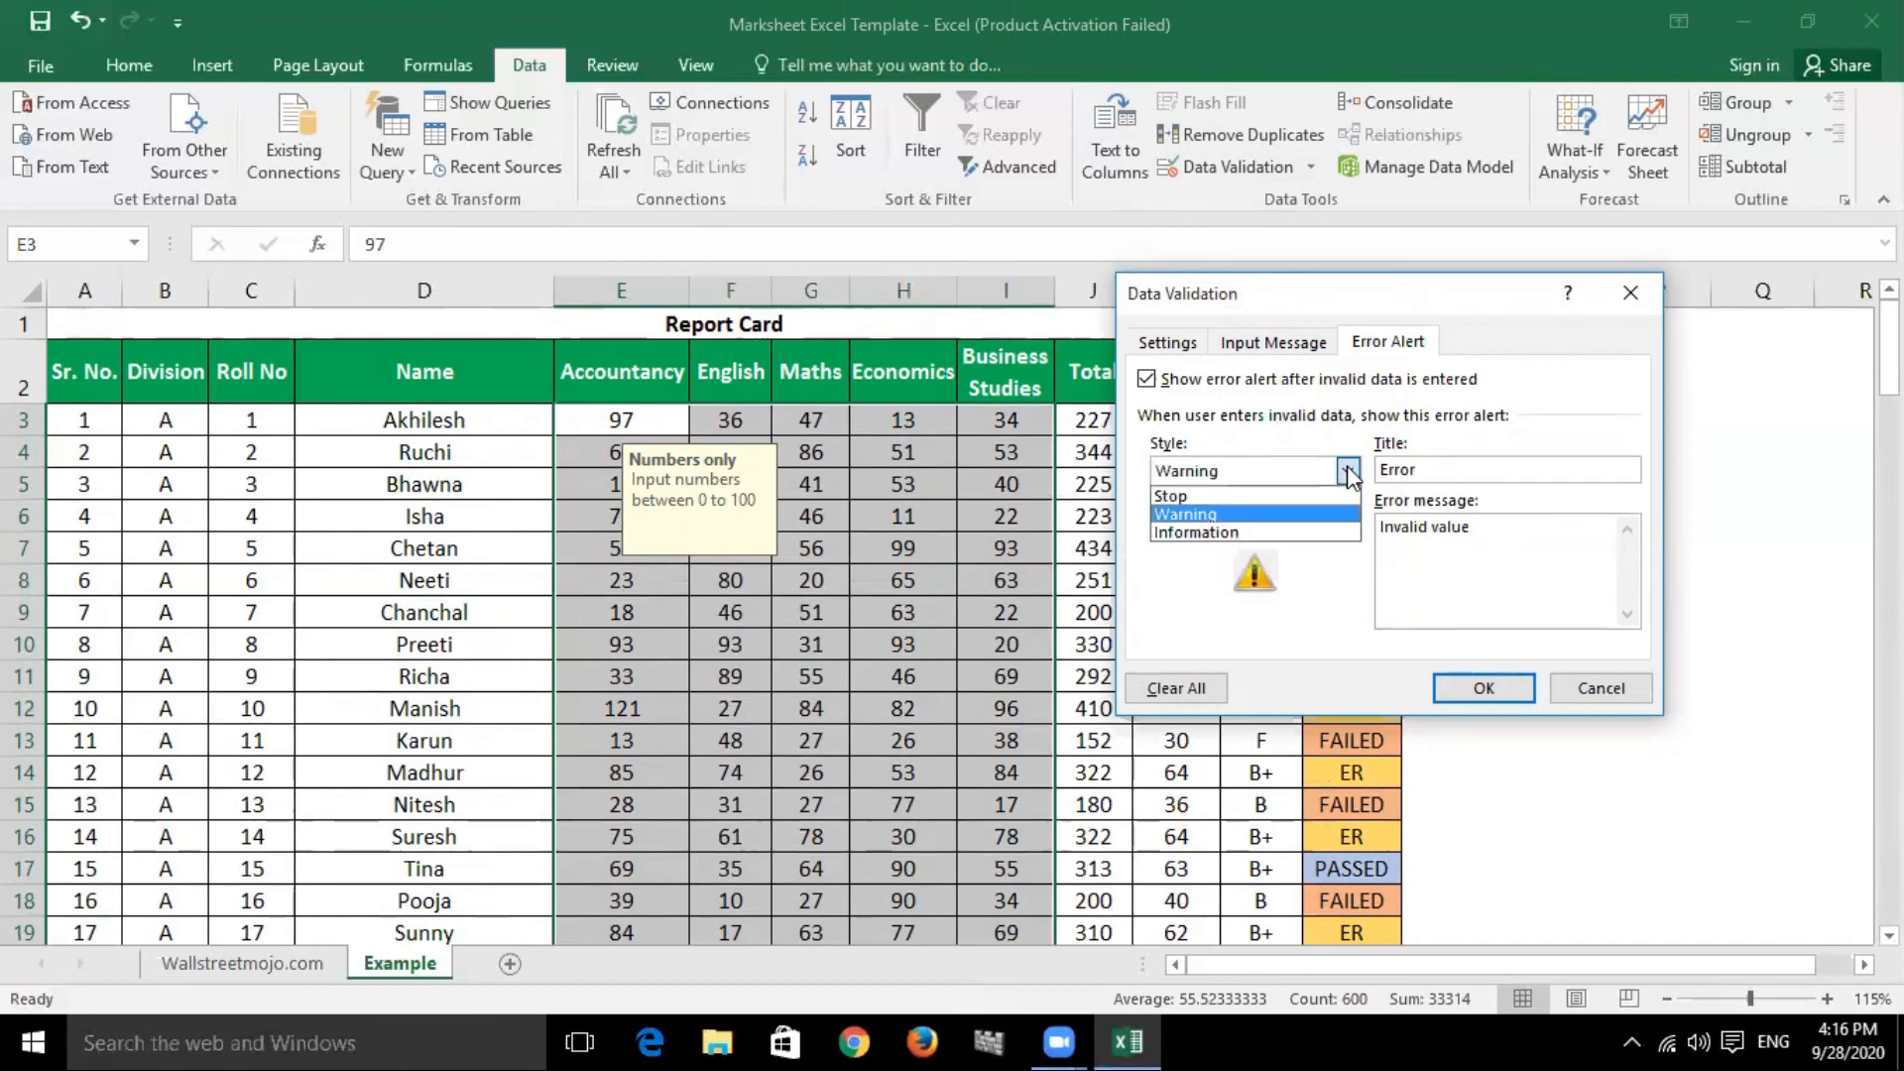
{"action": "left_click", "coordinate": [1310, 533]}
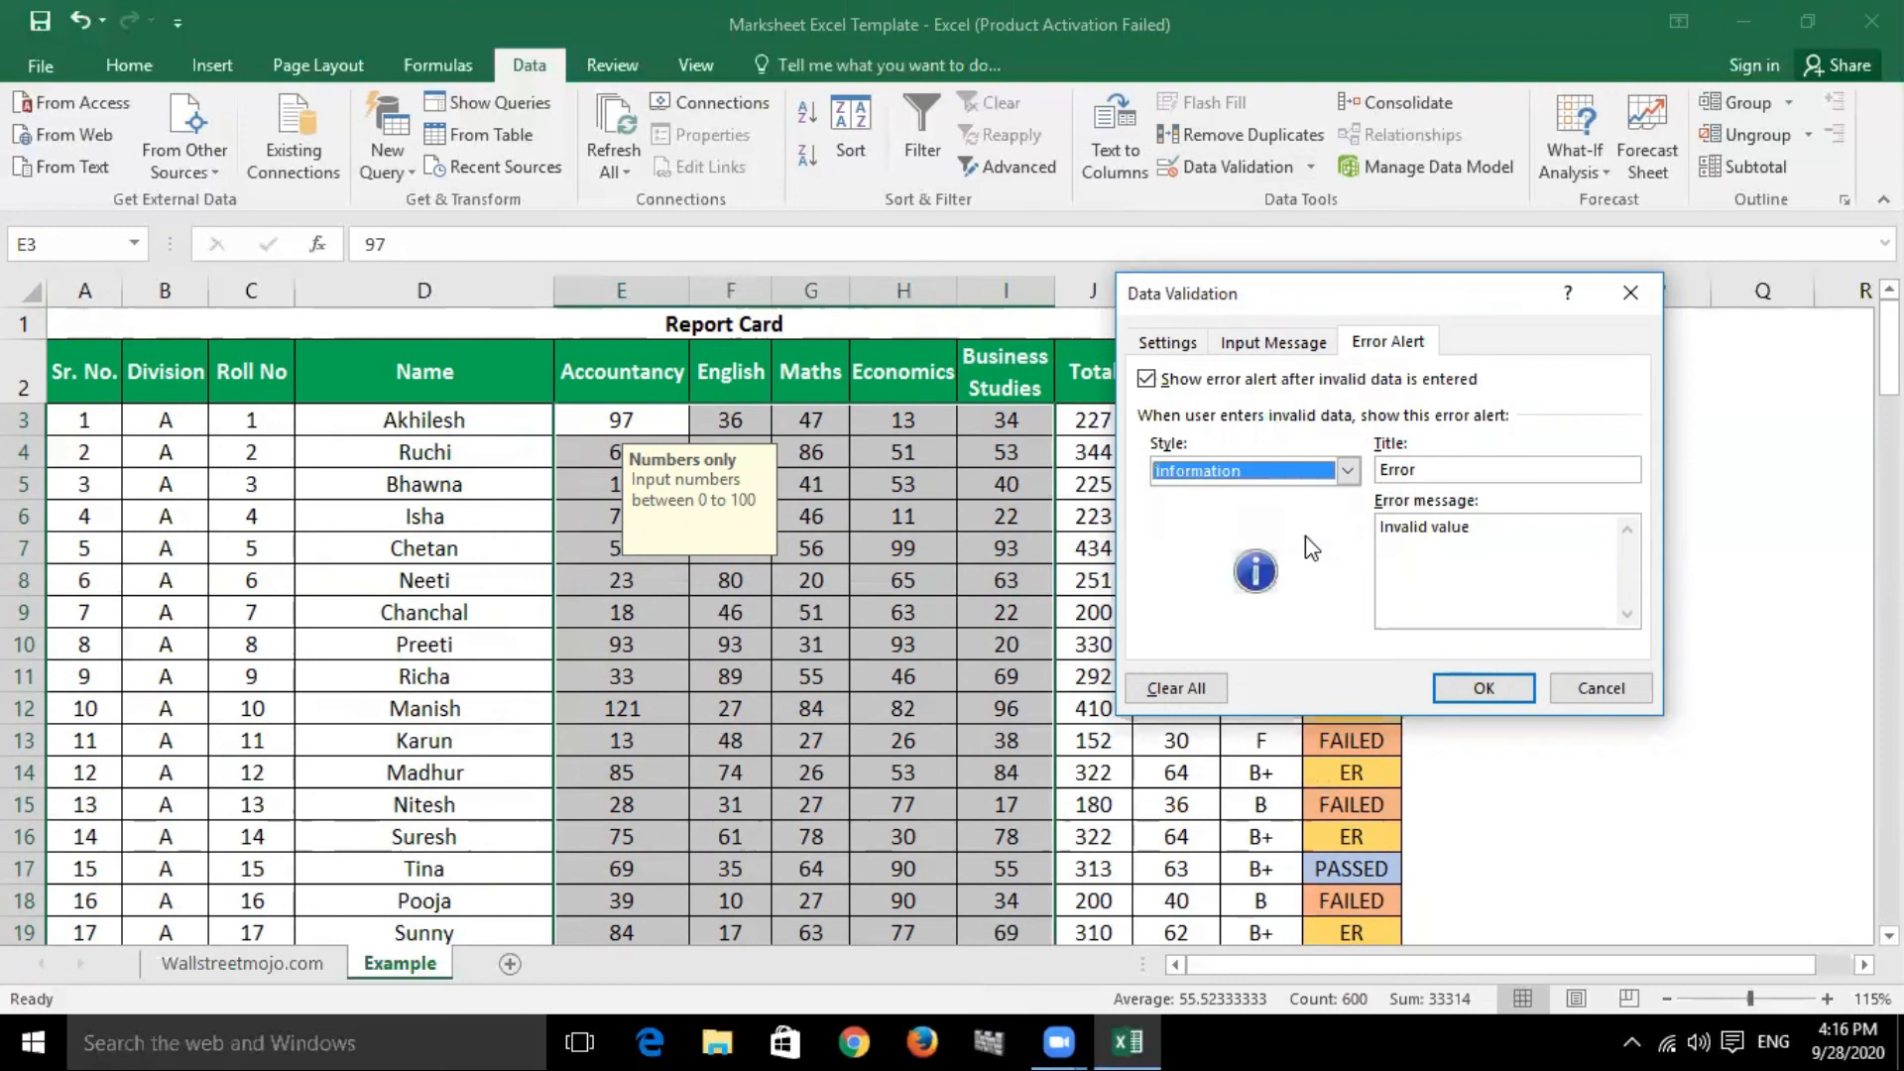
{"action": "left_click", "coordinate": [1348, 471]}
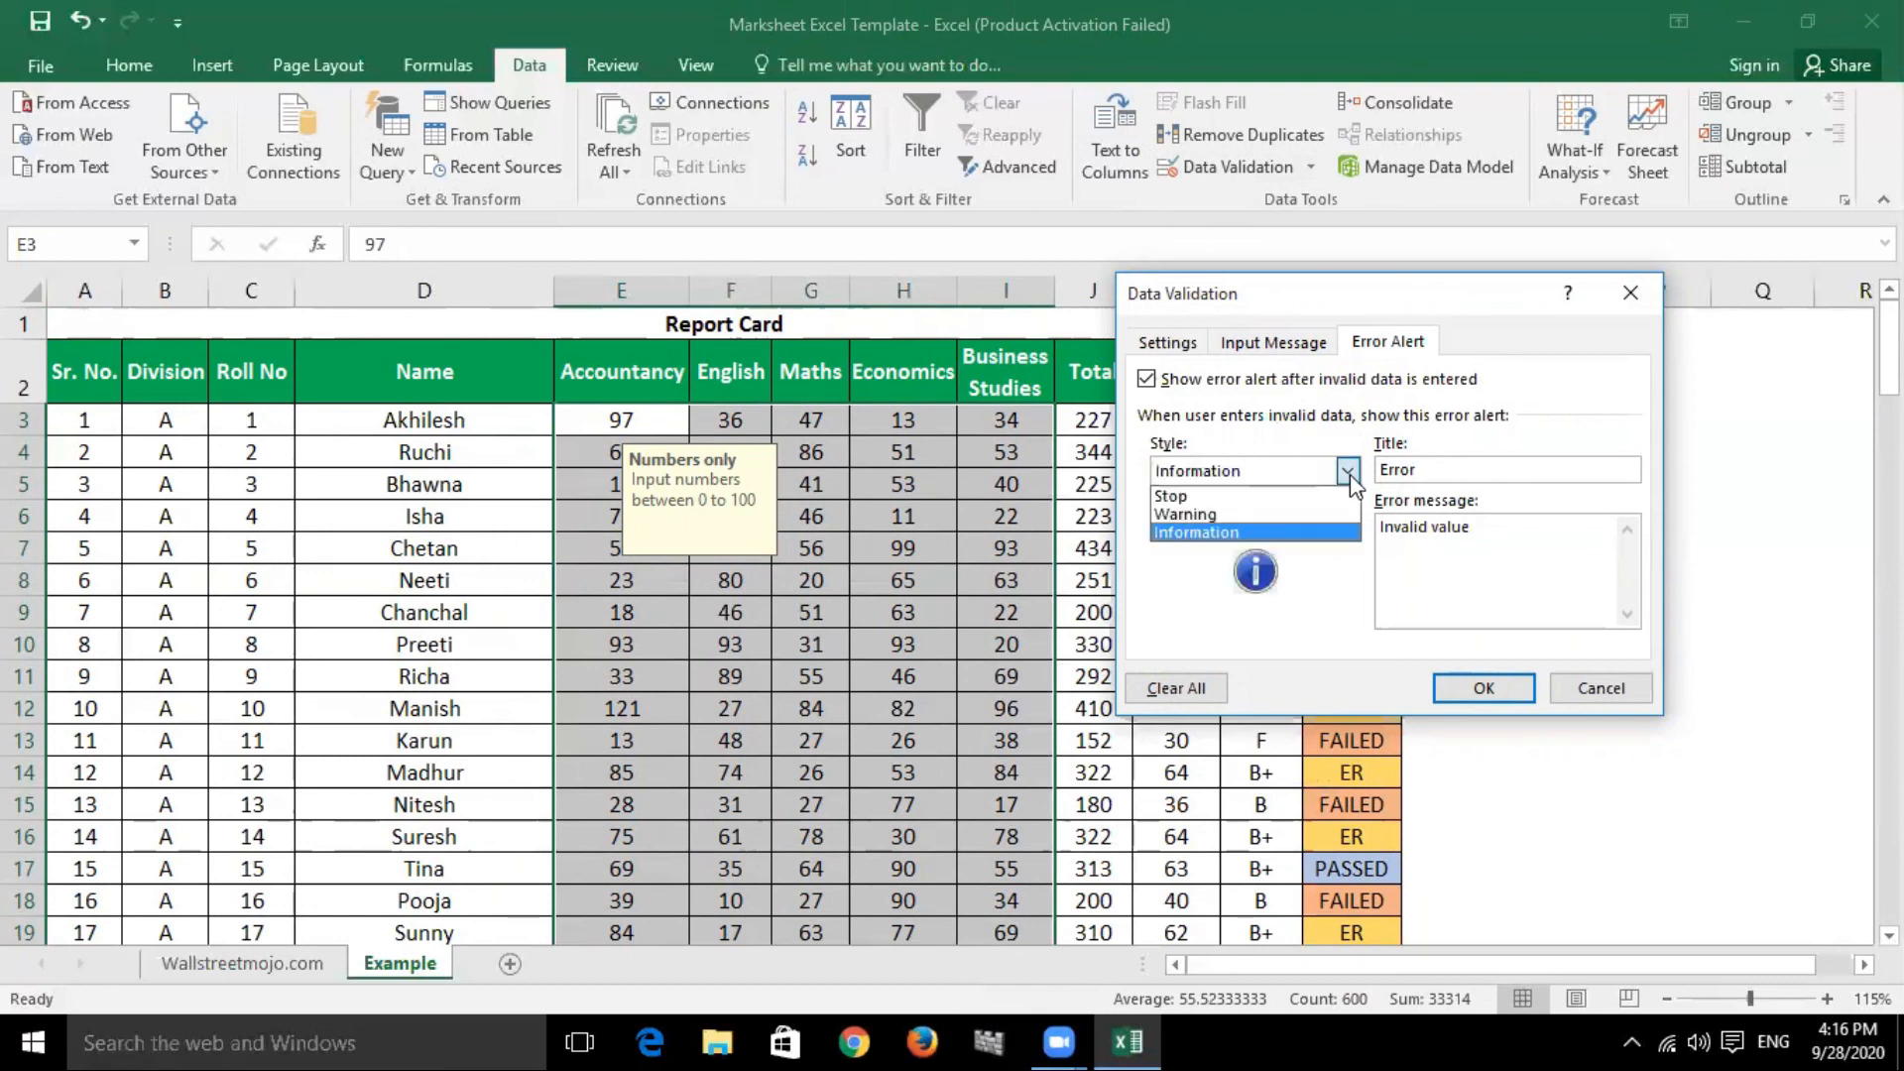
{"action": "left_click", "coordinate": [1324, 495]}
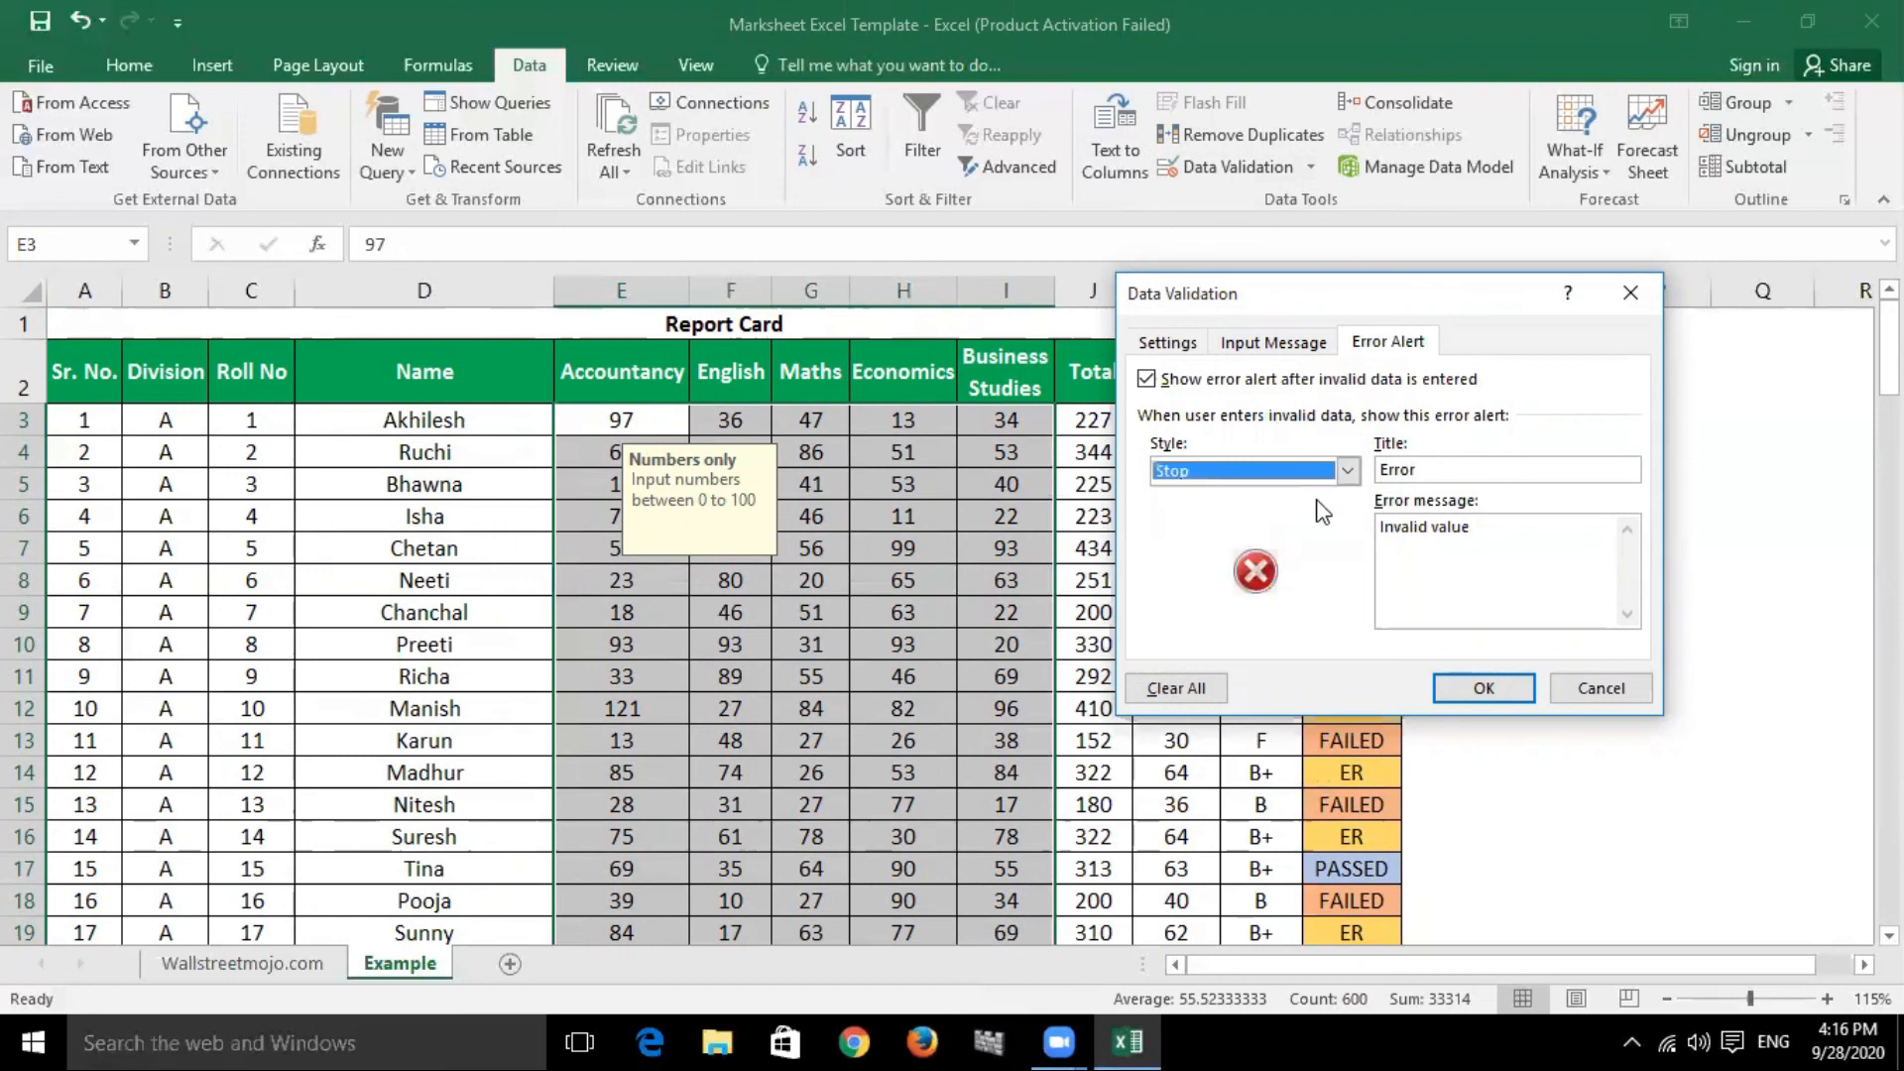
Choose Whole number as the allowed value type in the validation criteria and apply the settings to the marks.
{"action": "left_click", "coordinate": [1167, 342]}
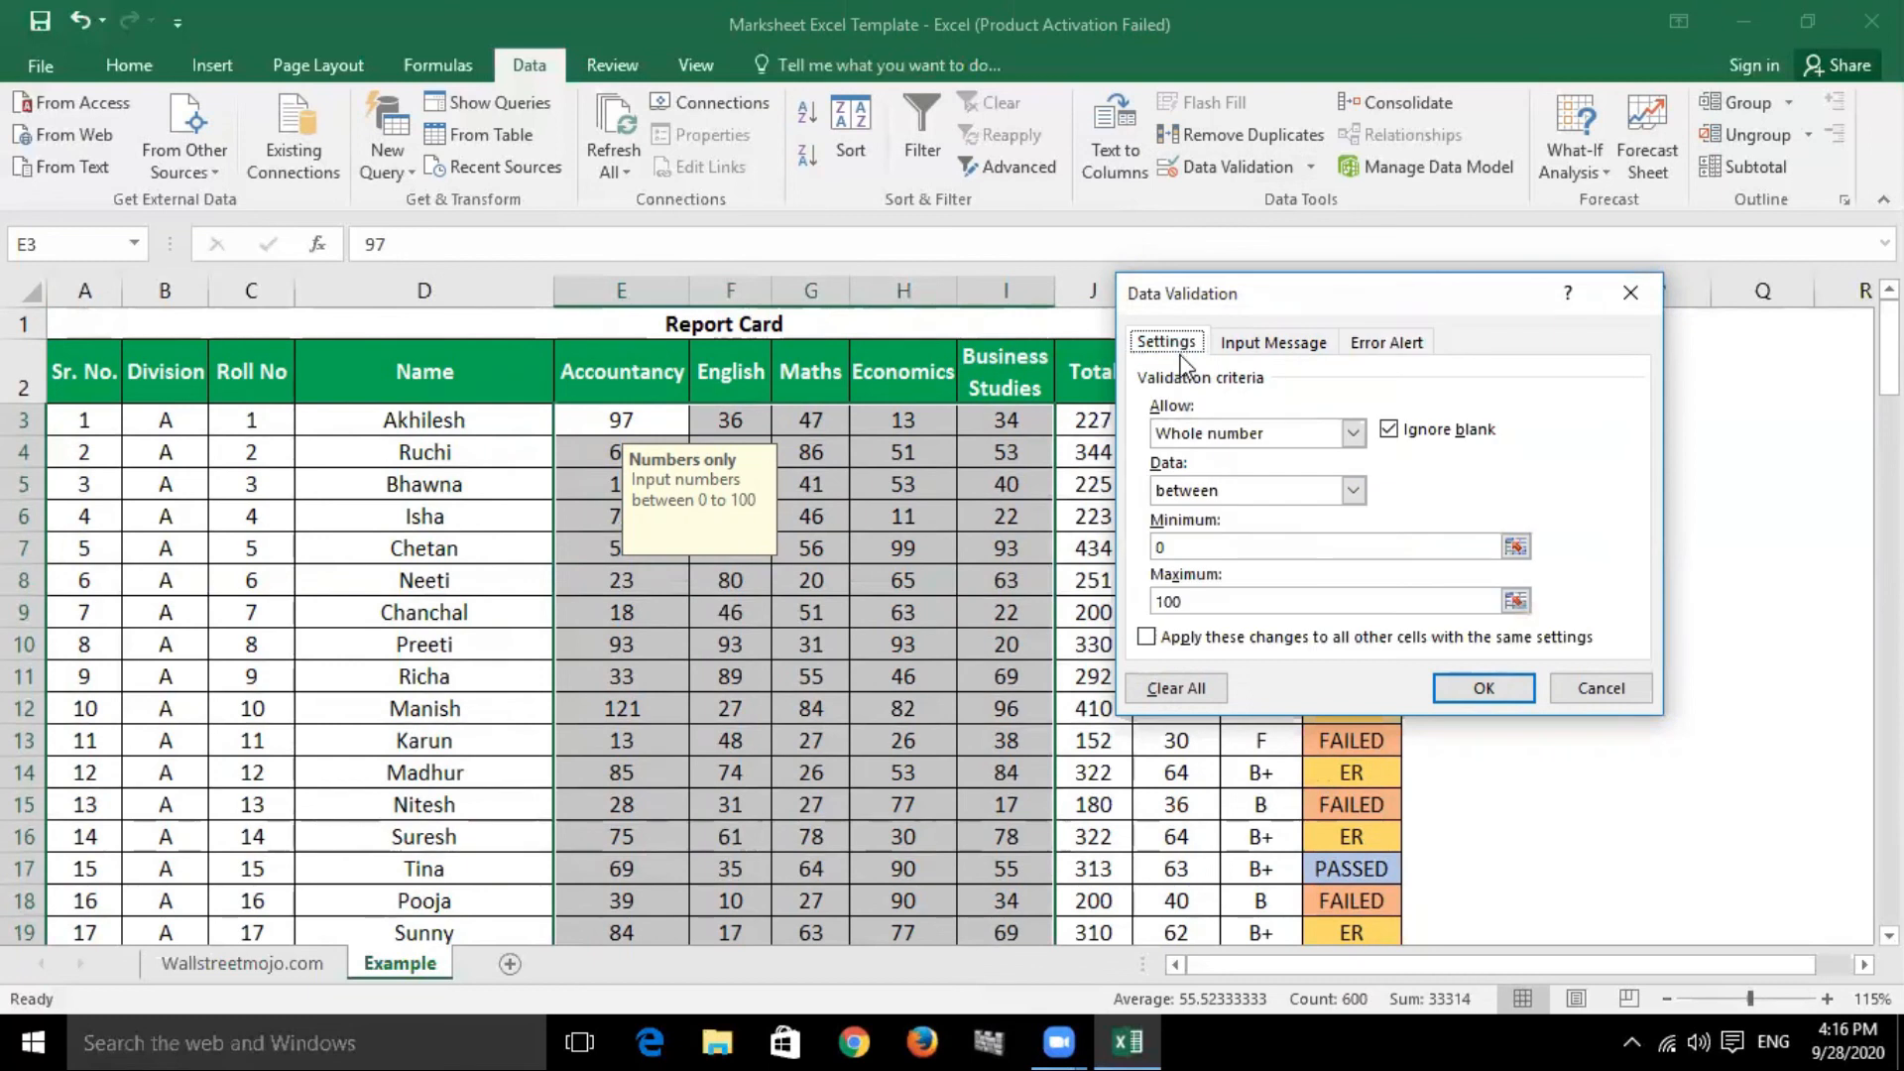
{"action": "left_click", "coordinate": [1218, 436]}
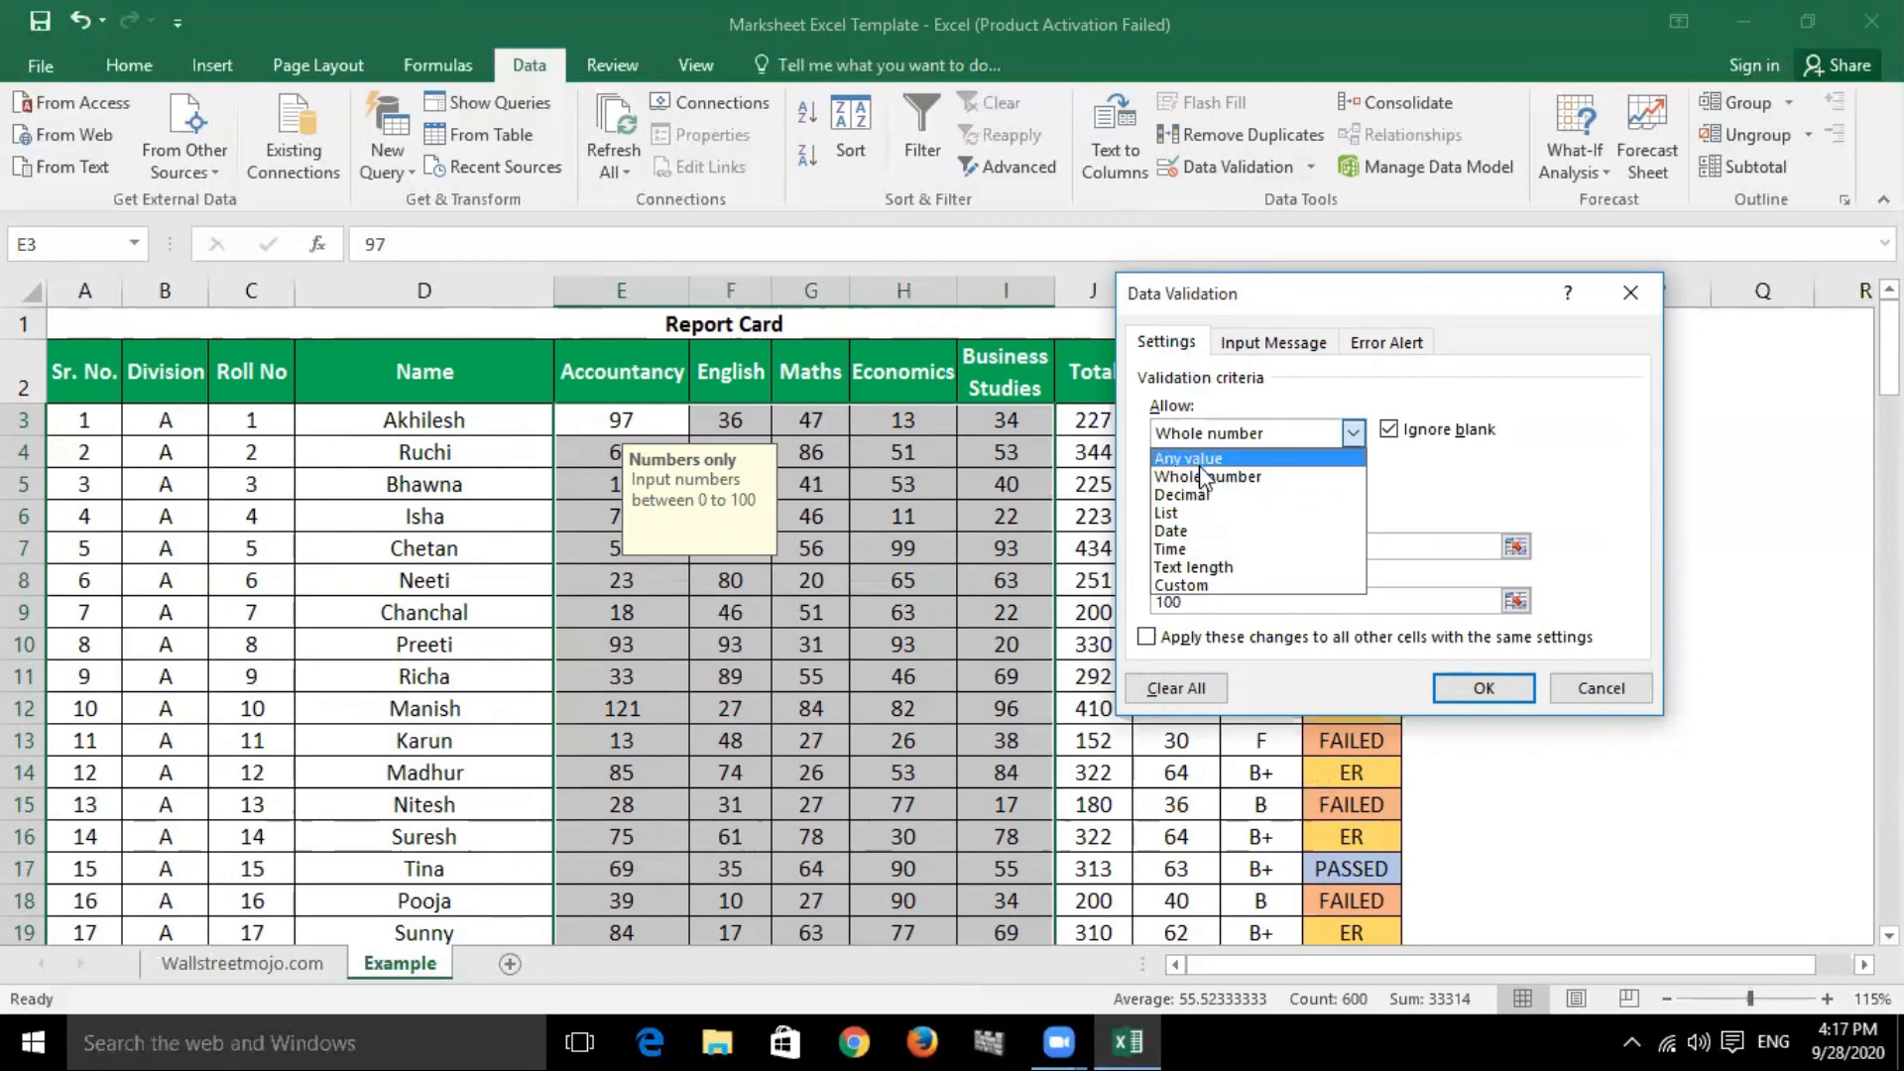
{"action": "left_click", "coordinate": [1203, 478]}
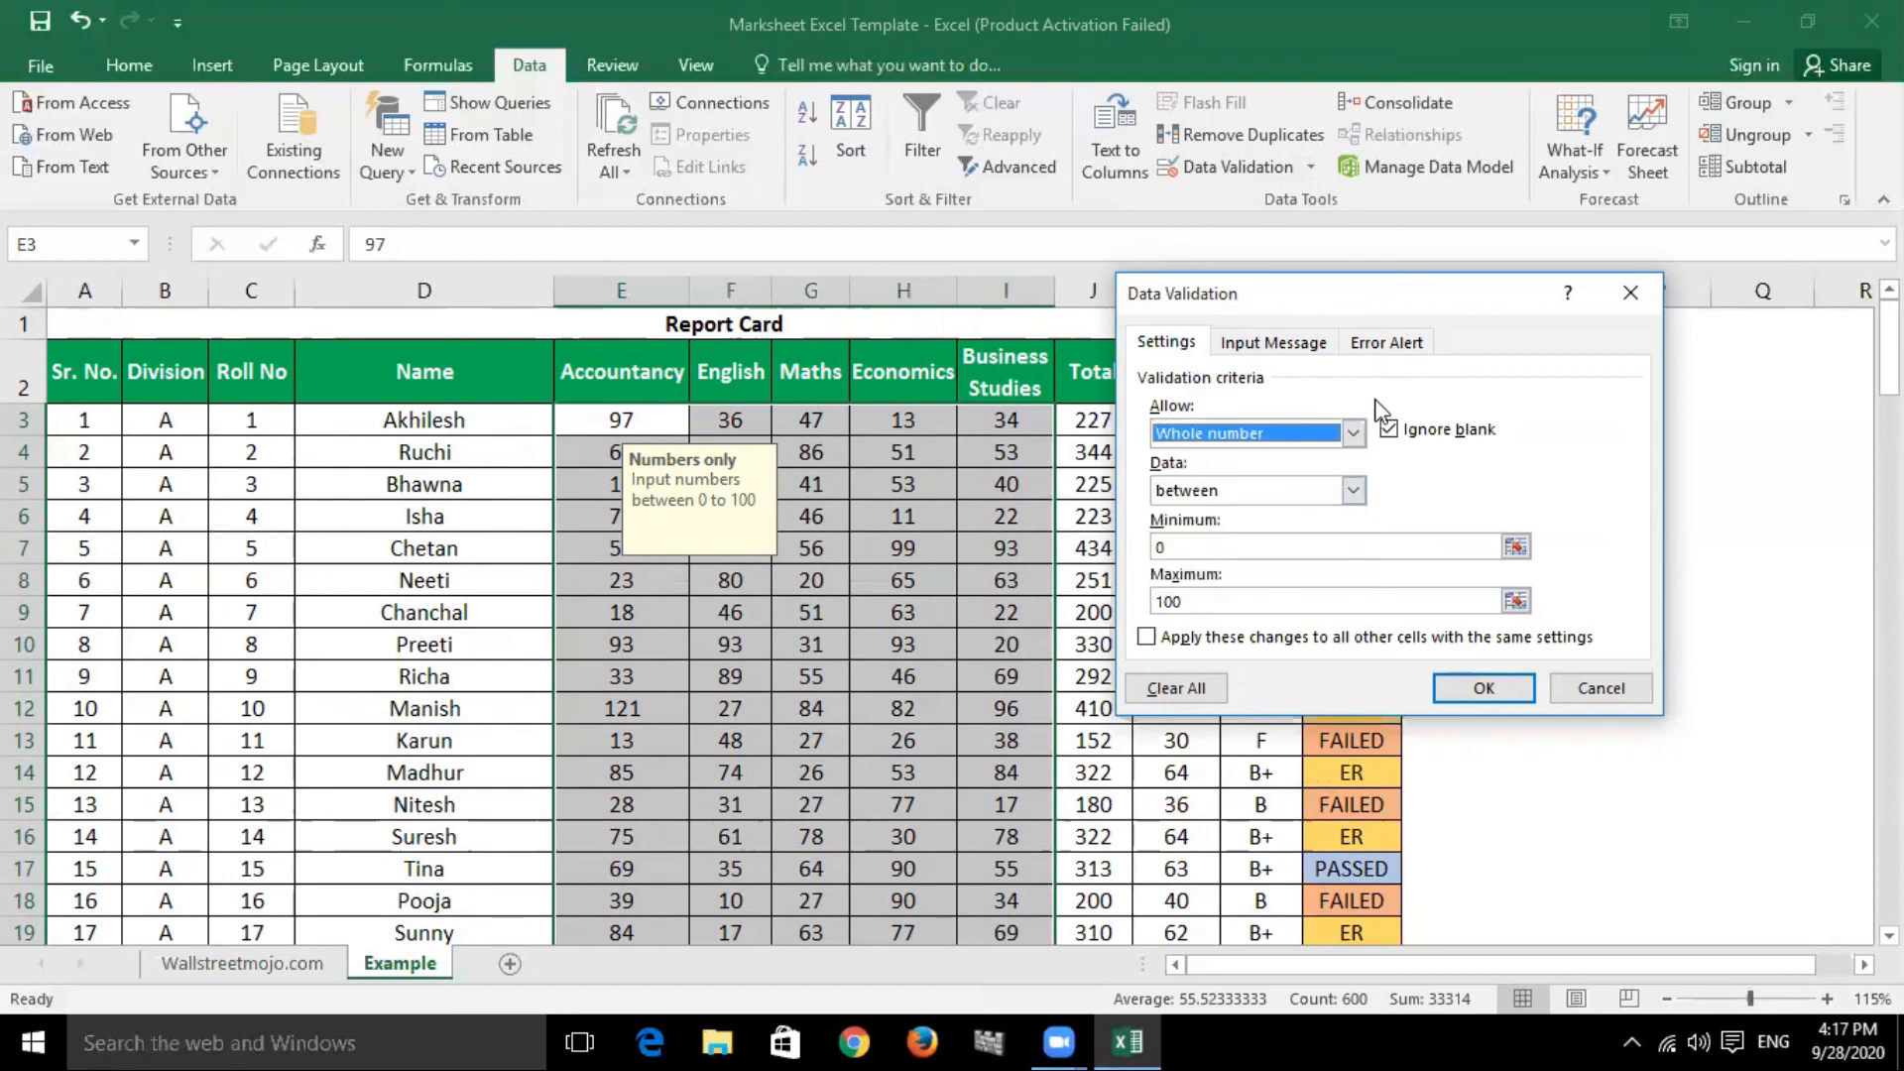
{"action": "left_click", "coordinate": [1509, 689]}
{"action": "left_click", "coordinate": [1552, 519]}
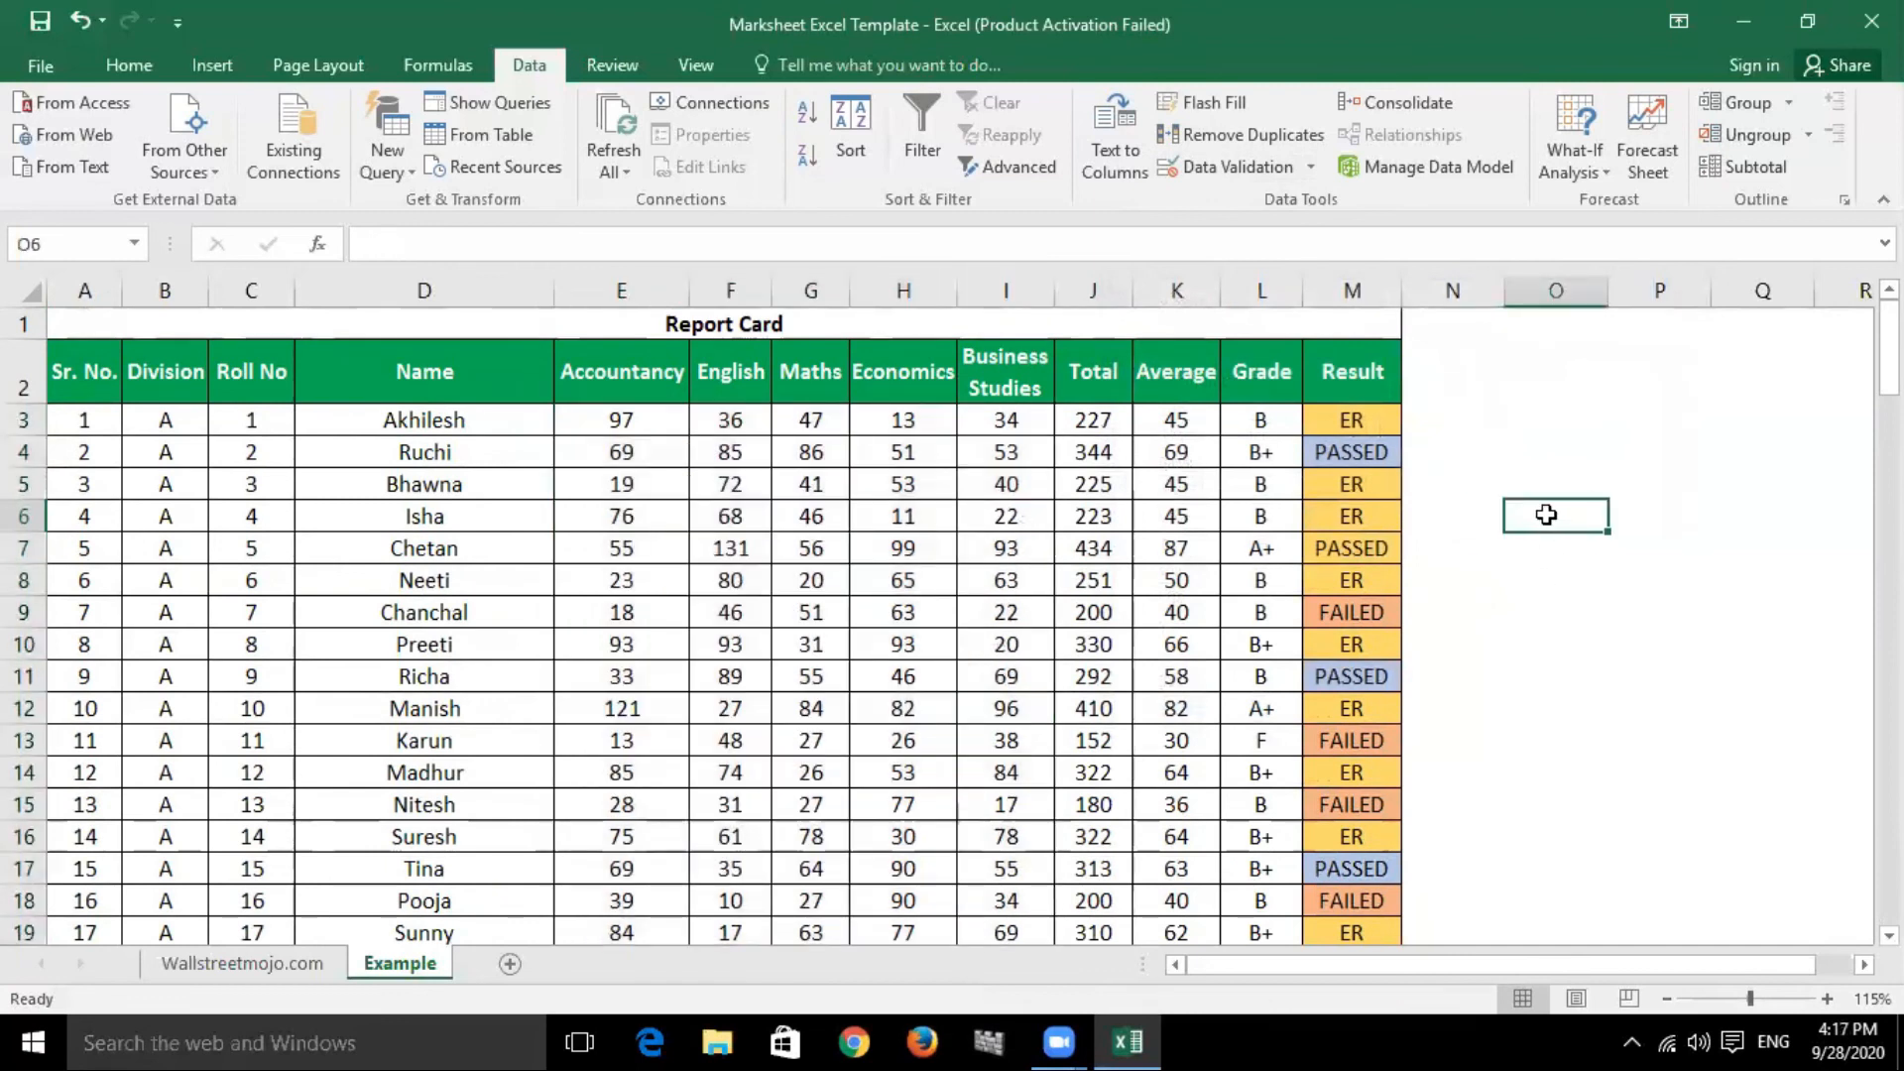